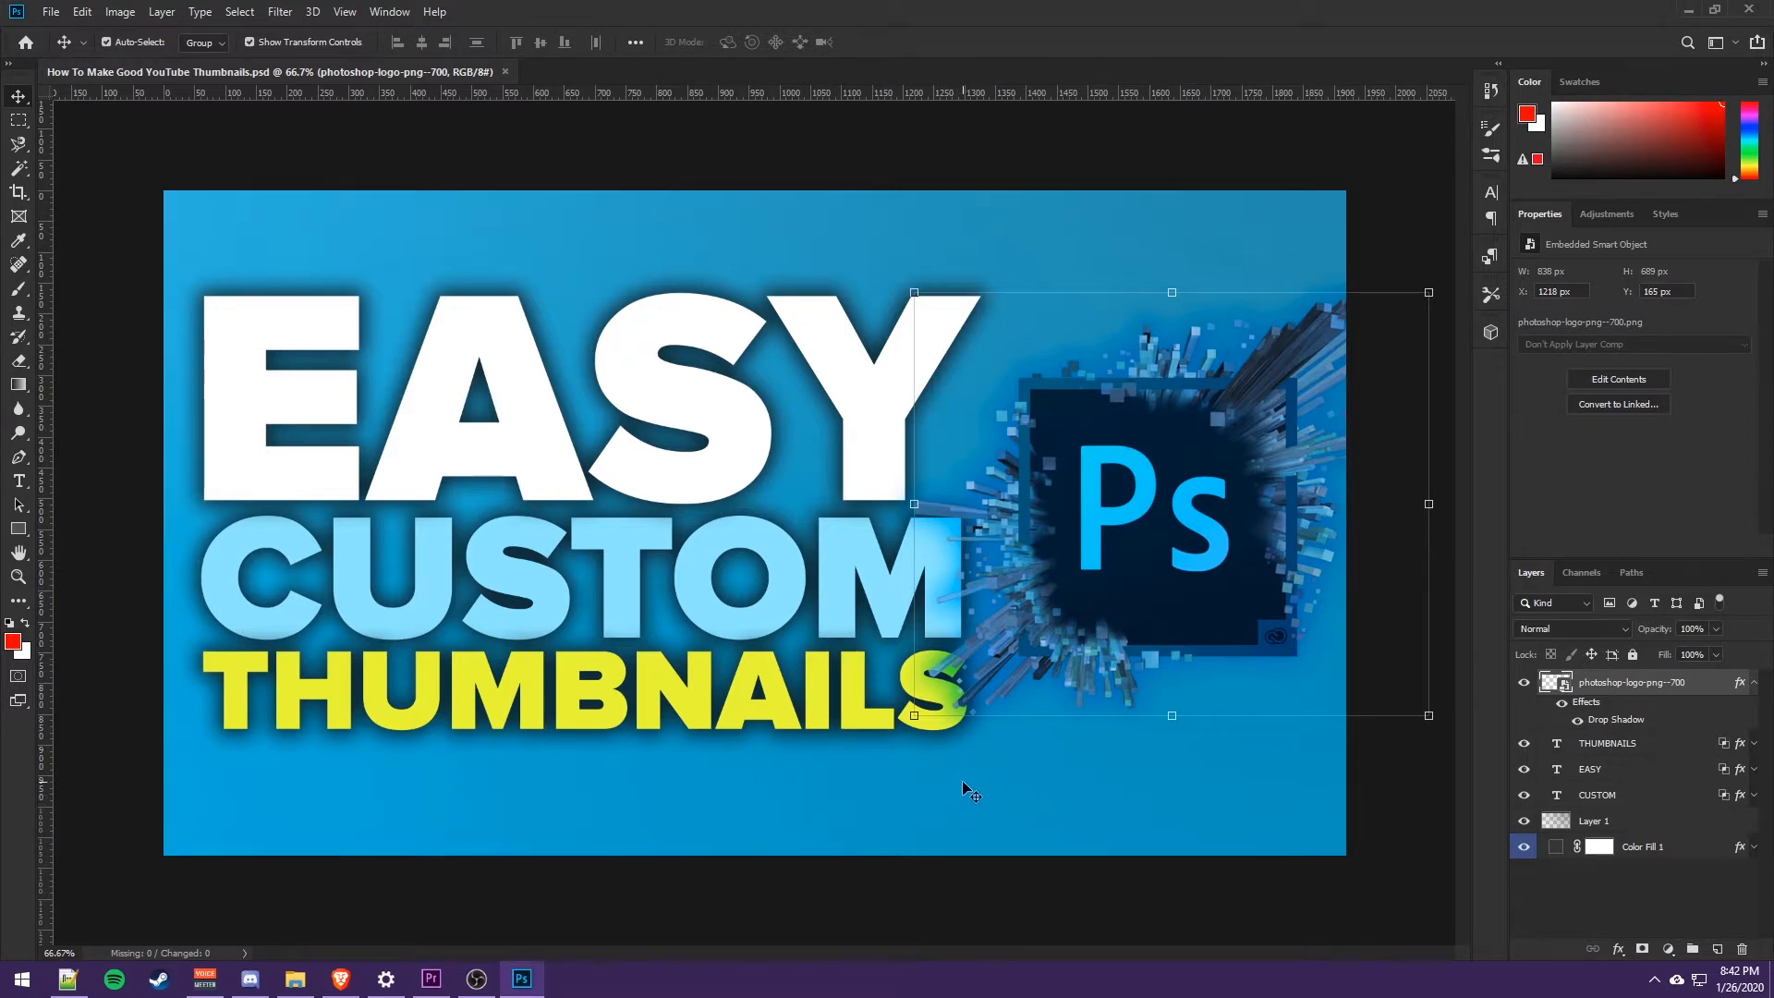
- Create a new document from the Web Large preset, 1920 x 1080 px at 72 ppi, with artboards turned off
{"action": "left_click", "coordinate": [51, 12]}
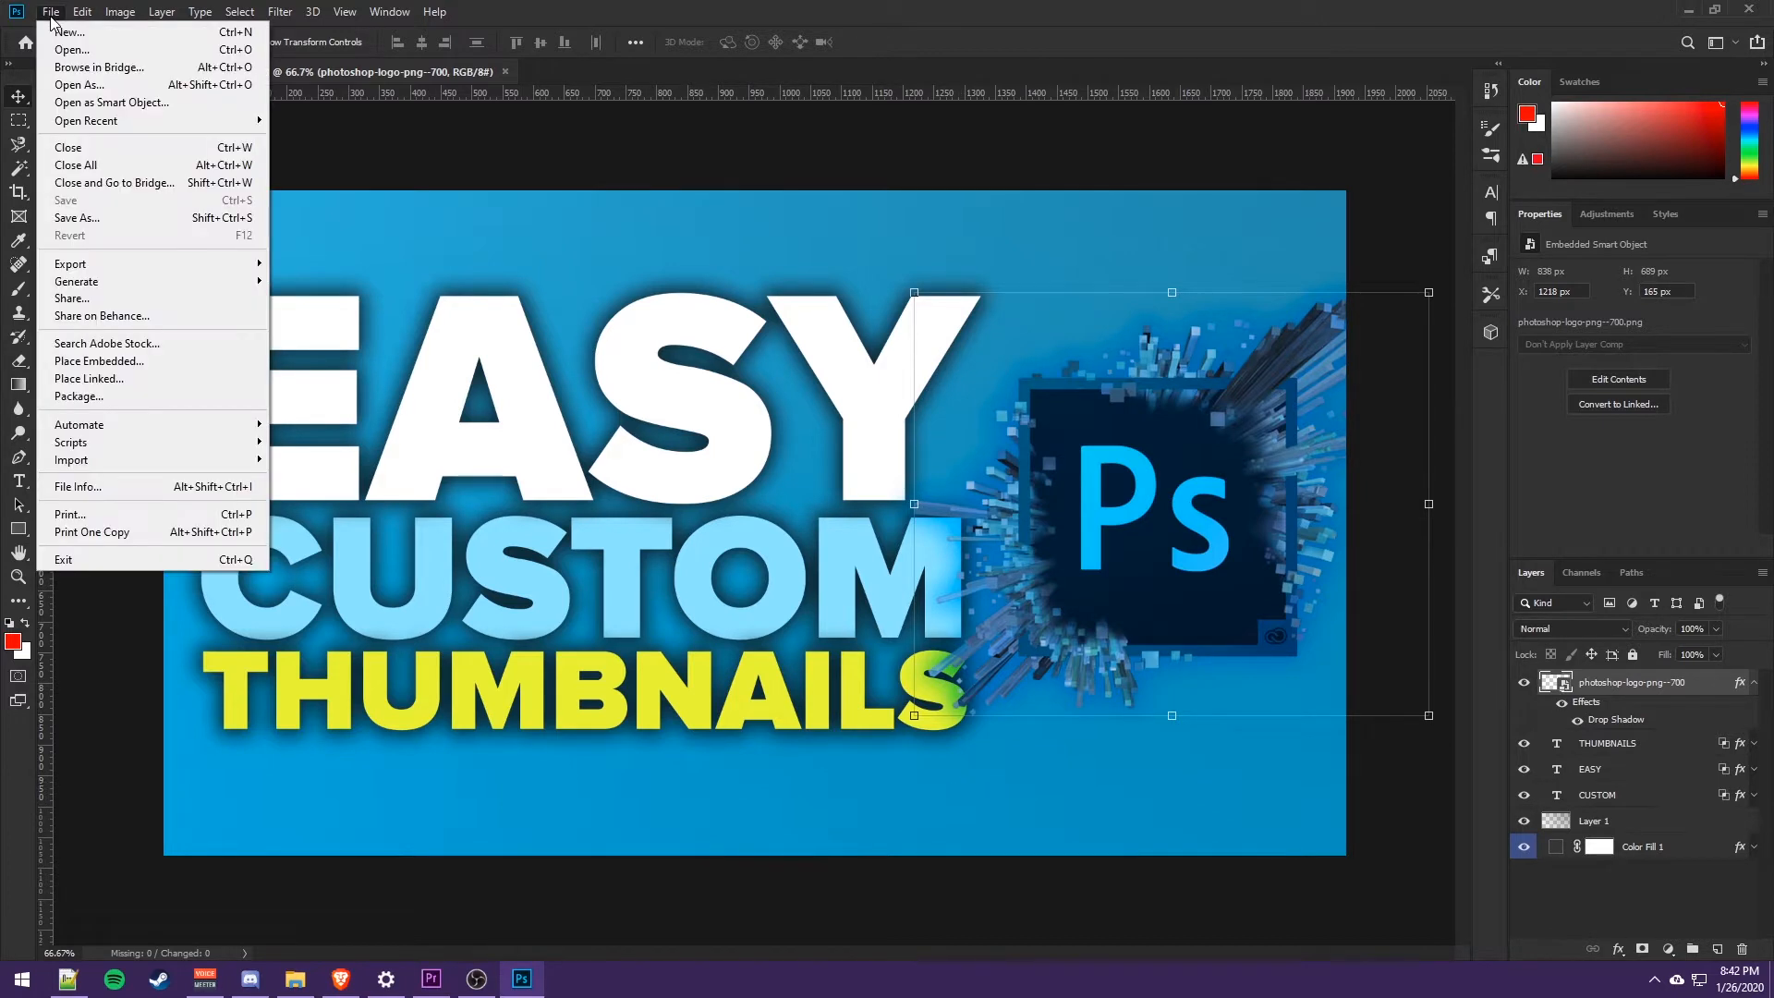
{"action": "left_click", "coordinate": [74, 30]}
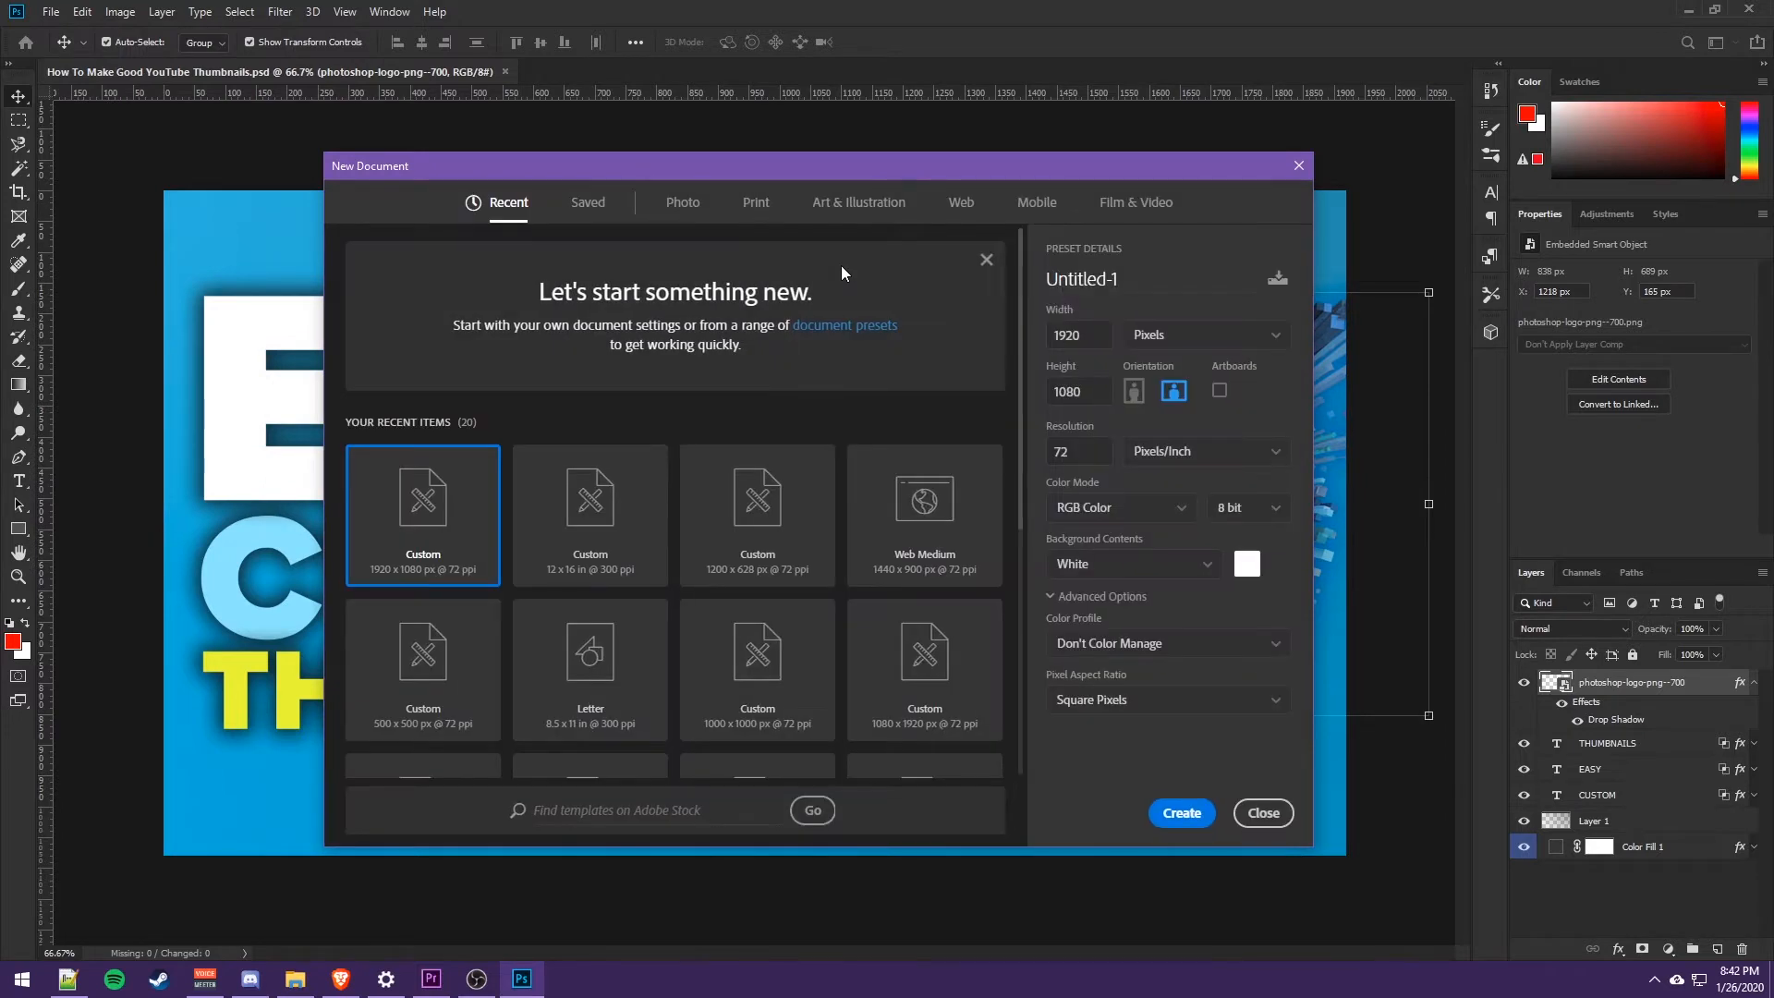
{"action": "left_click", "coordinate": [960, 205]}
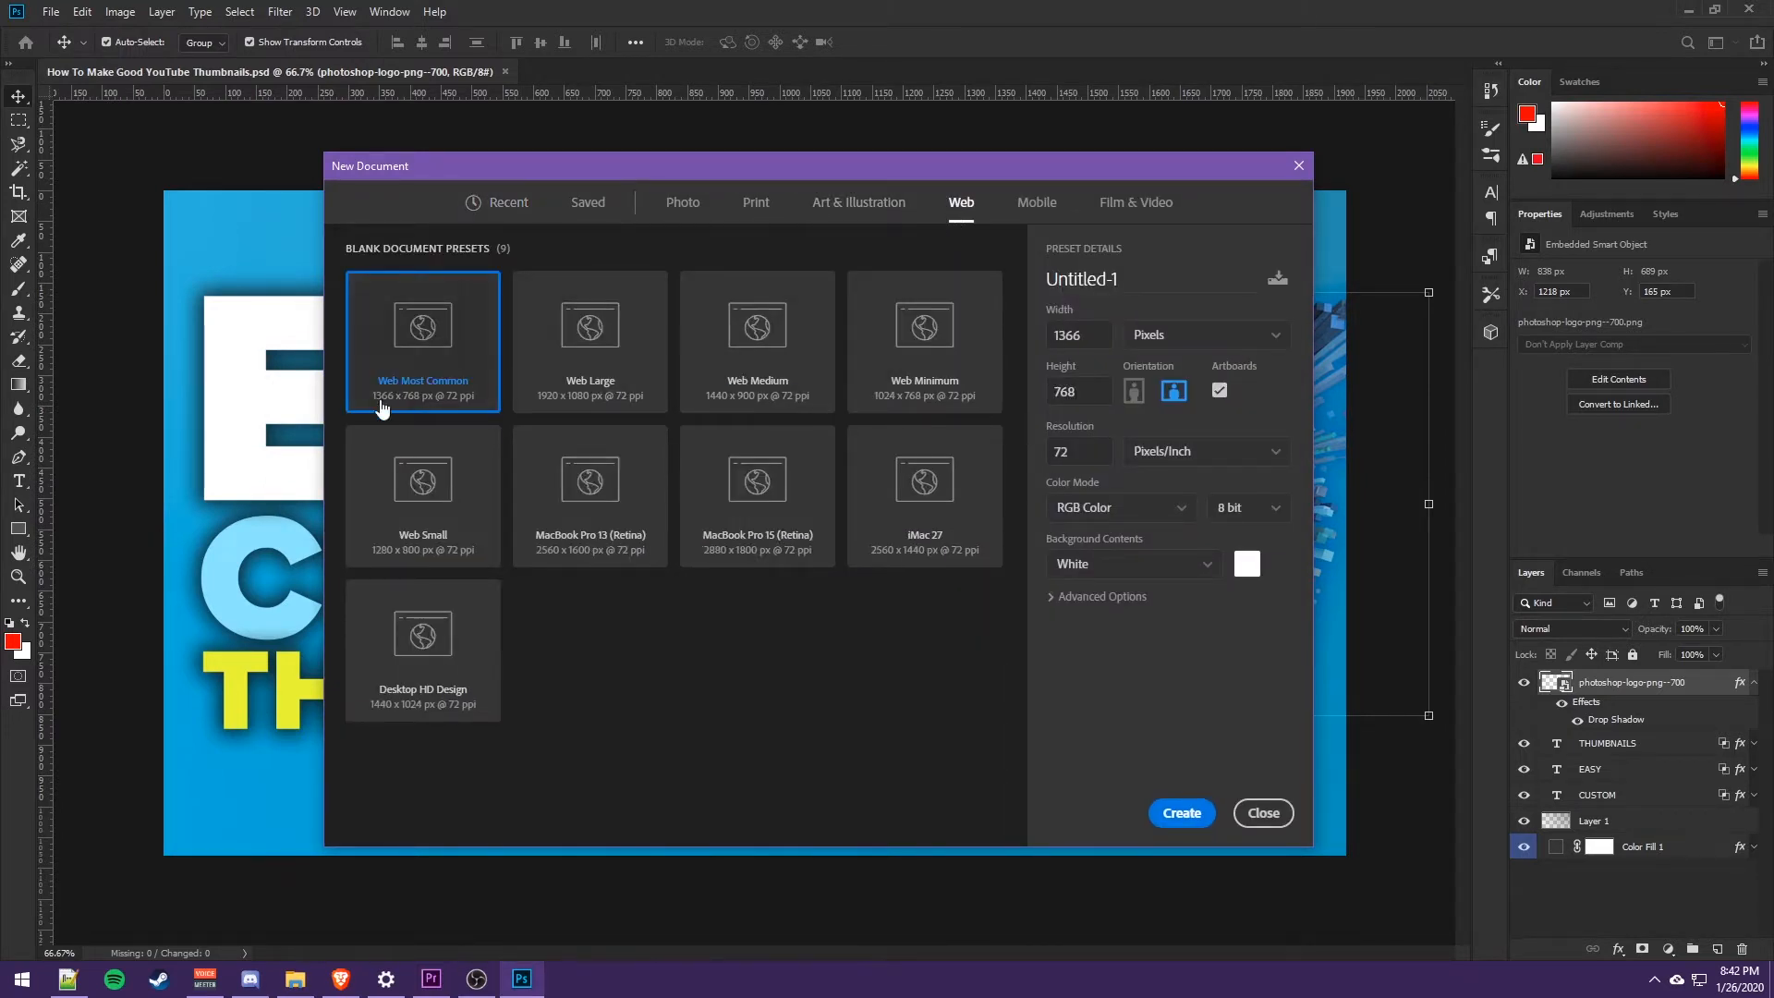
{"action": "left_click", "coordinate": [585, 387]}
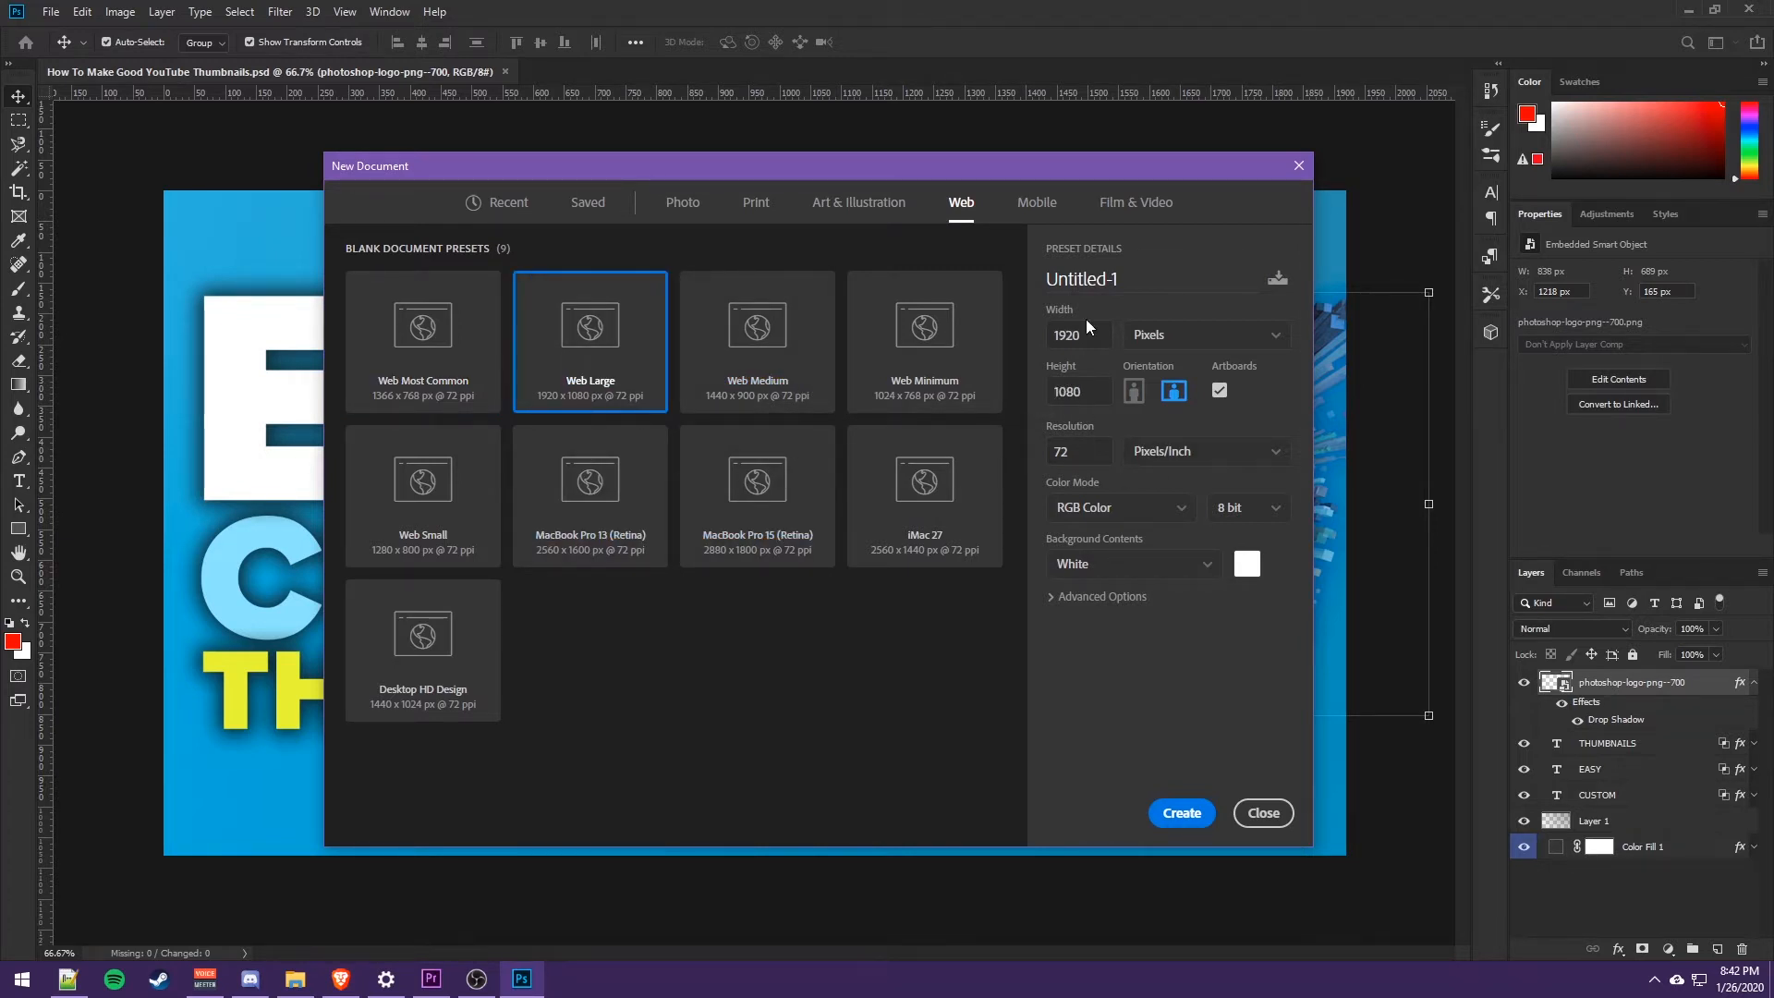
{"action": "left_click", "coordinate": [1217, 391]}
{"action": "left_click", "coordinate": [1181, 813]}
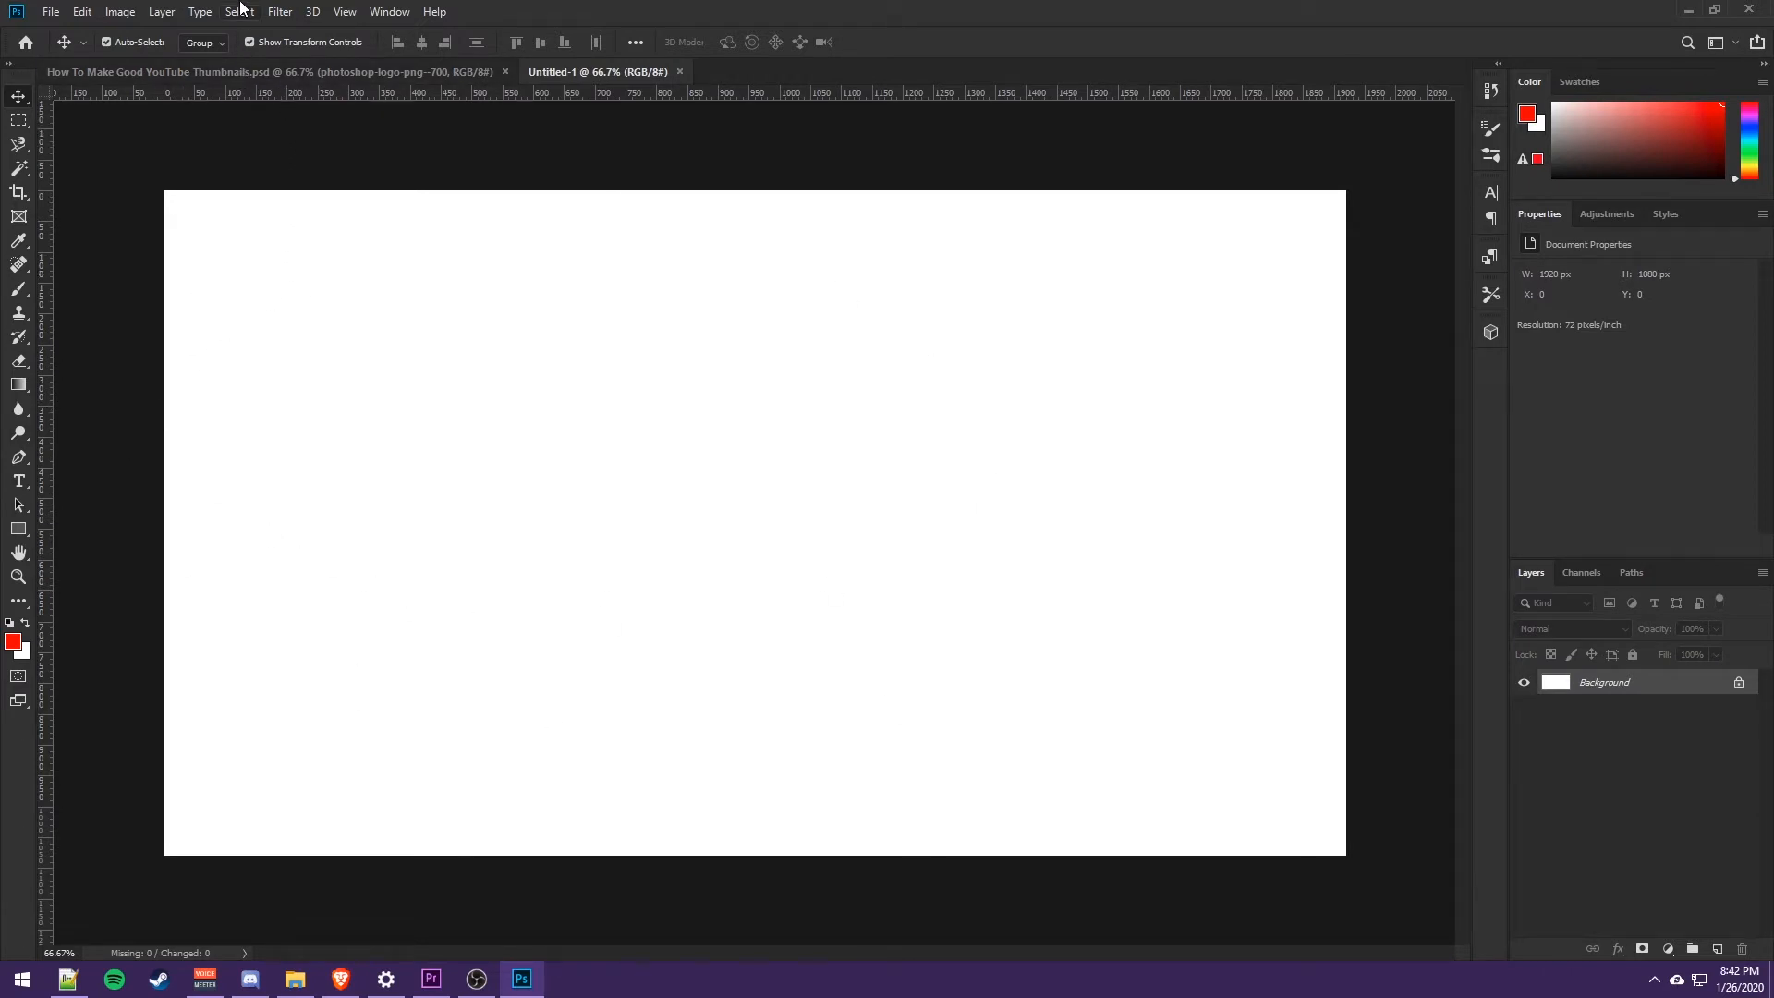
- Add a solid color fill layer in medium blue (#0d8ed1) covering the canvas
{"action": "left_click", "coordinate": [282, 11]}
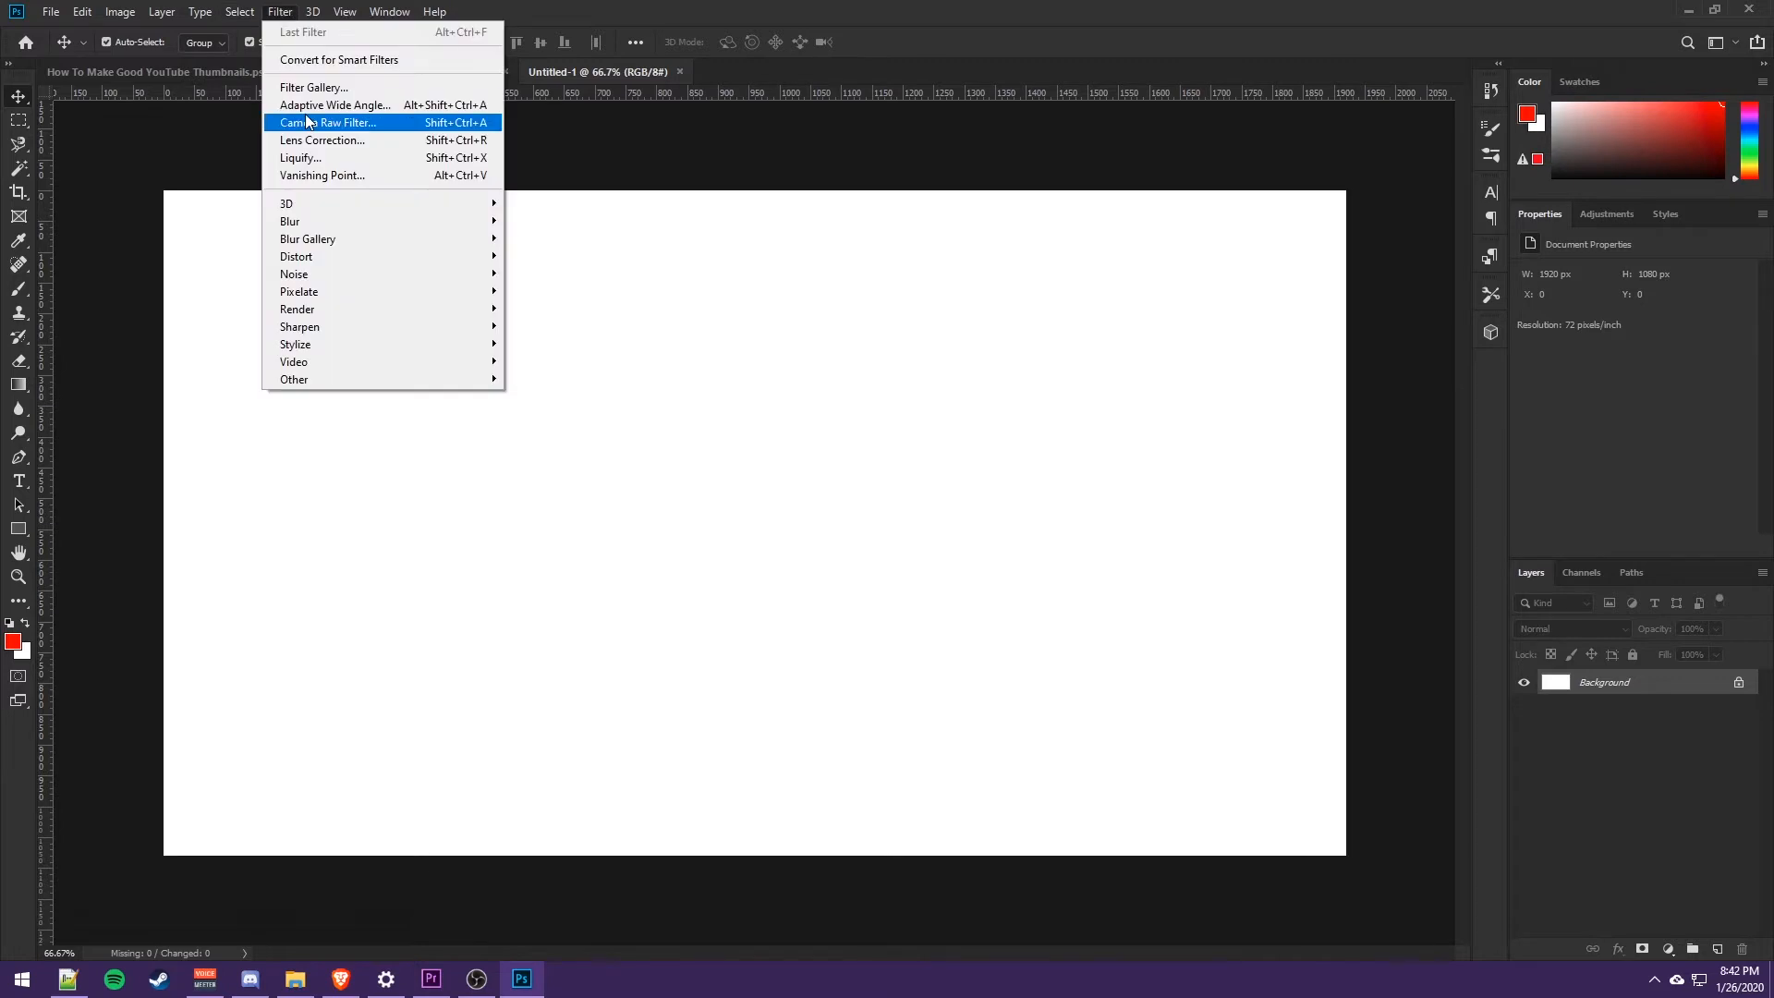
{"action": "mouse_move", "coordinate": [162, 13]}
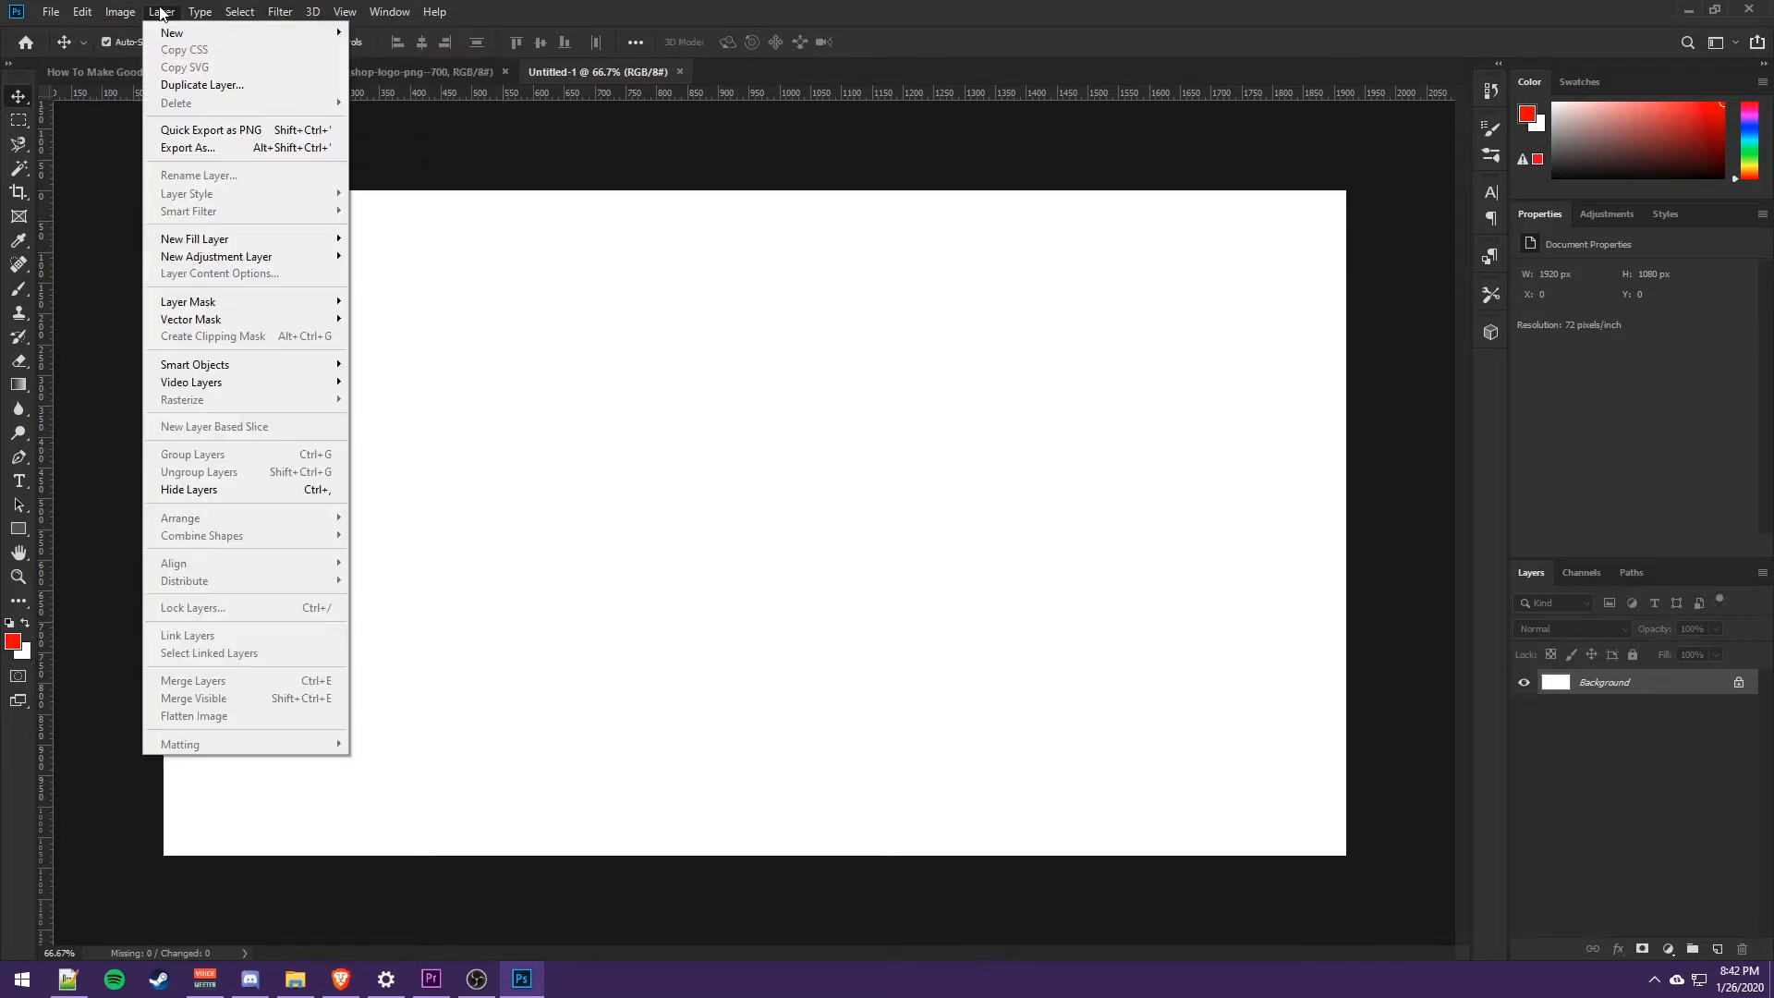
{"action": "mouse_move", "coordinate": [257, 242]}
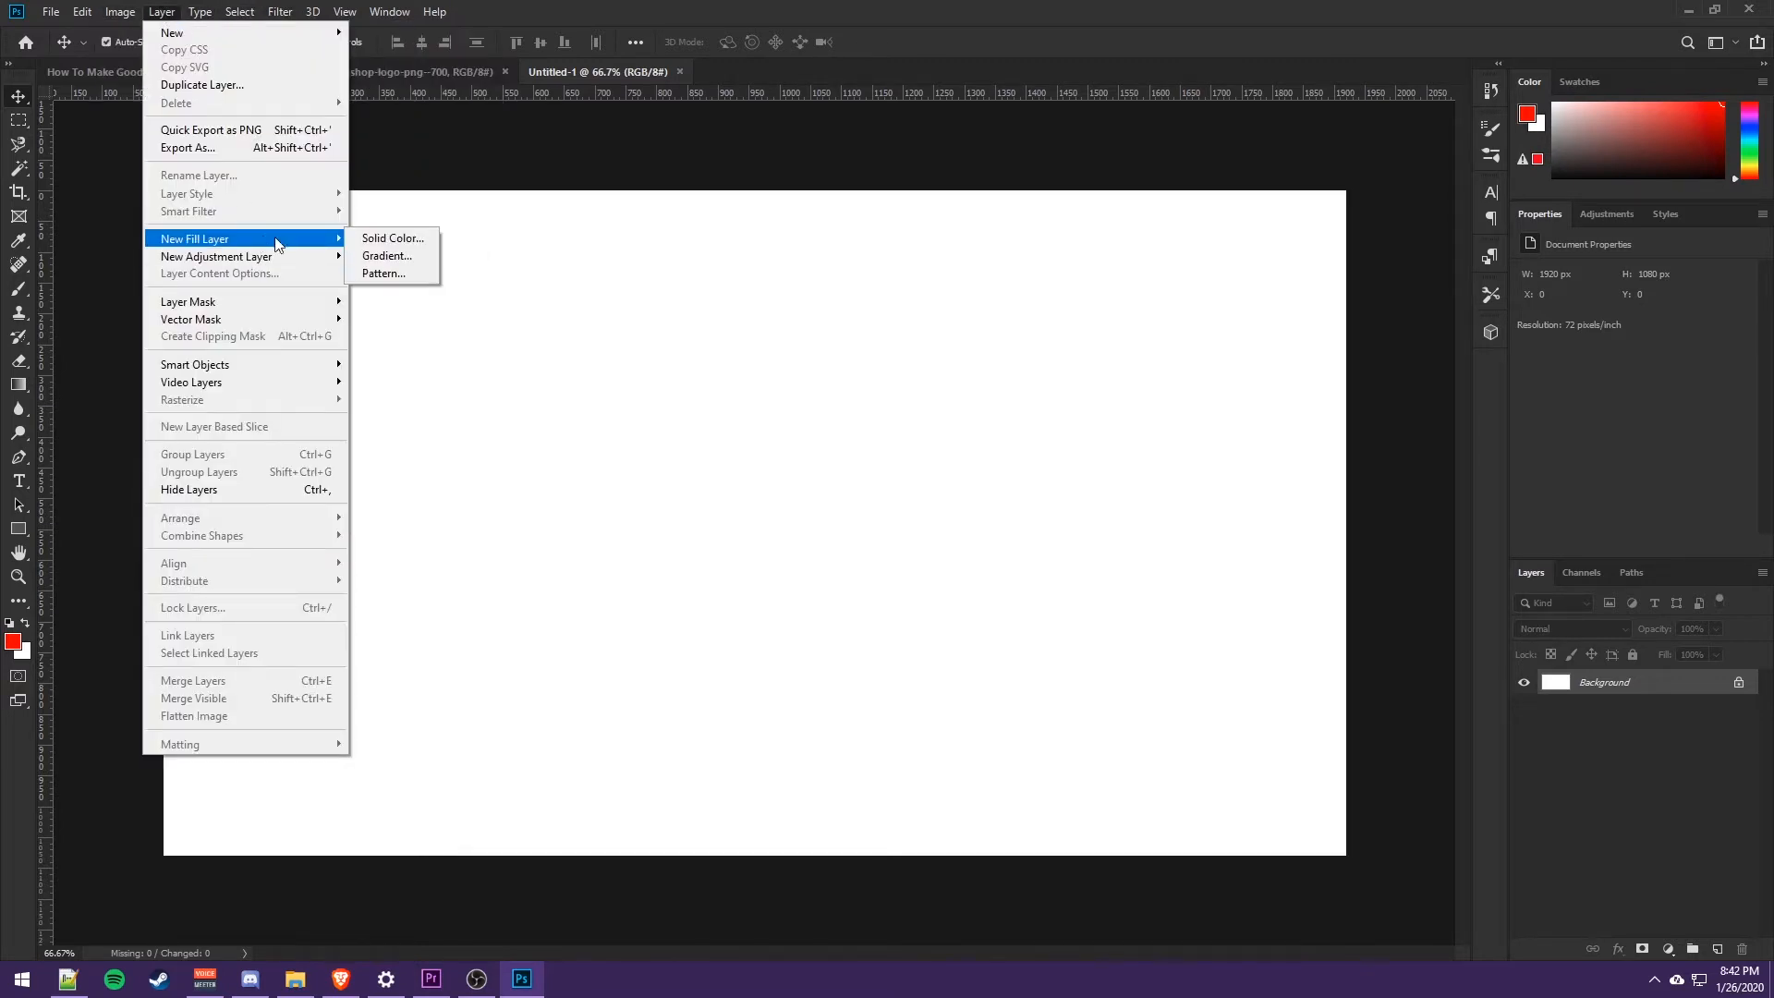
{"action": "left_click", "coordinate": [397, 242]}
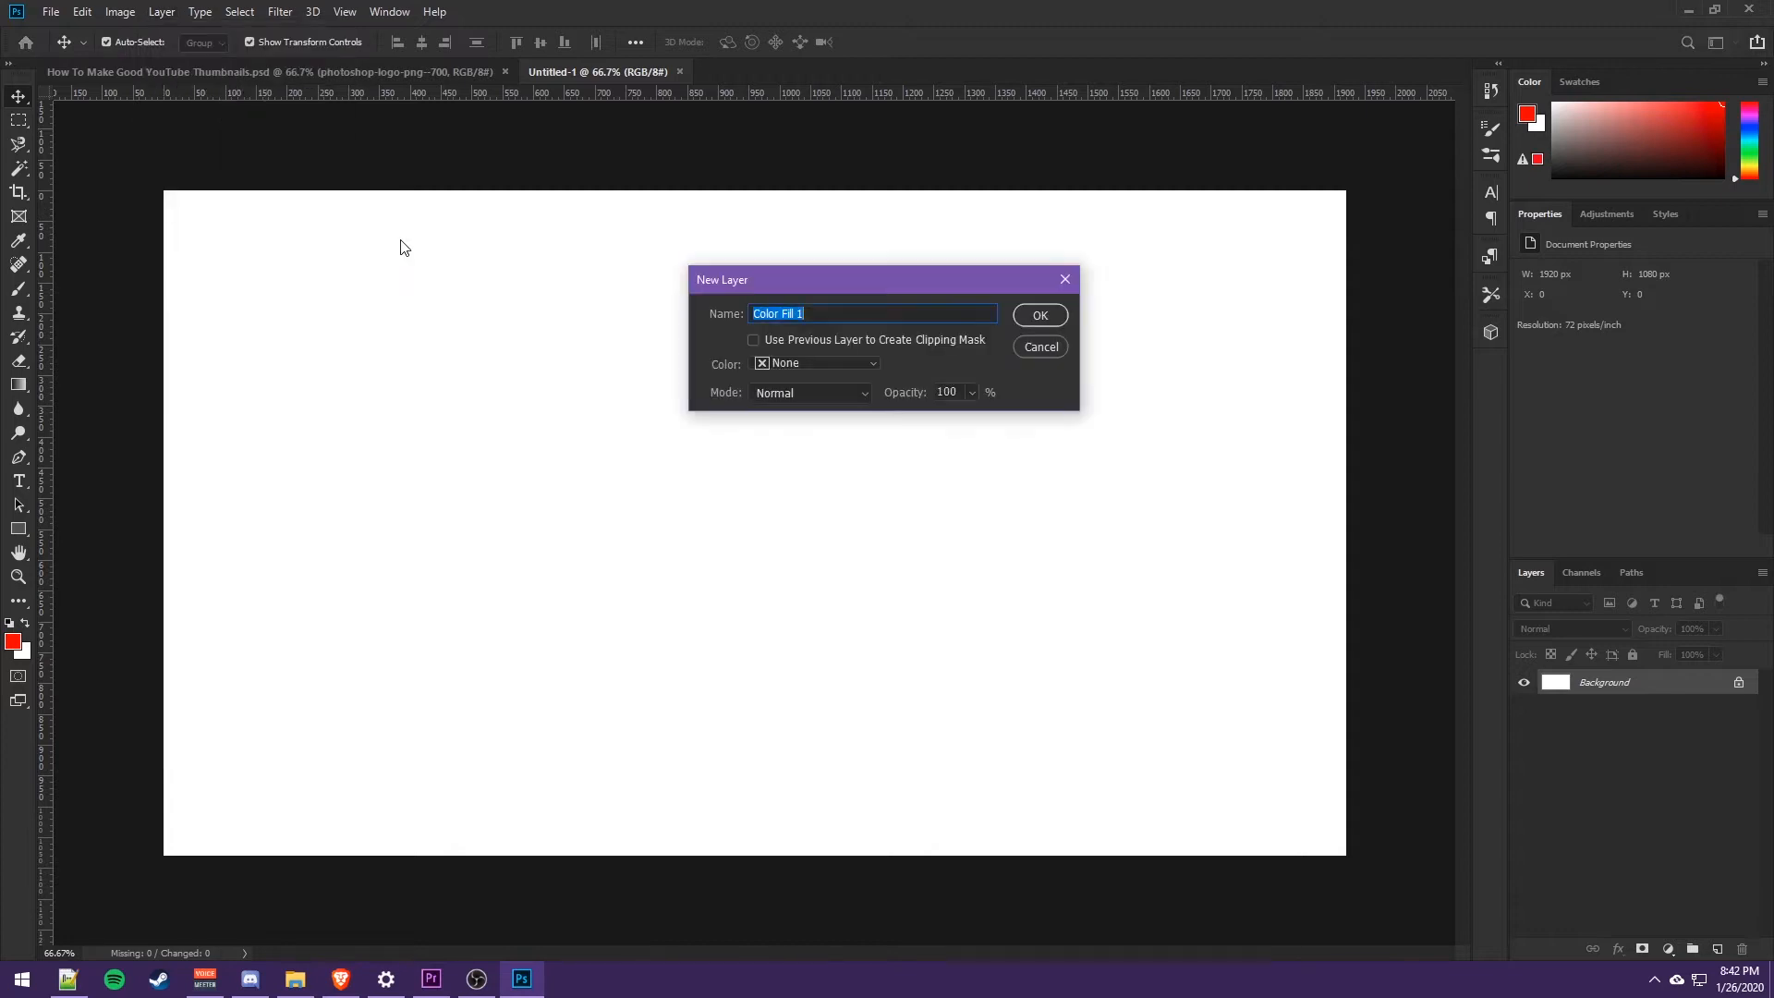
{"action": "left_click", "coordinate": [1018, 314]}
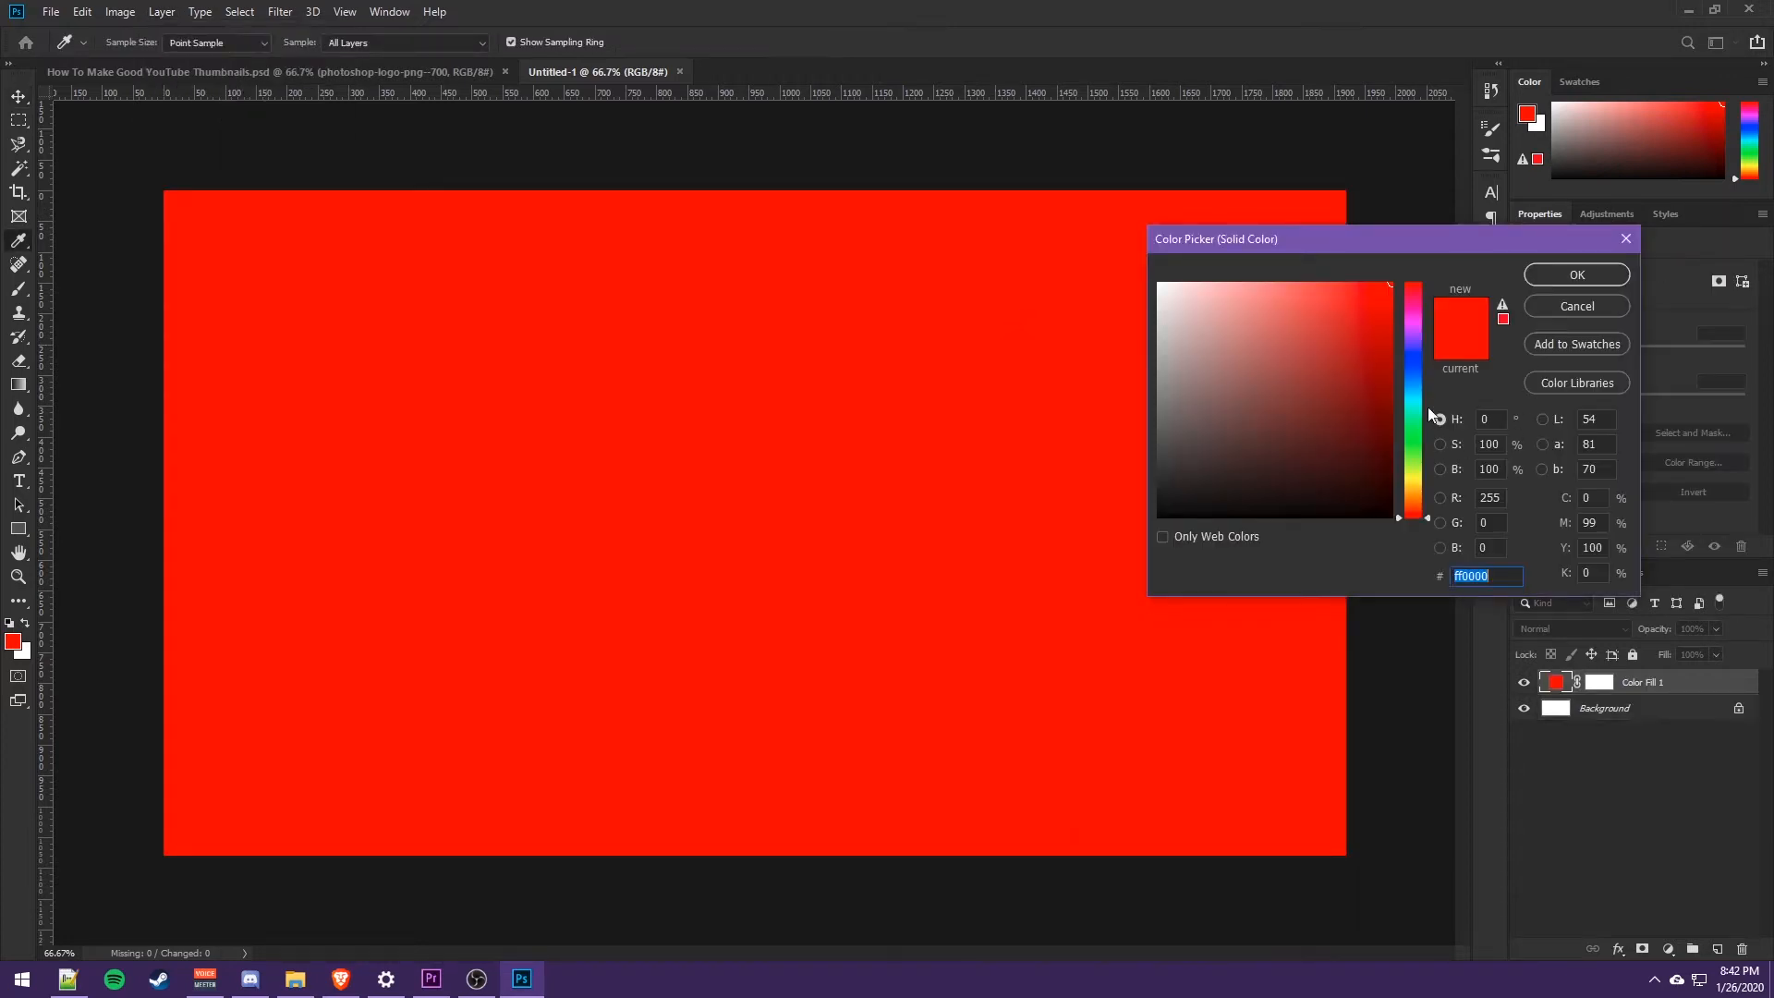
{"action": "left_click_drag", "start_coordinate": [1416, 397], "coordinate": [1417, 386]}
{"action": "left_click_drag", "start_coordinate": [1381, 299], "coordinate": [1377, 327]}
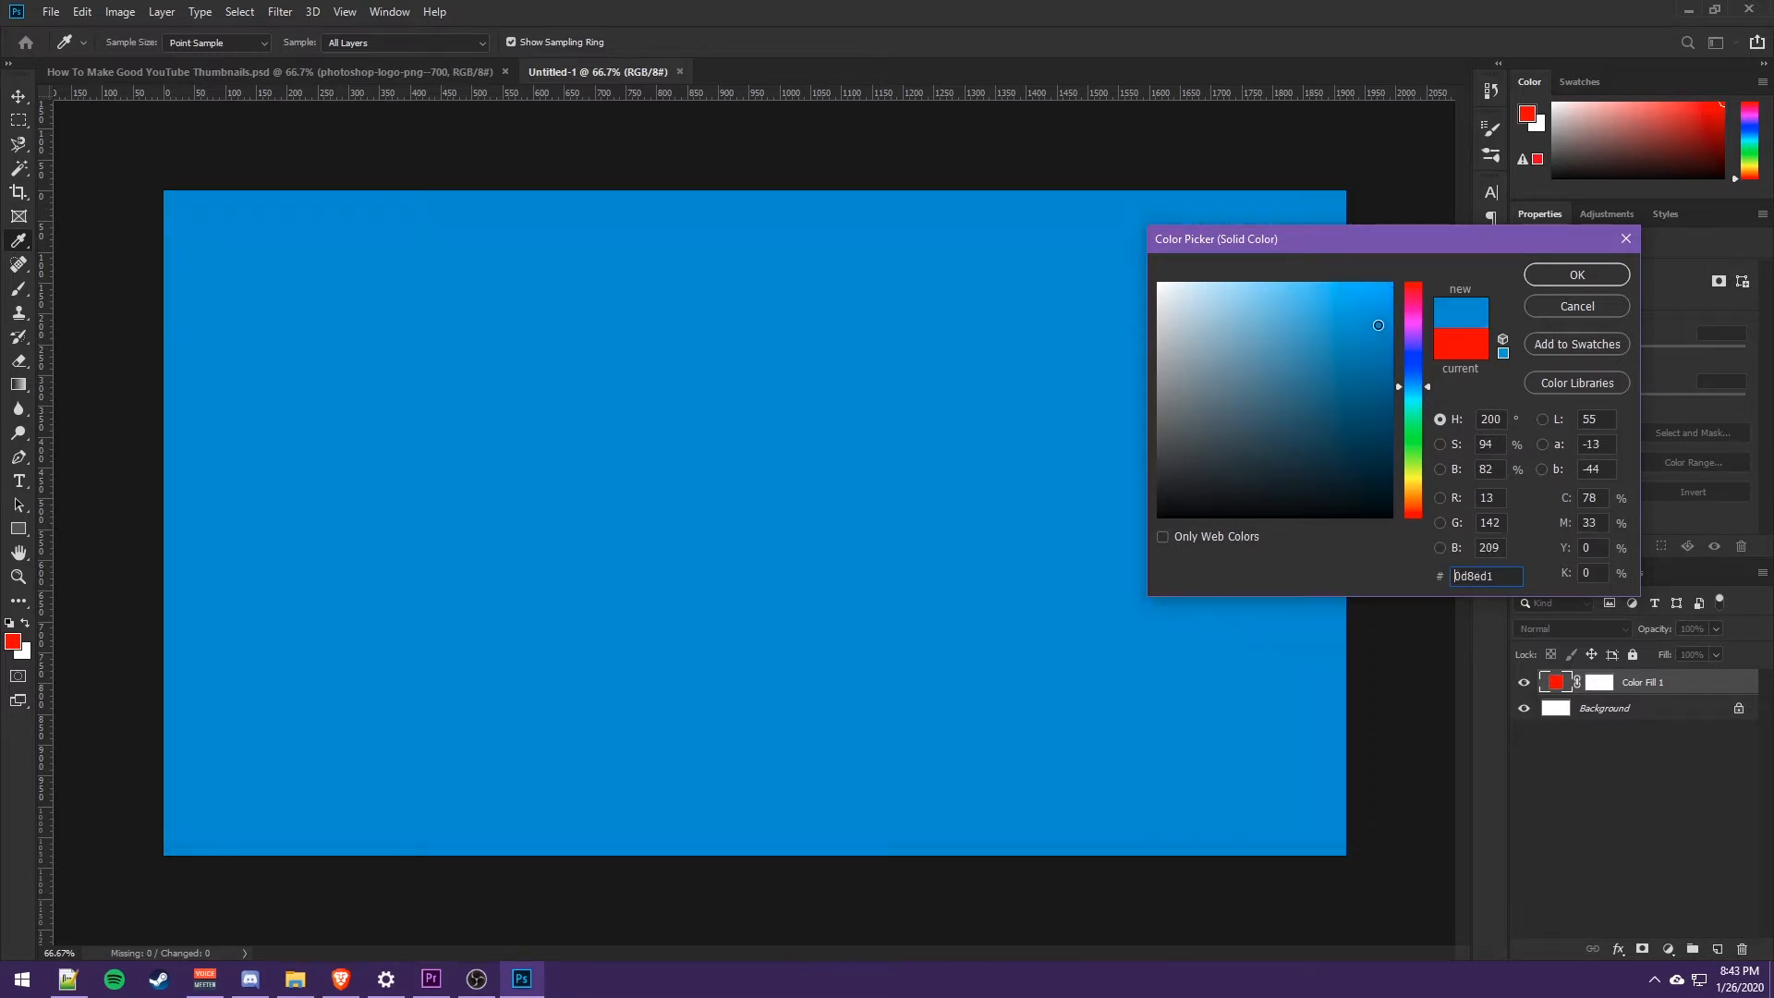
{"action": "left_click", "coordinate": [1599, 276]}
- Delete the white Background layer beneath the blue fill layer and clear the layer selection
{"action": "left_click", "coordinate": [1685, 795]}
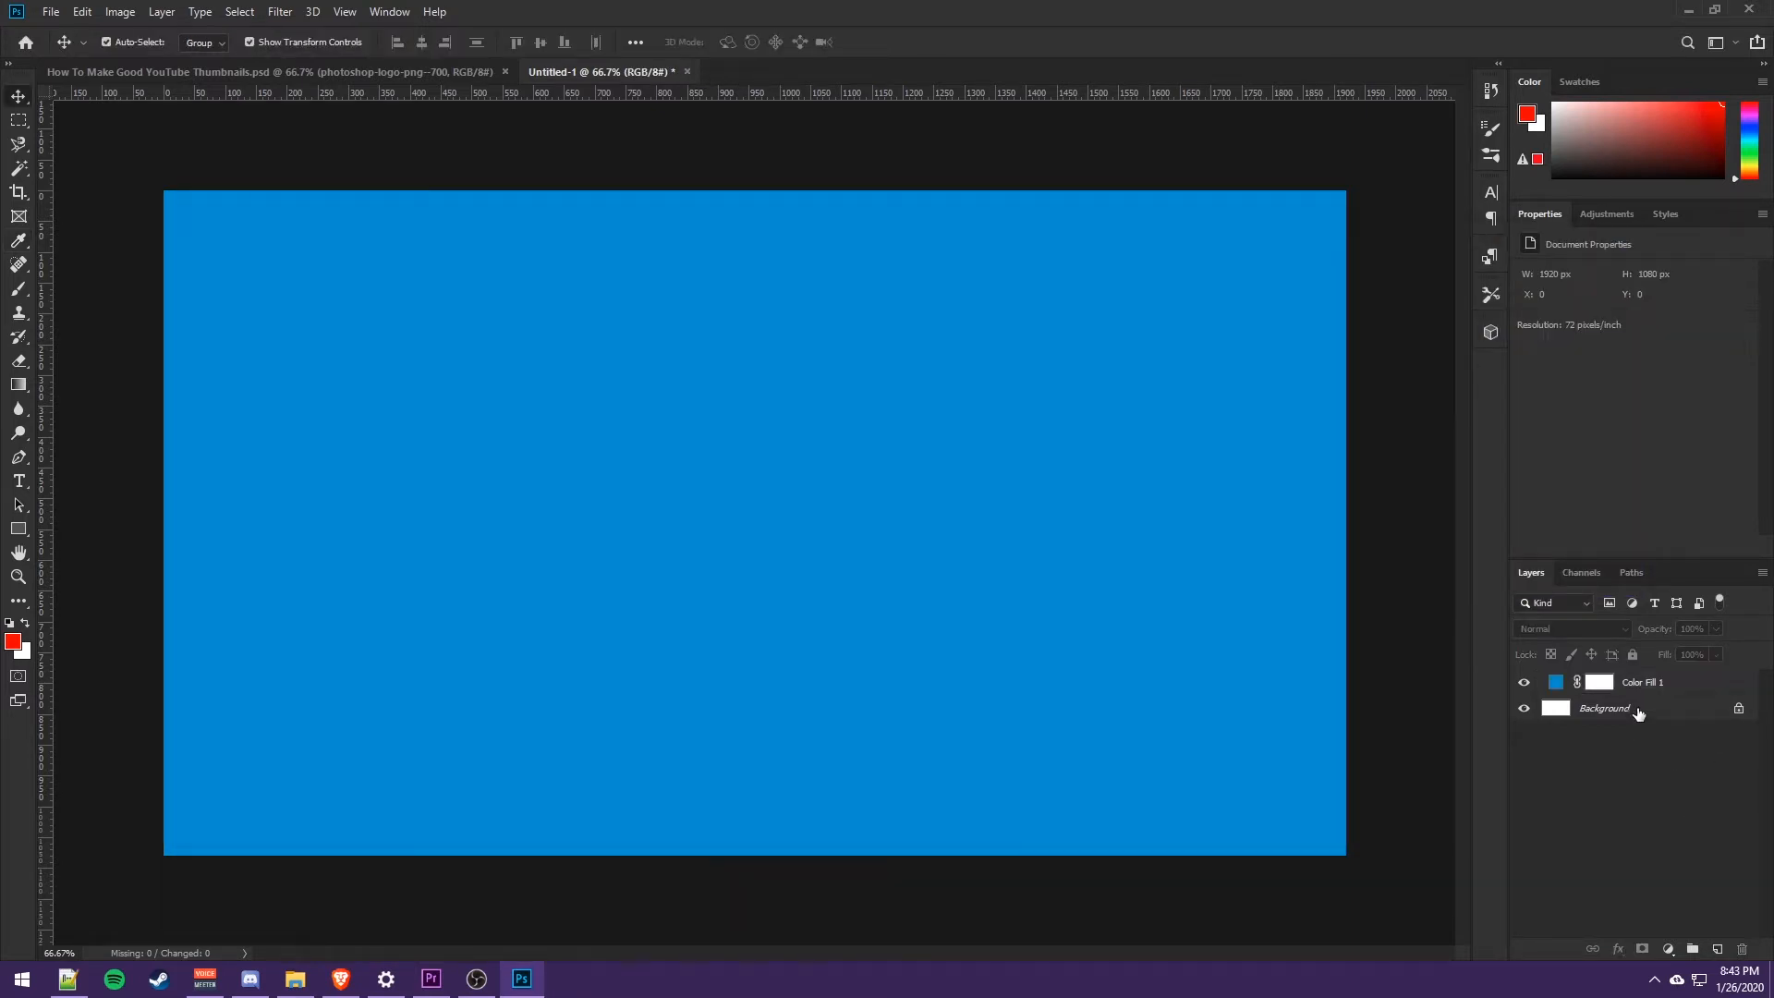
{"action": "left_click", "coordinate": [1689, 713]}
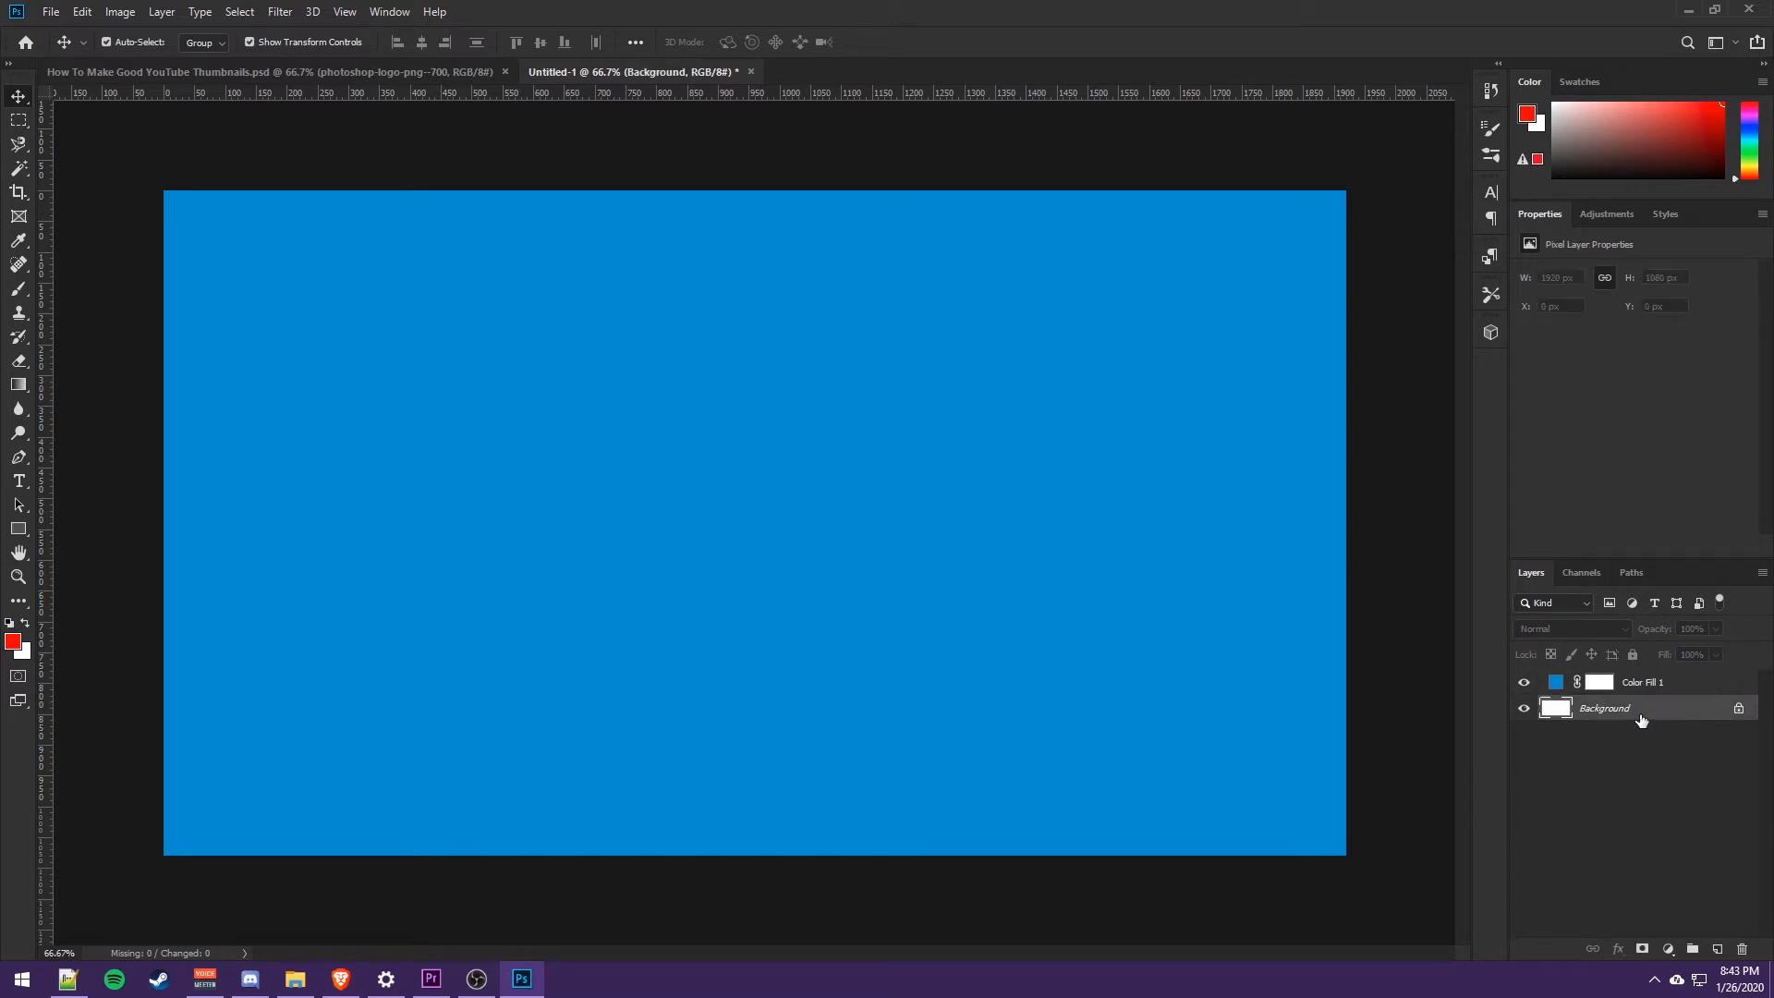
{"action": "left_click", "coordinate": [1742, 949]}
{"action": "left_click", "coordinate": [785, 368]}
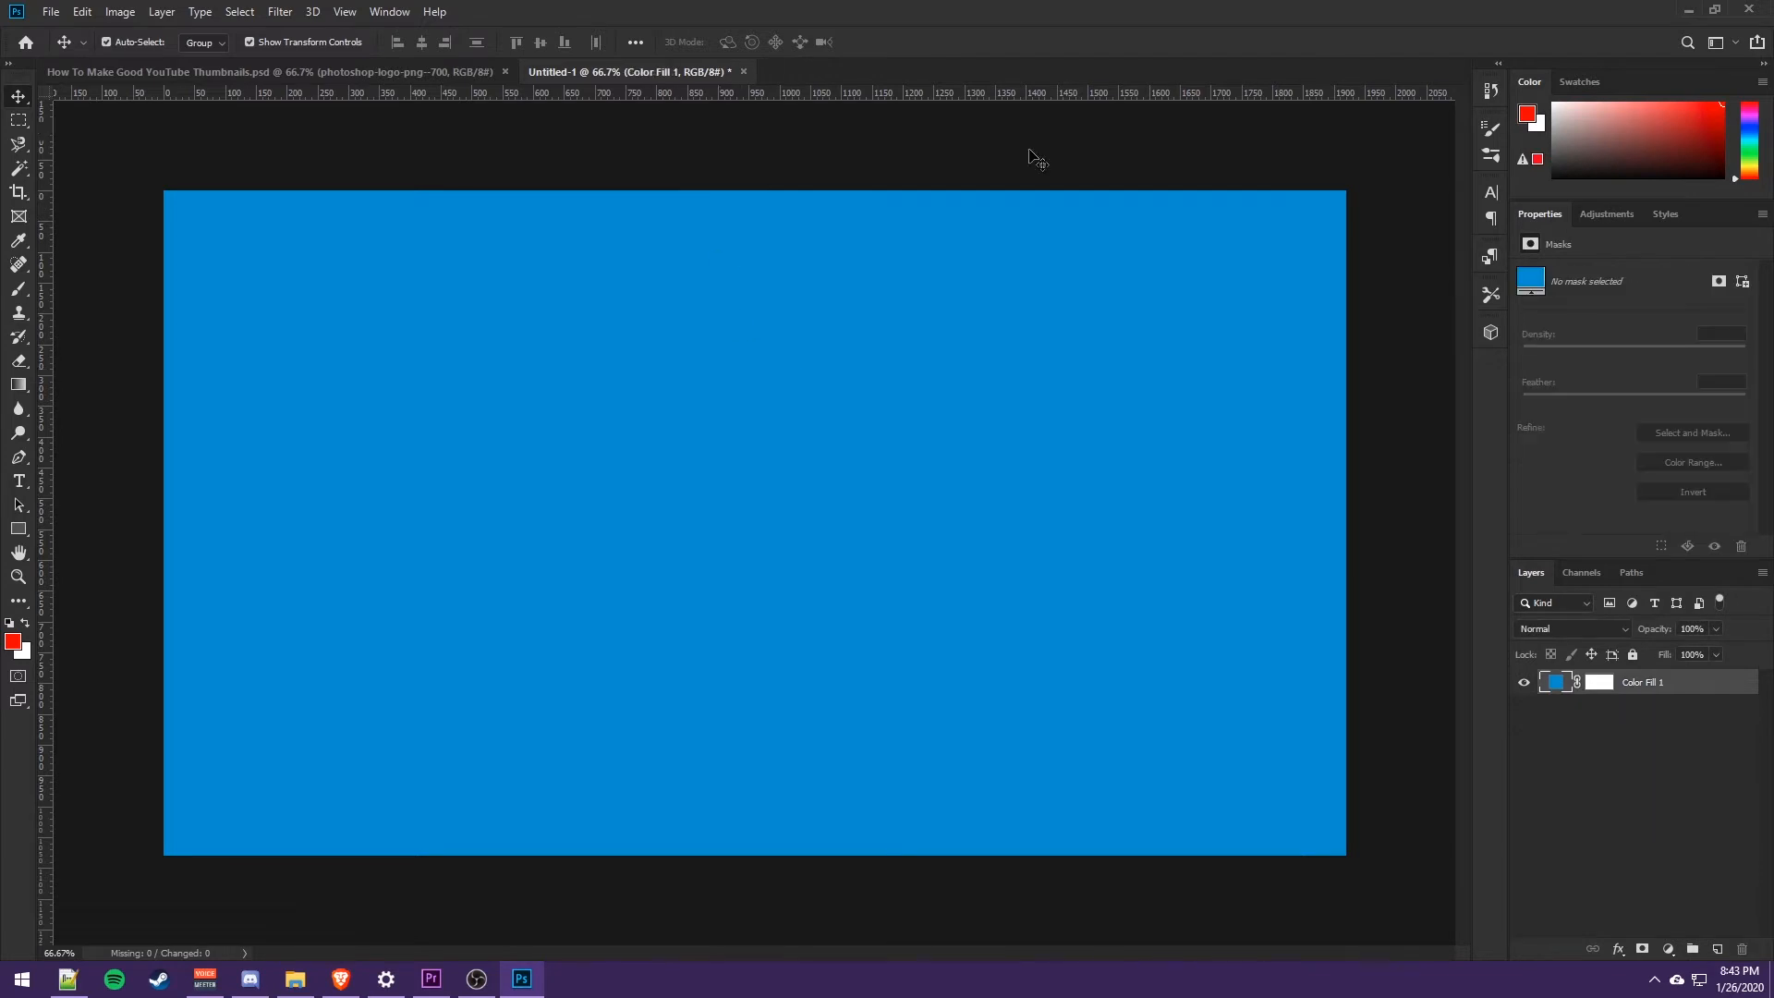
{"action": "left_click", "coordinate": [1657, 763]}
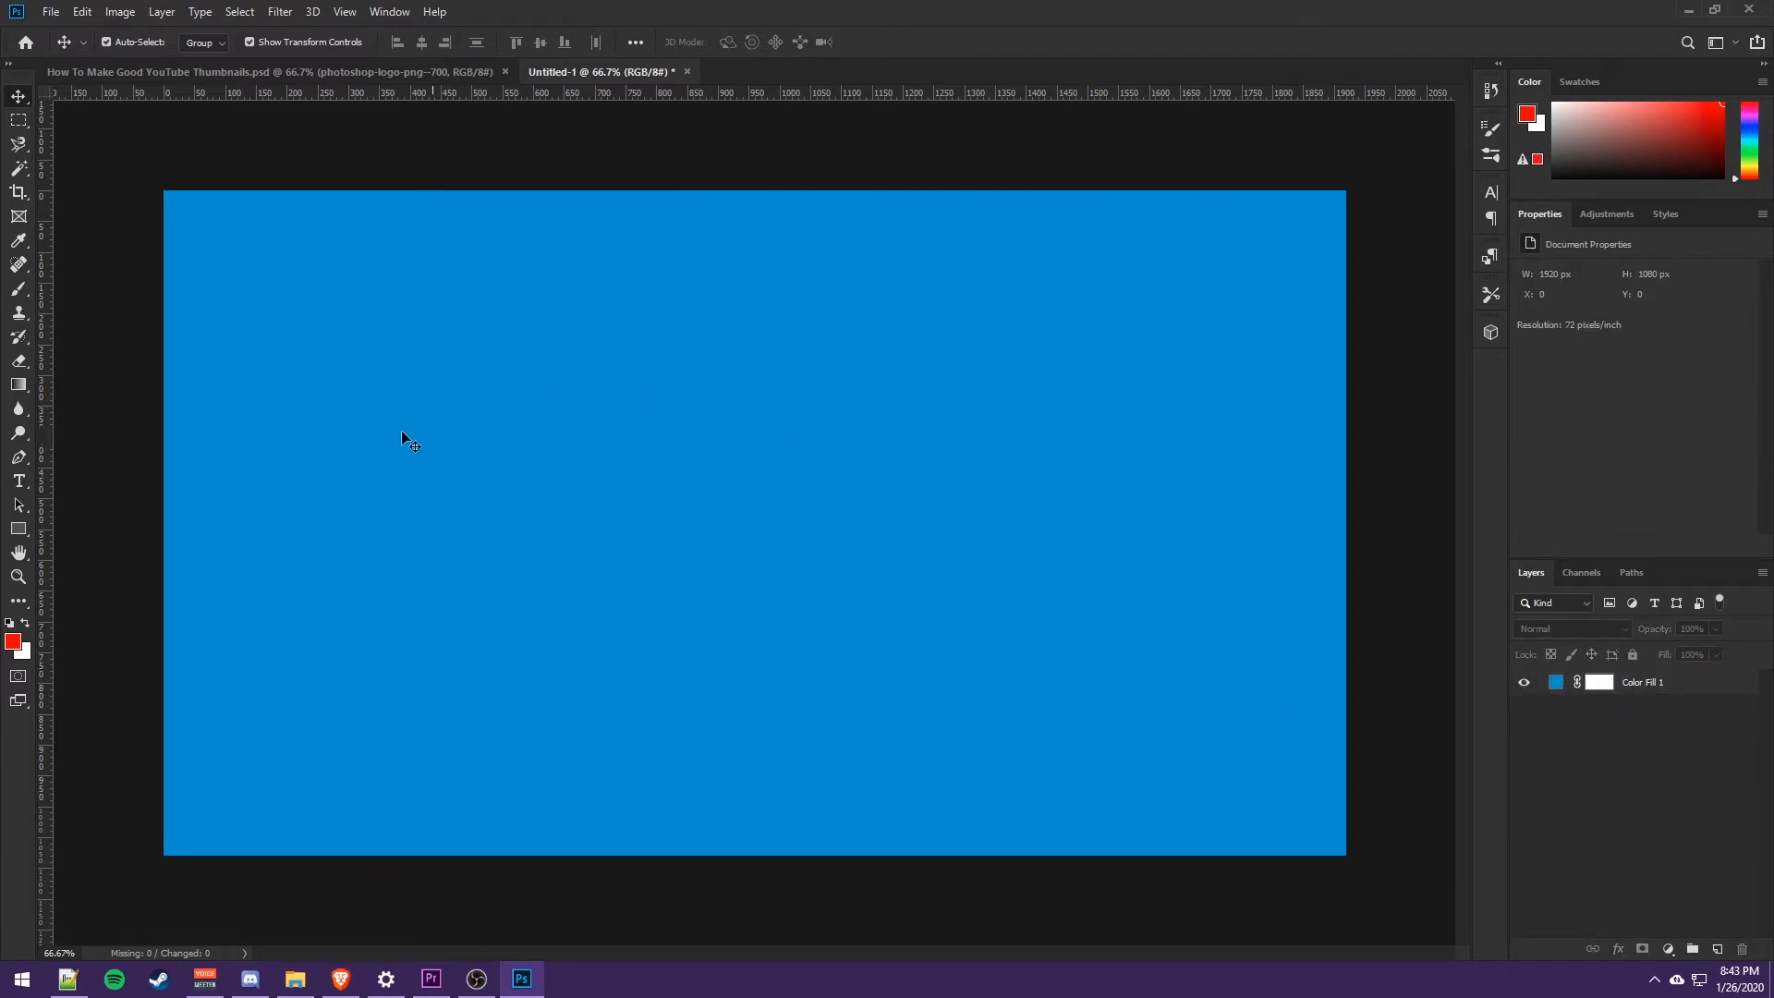
- Add a text box about 1215 x 380 px in the canvas's upper-left area containing the word EASY
{"action": "left_click", "coordinate": [21, 484]}
{"action": "left_click", "coordinate": [25, 484]}
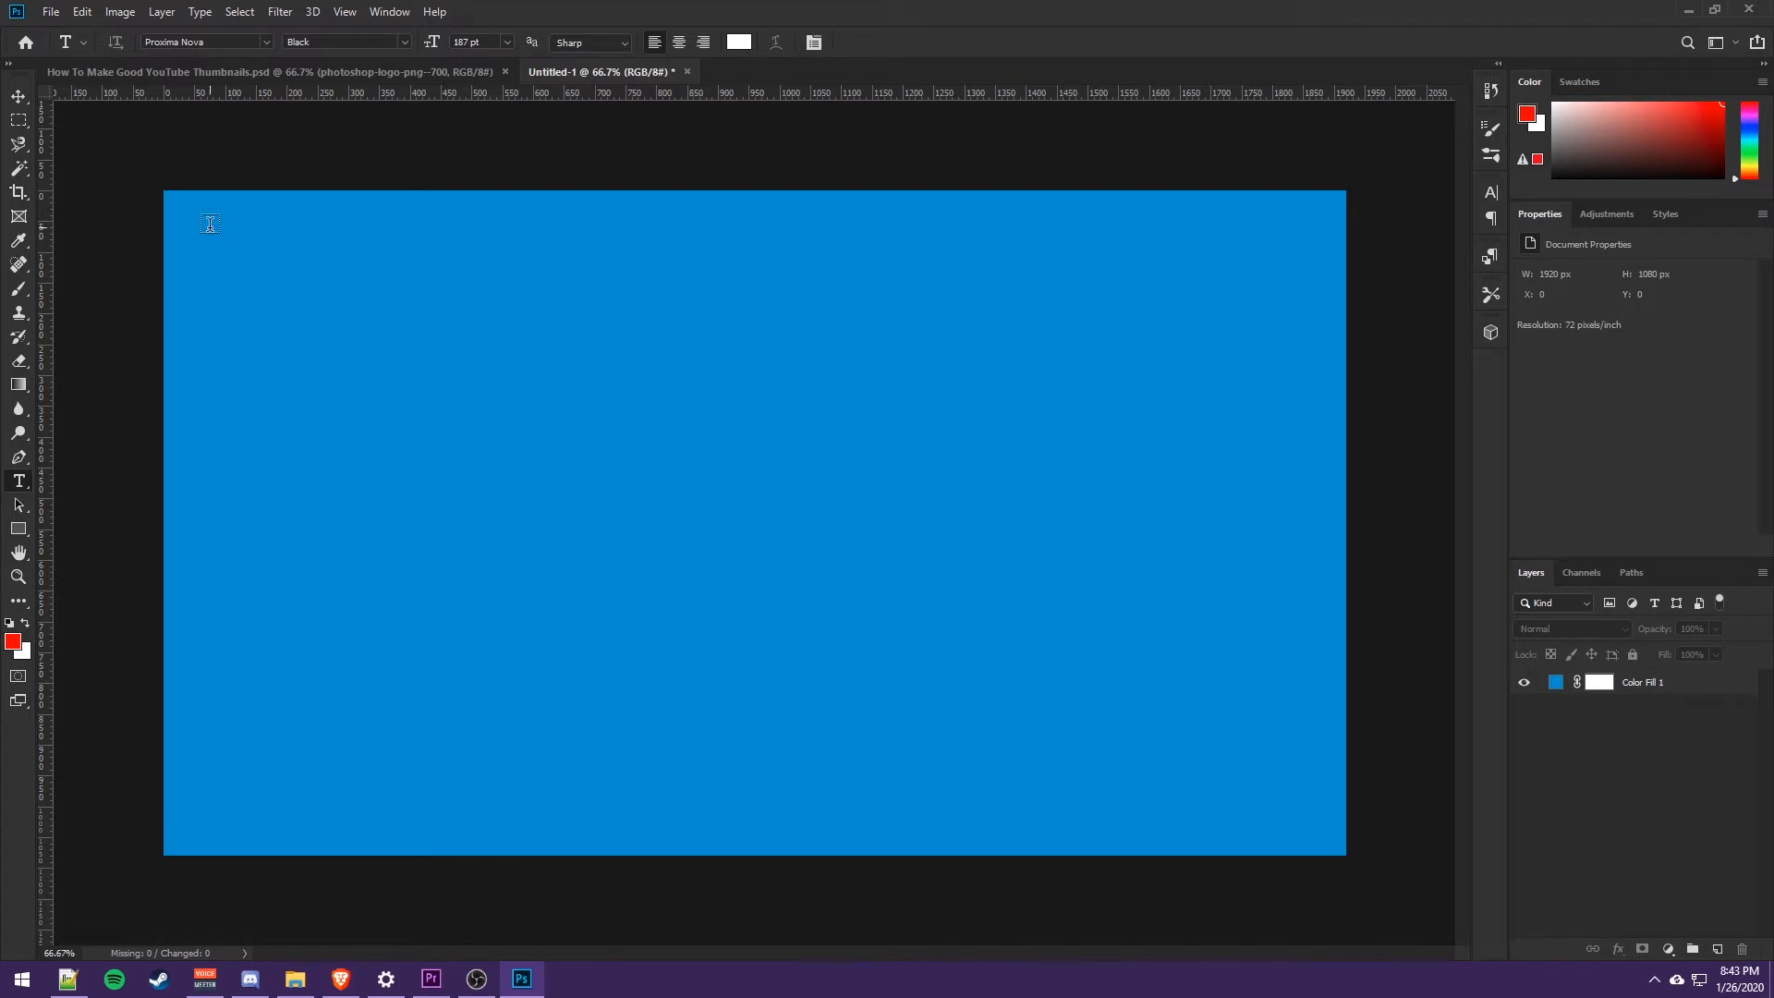
{"action": "left_click_drag", "start_coordinate": [207, 225], "coordinate": [955, 457]}
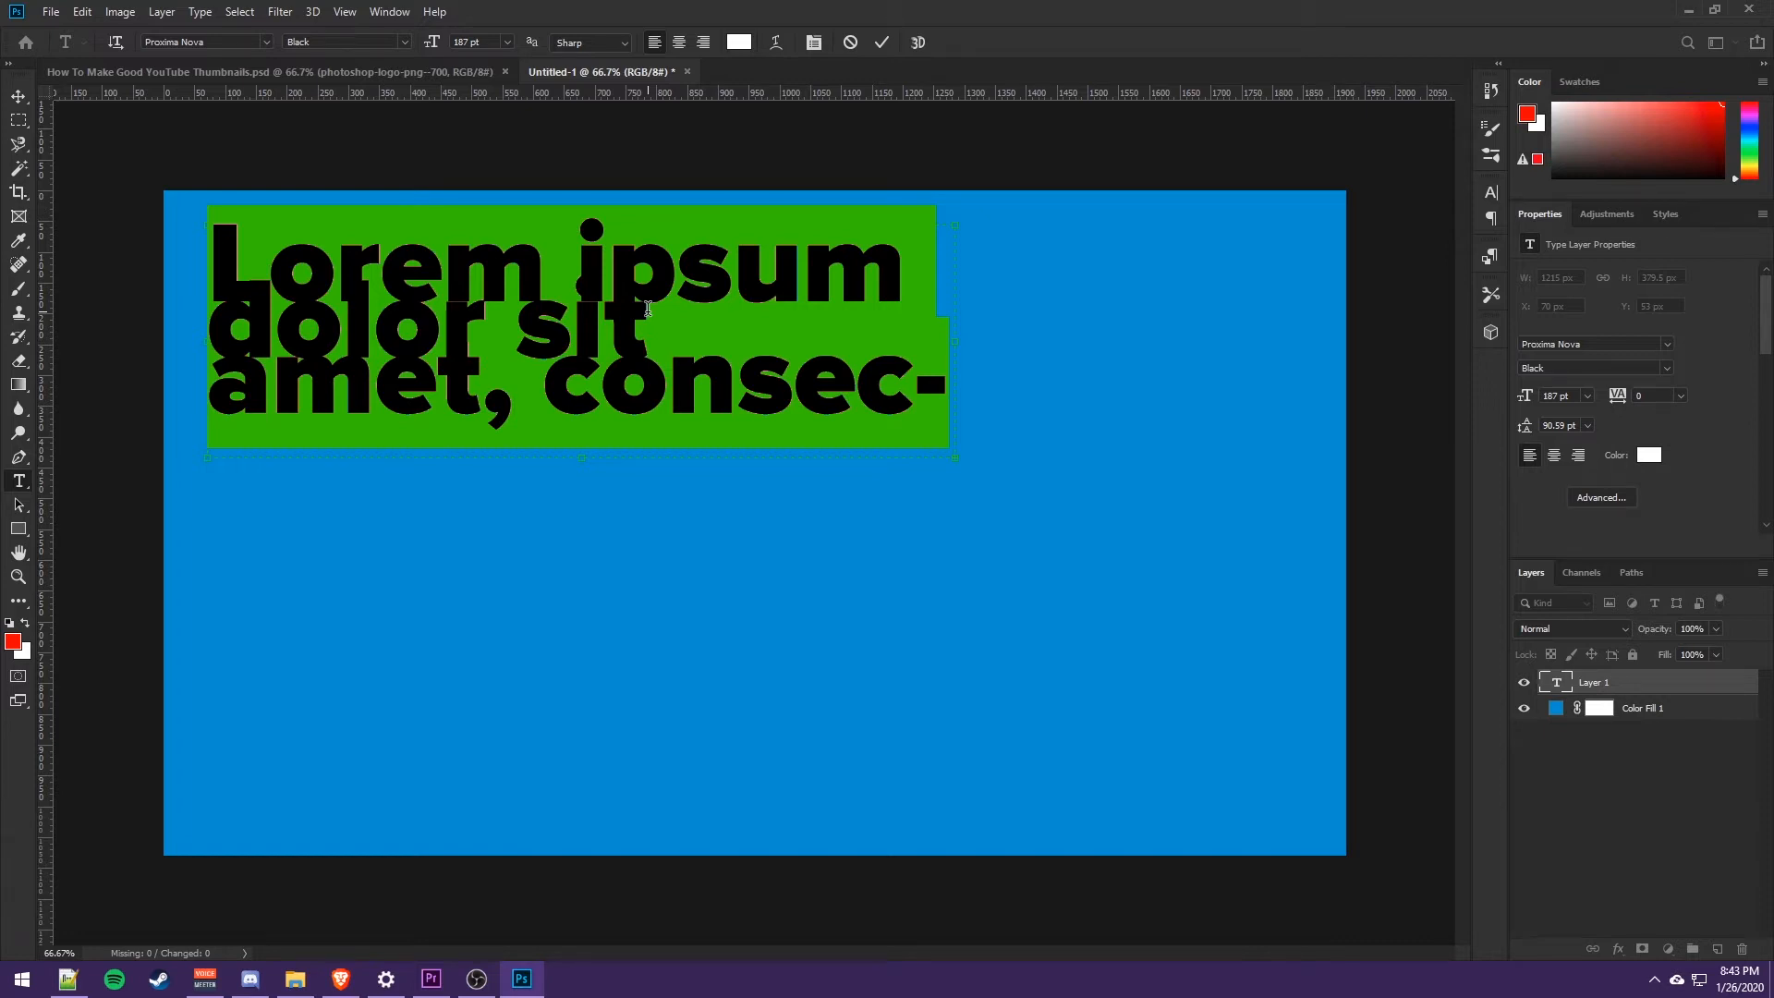
{"action": "type", "text": "EASY"}
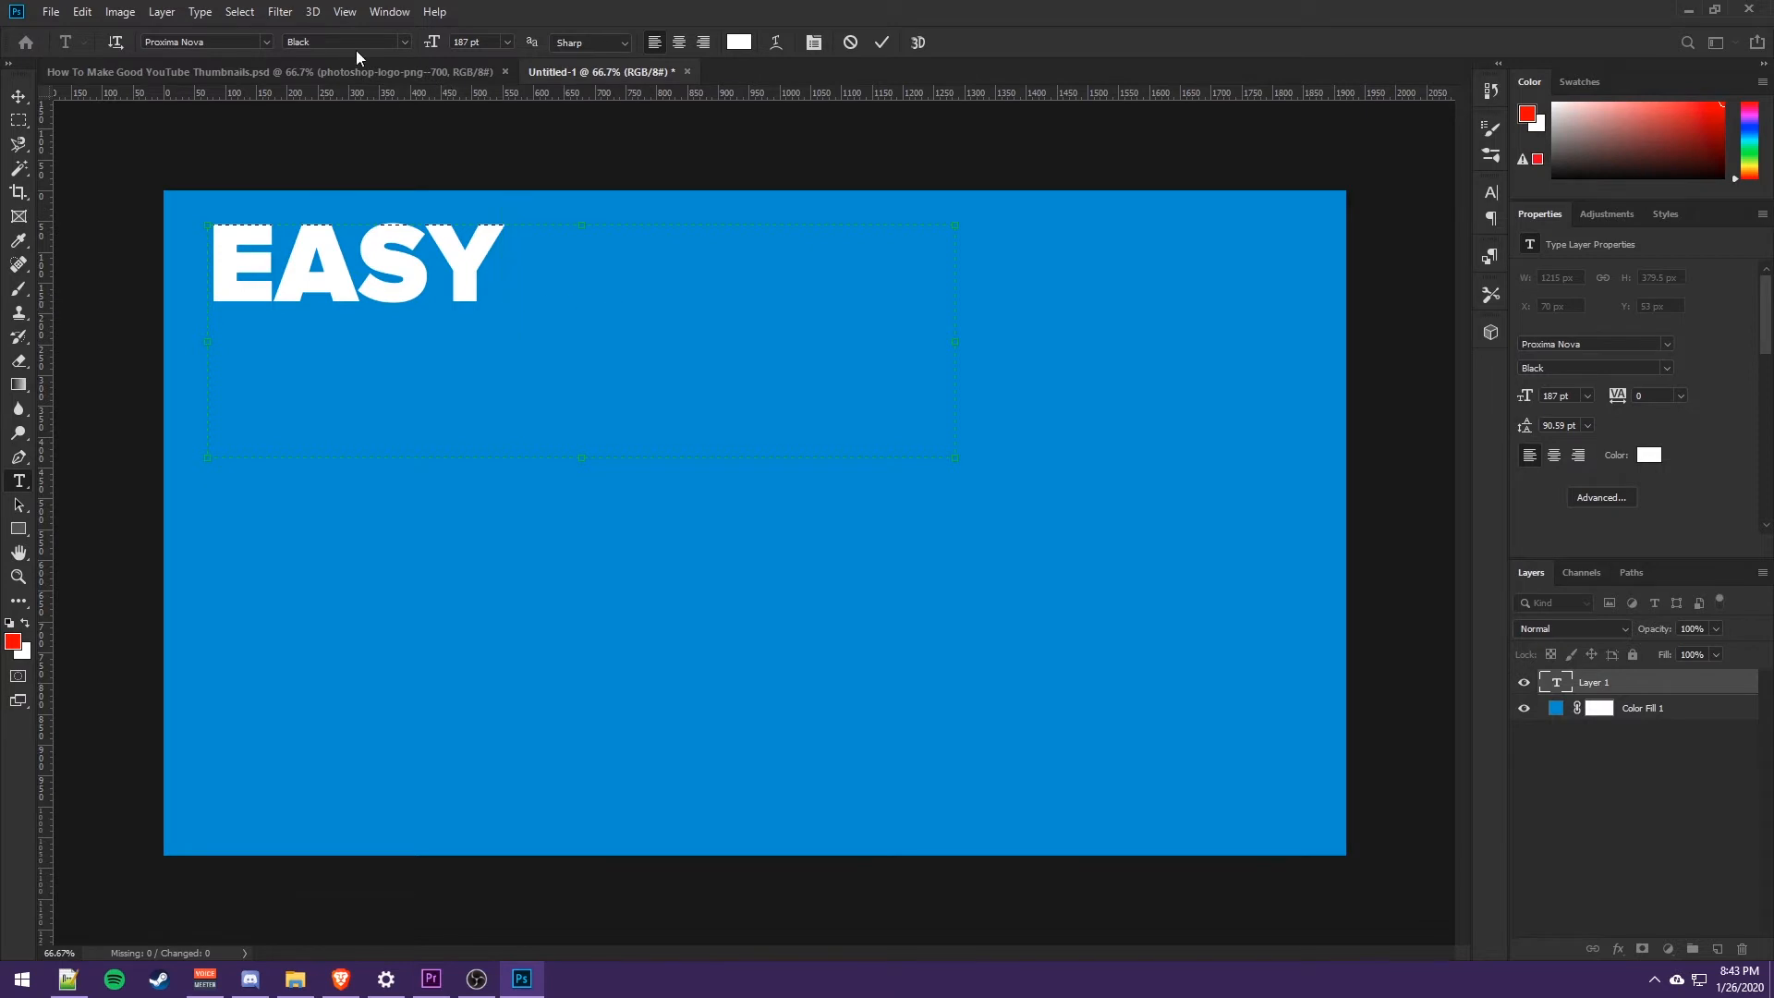
- Enlarge the word EASY to a font size of 419 pt and commit the text
{"action": "key", "text": "ctrl+a"}
{"action": "left_click", "coordinate": [550, 288]}
{"action": "left_click_drag", "start_coordinate": [573, 272], "coordinate": [39, 247]}
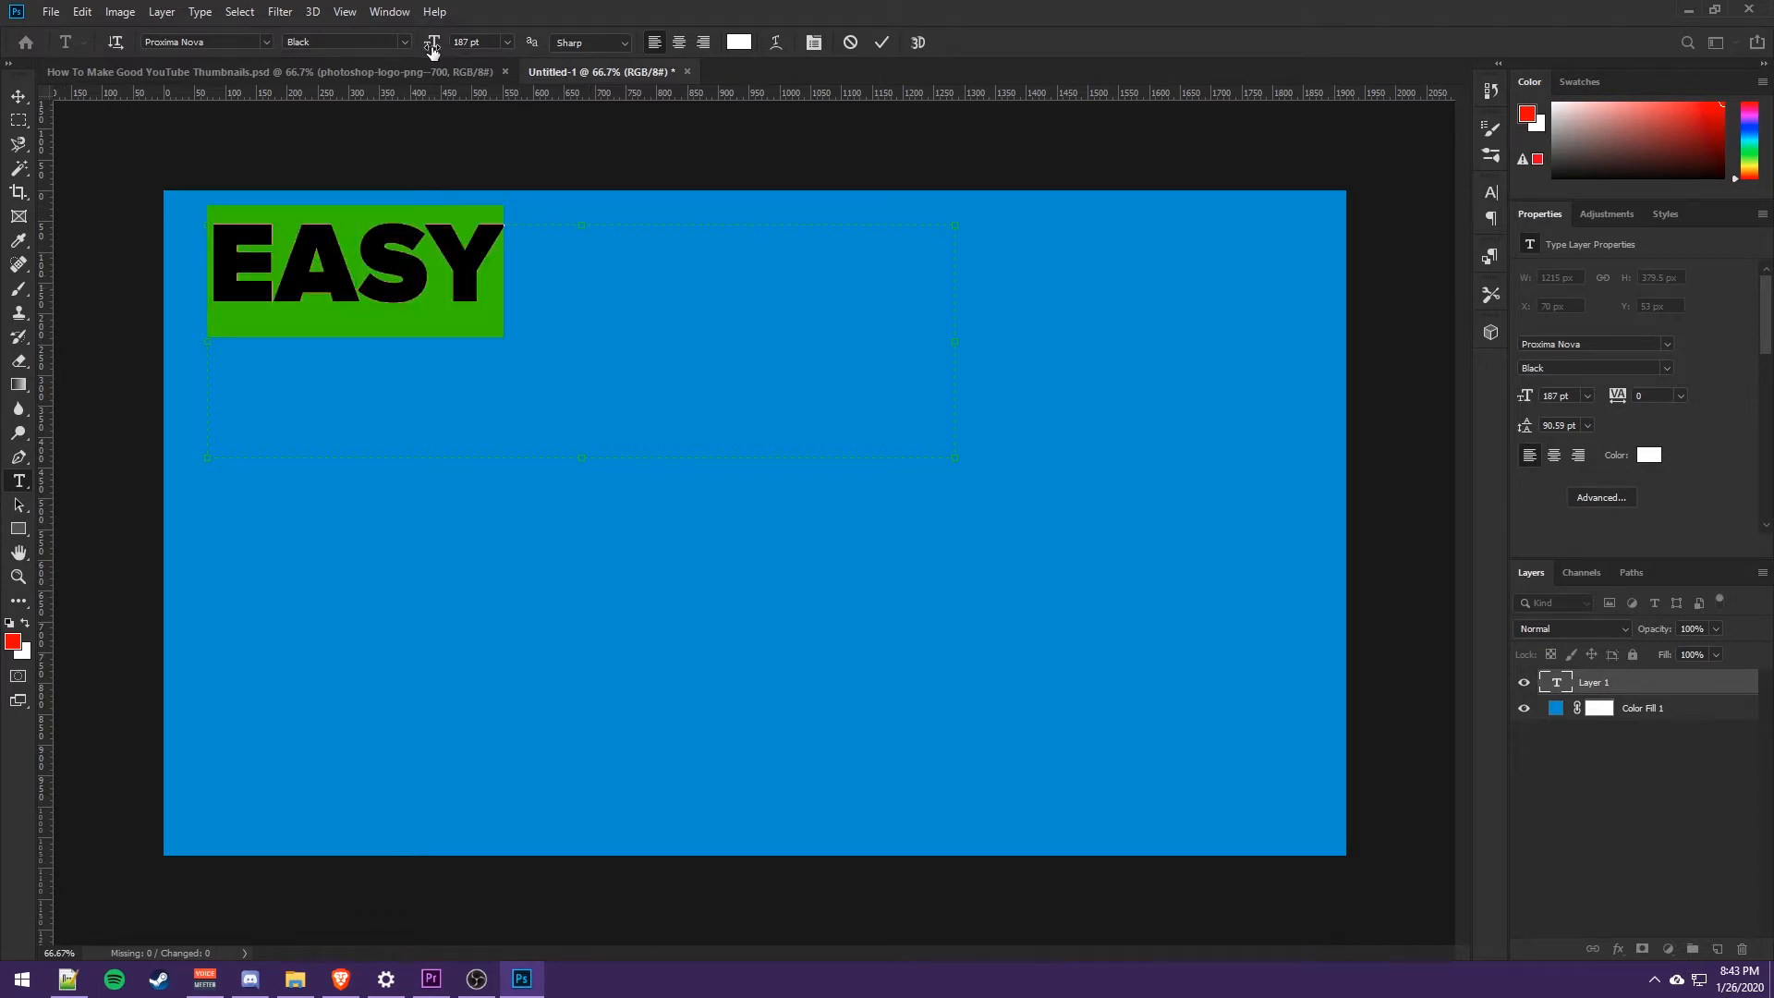
{"action": "left_click_drag", "start_coordinate": [432, 48], "coordinate": [647, 48]}
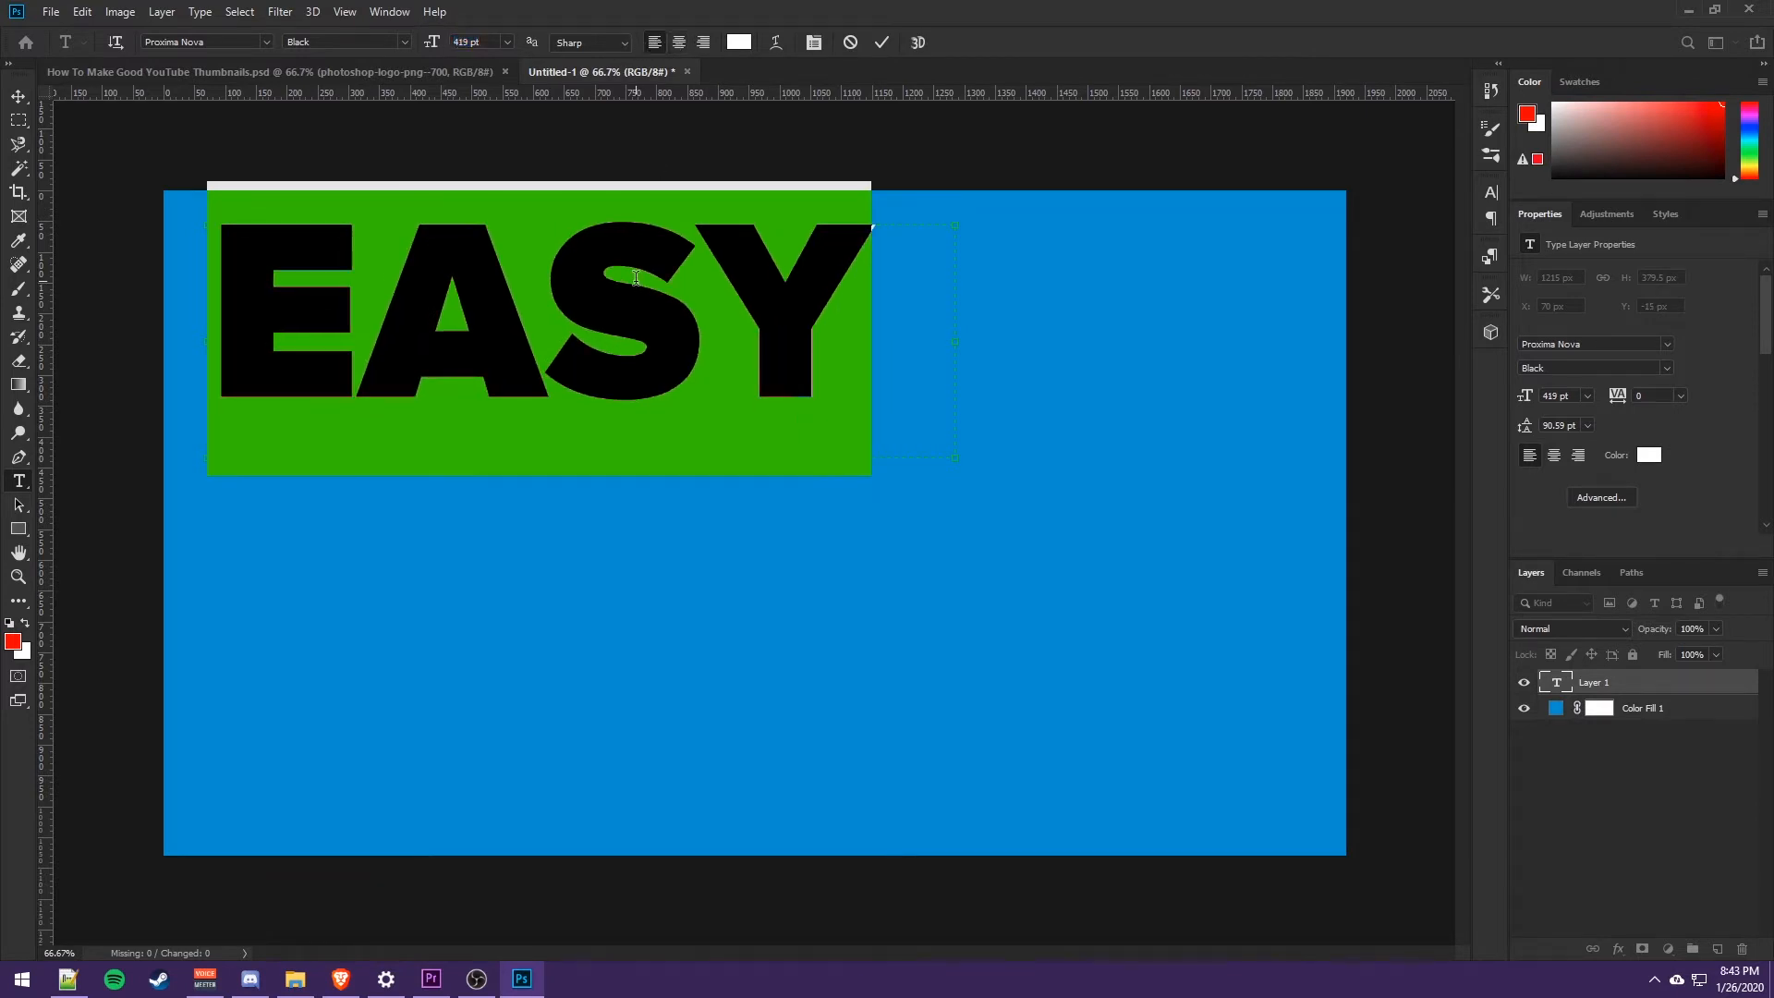
{"action": "left_click", "coordinate": [636, 277]}
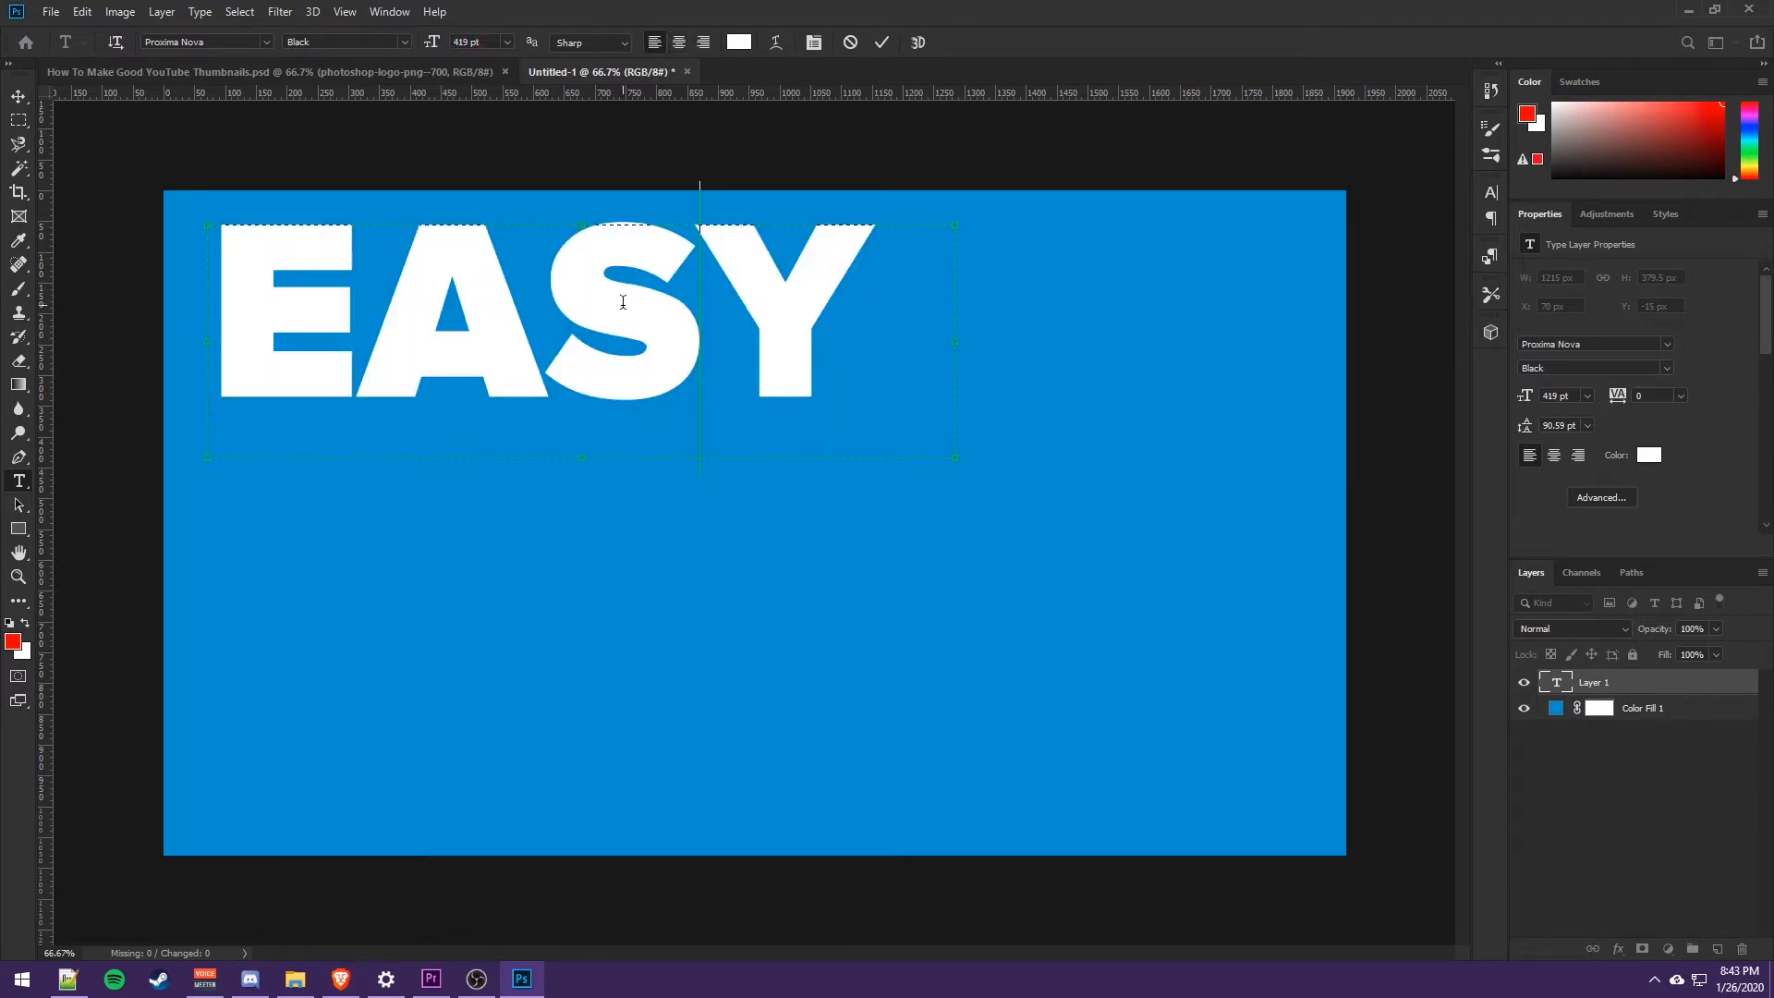
{"action": "left_click", "coordinate": [882, 42]}
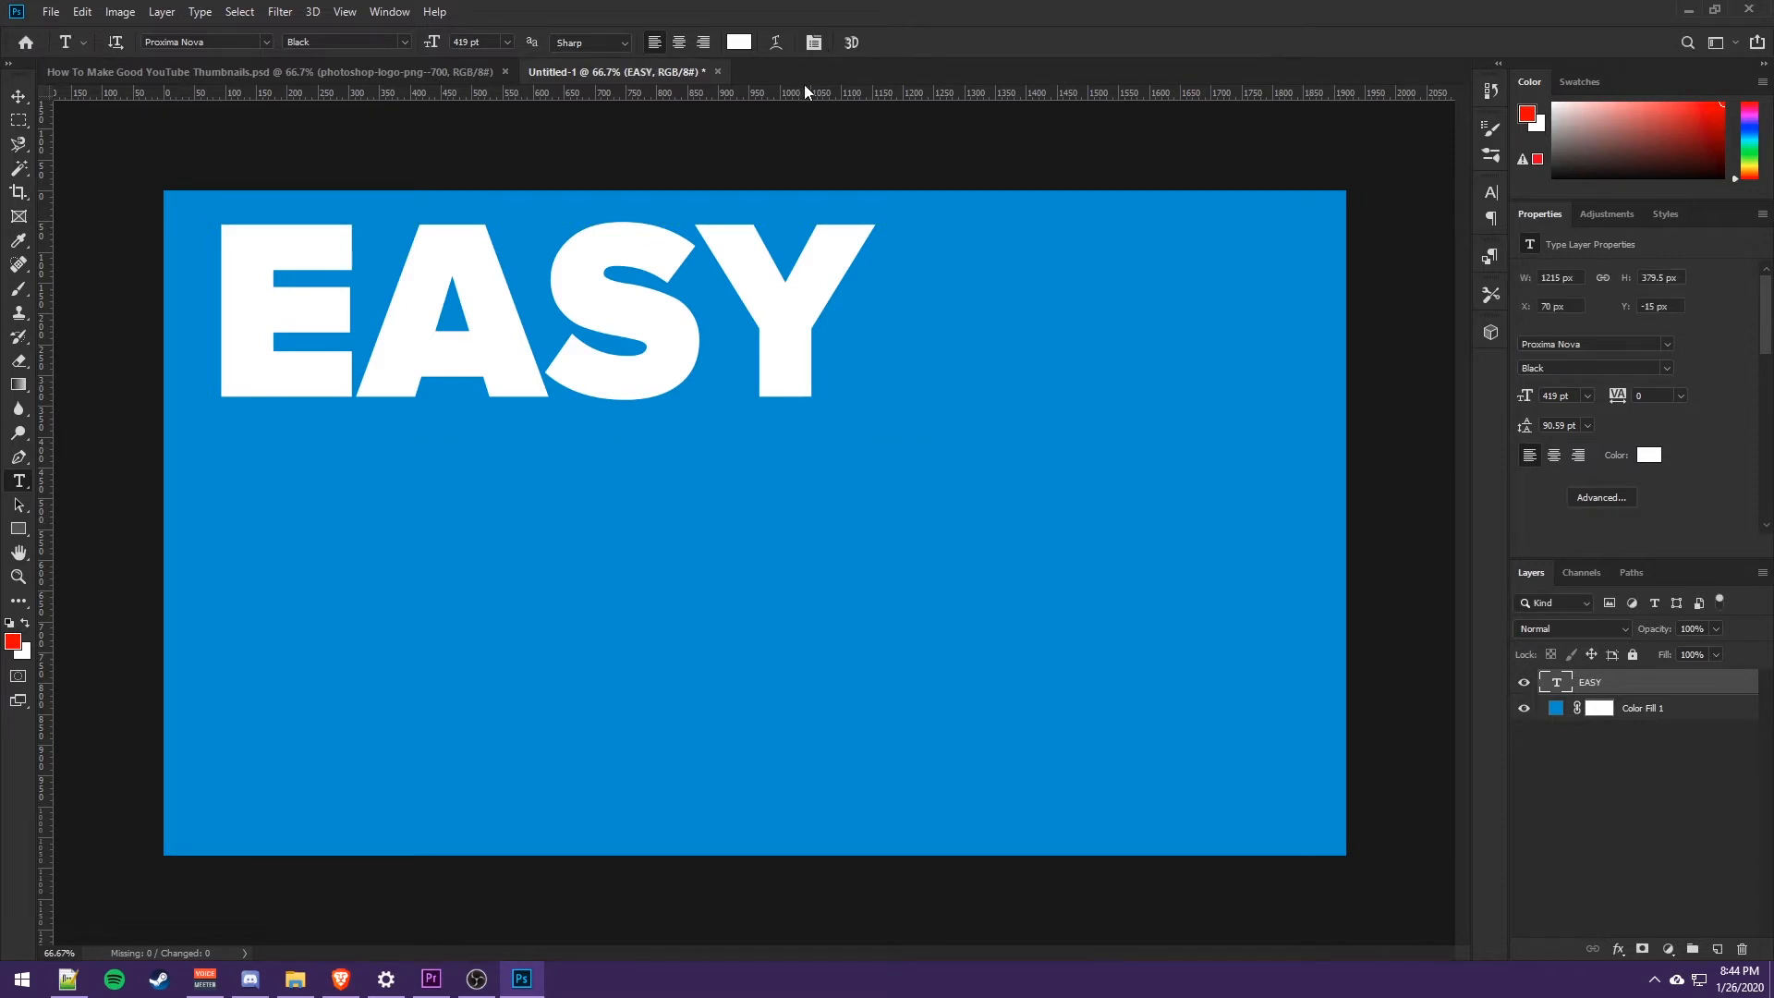
- Move the EASY text slightly right and down, to about X 112 px, Y 62 px
{"action": "left_click", "coordinate": [23, 103]}
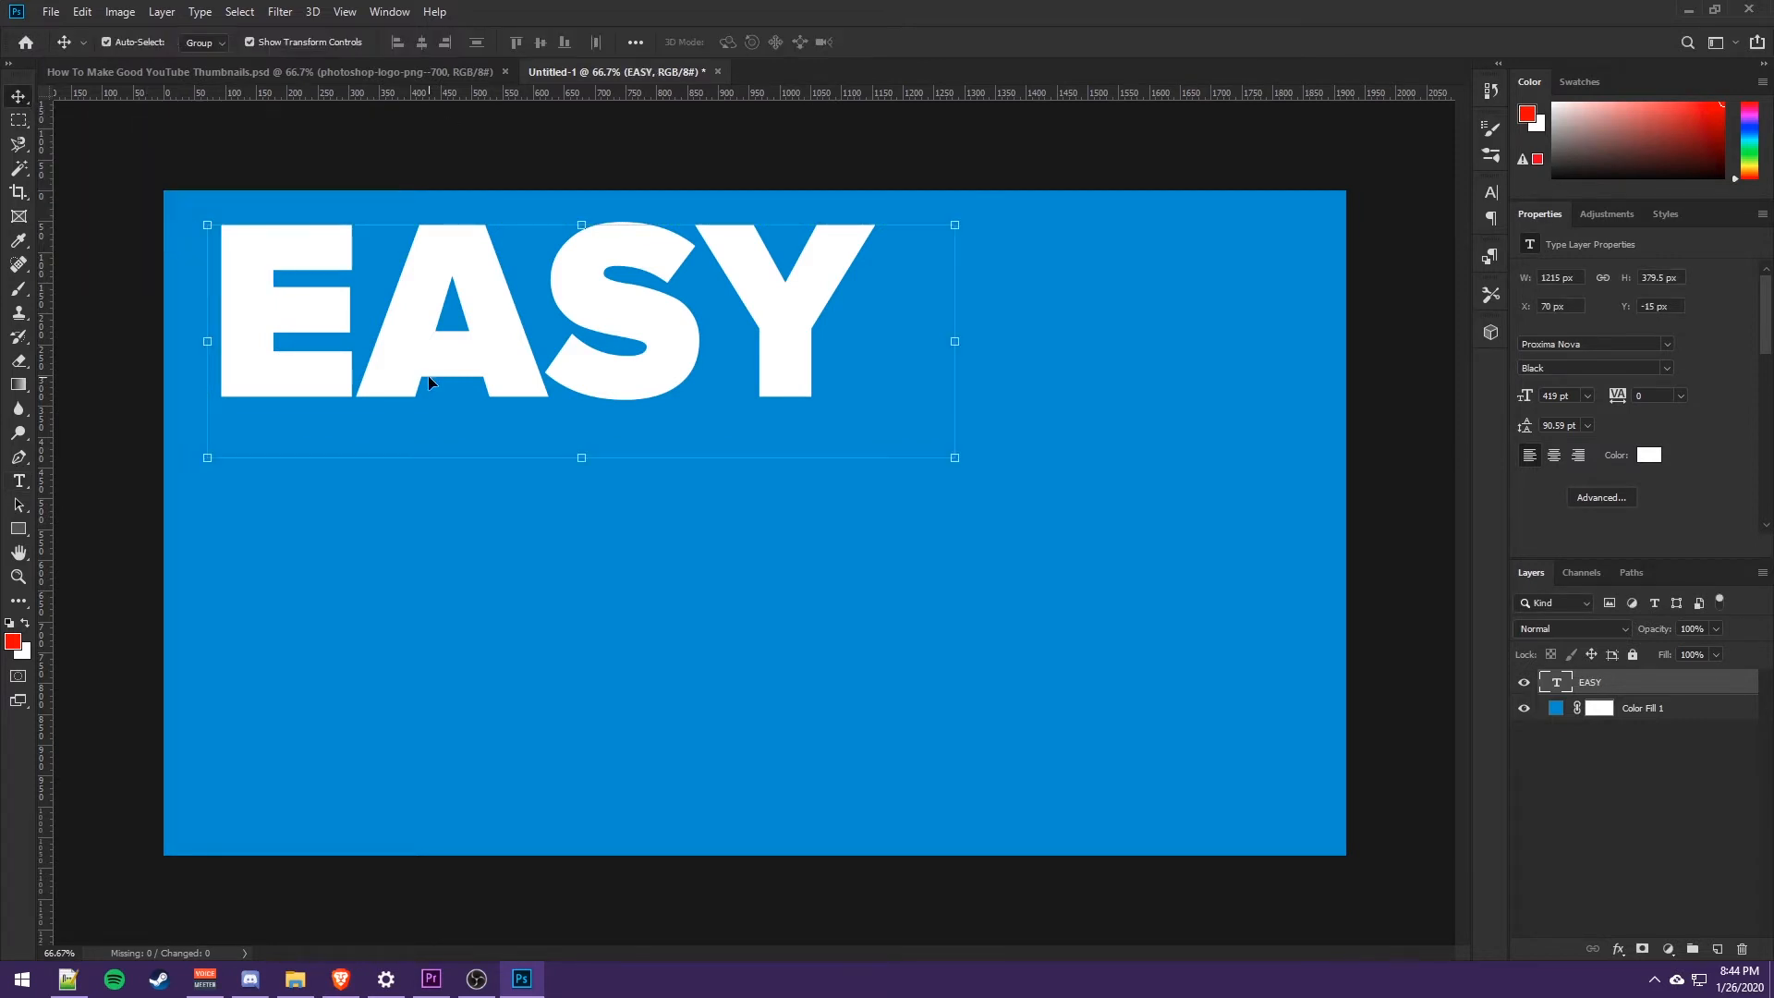
{"action": "left_click_drag", "start_coordinate": [497, 340], "coordinate": [523, 387]}
{"action": "left_click", "coordinate": [1243, 318]}
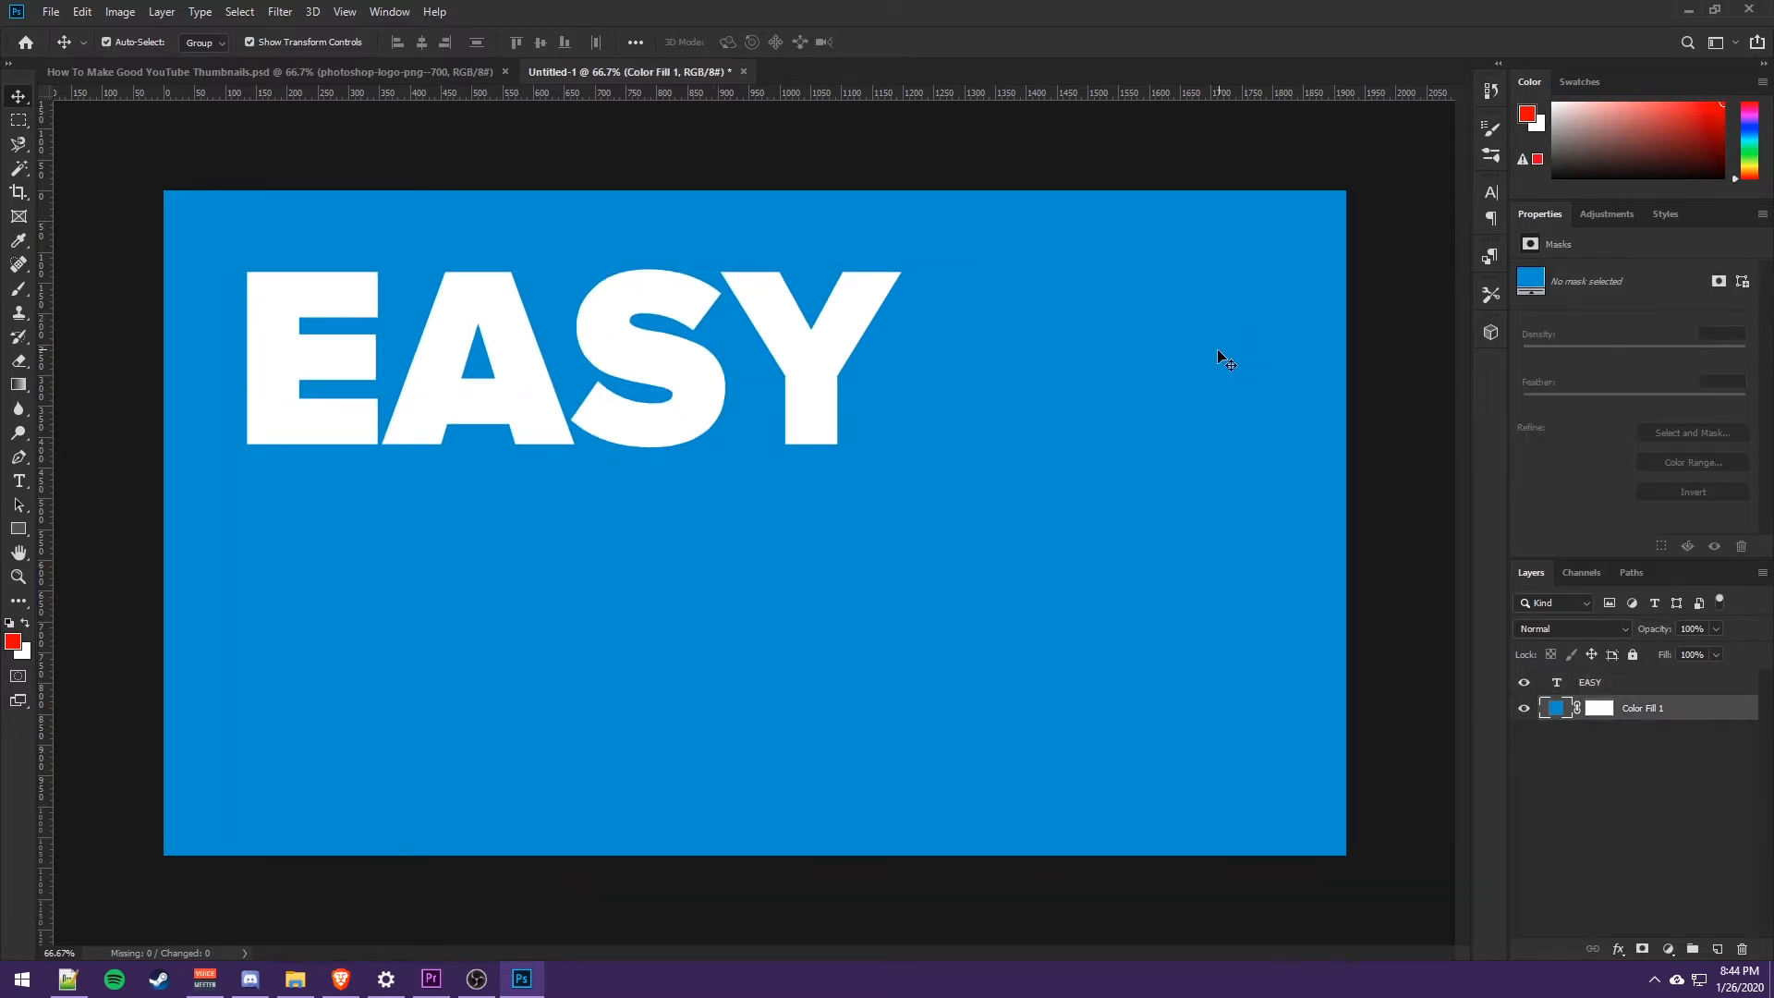
- Duplicate the EASY text layer and place the copy directly below the original, at about Y 379 px
{"action": "left_click", "coordinate": [487, 399]}
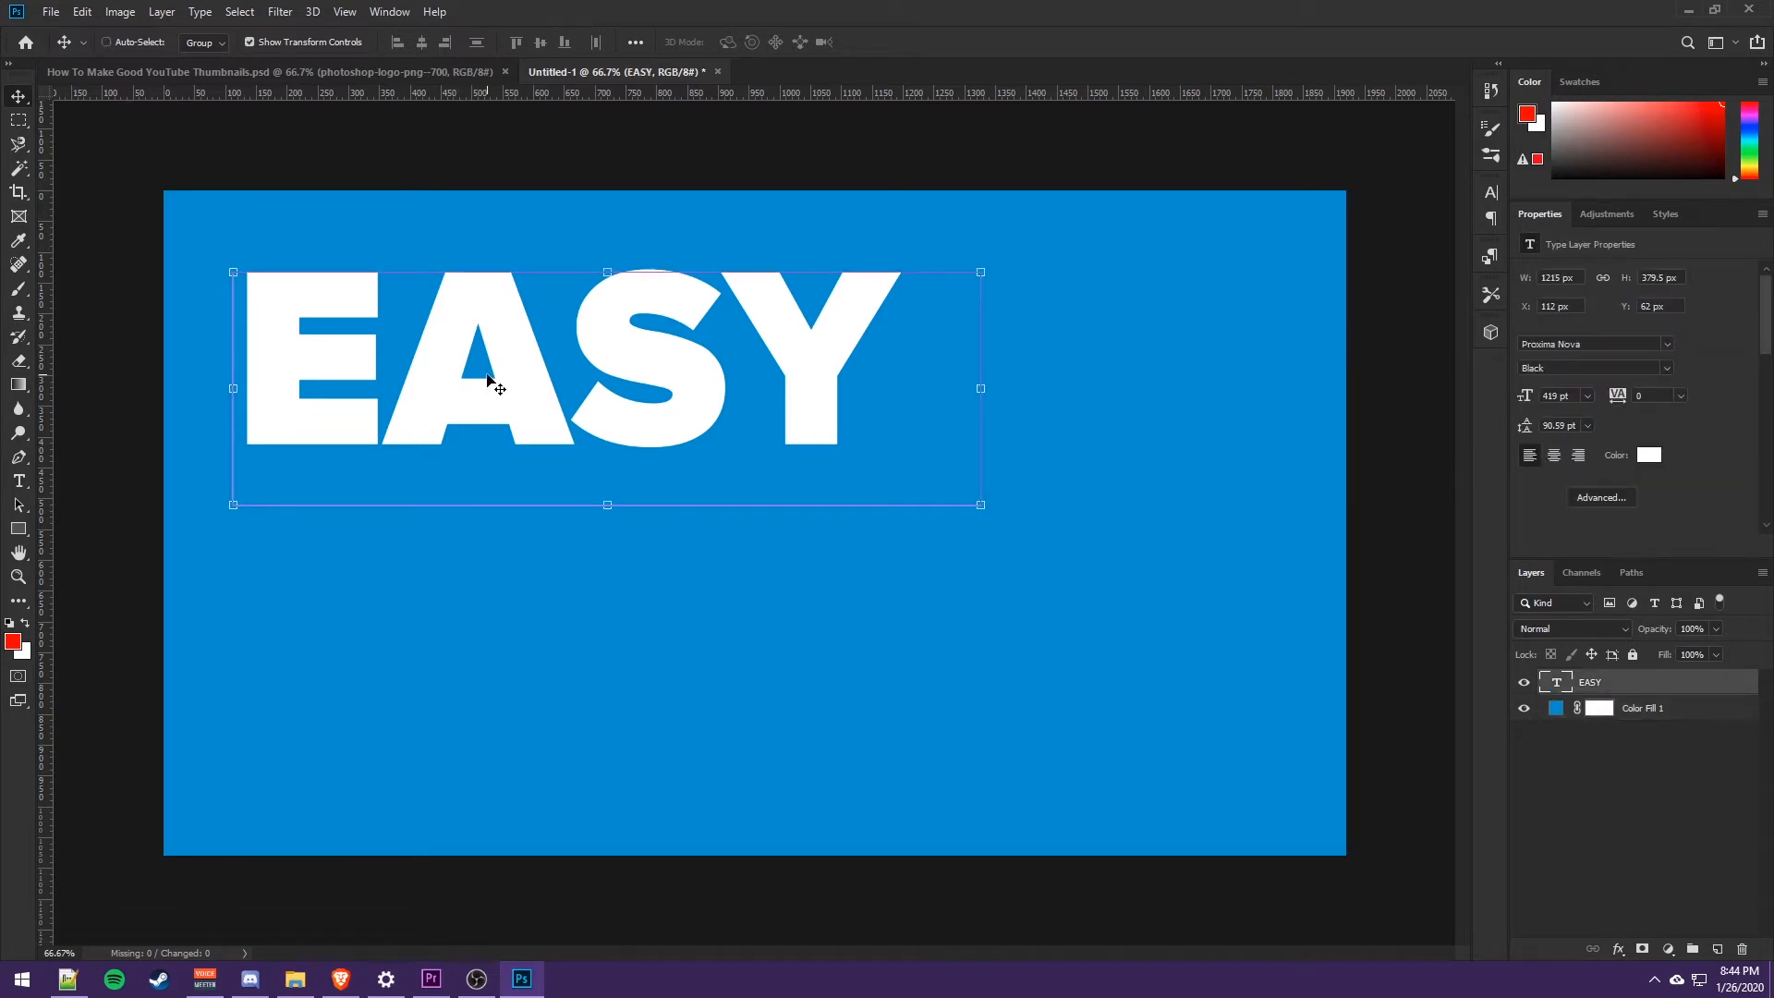
{"action": "key", "text": "ctrl+j"}
{"action": "left_click_drag", "start_coordinate": [714, 399], "coordinate": [717, 591]}
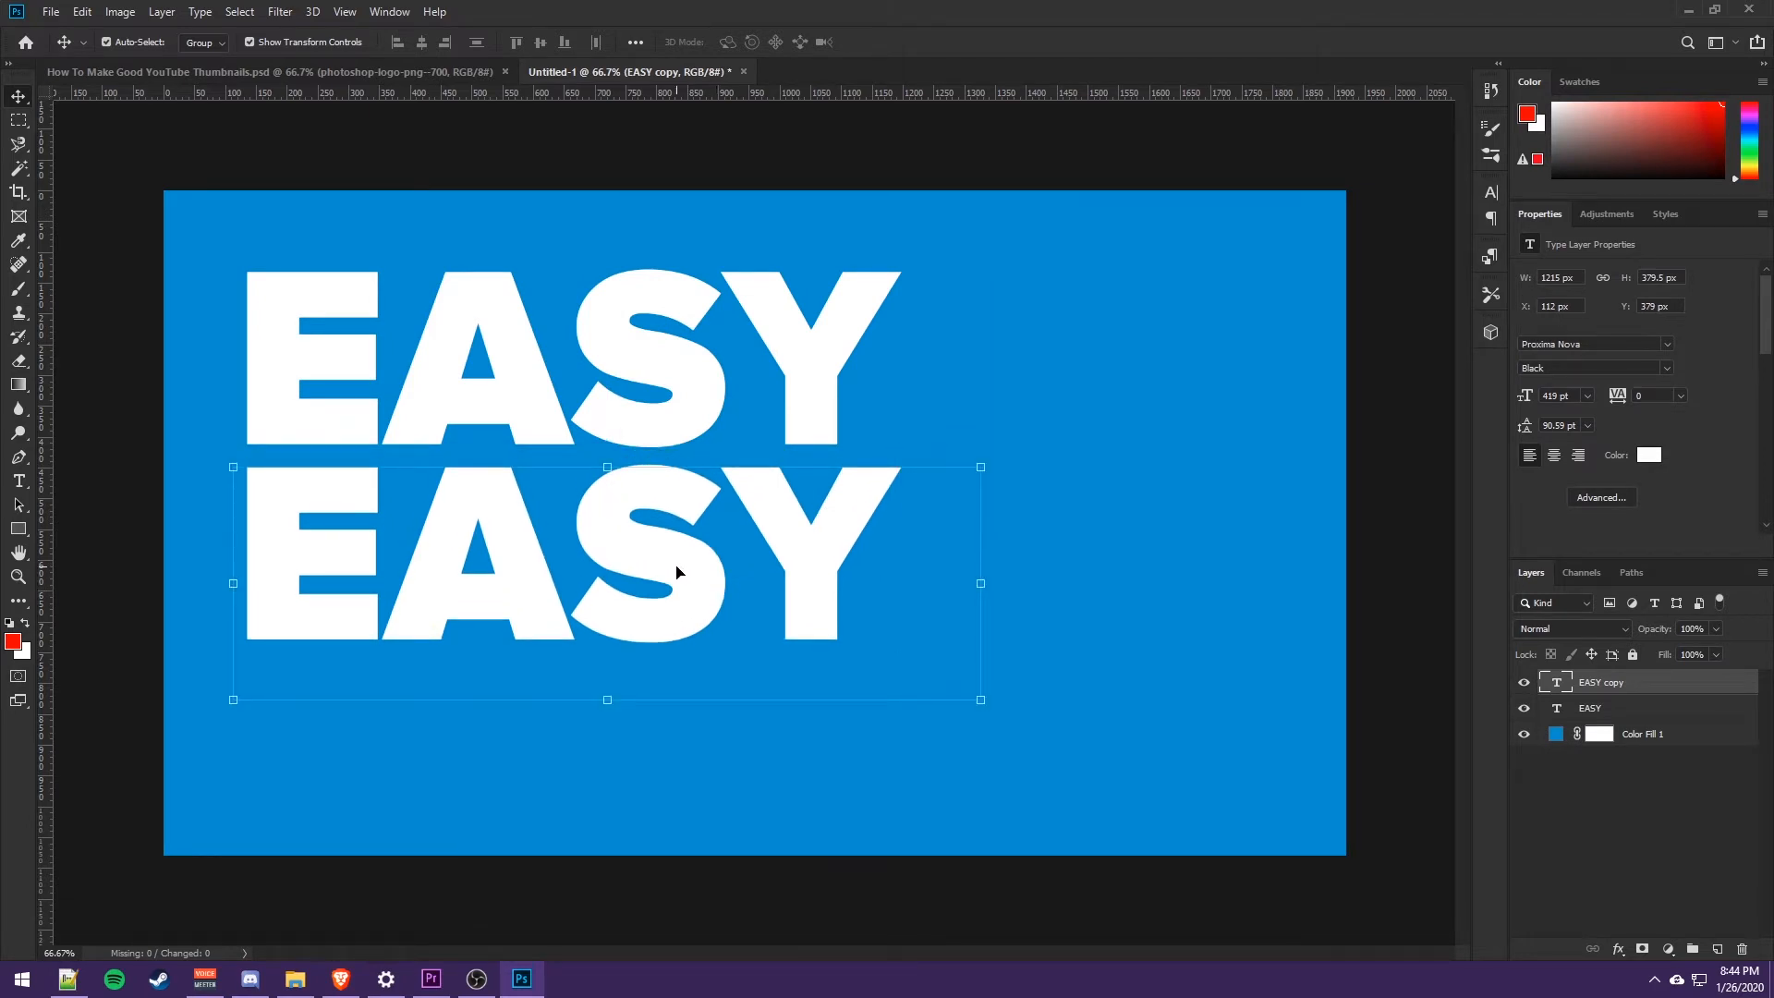
- Reduce the lower EASY copy to 234 pt and replace its text with CUSTOM
{"action": "key", "text": "t"}
{"action": "left_click", "coordinate": [583, 534]}
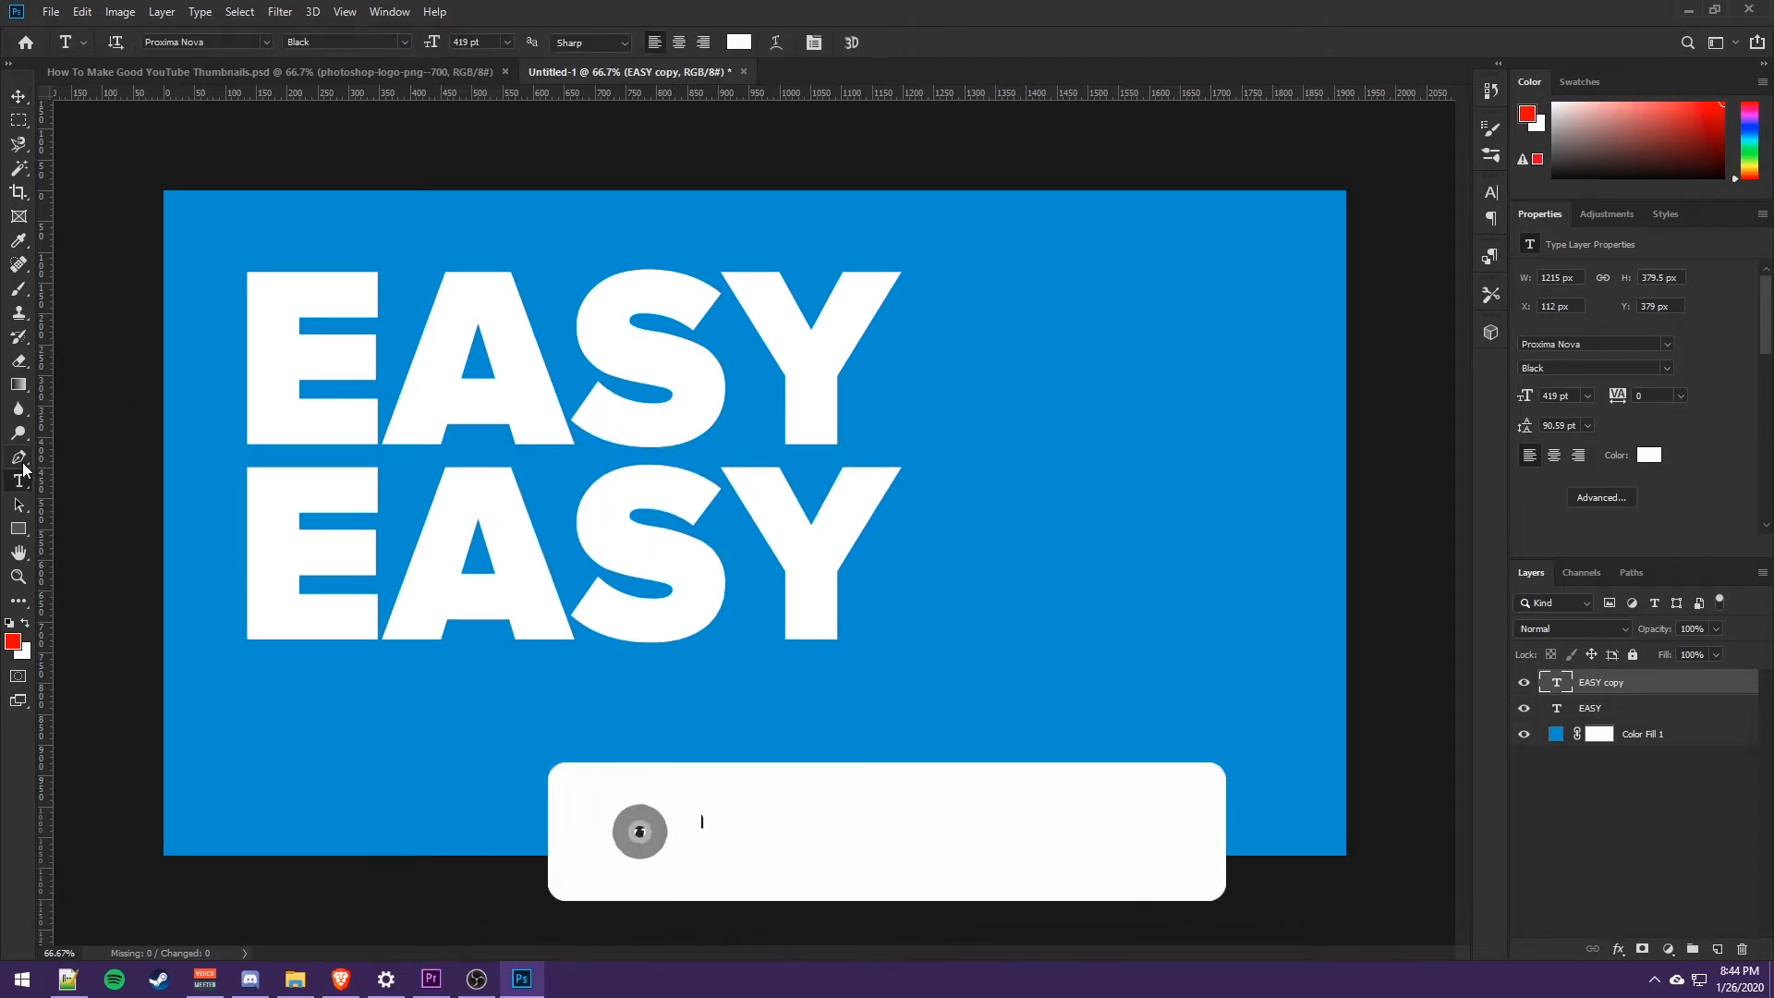
{"action": "double_click", "coordinate": [616, 543]}
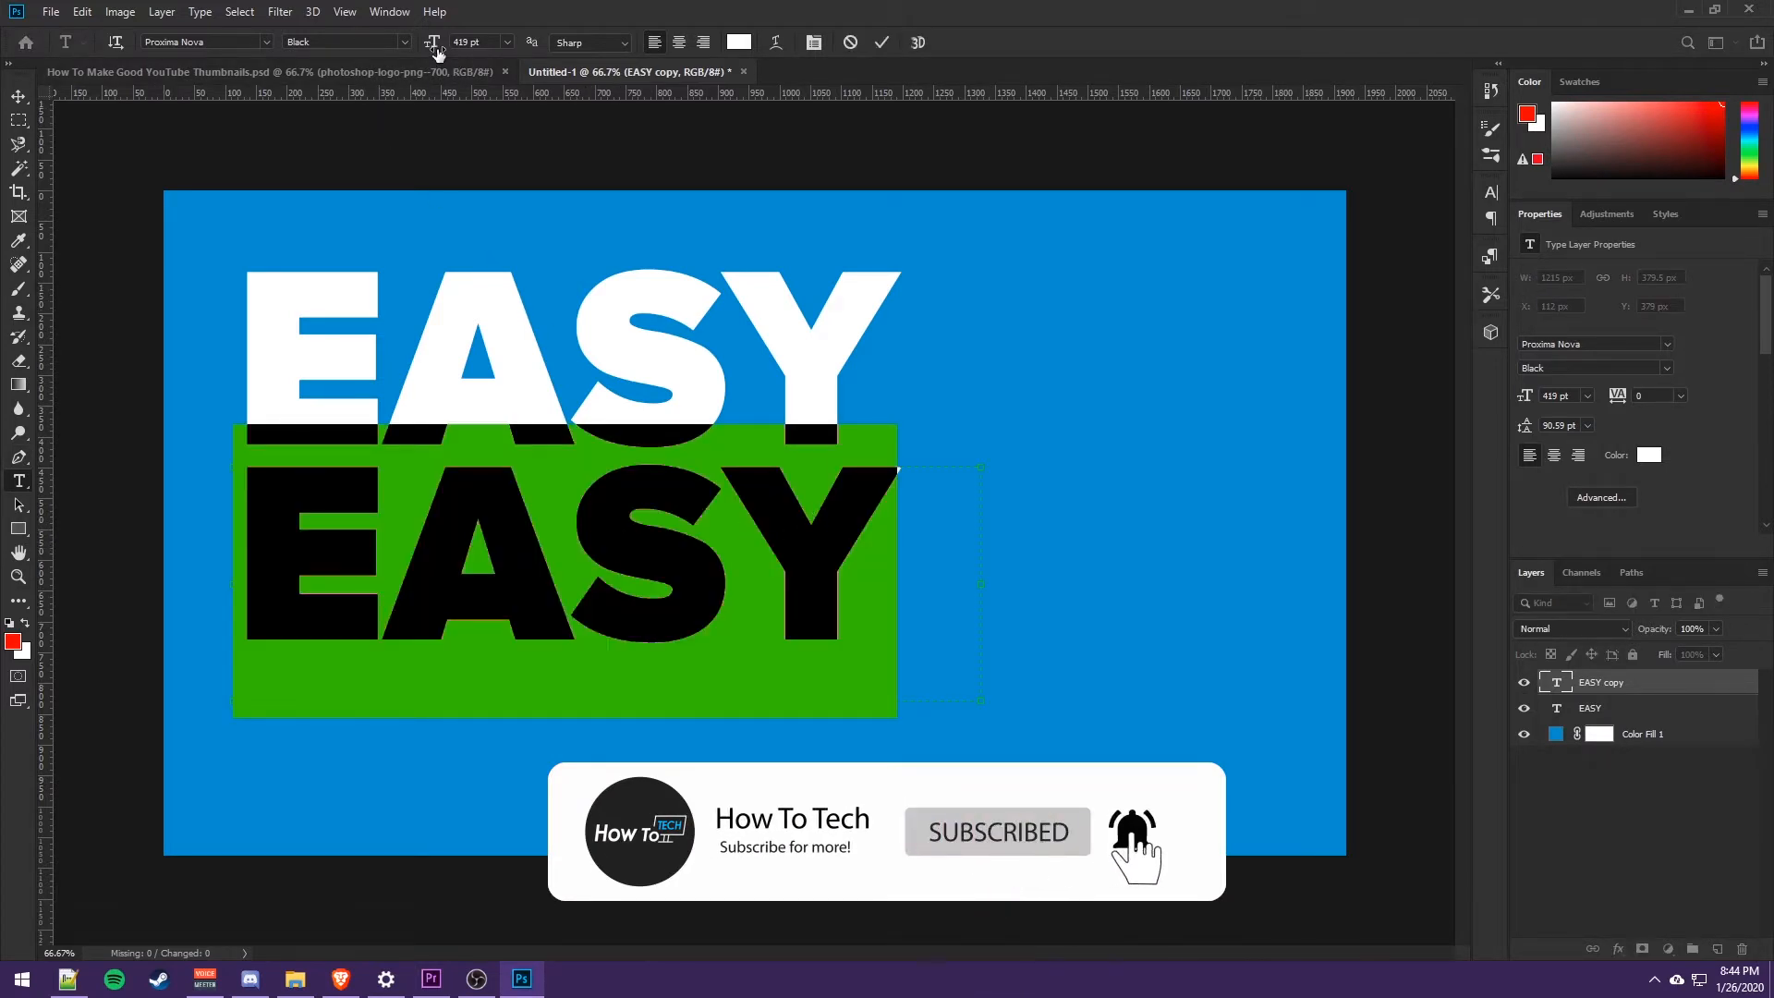
{"action": "left_click_drag", "start_coordinate": [434, 47], "coordinate": [266, 53]}
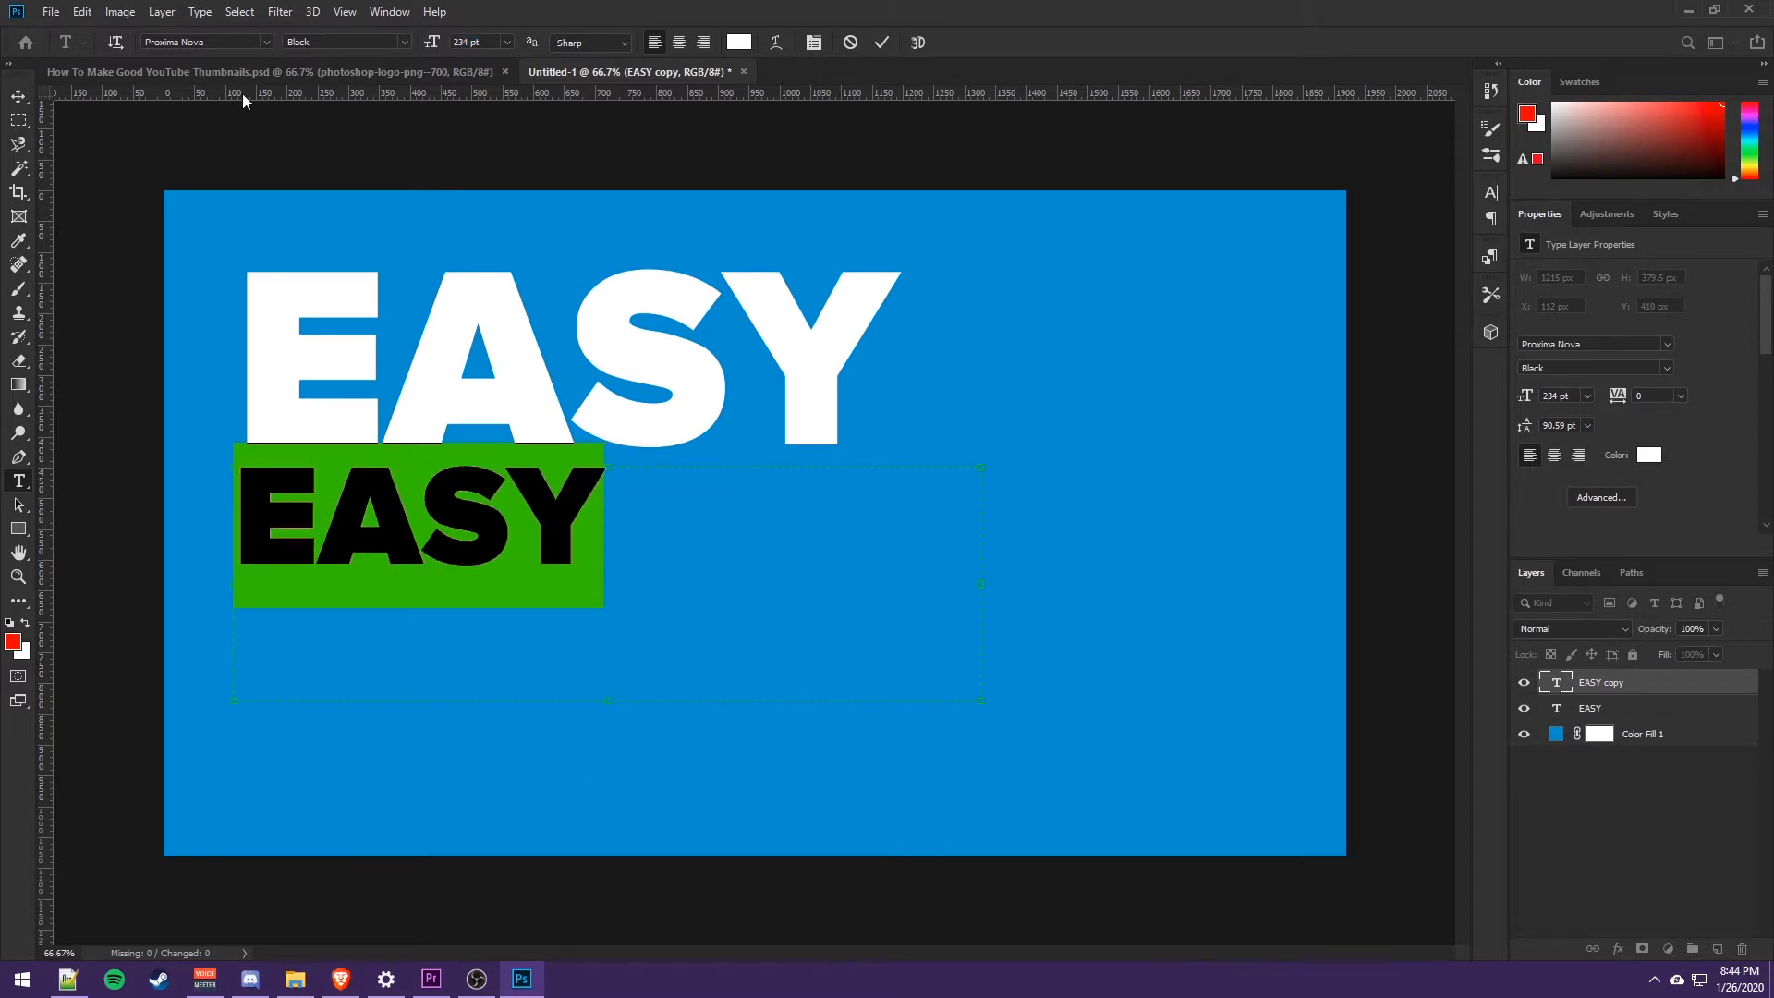
{"action": "type", "text": "CUSTOM"}
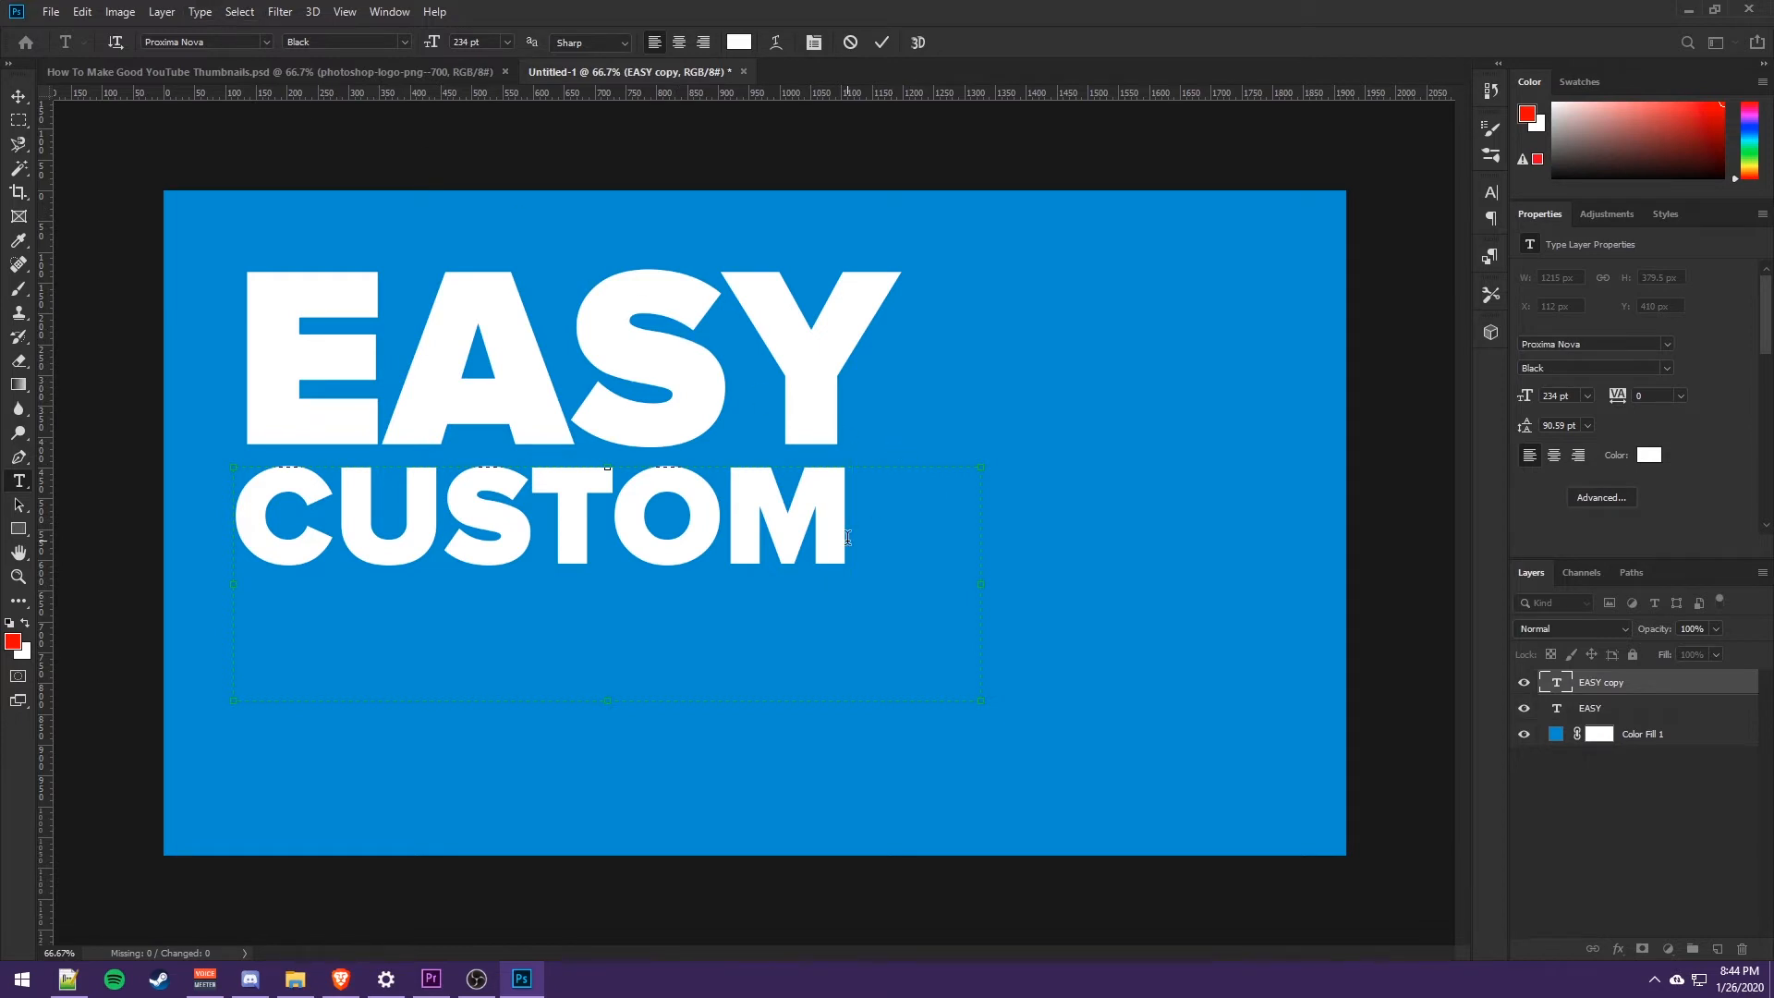
- Set the word CUSTOM to 253 pt so it matches the width of EASY, and commit the text
{"action": "left_click_drag", "start_coordinate": [847, 537], "coordinate": [232, 536]}
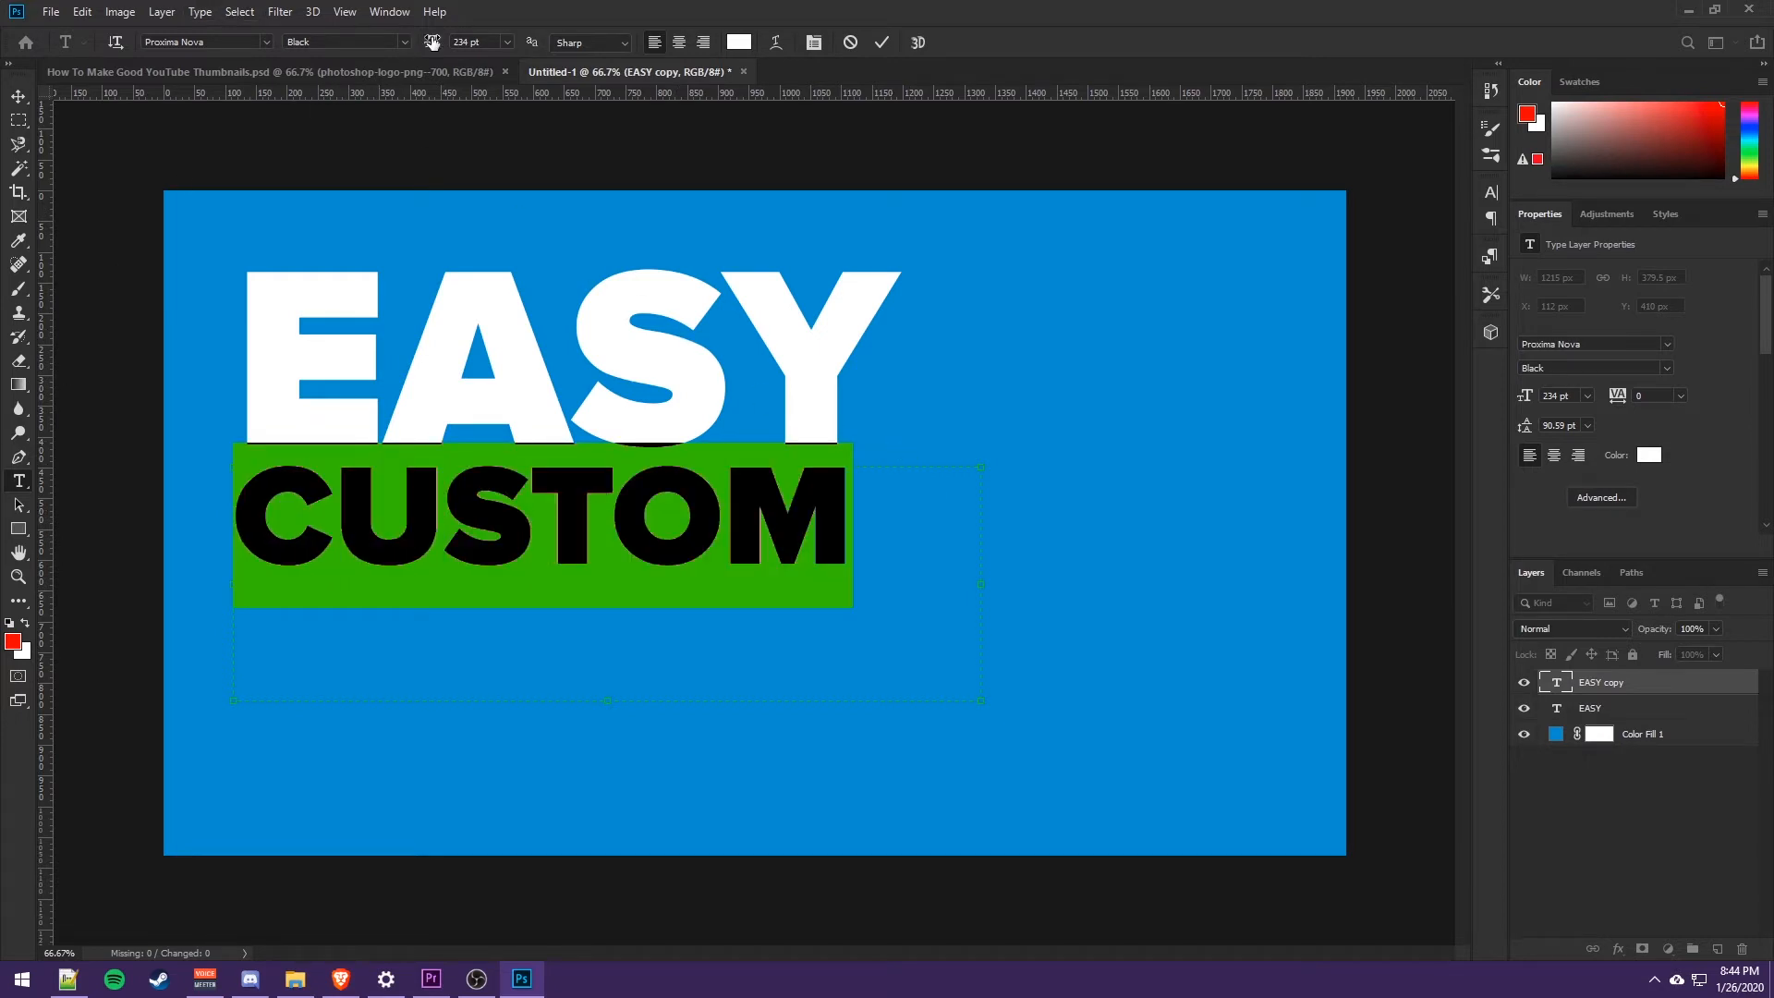
{"action": "left_click_drag", "start_coordinate": [432, 42], "coordinate": [450, 34]}
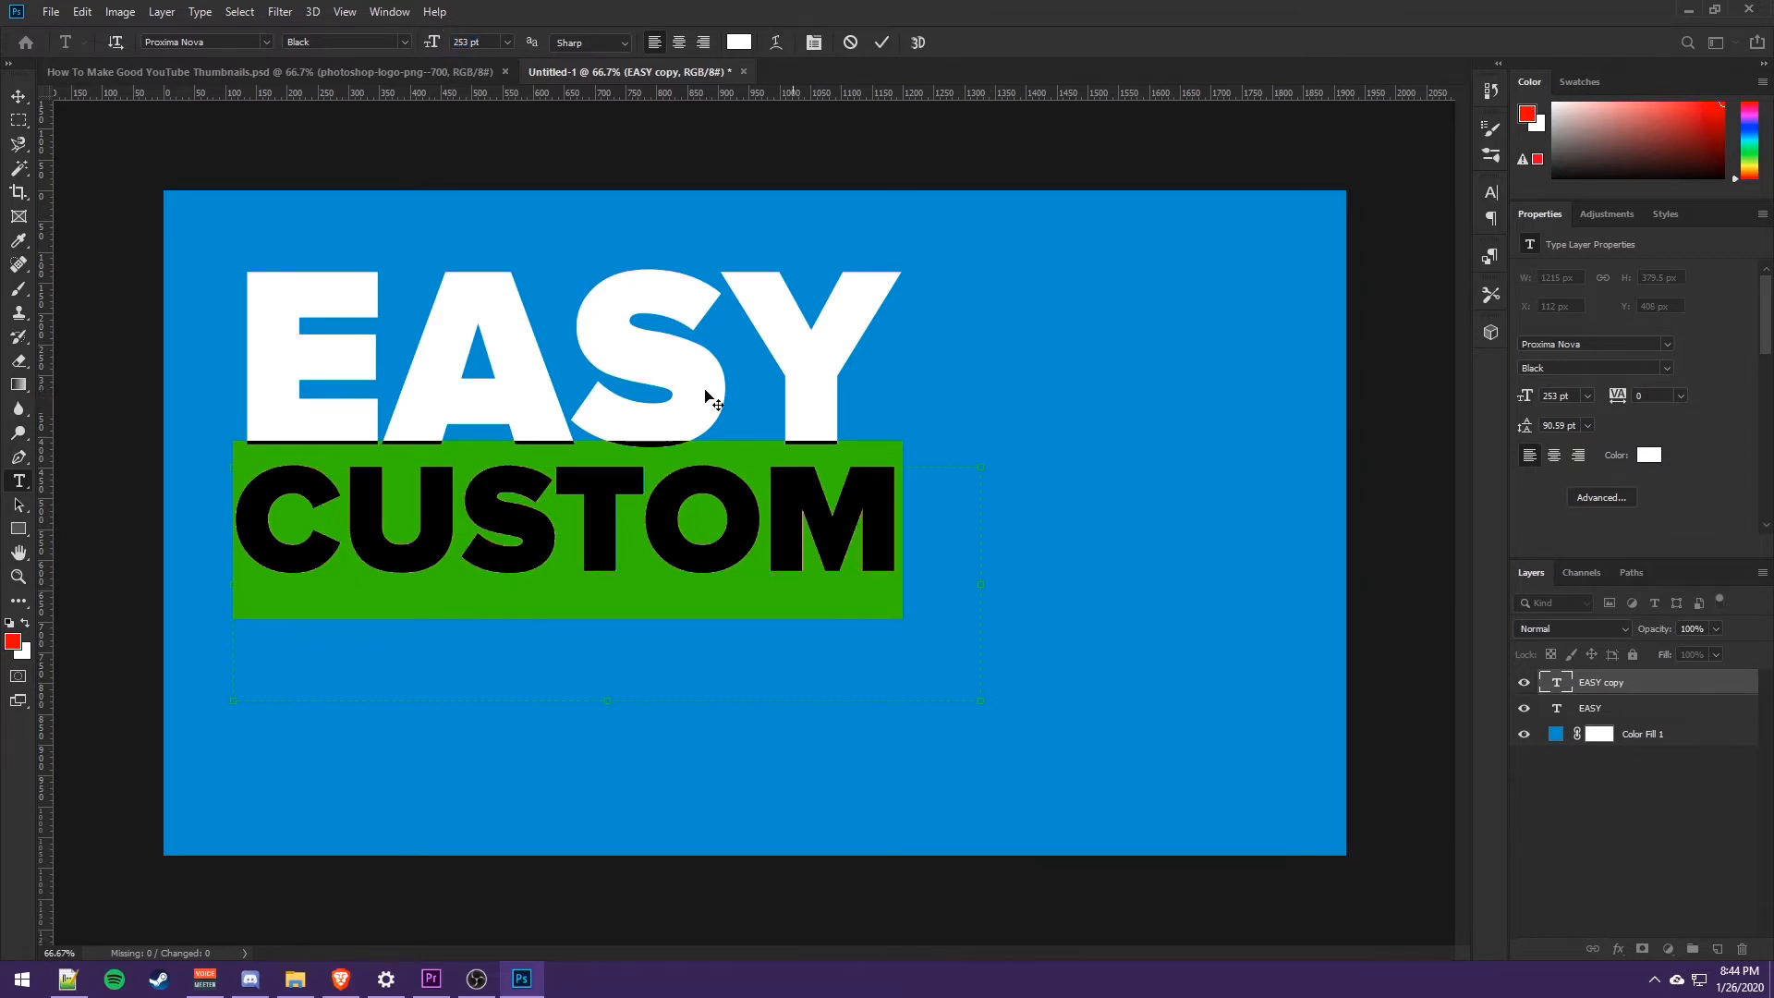
{"action": "left_click", "coordinate": [879, 42]}
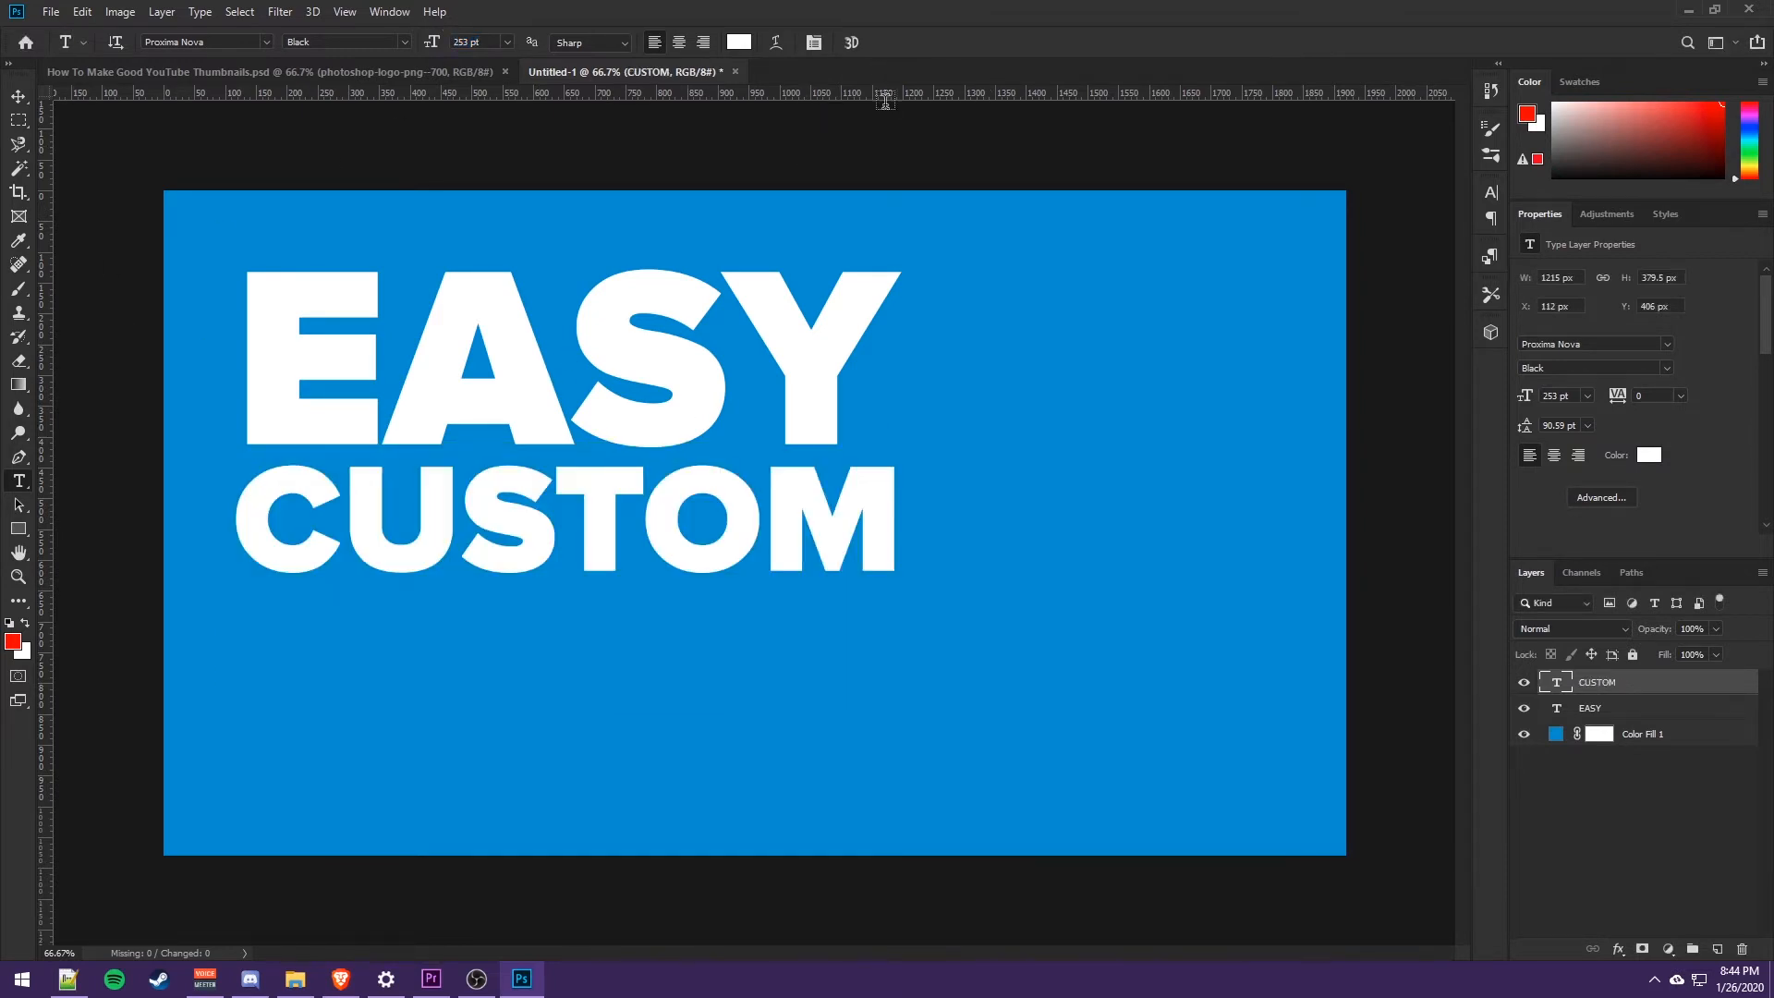
- Duplicate the CUSTOM text layer and place the copy directly below the original, at about Y 617 px
{"action": "left_click", "coordinate": [19, 98]}
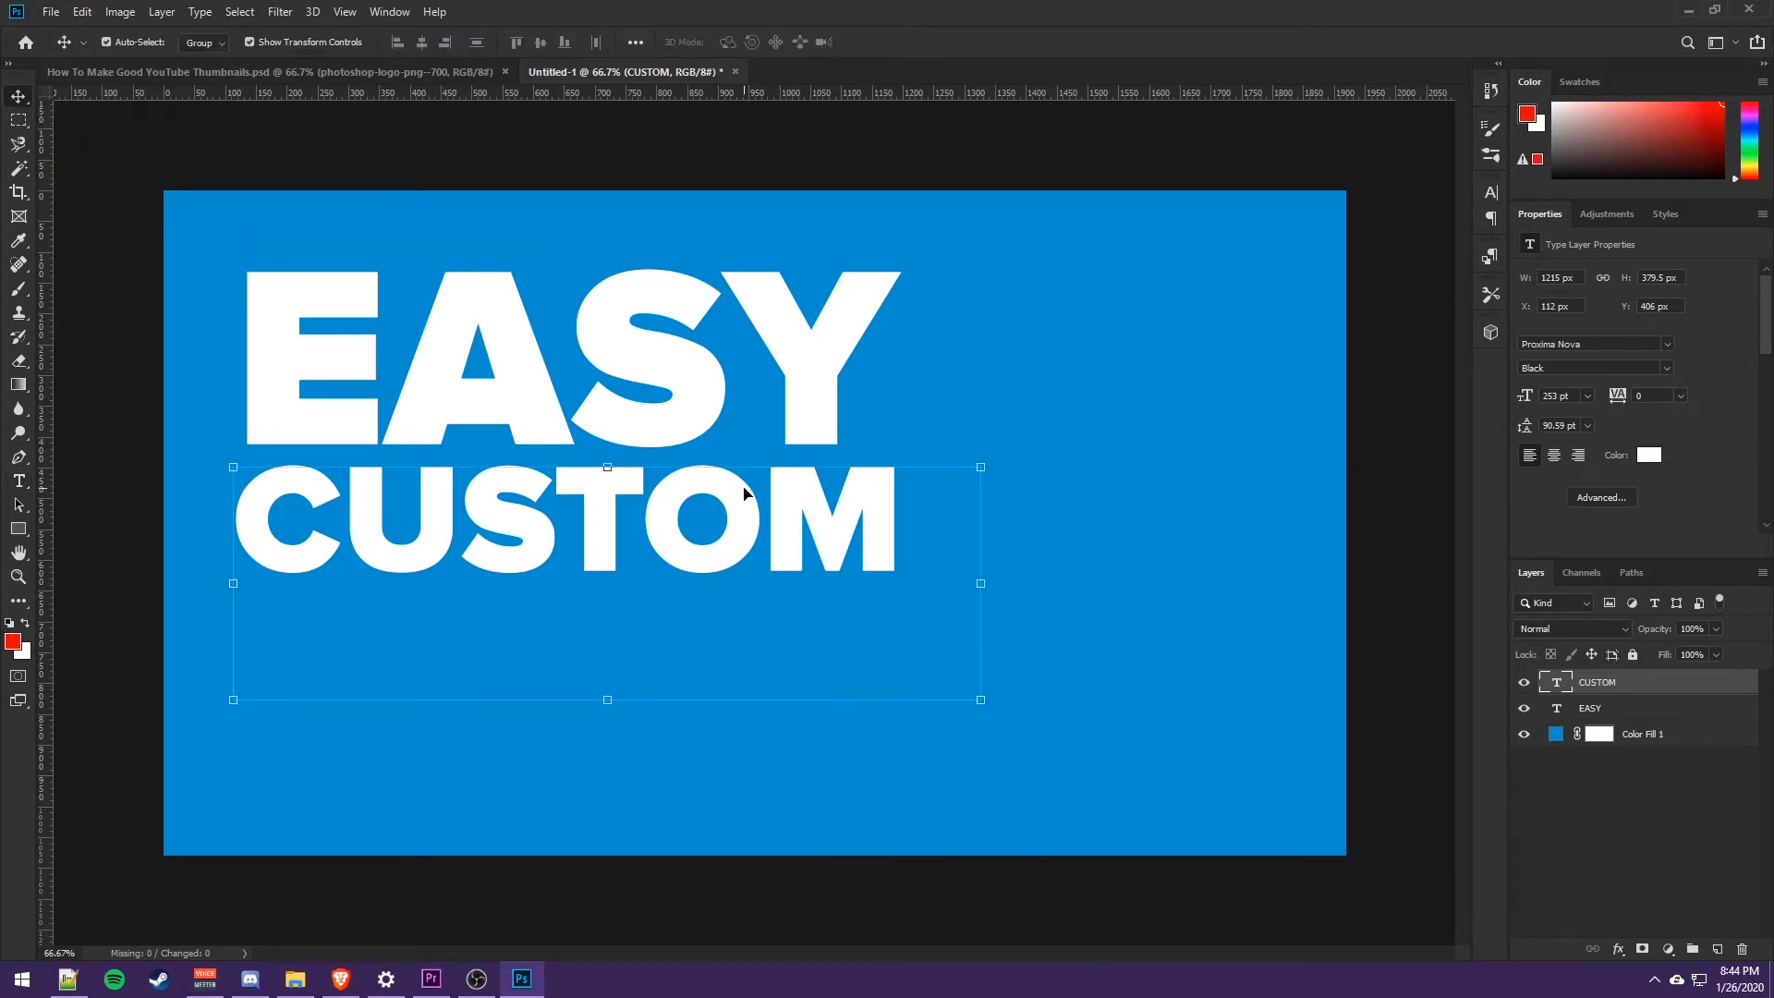
{"action": "key", "text": "ctrl+j"}
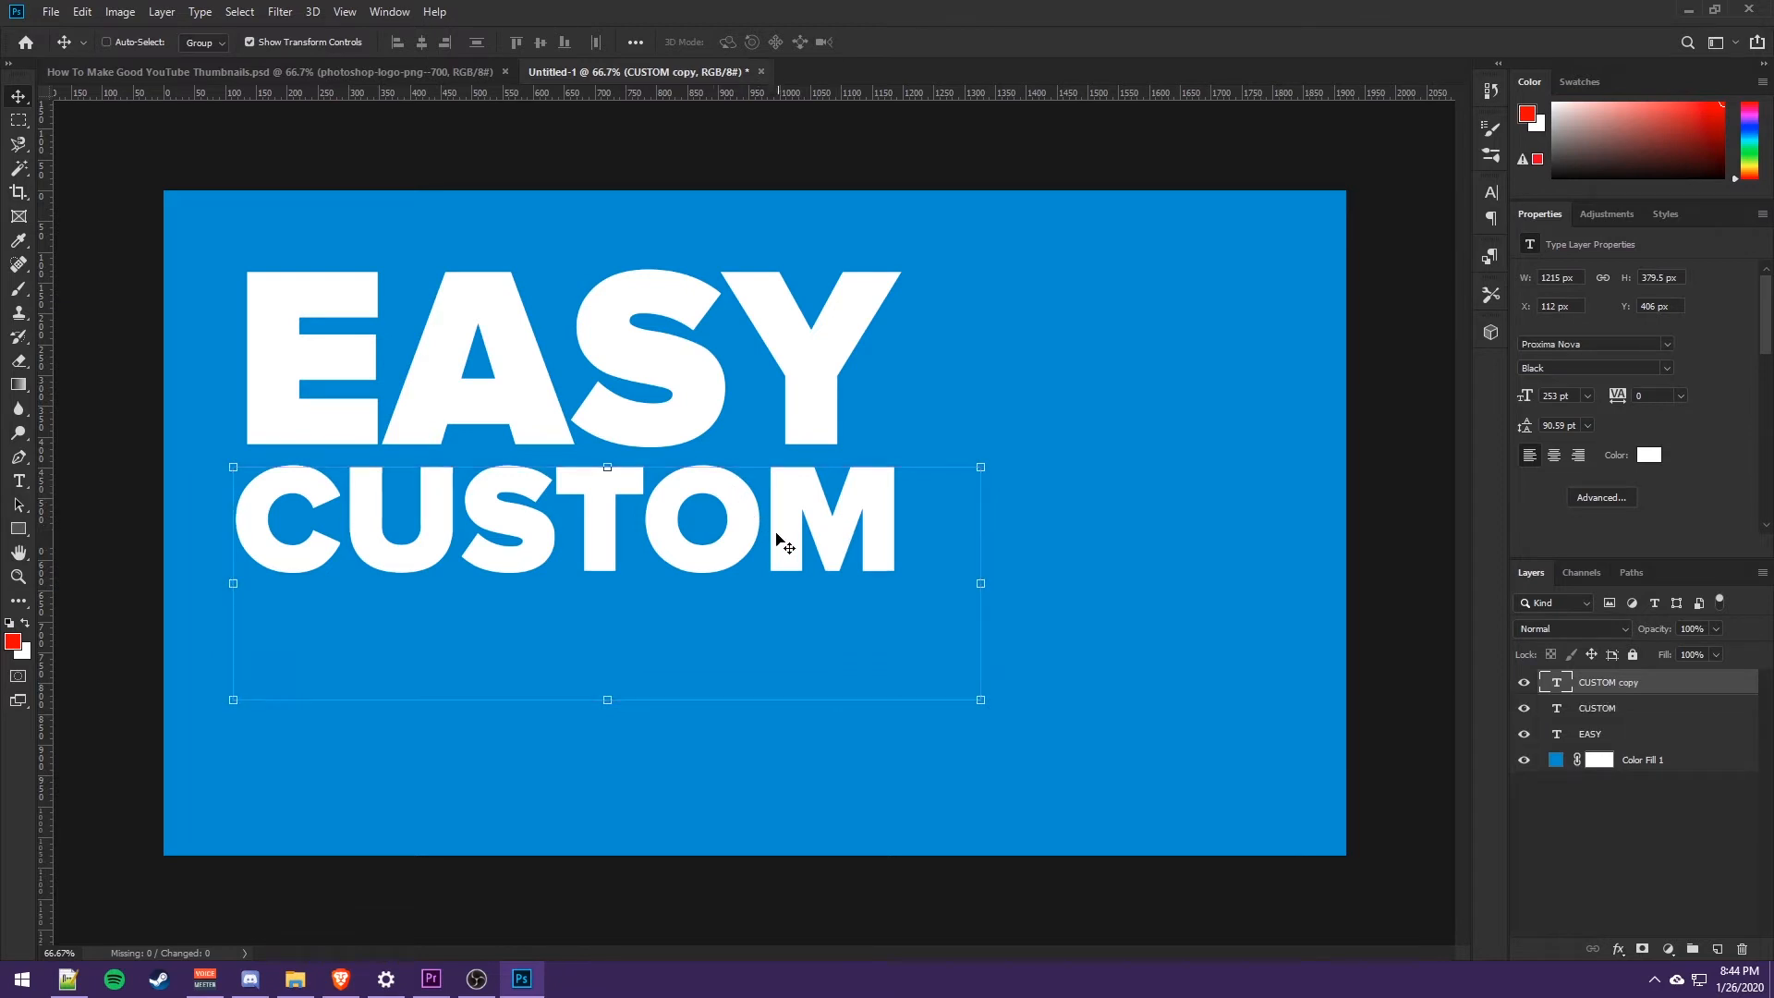
{"action": "left_click_drag", "start_coordinate": [792, 524], "coordinate": [794, 649]}
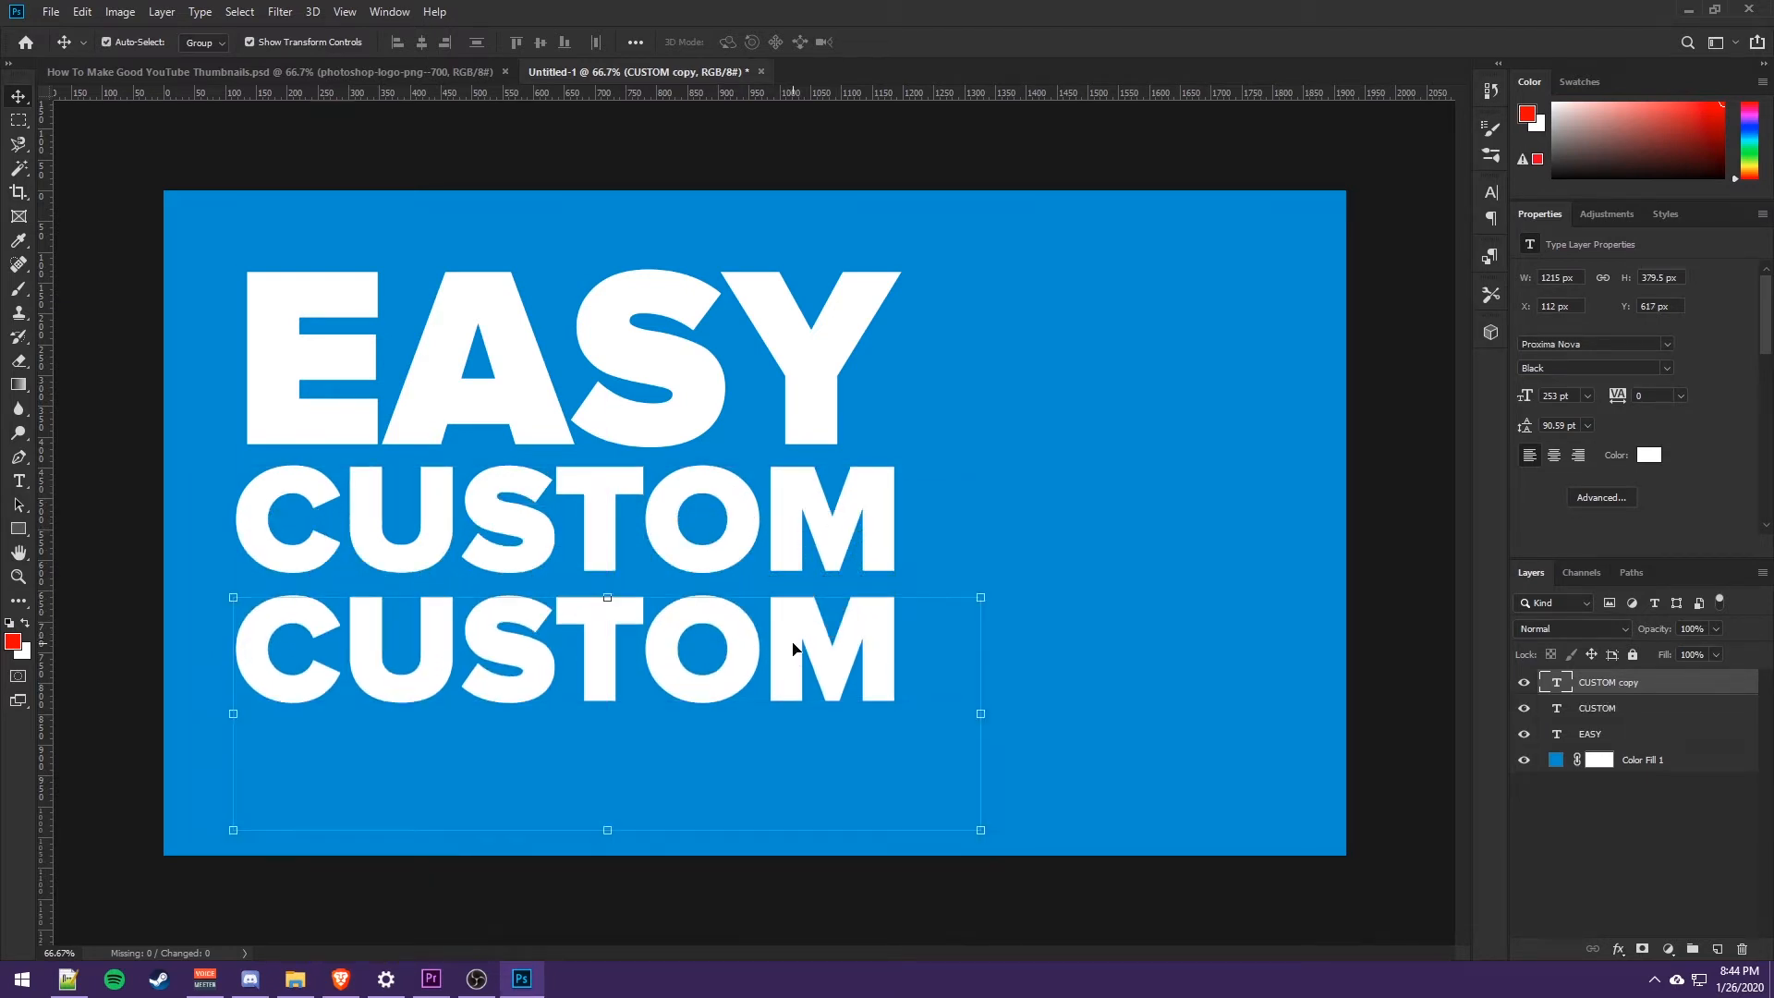
- Replace the text of the lower CUSTOM copy with THUMBNAILS and reduce it to 155 pt
{"action": "left_click", "coordinate": [19, 480]}
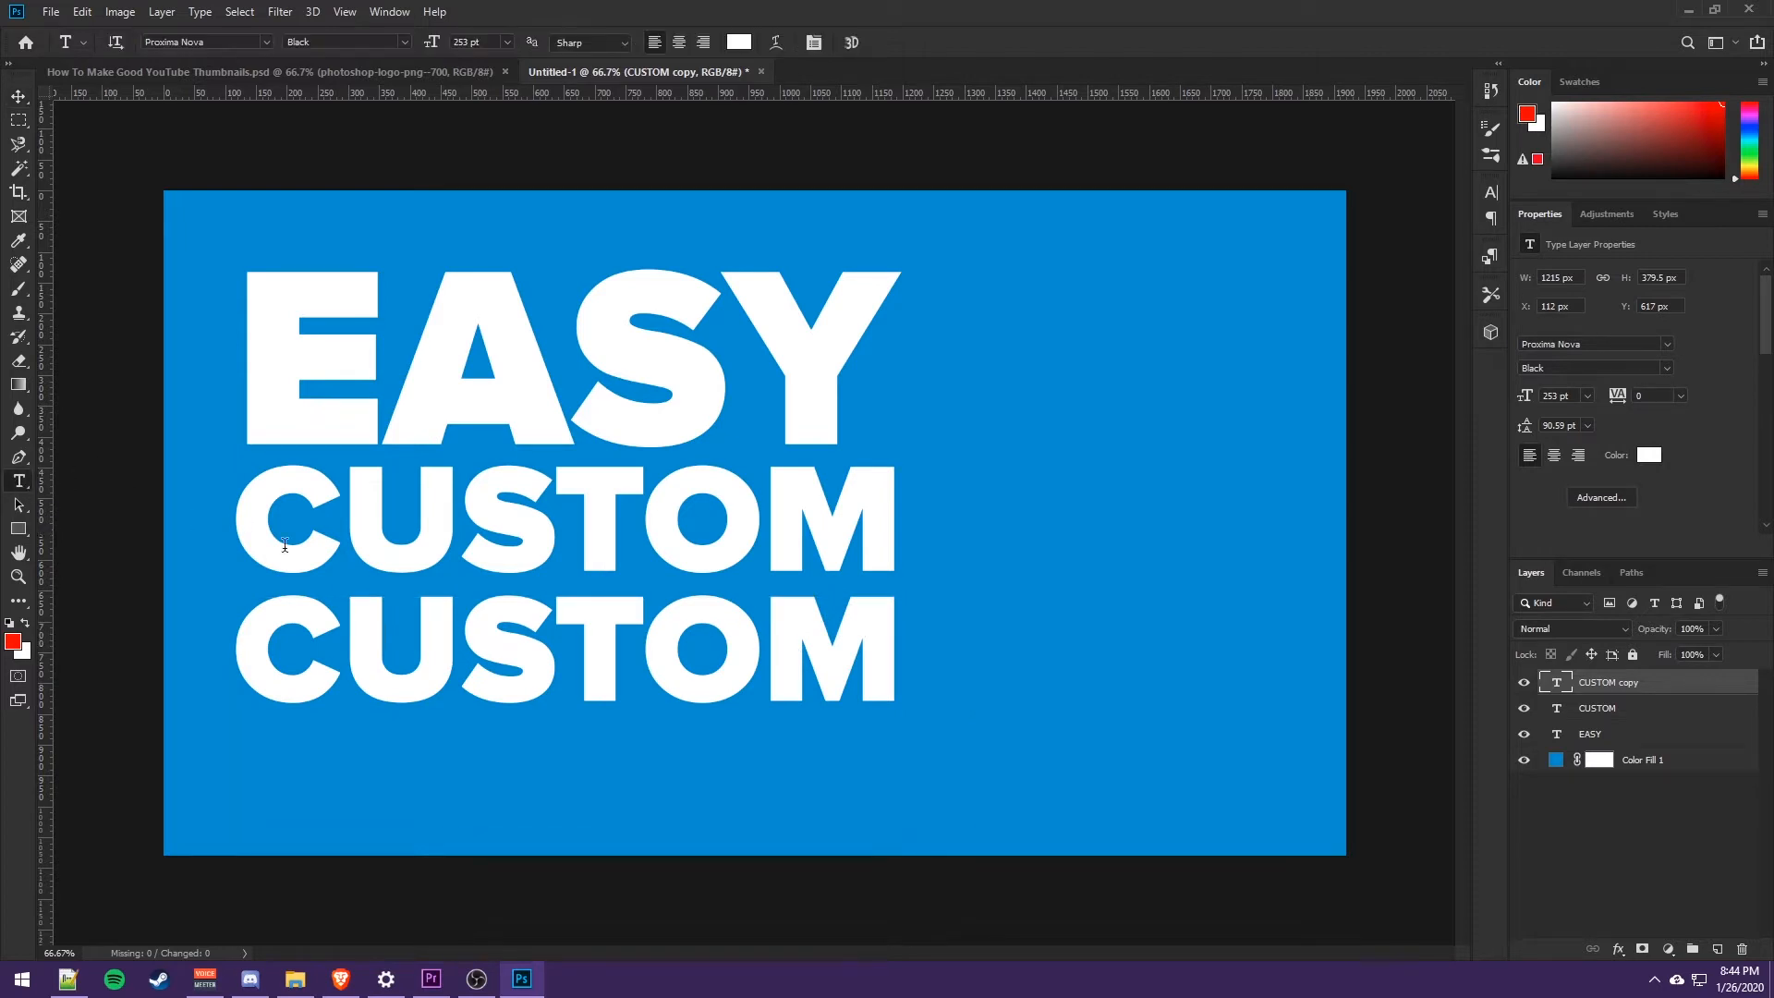
{"action": "double_click", "coordinate": [522, 643]}
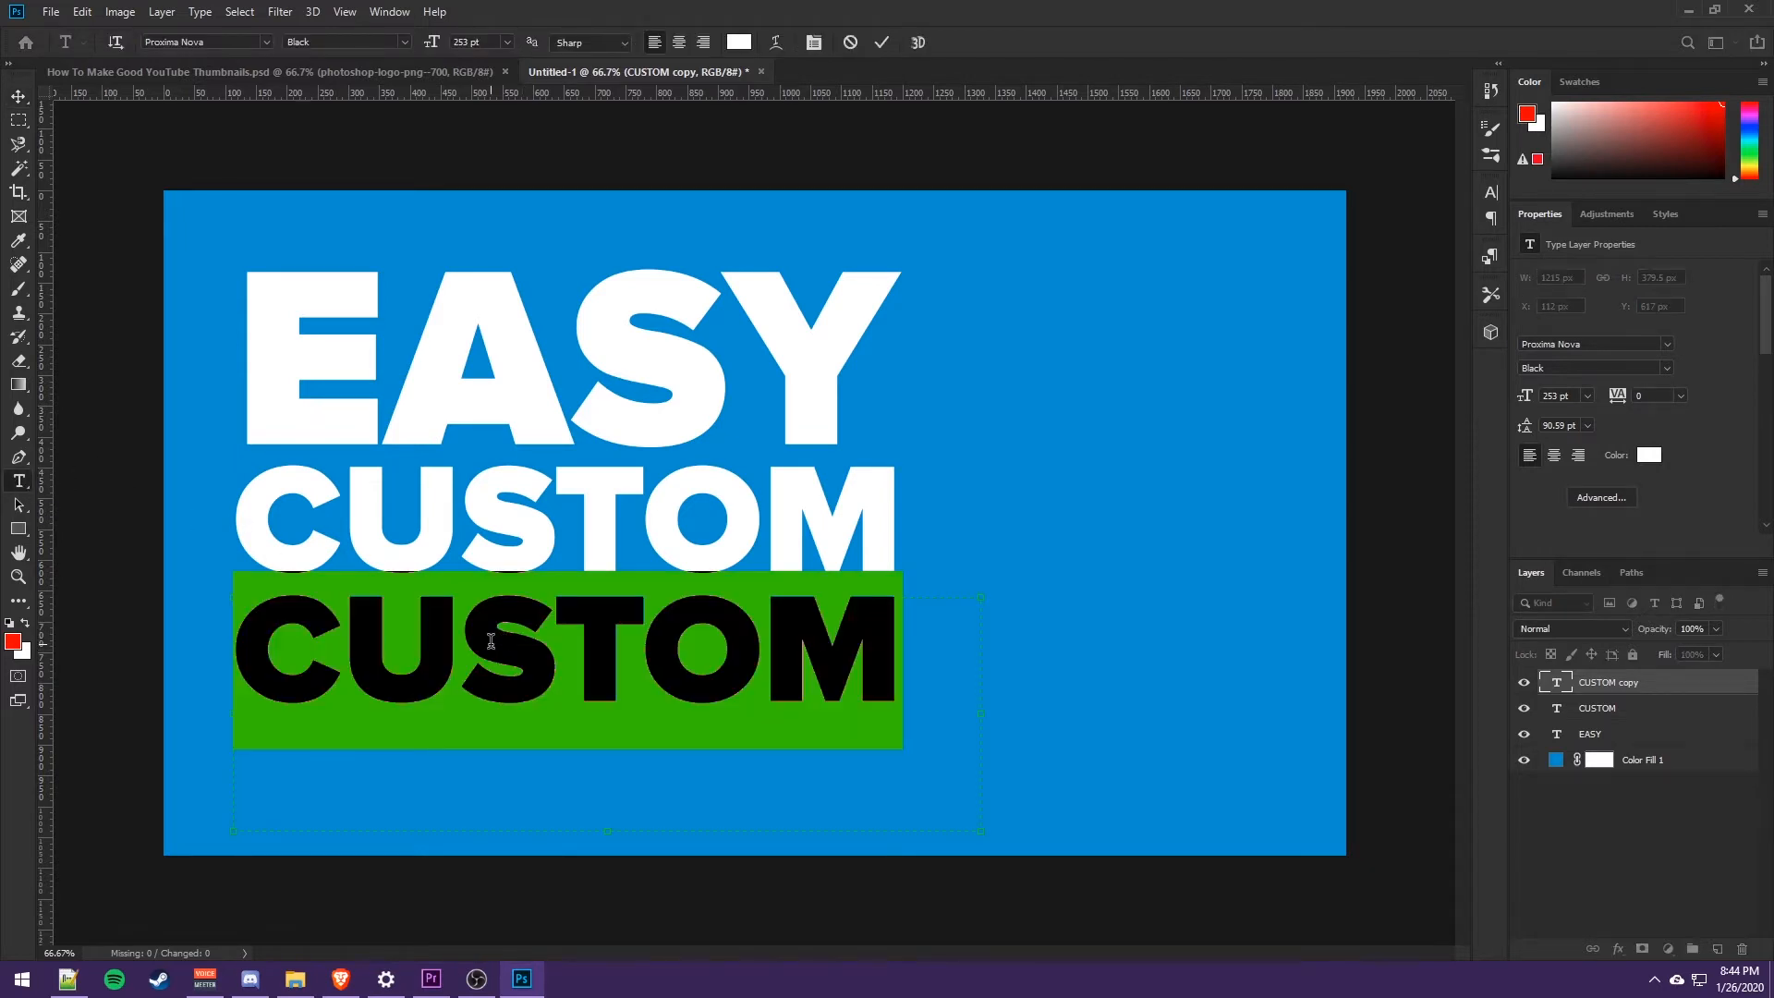
{"action": "type", "text": "THUMBN"}
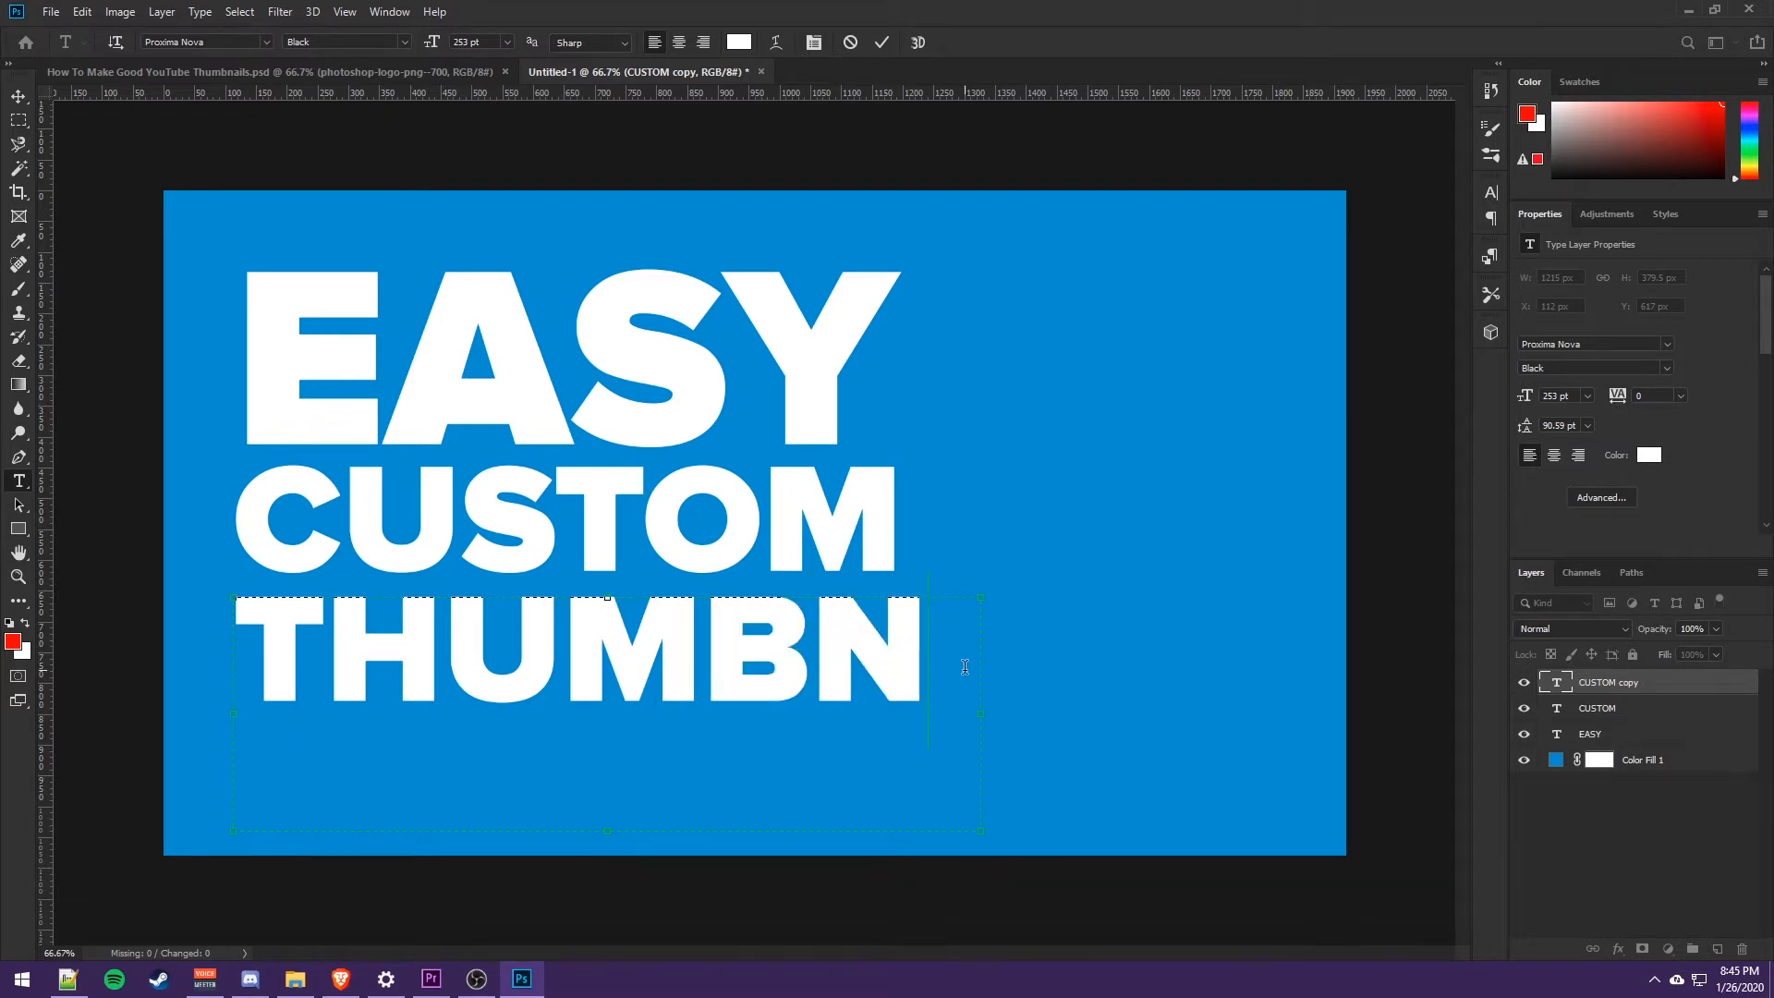
{"action": "left_click_drag", "start_coordinate": [965, 665], "coordinate": [396, 157]}
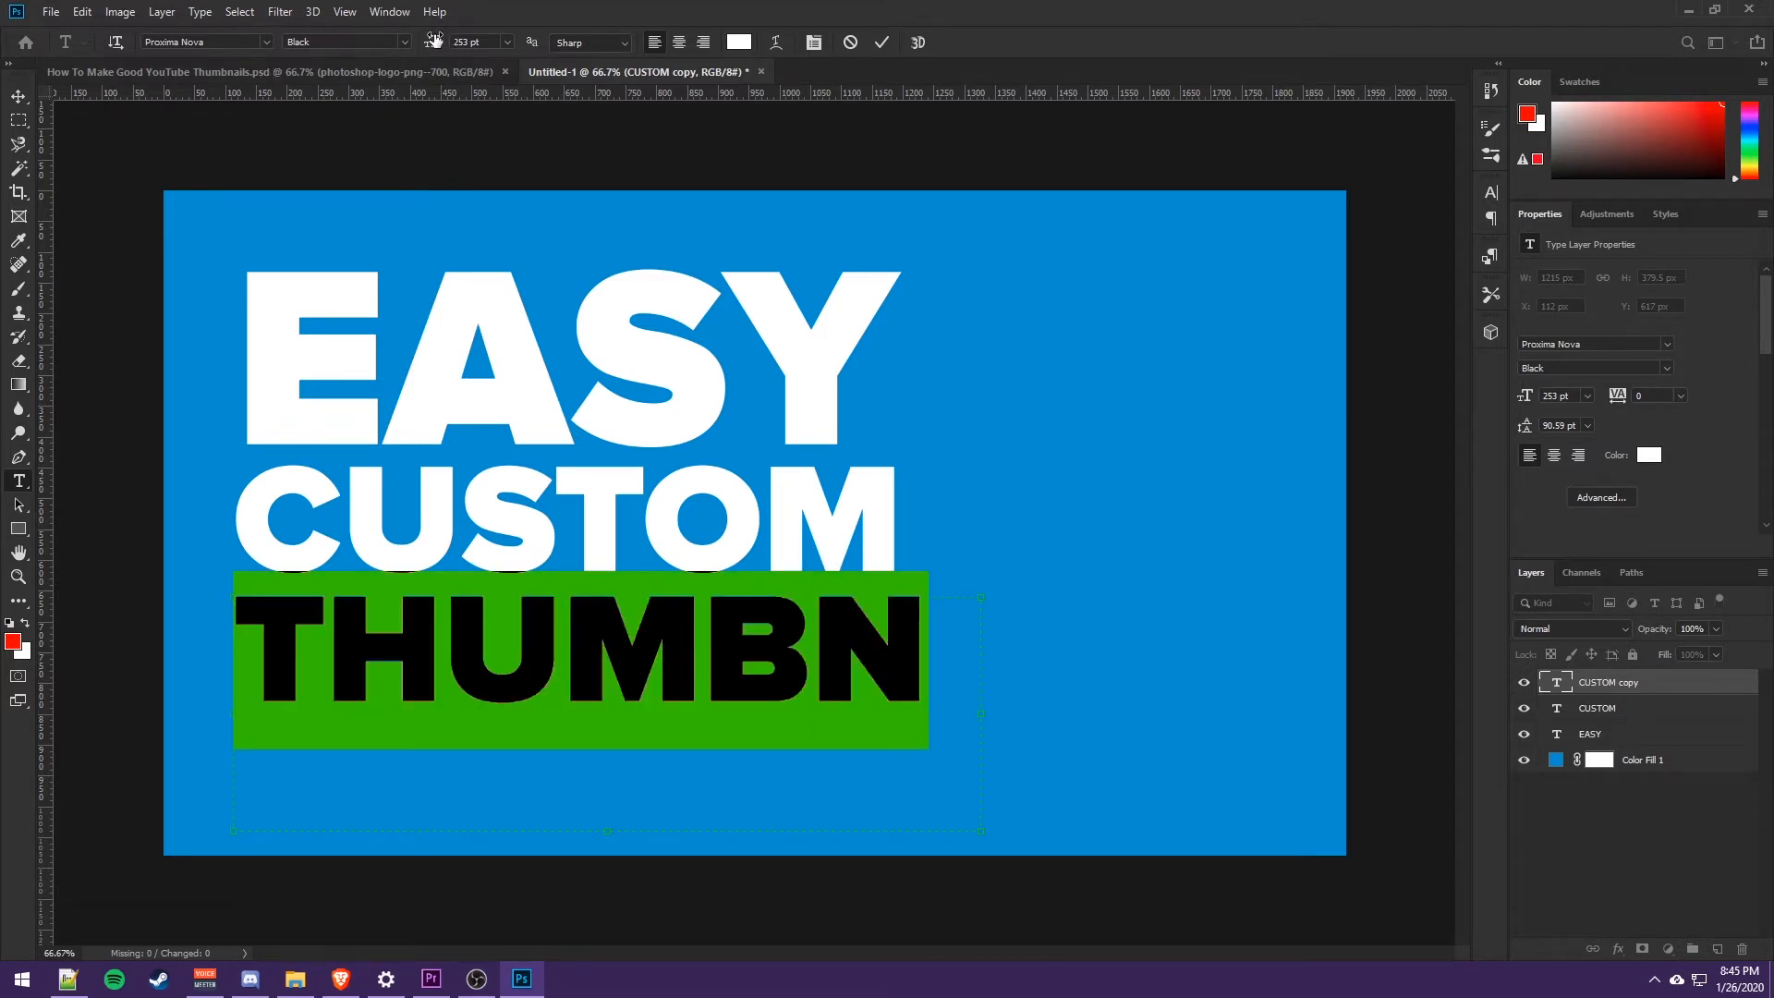
{"action": "left_click_drag", "start_coordinate": [434, 41], "coordinate": [352, 63]}
{"action": "left_click", "coordinate": [715, 669]}
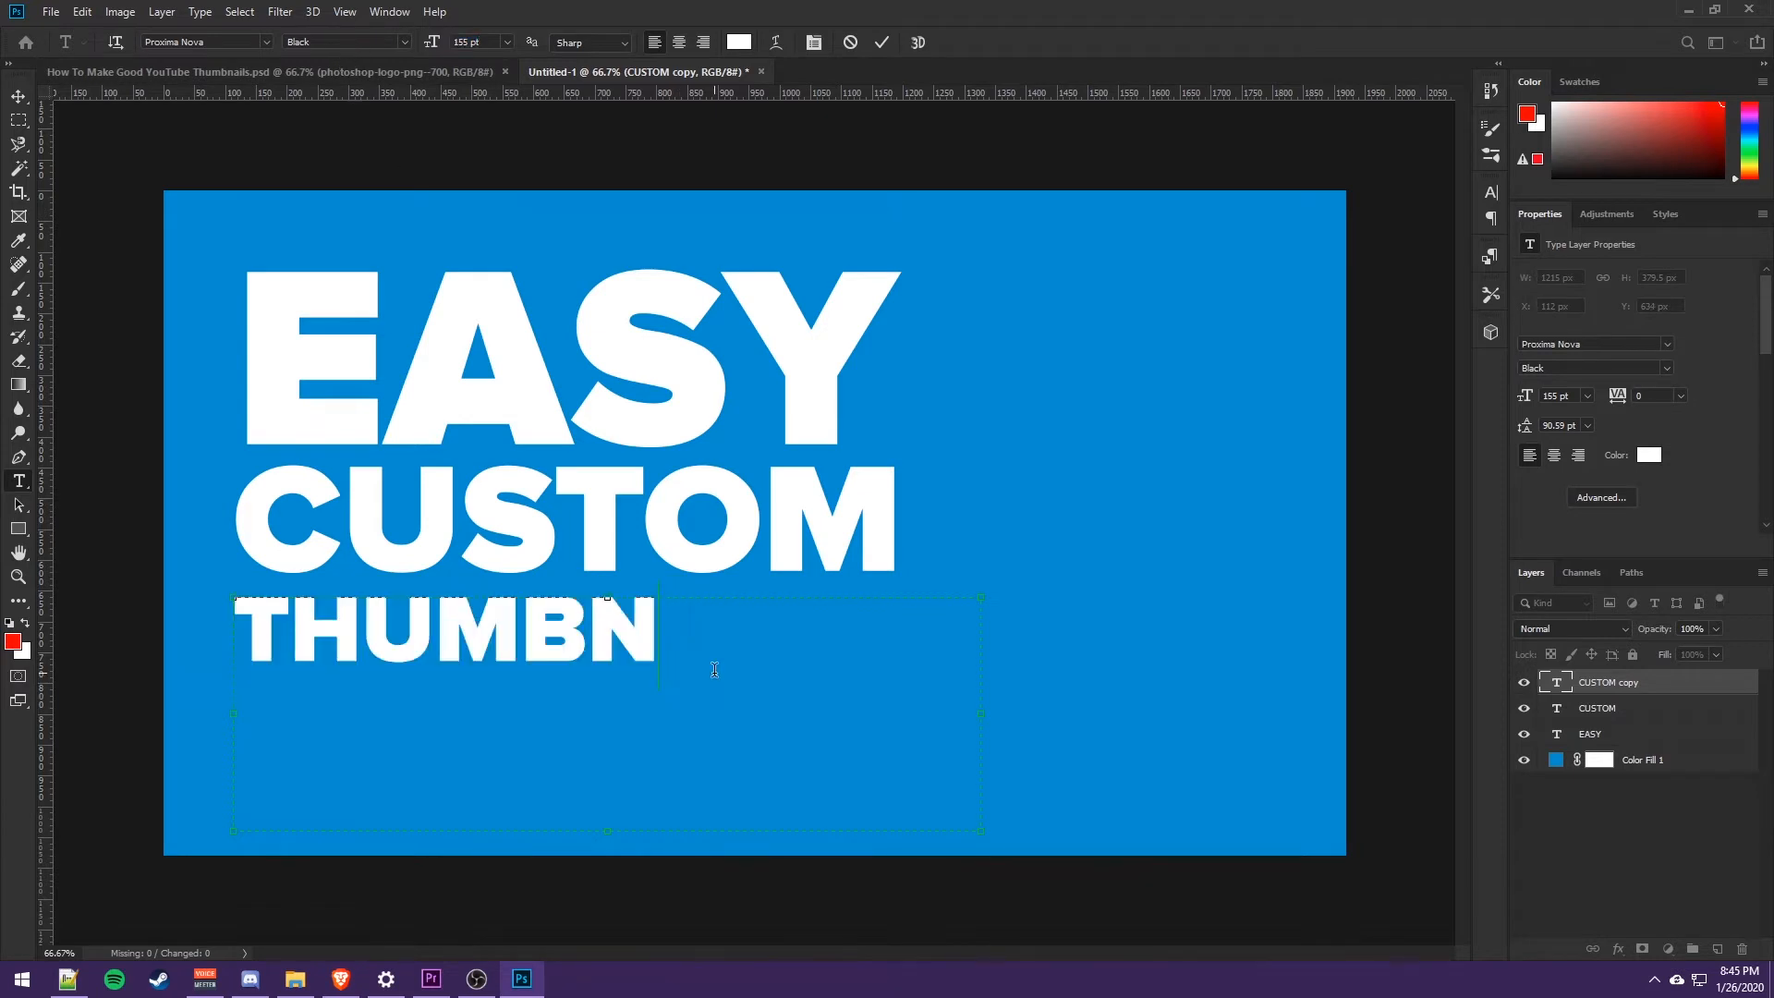
{"action": "type", "text": "AILS"}
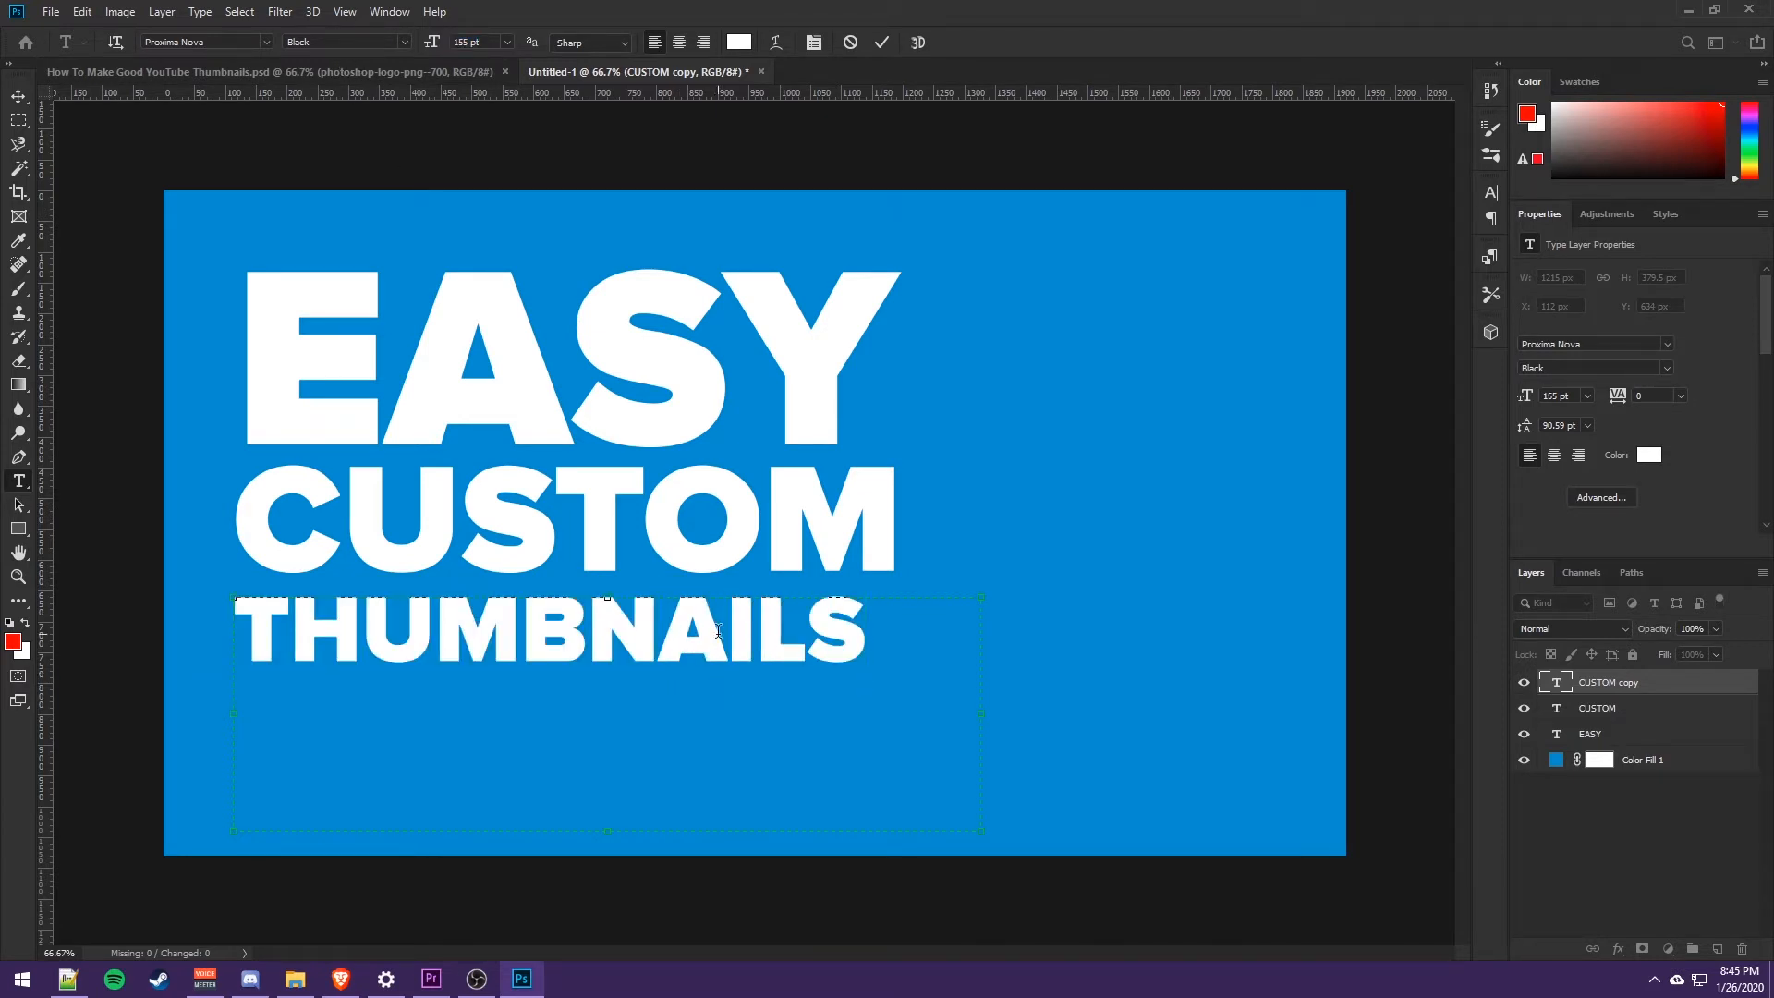
- Set the word THUMBNAILS to 163 pt so it matches the width of CUSTOM, and commit the text
{"action": "key", "text": "ctrl+a"}
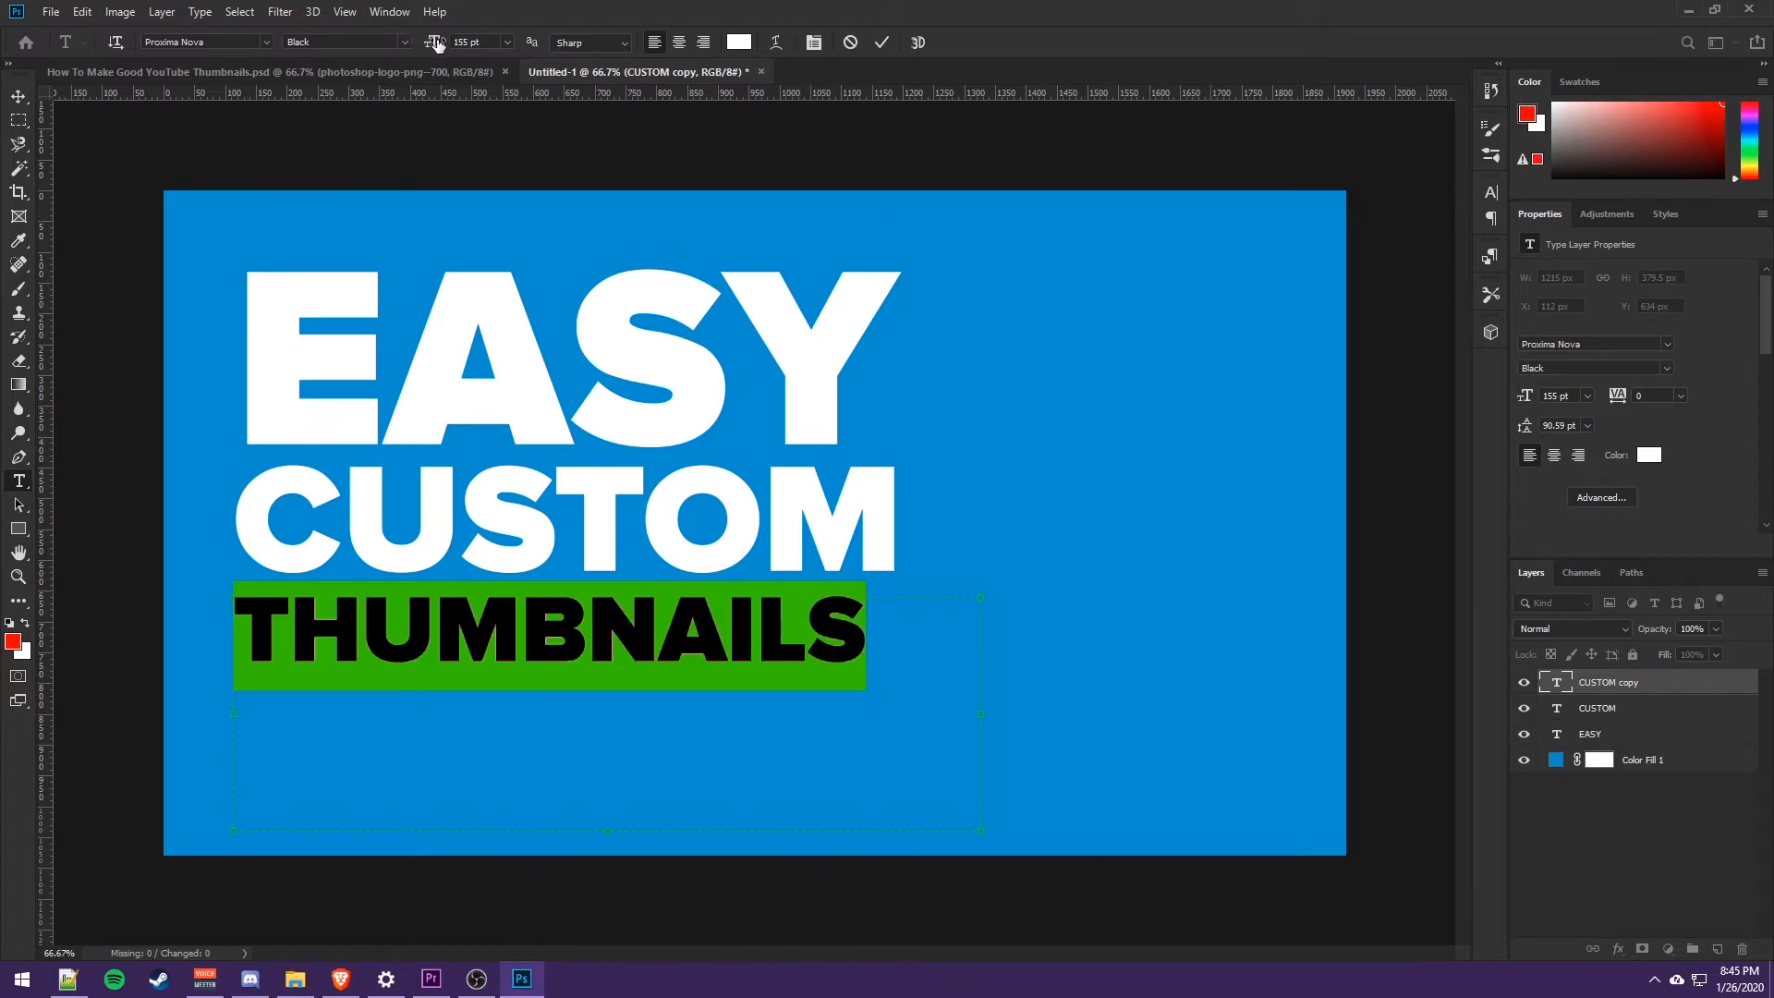
{"action": "mouse_move", "coordinate": [432, 41]}
{"action": "left_mouse_down"}
{"action": "mouse_move", "coordinate": [462, 38]}
{"action": "mouse_move", "coordinate": [445, 28]}
{"action": "left_mouse_up"}
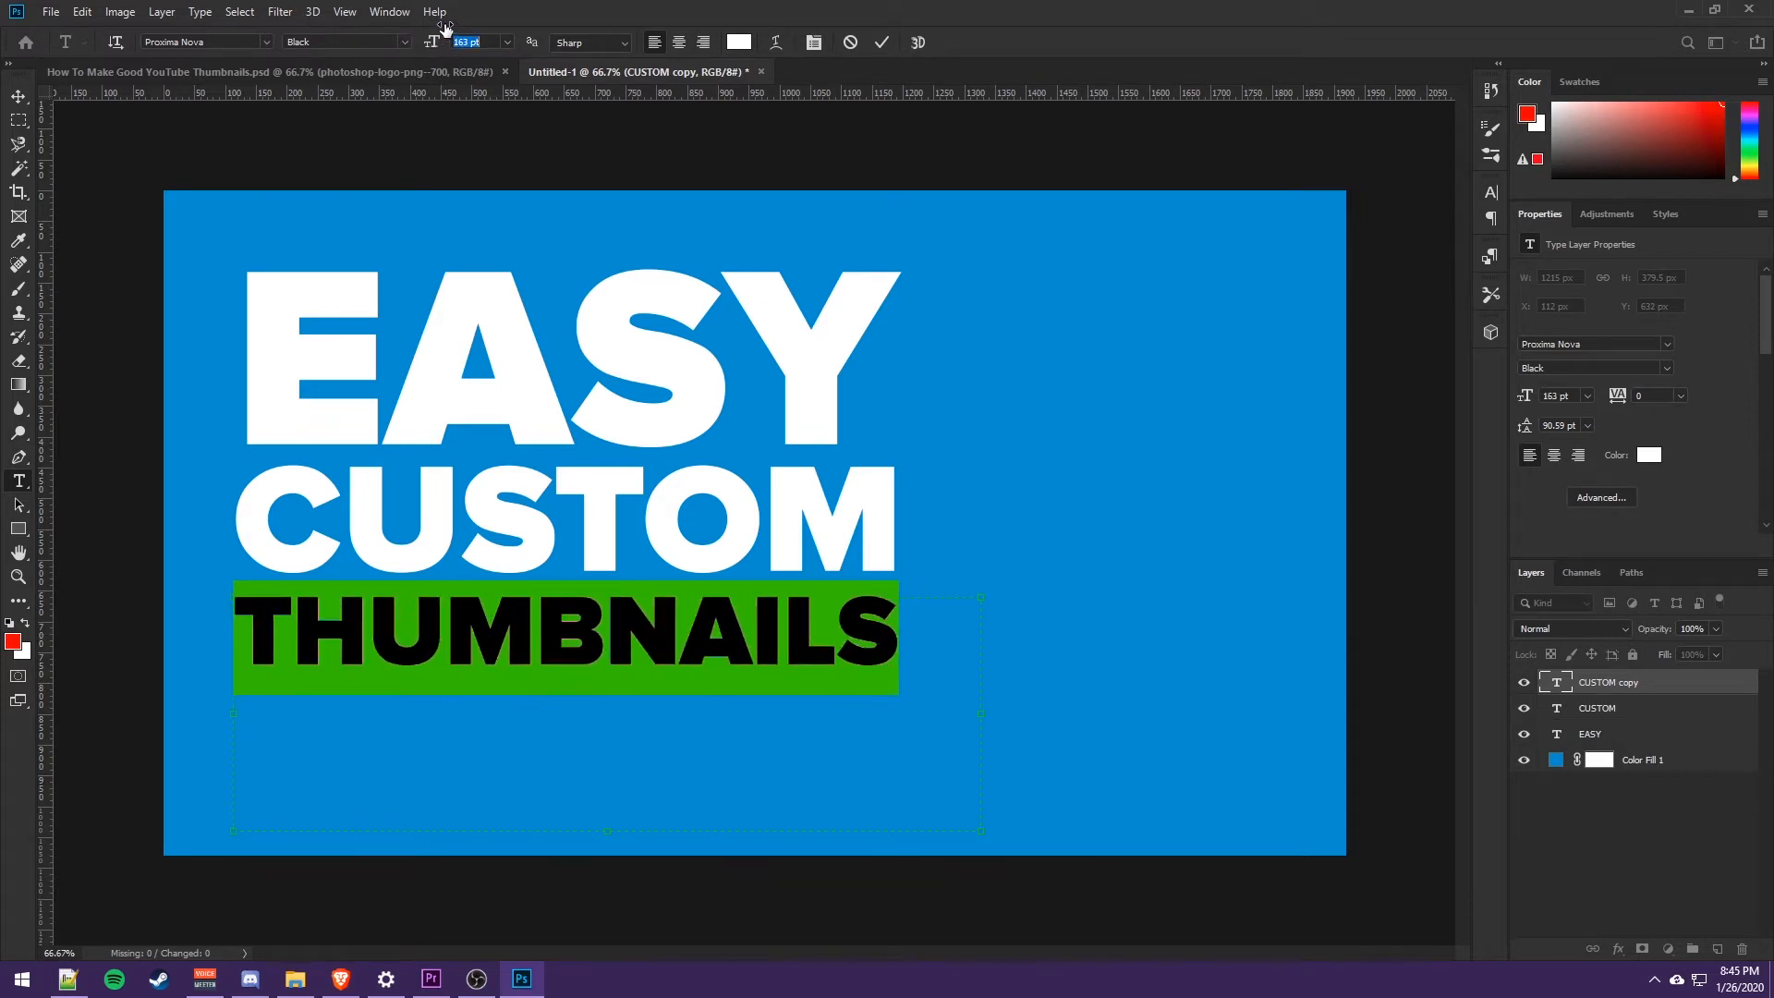
{"action": "left_click", "coordinate": [881, 42]}
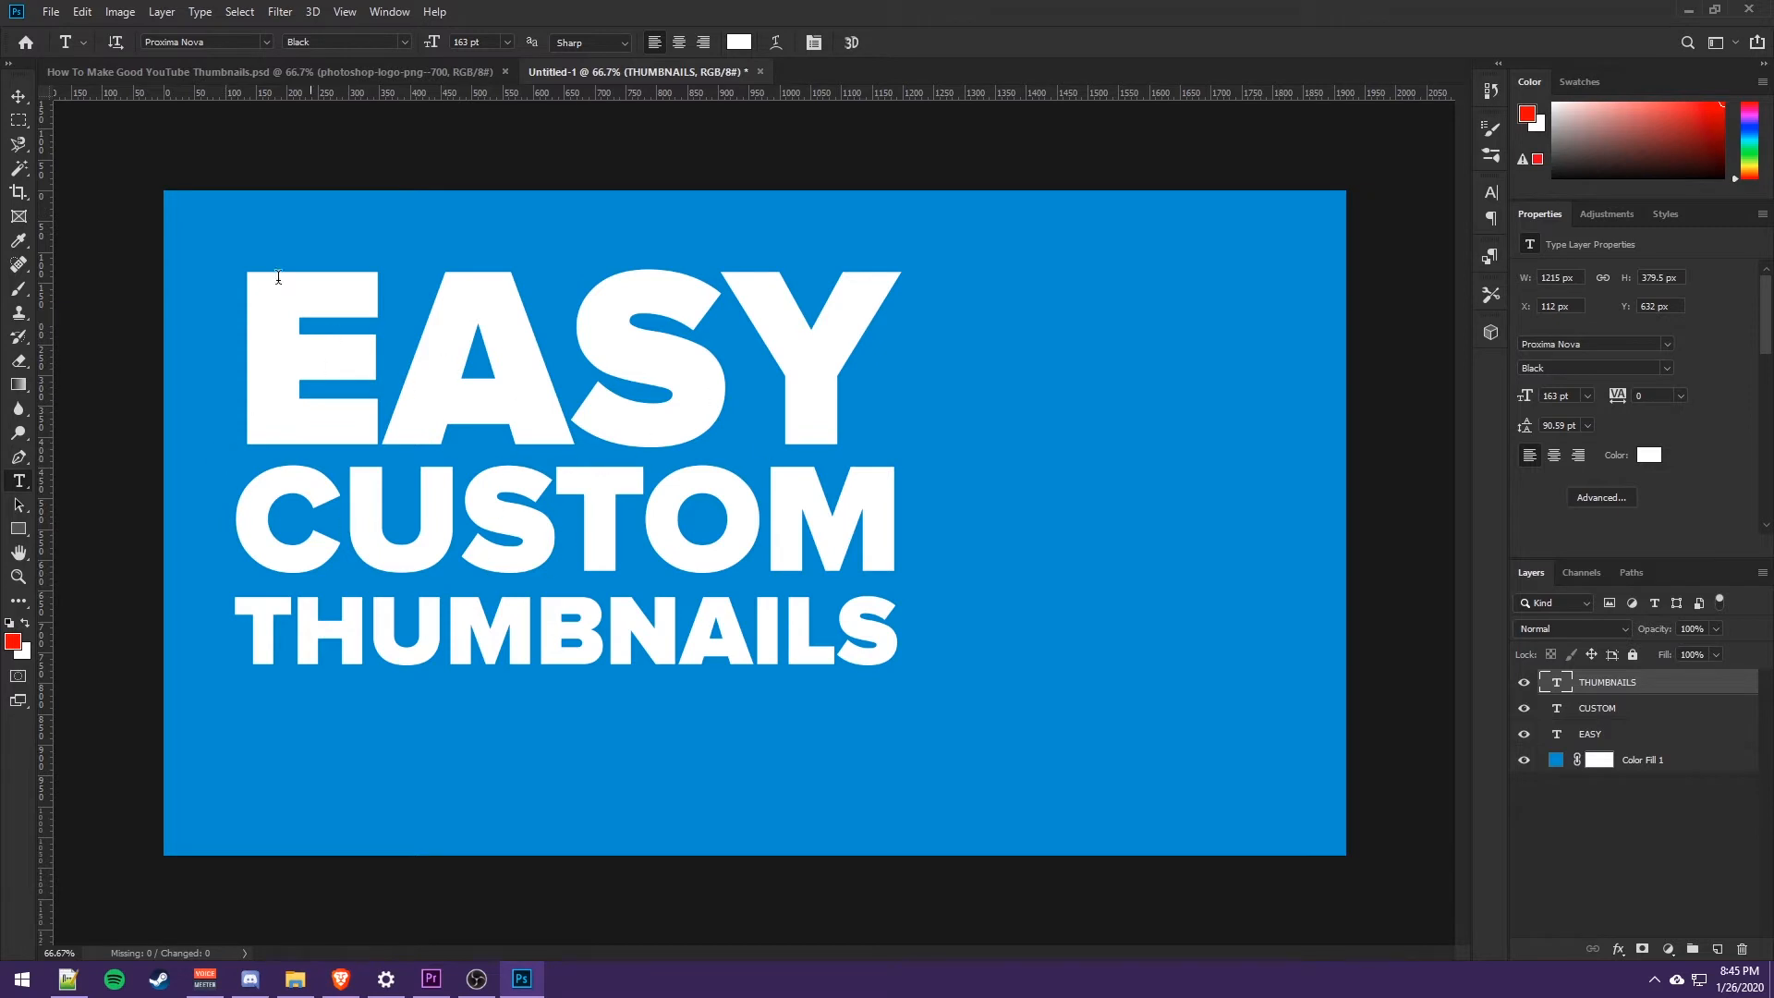
- Group the EASY, CUSTOM and THUMBNAILS text layers and name the group Text
{"action": "left_click", "coordinate": [18, 98]}
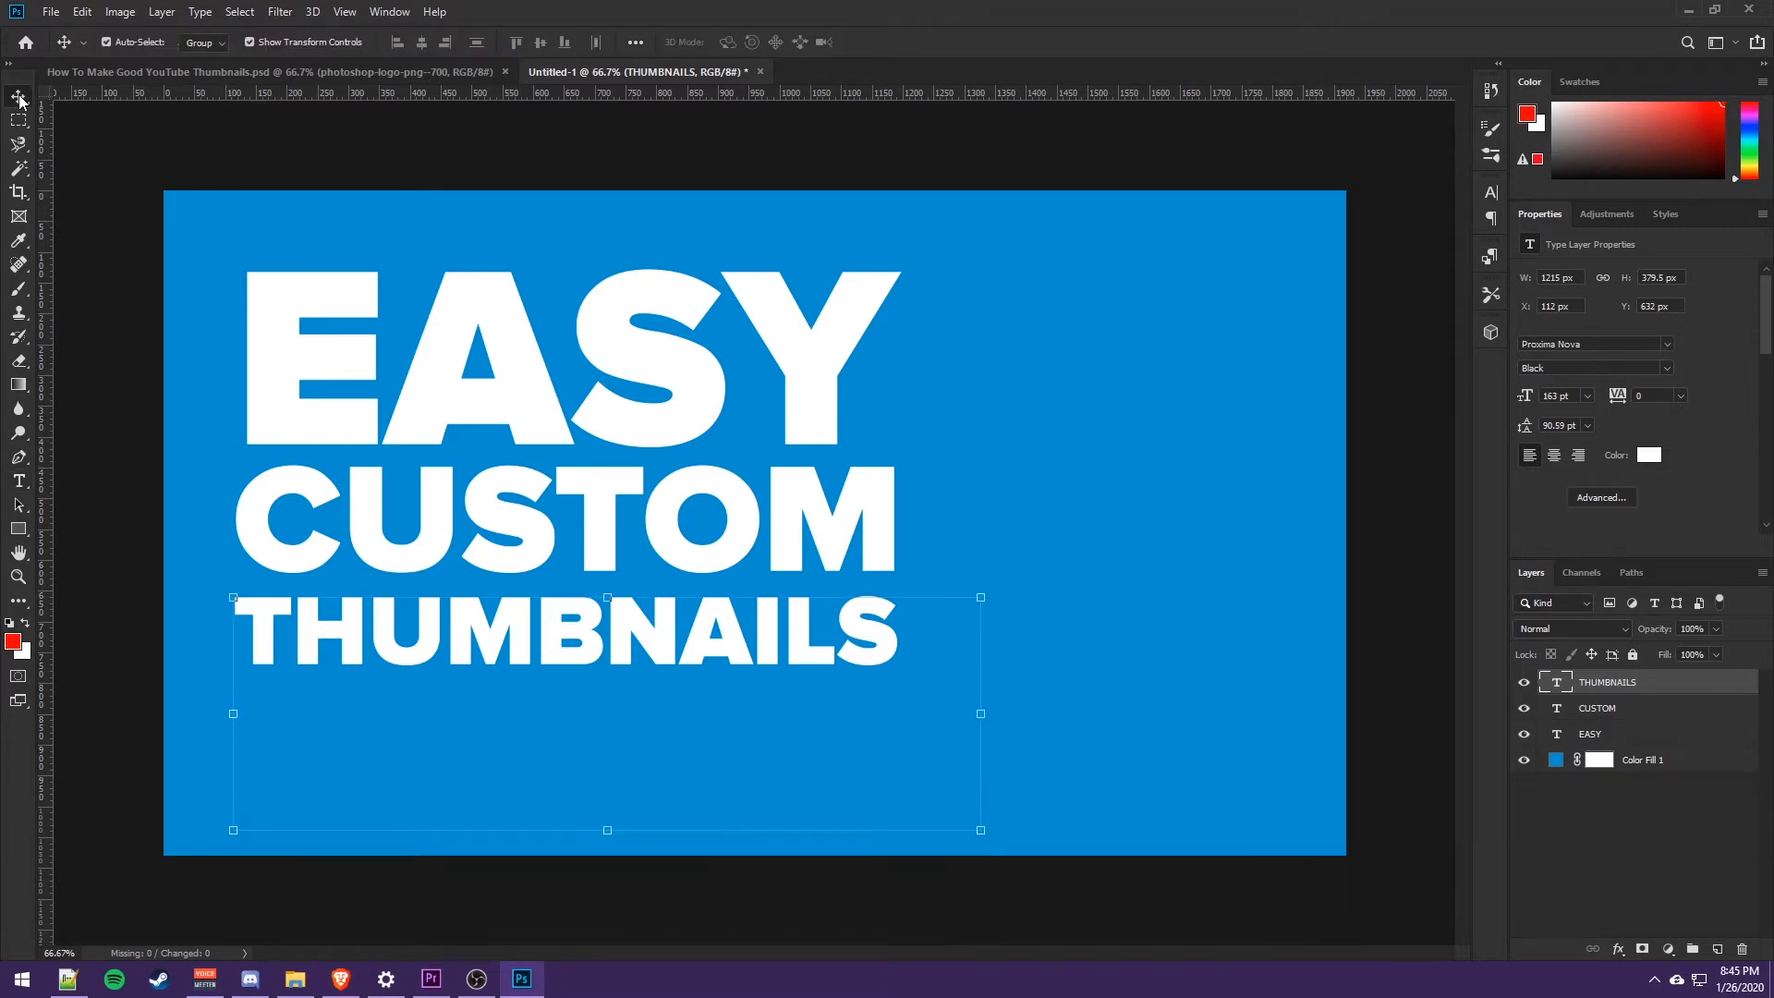
{"action": "left_click", "coordinate": [1674, 771]}
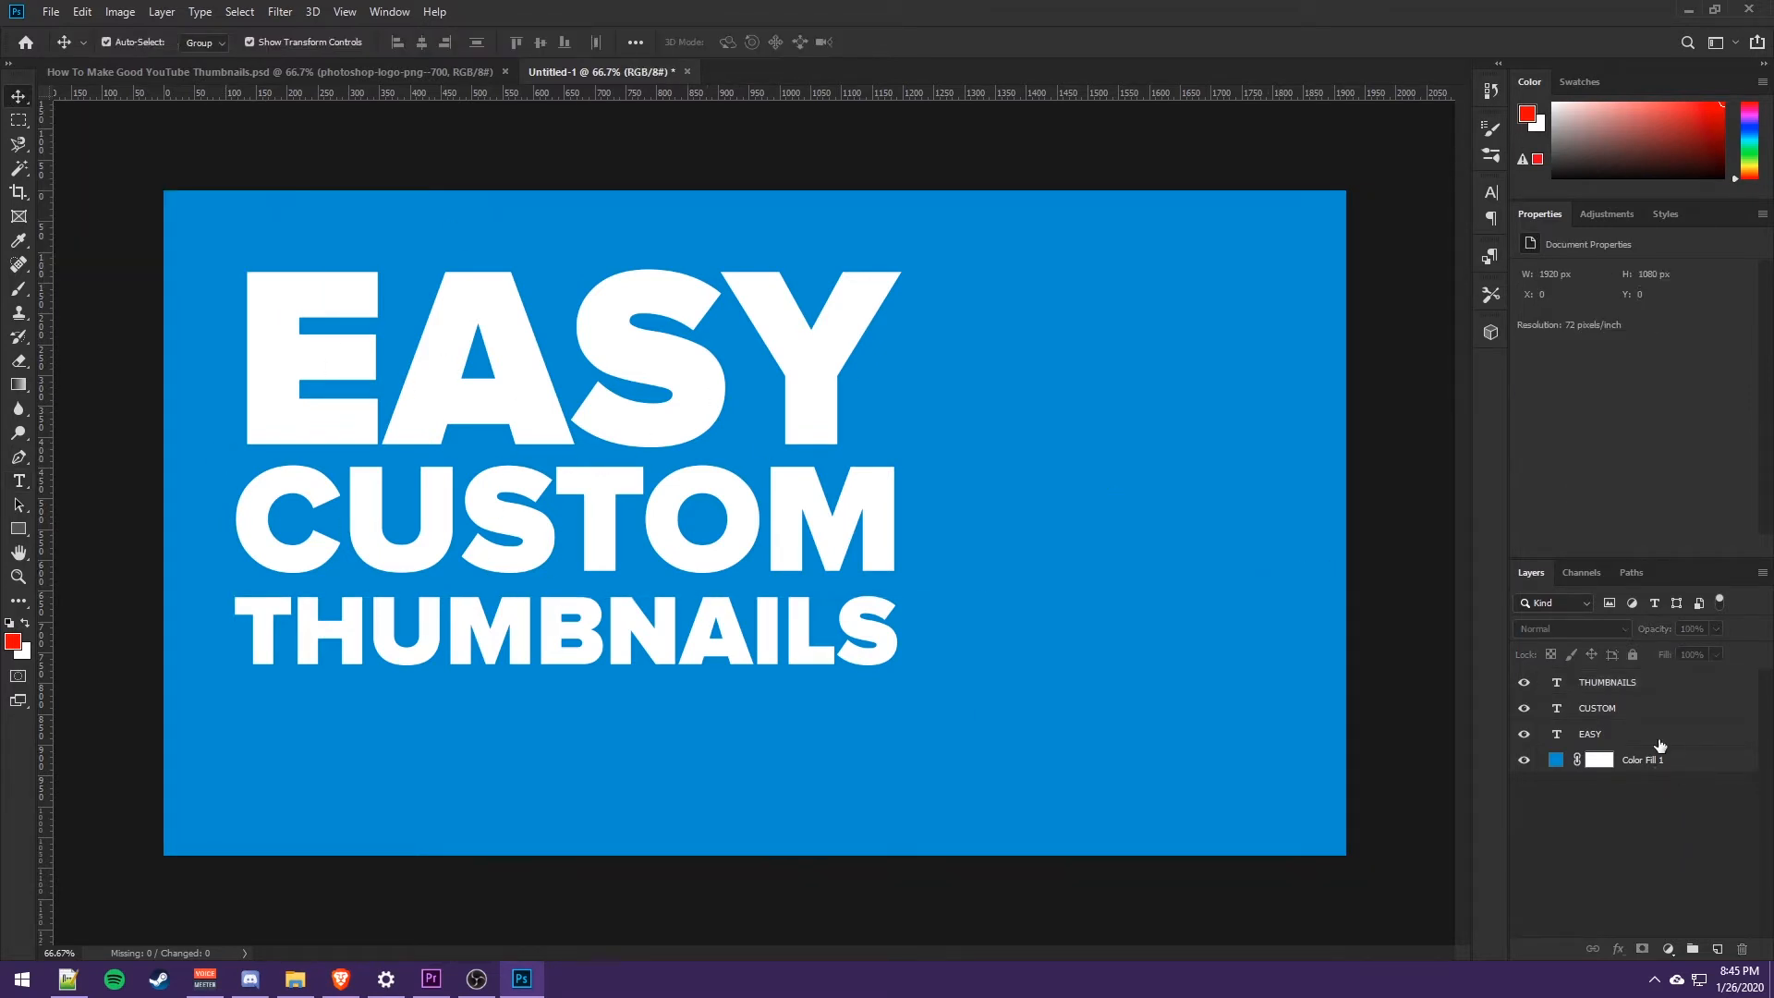
{"action": "left_click", "coordinate": [1660, 739]}
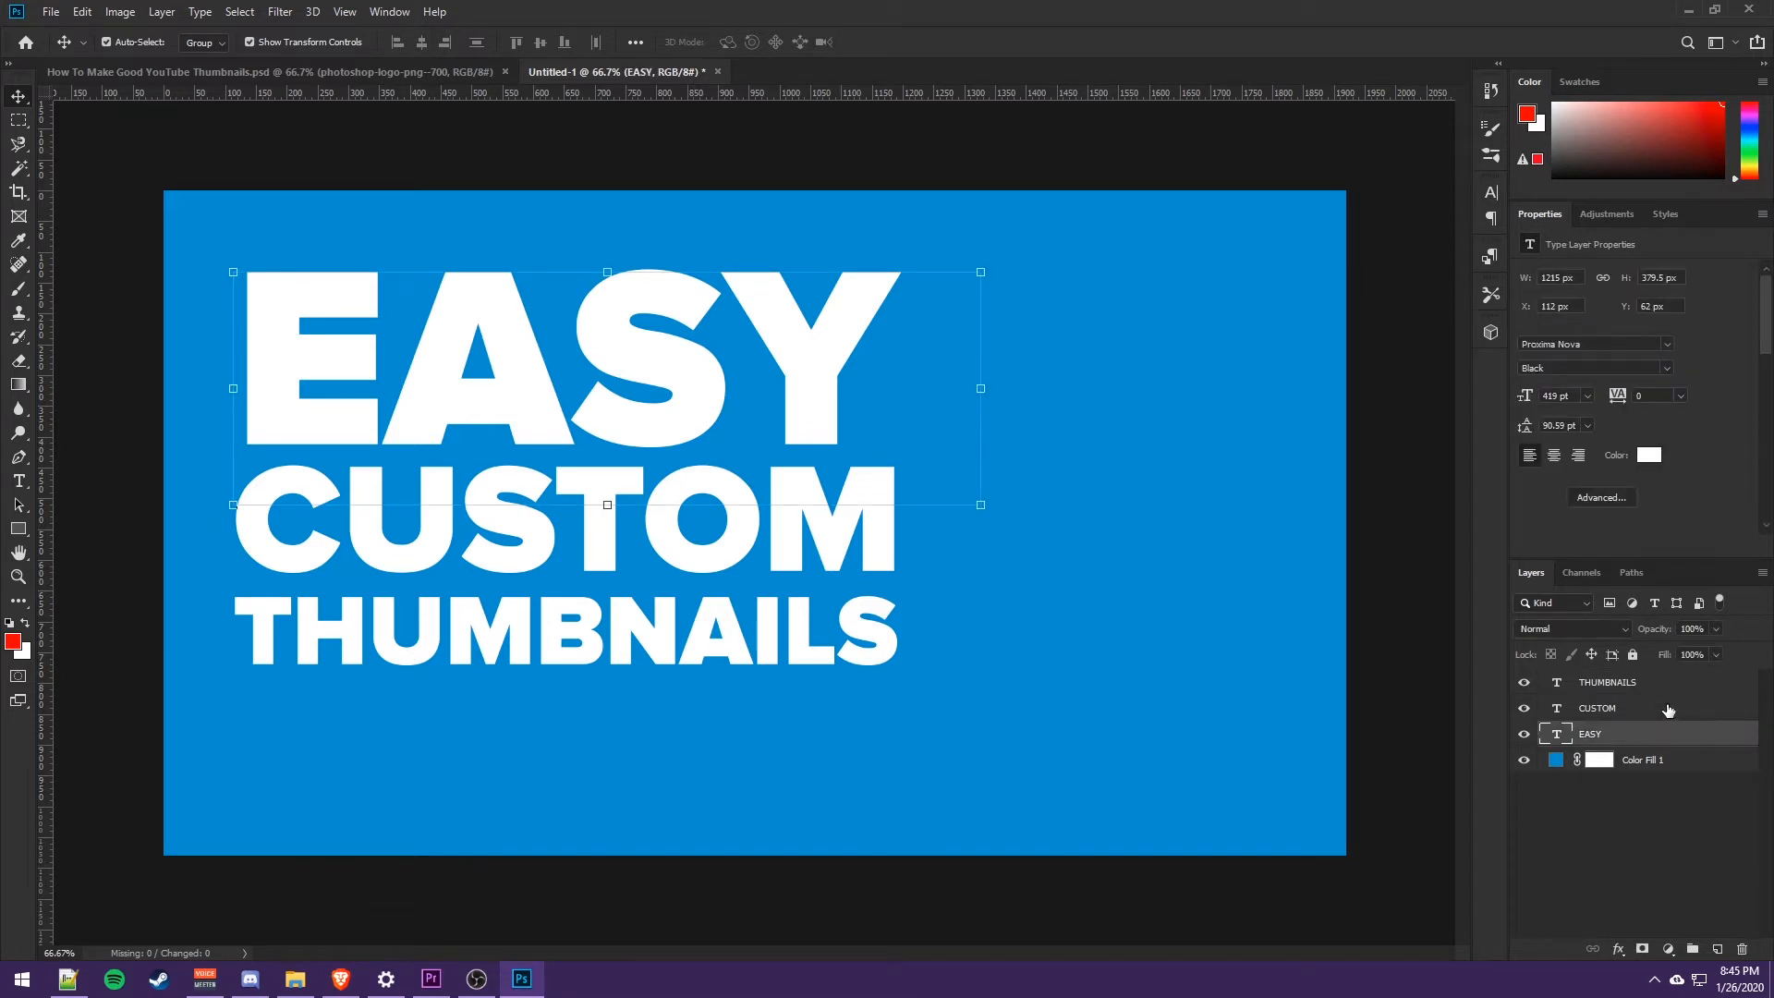
{"action": "left_click", "coordinate": [1667, 708]}
{"action": "left_click", "coordinate": [1653, 734]}
{"action": "left_click", "coordinate": [1657, 683], "text": "shift"}
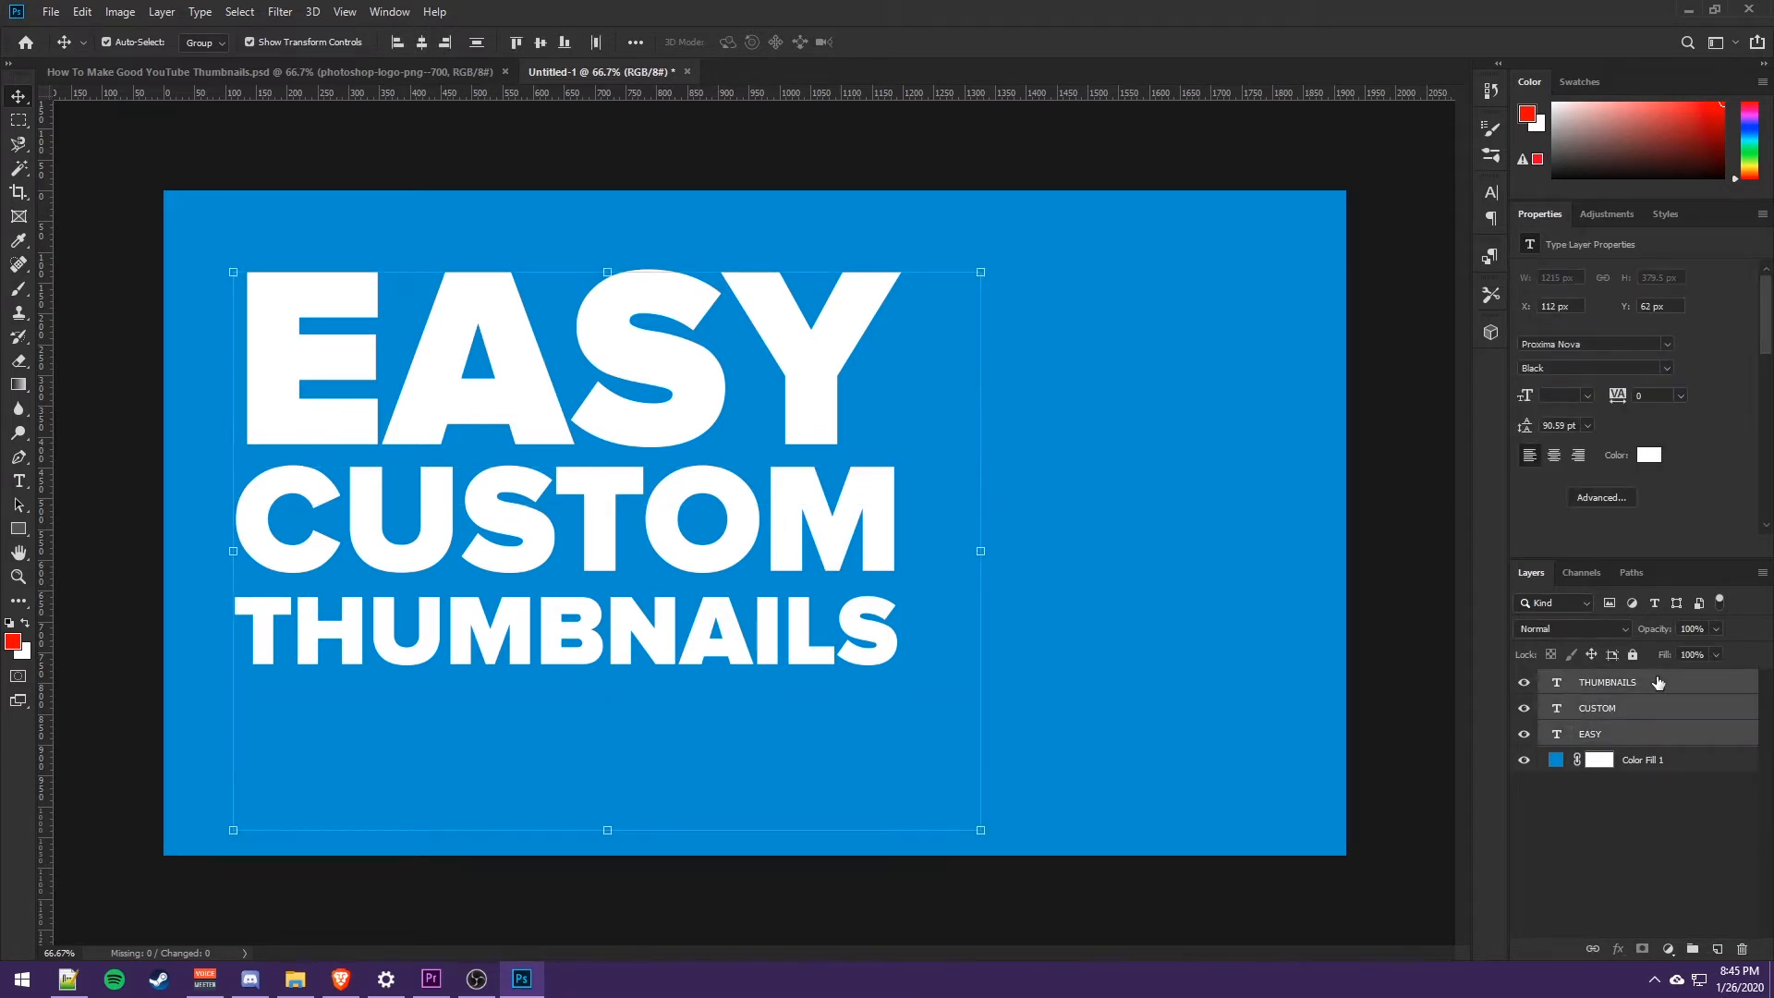
{"action": "left_click", "coordinate": [1692, 950]}
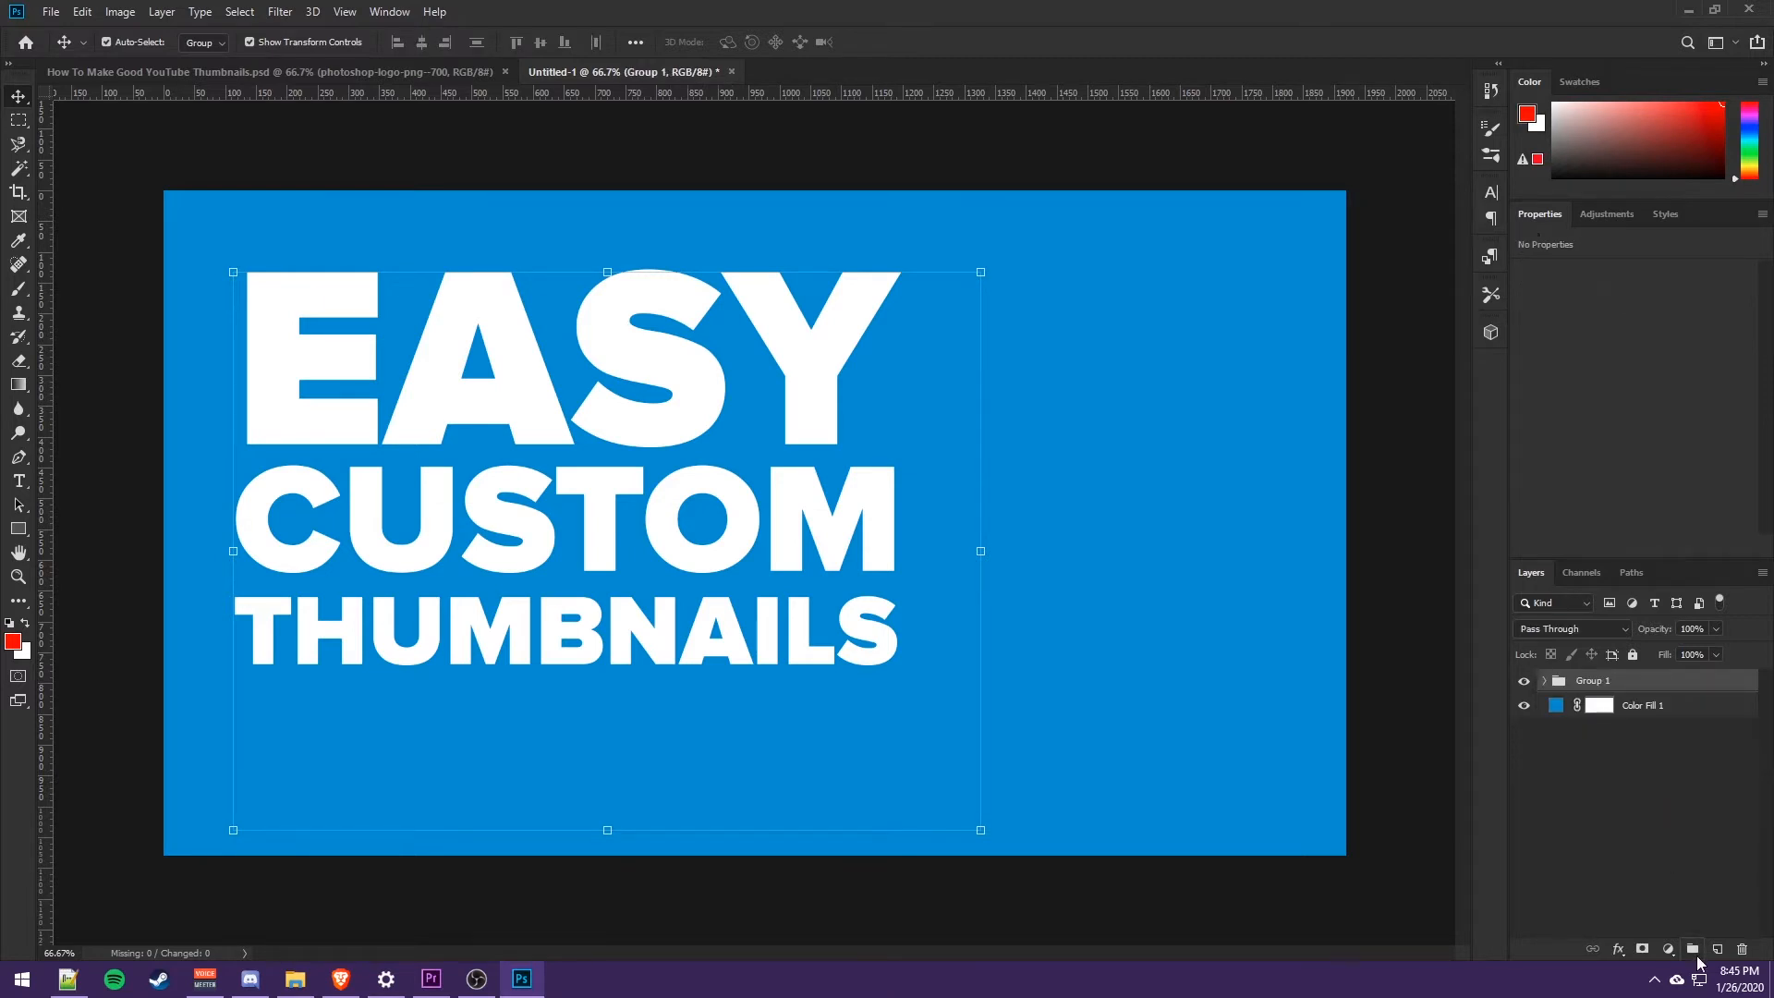
{"action": "double_click", "coordinate": [1605, 681]}
{"action": "type", "text": "Text"}
{"action": "left_click", "coordinate": [1733, 845]}
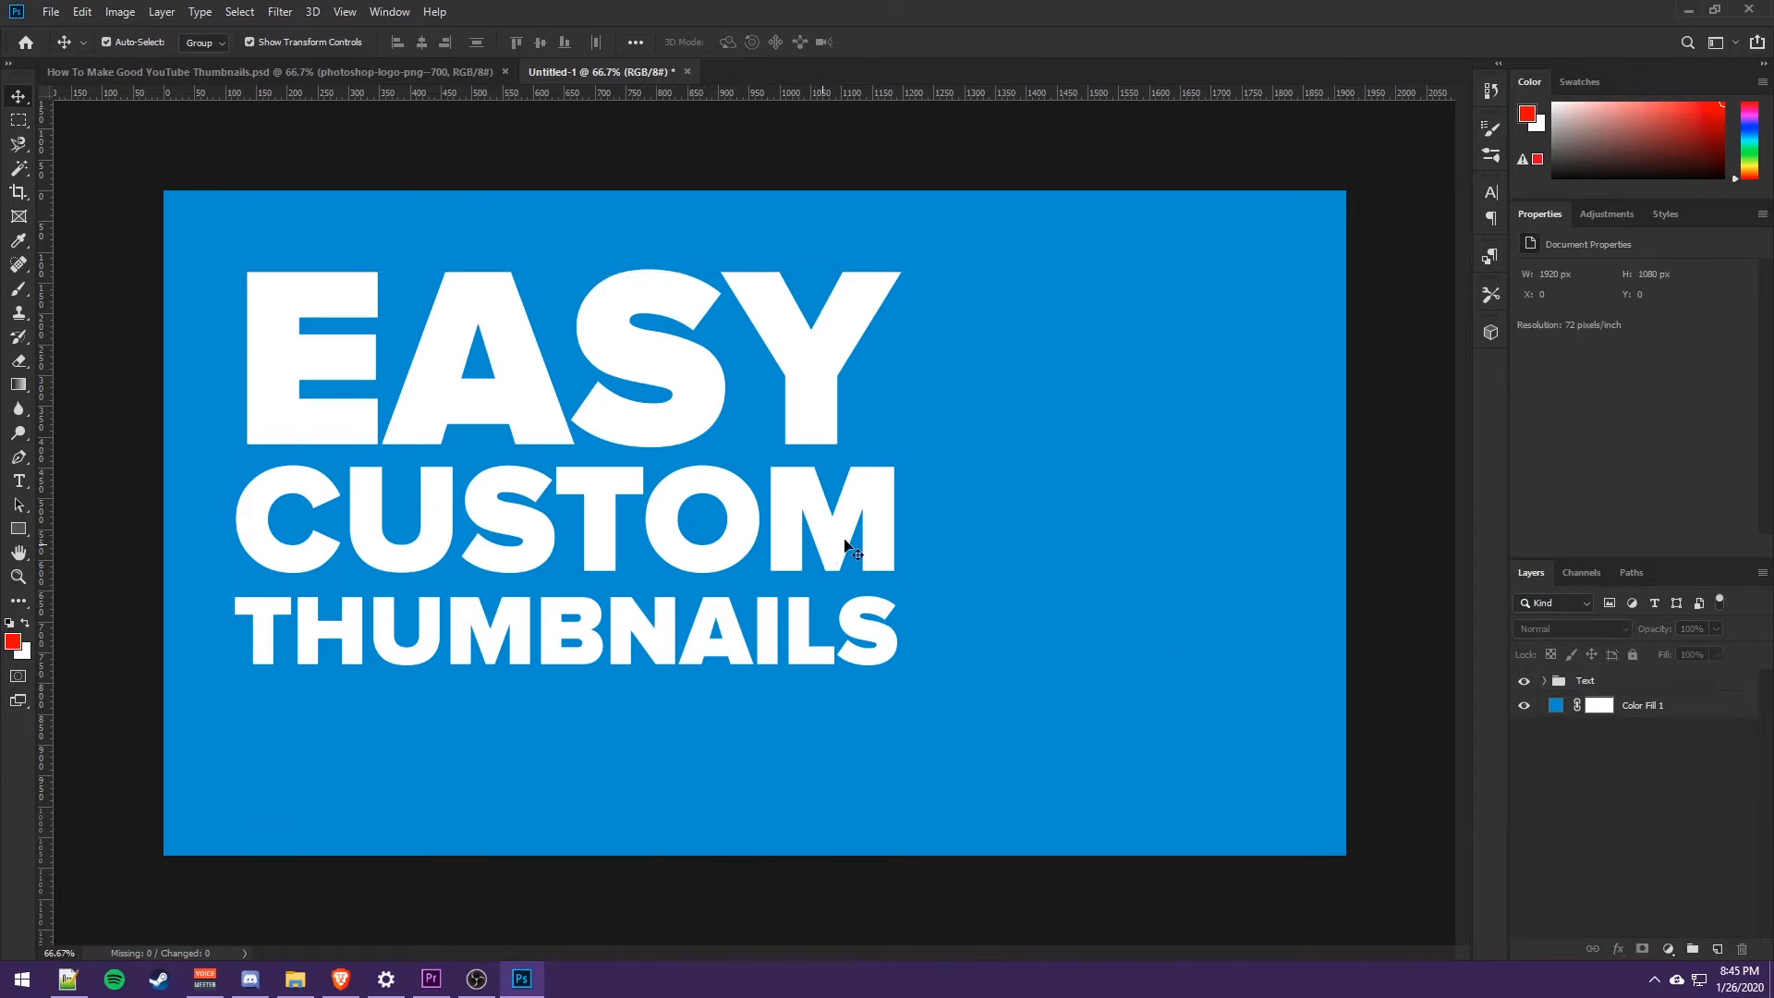
{"action": "left_click", "coordinate": [1615, 681]}
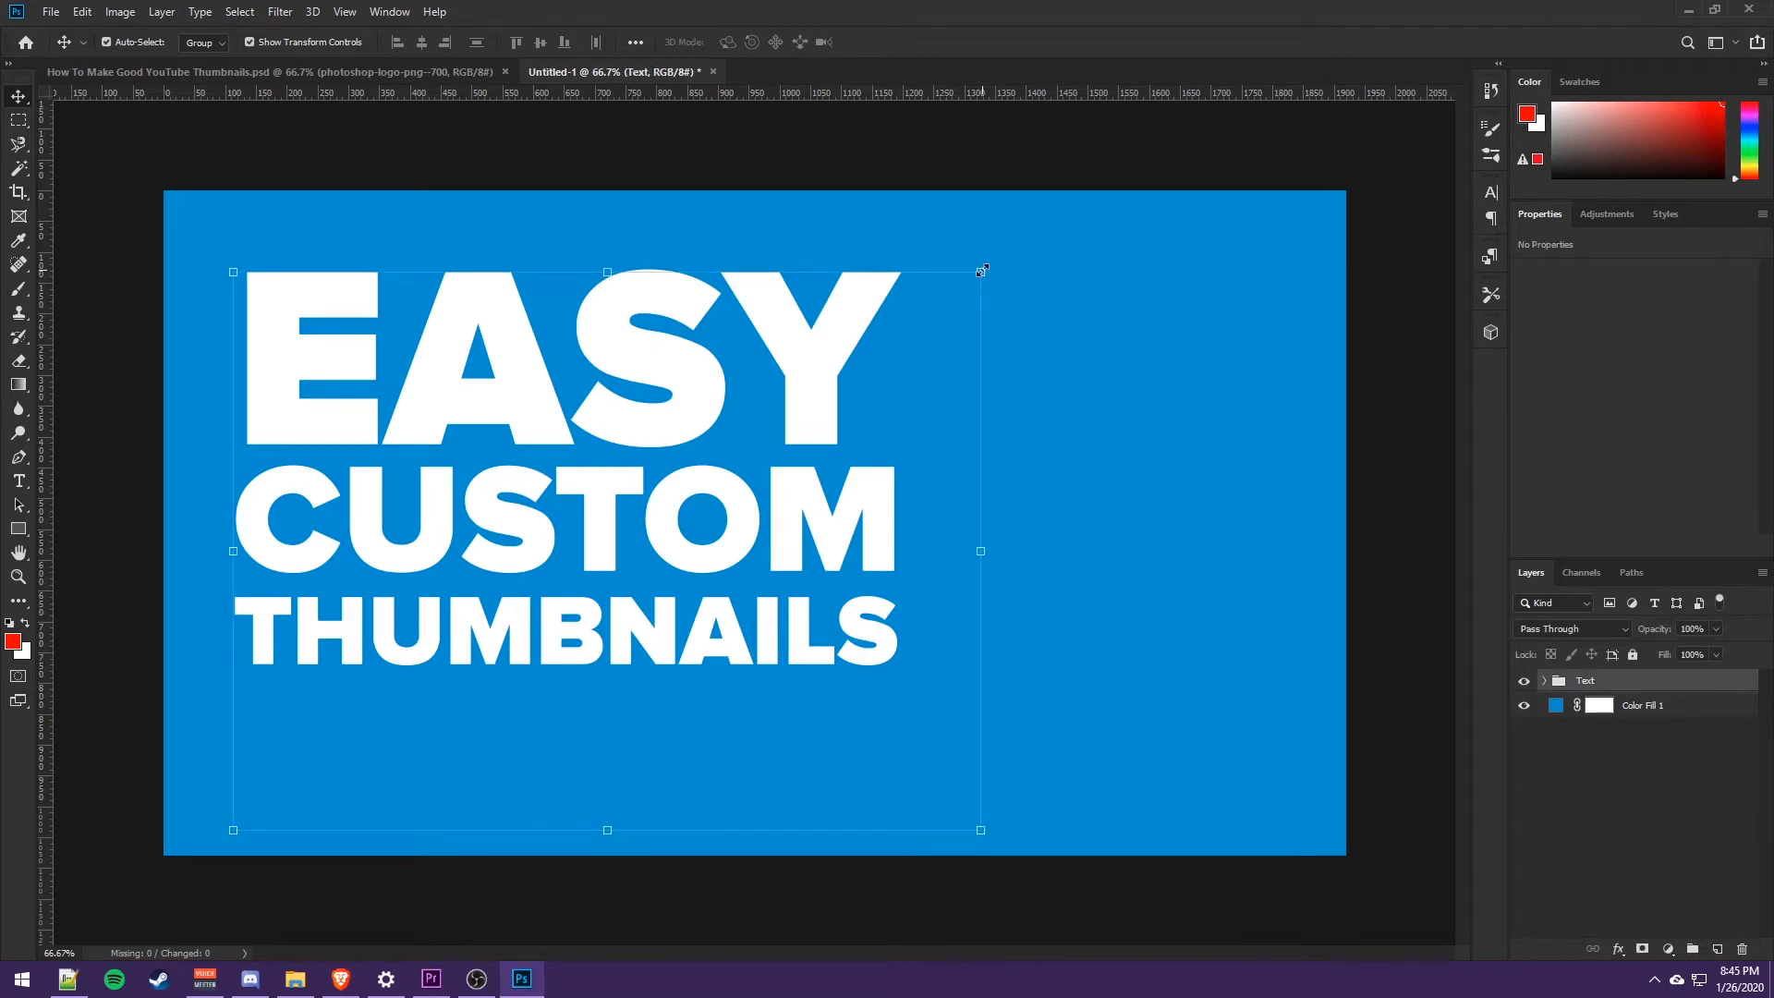
{"action": "left_click_drag", "start_coordinate": [987, 263], "coordinate": [920, 344]}
{"action": "left_click", "coordinate": [856, 42]}
{"action": "left_click", "coordinate": [1410, 536]}
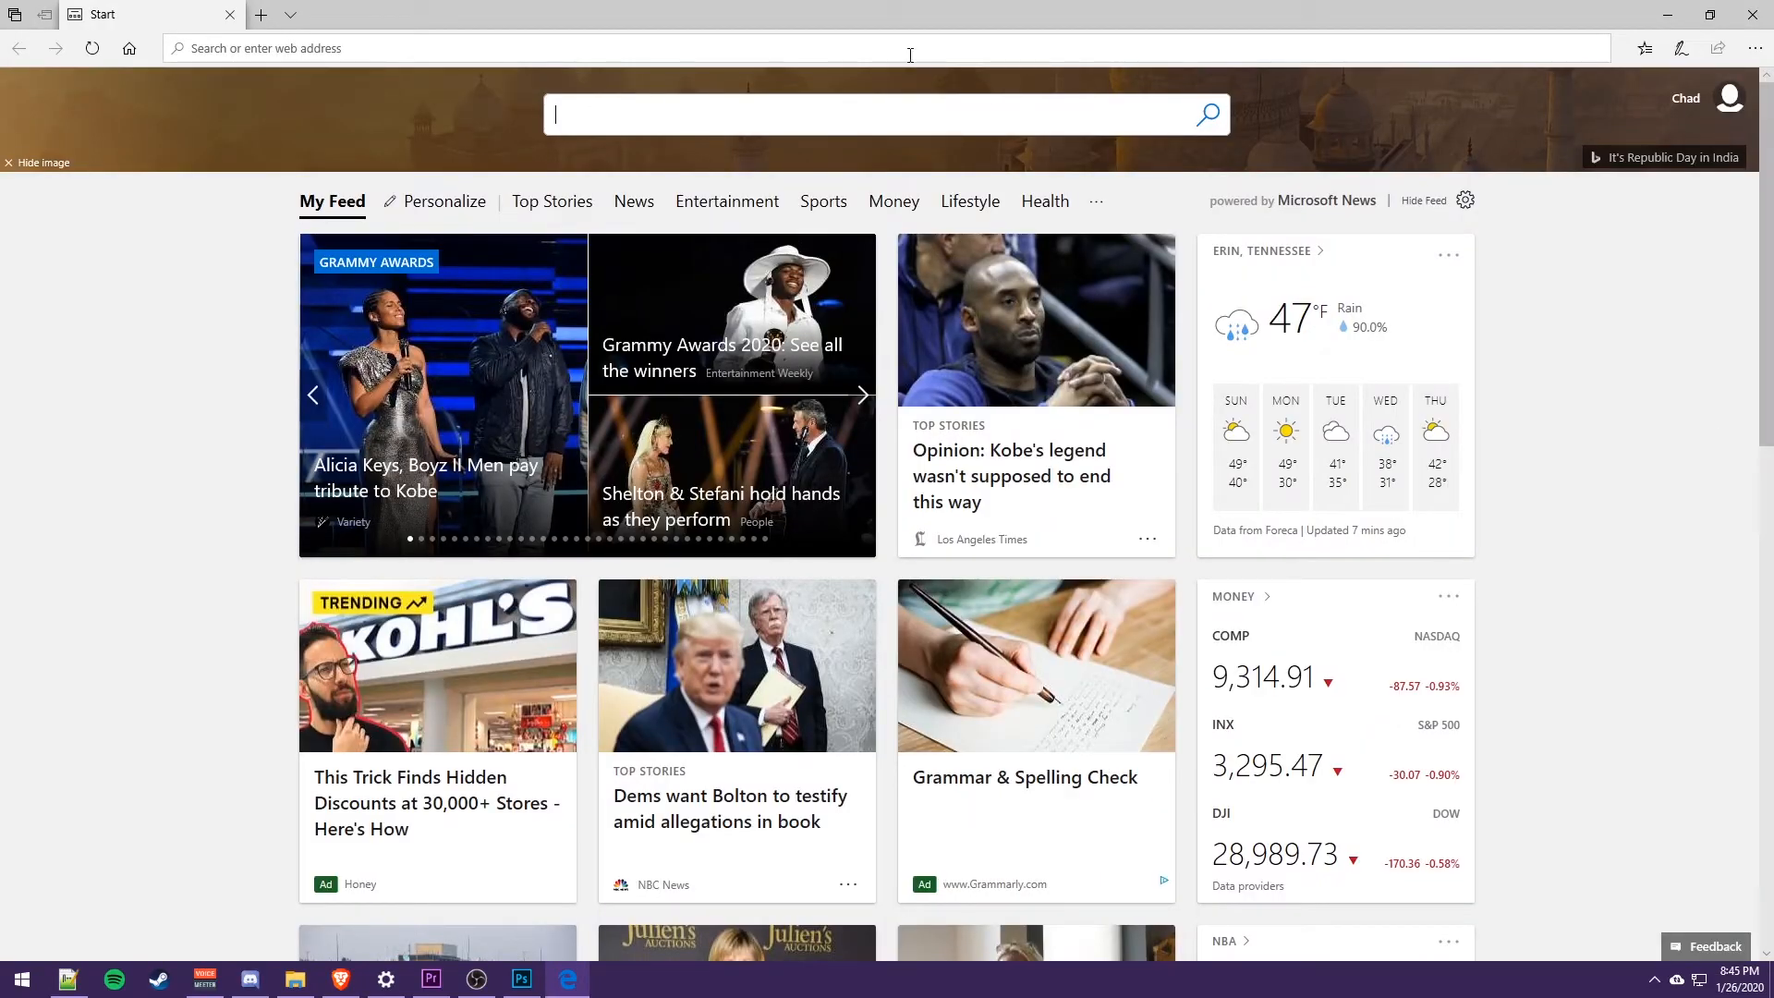
- In the Edge browser, go to google.com and search Google Images for "Photoshop logo png"
{"action": "left_click", "coordinate": [485, 48]}
{"action": "type", "text": "google.com/"}
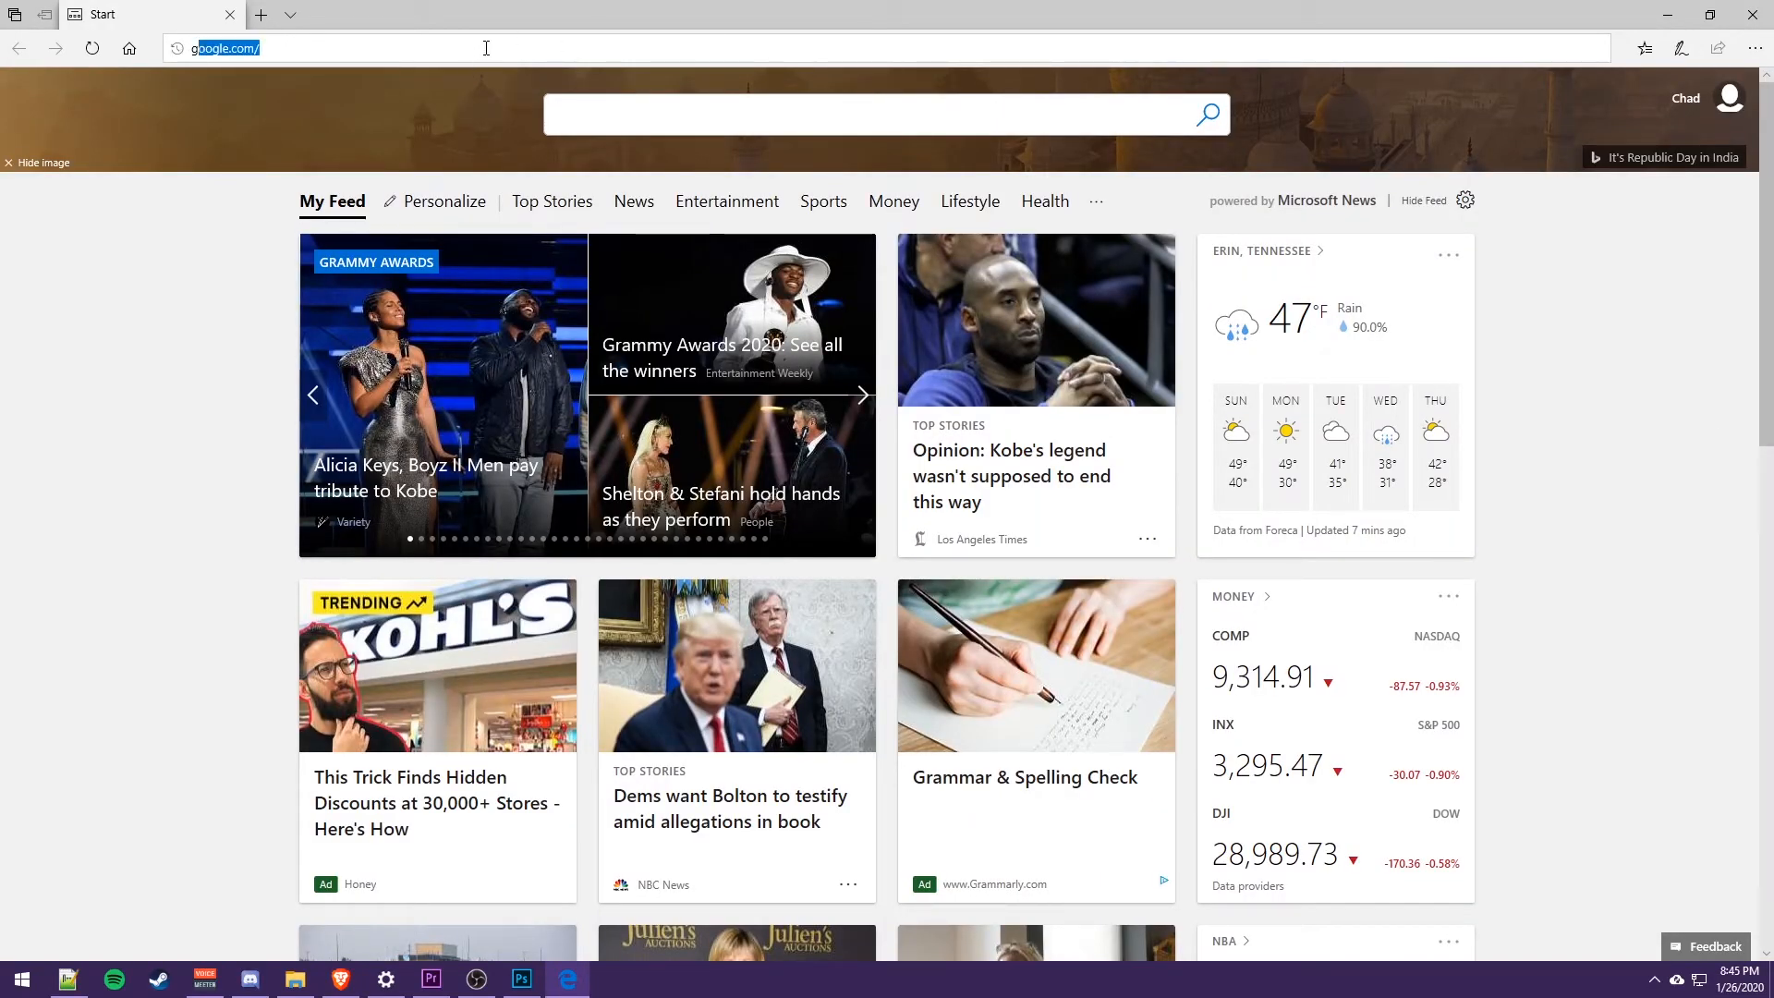
{"action": "key", "text": "Return"}
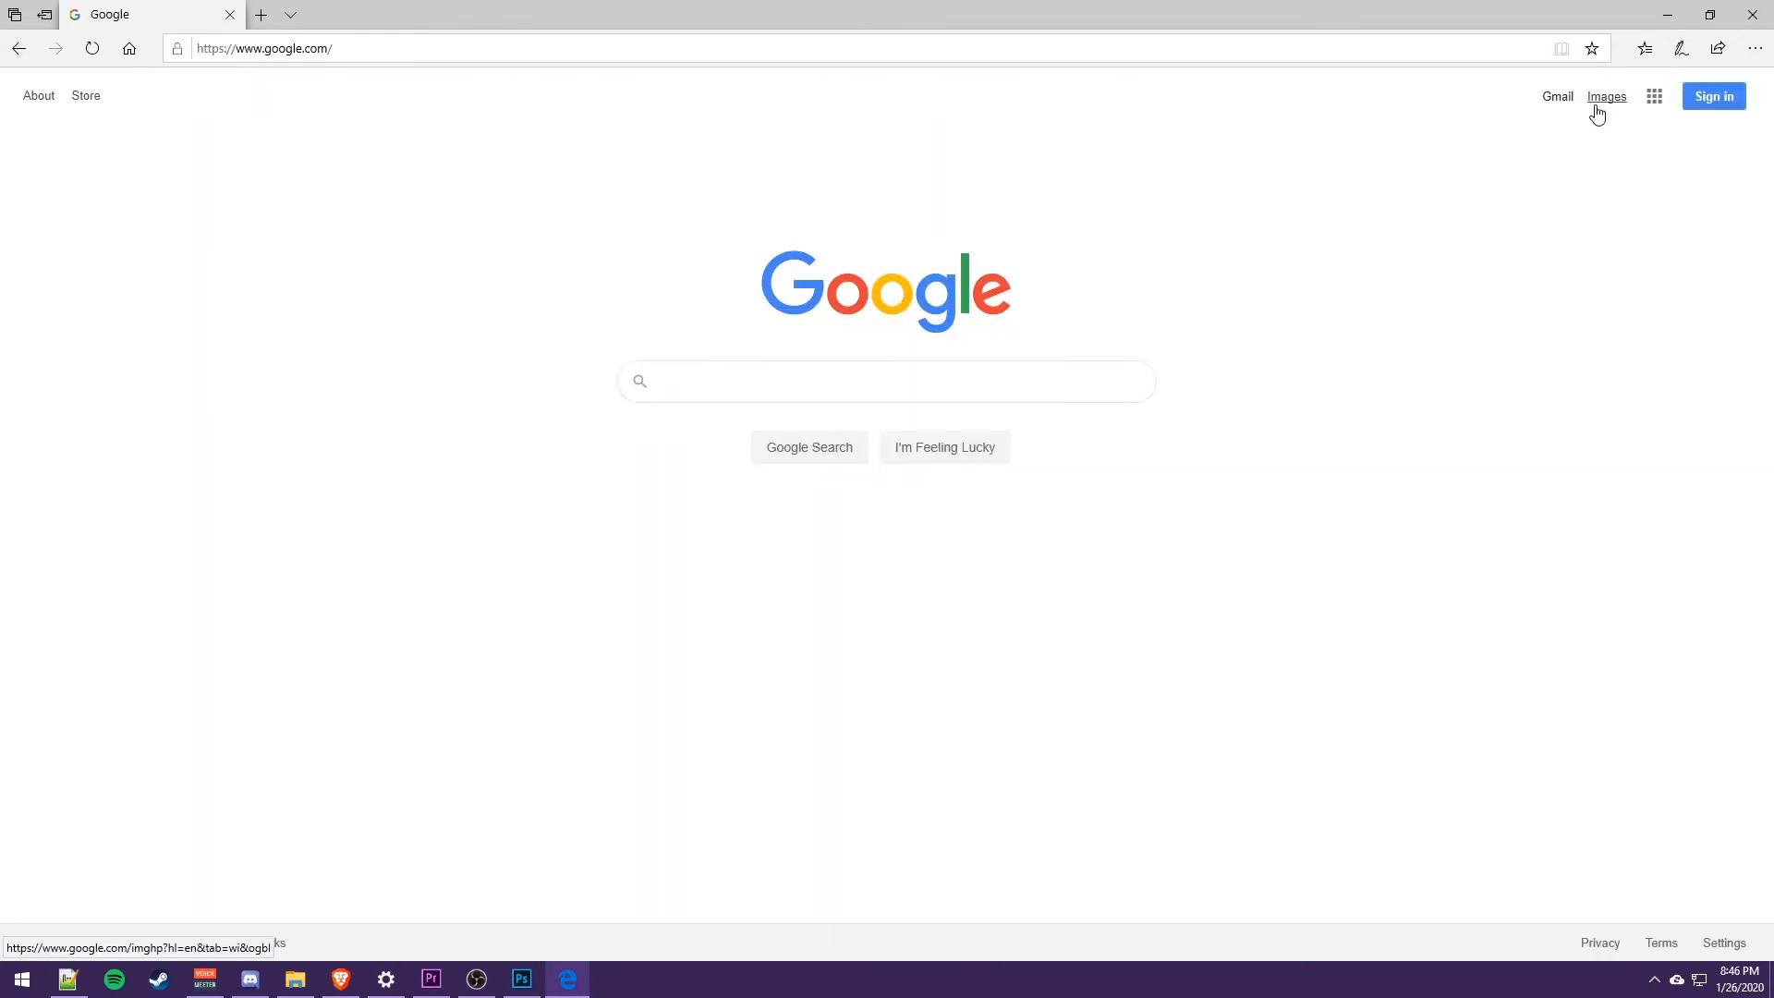
{"action": "left_click", "coordinate": [1598, 100]}
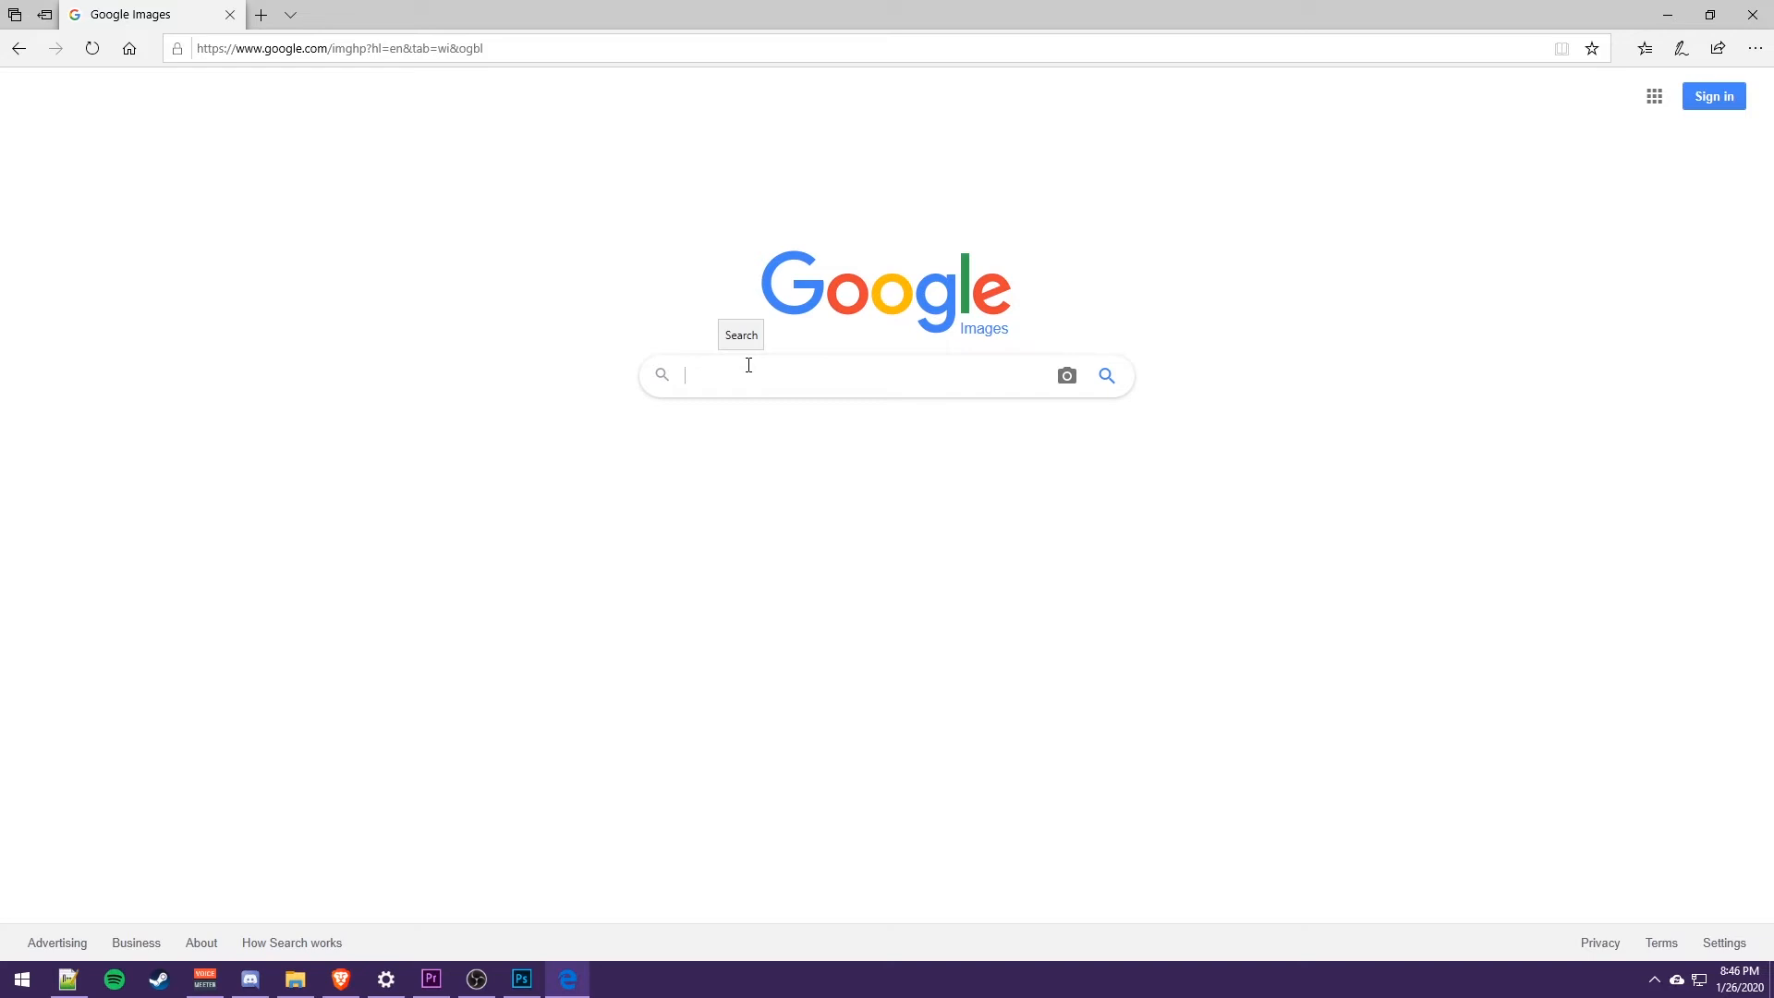
{"action": "type", "text": "Photoshop"}
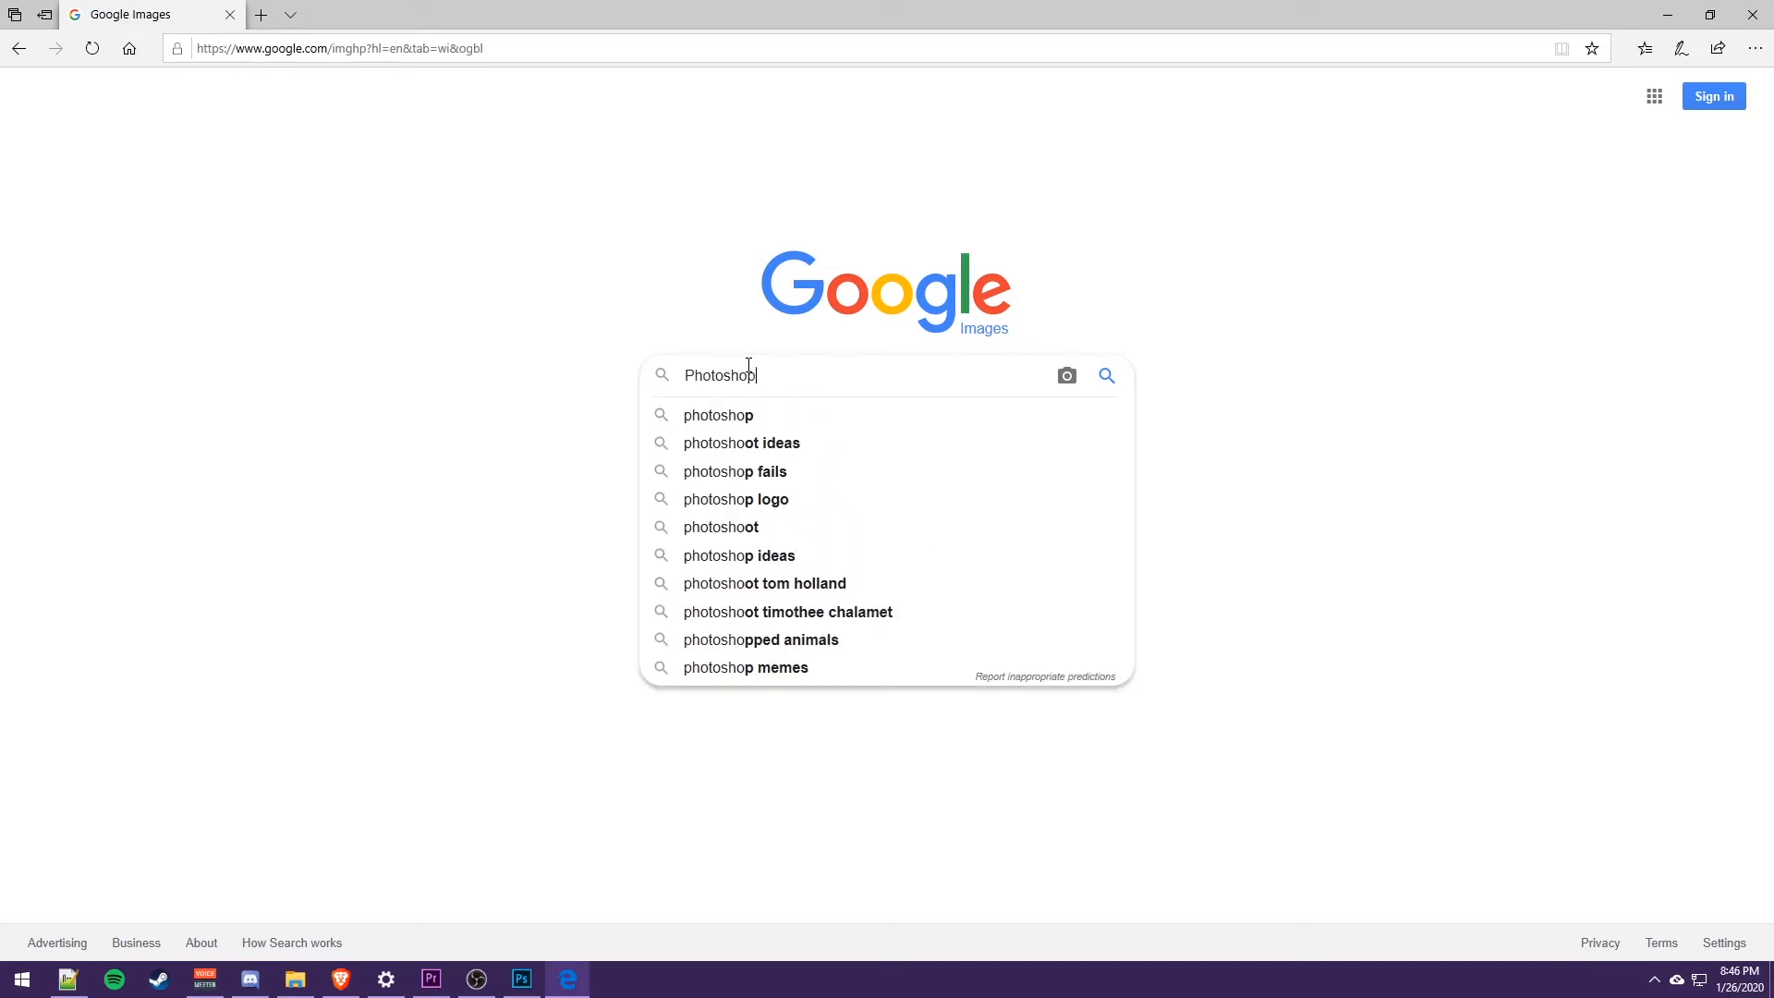
{"action": "type", "text": " logo png"}
{"action": "key", "text": "Return"}
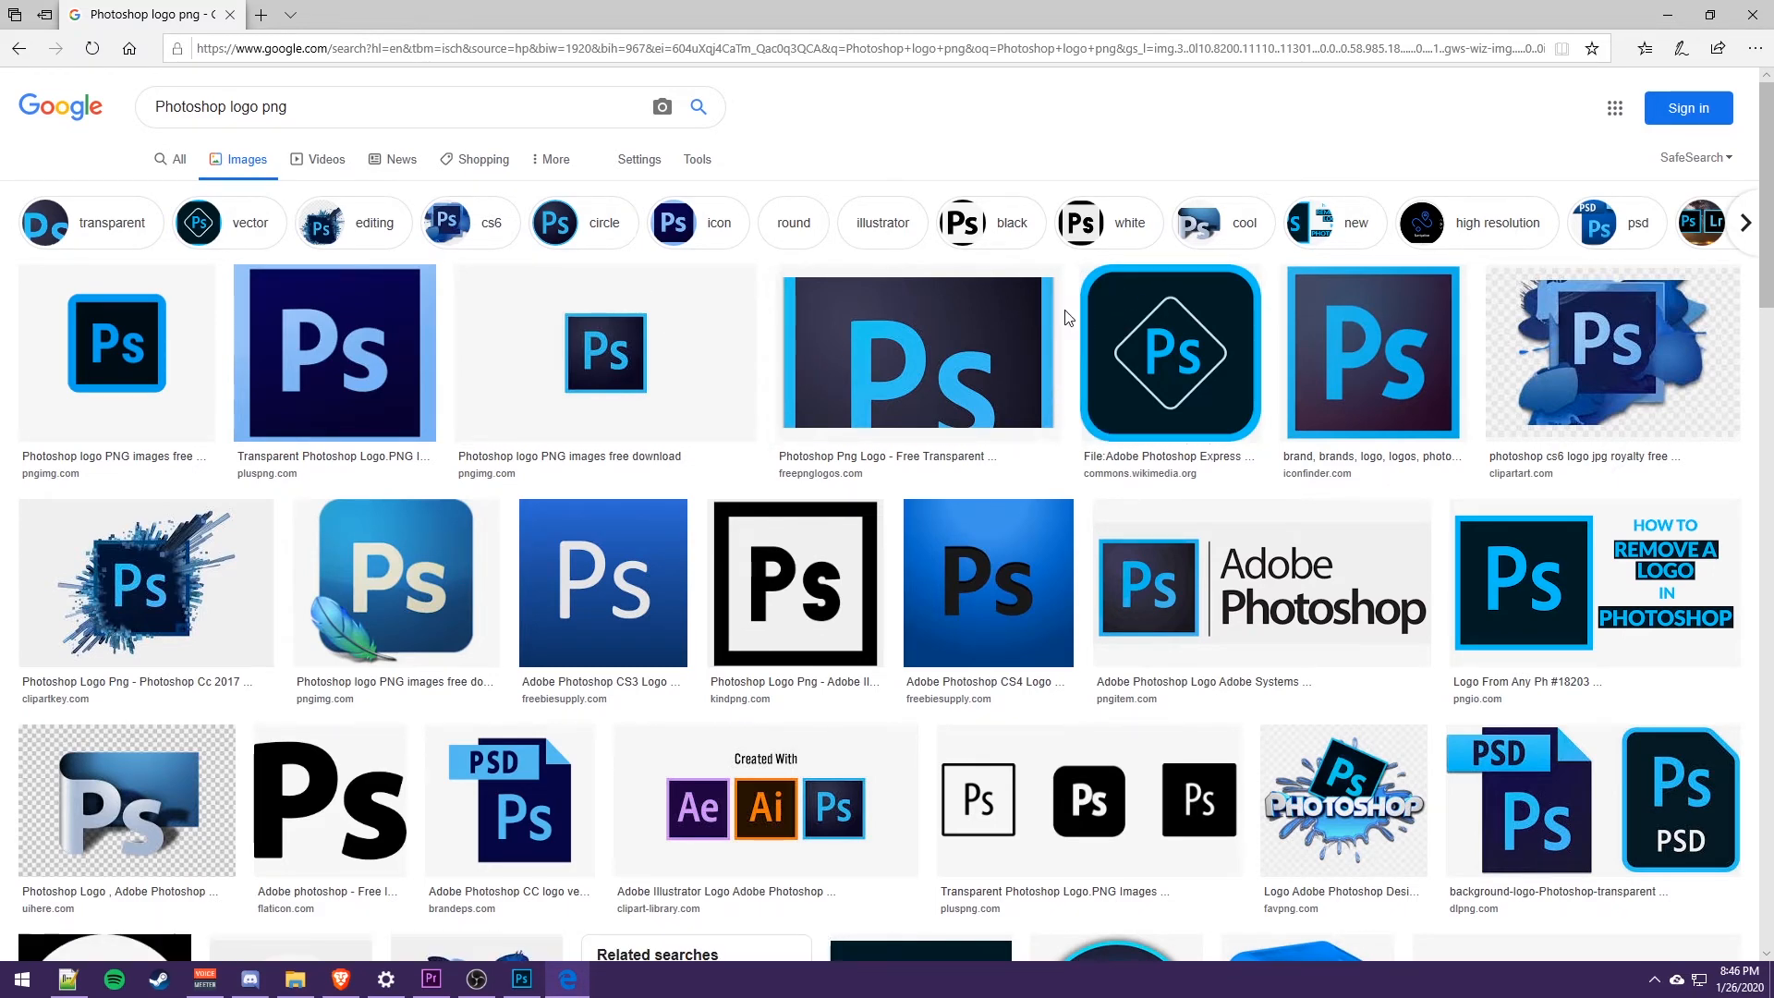
- Preview the square Photoshop logo from iconfinder.com and open its source page in a new tab
{"action": "left_click", "coordinate": [1374, 331]}
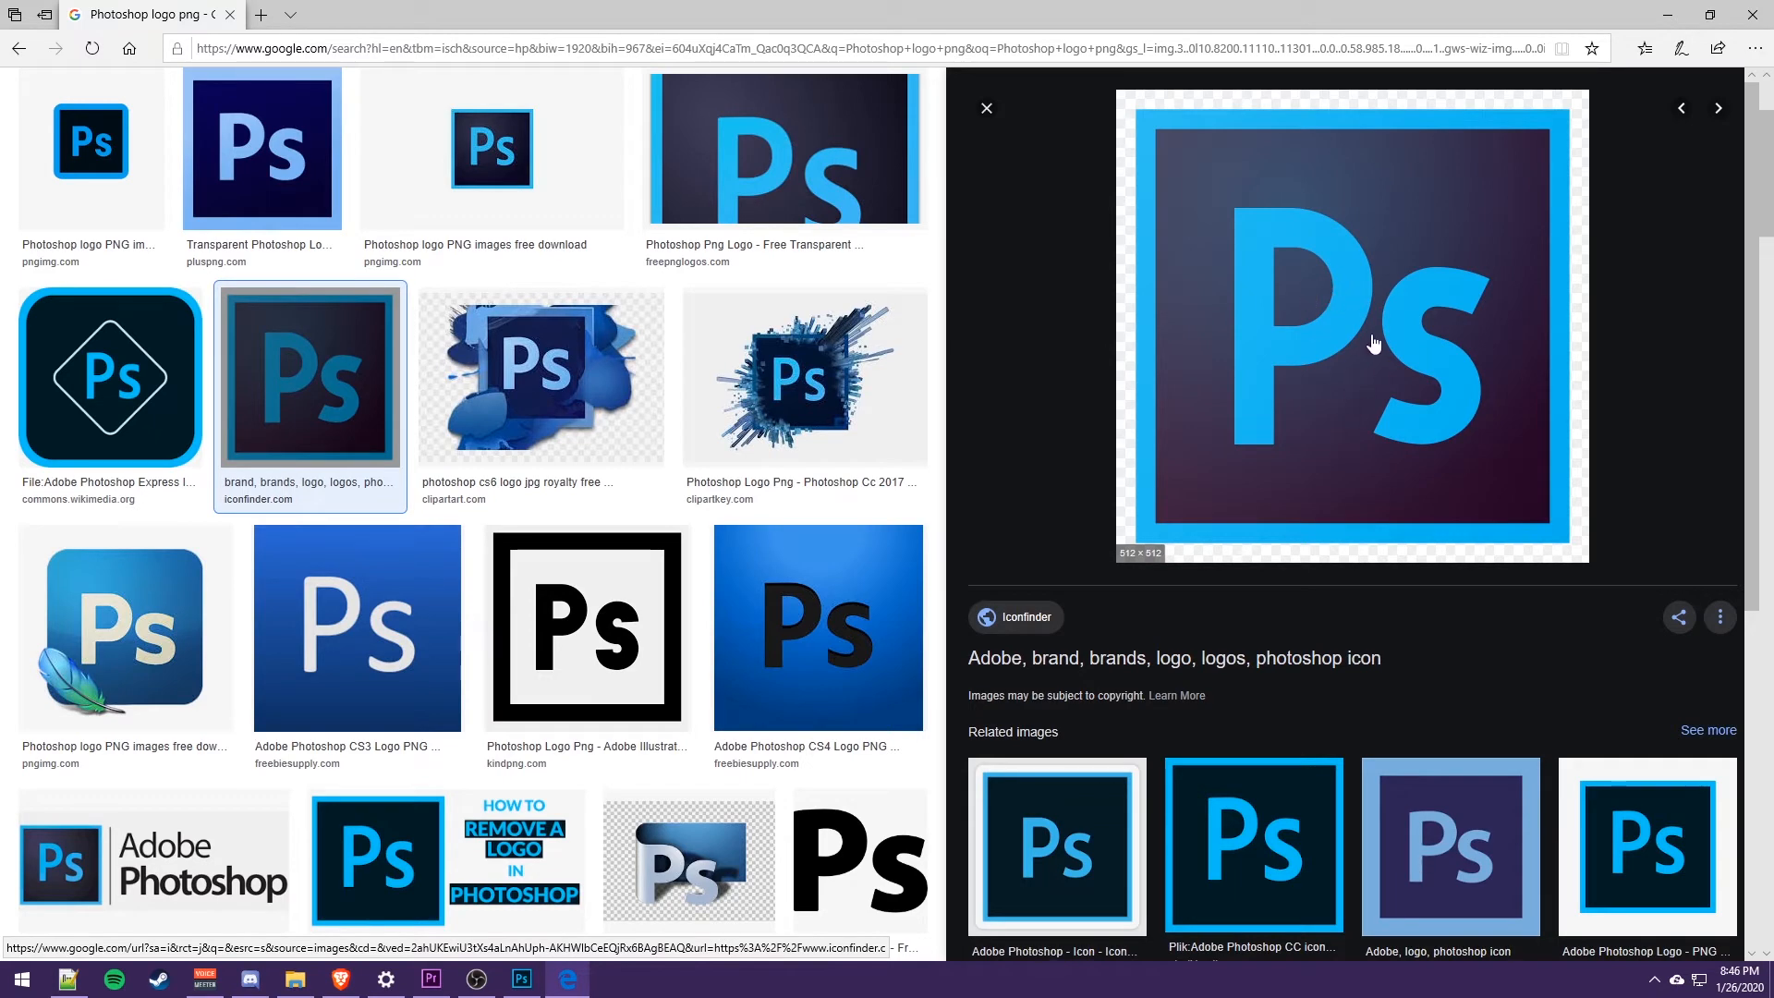
{"action": "right_click", "coordinate": [1323, 334]}
{"action": "left_click", "coordinate": [1358, 345]}
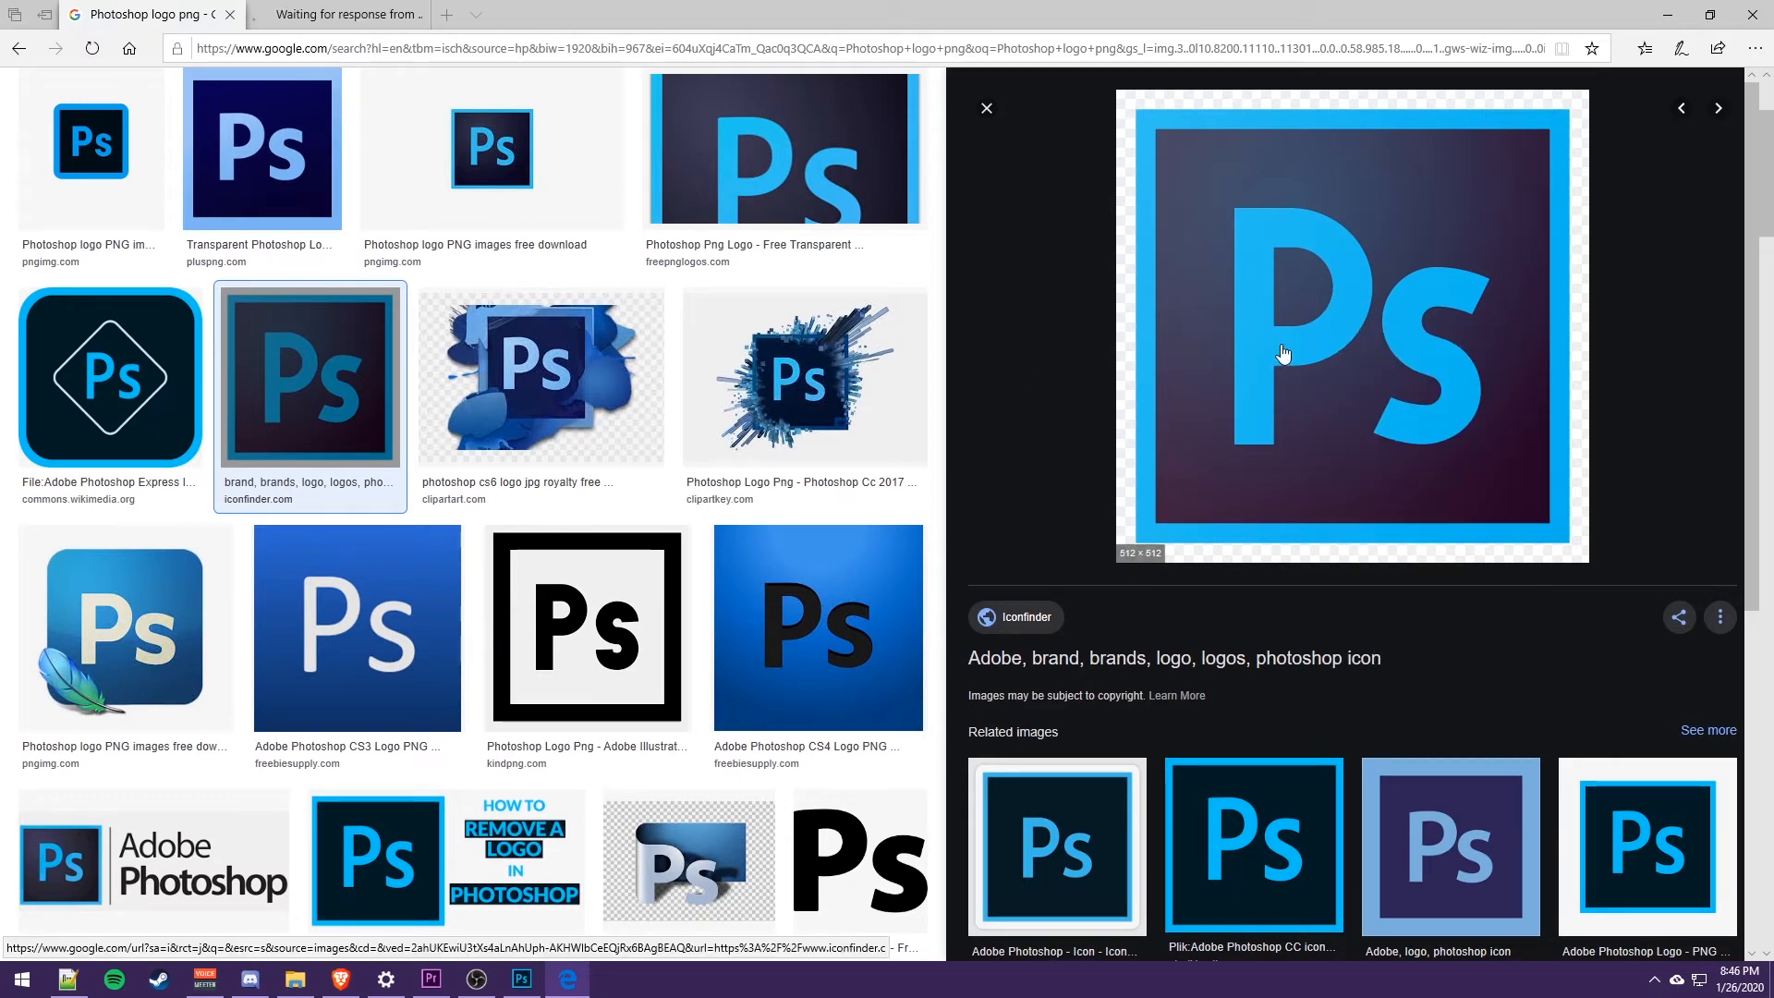
{"action": "left_click", "coordinate": [388, 8]}
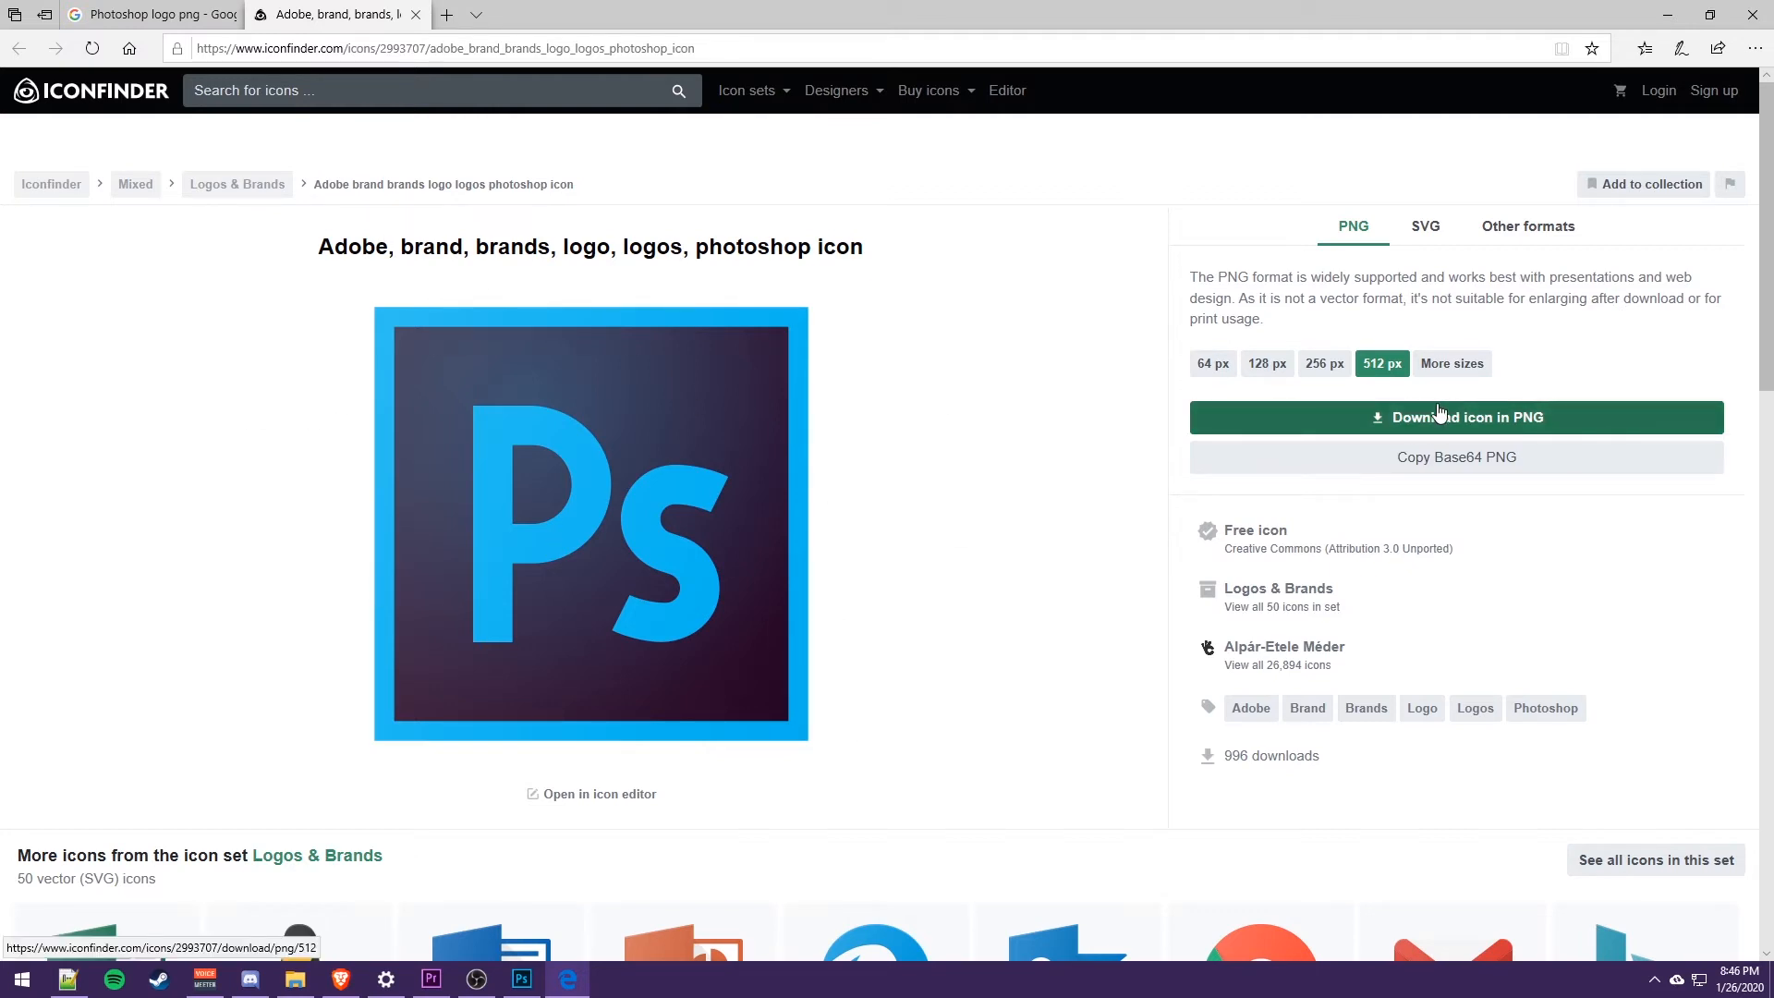
- Download the 512 px Photoshop icon as a PNG and save it in the Downloads folder under its suggested name
{"action": "left_click", "coordinate": [1480, 426]}
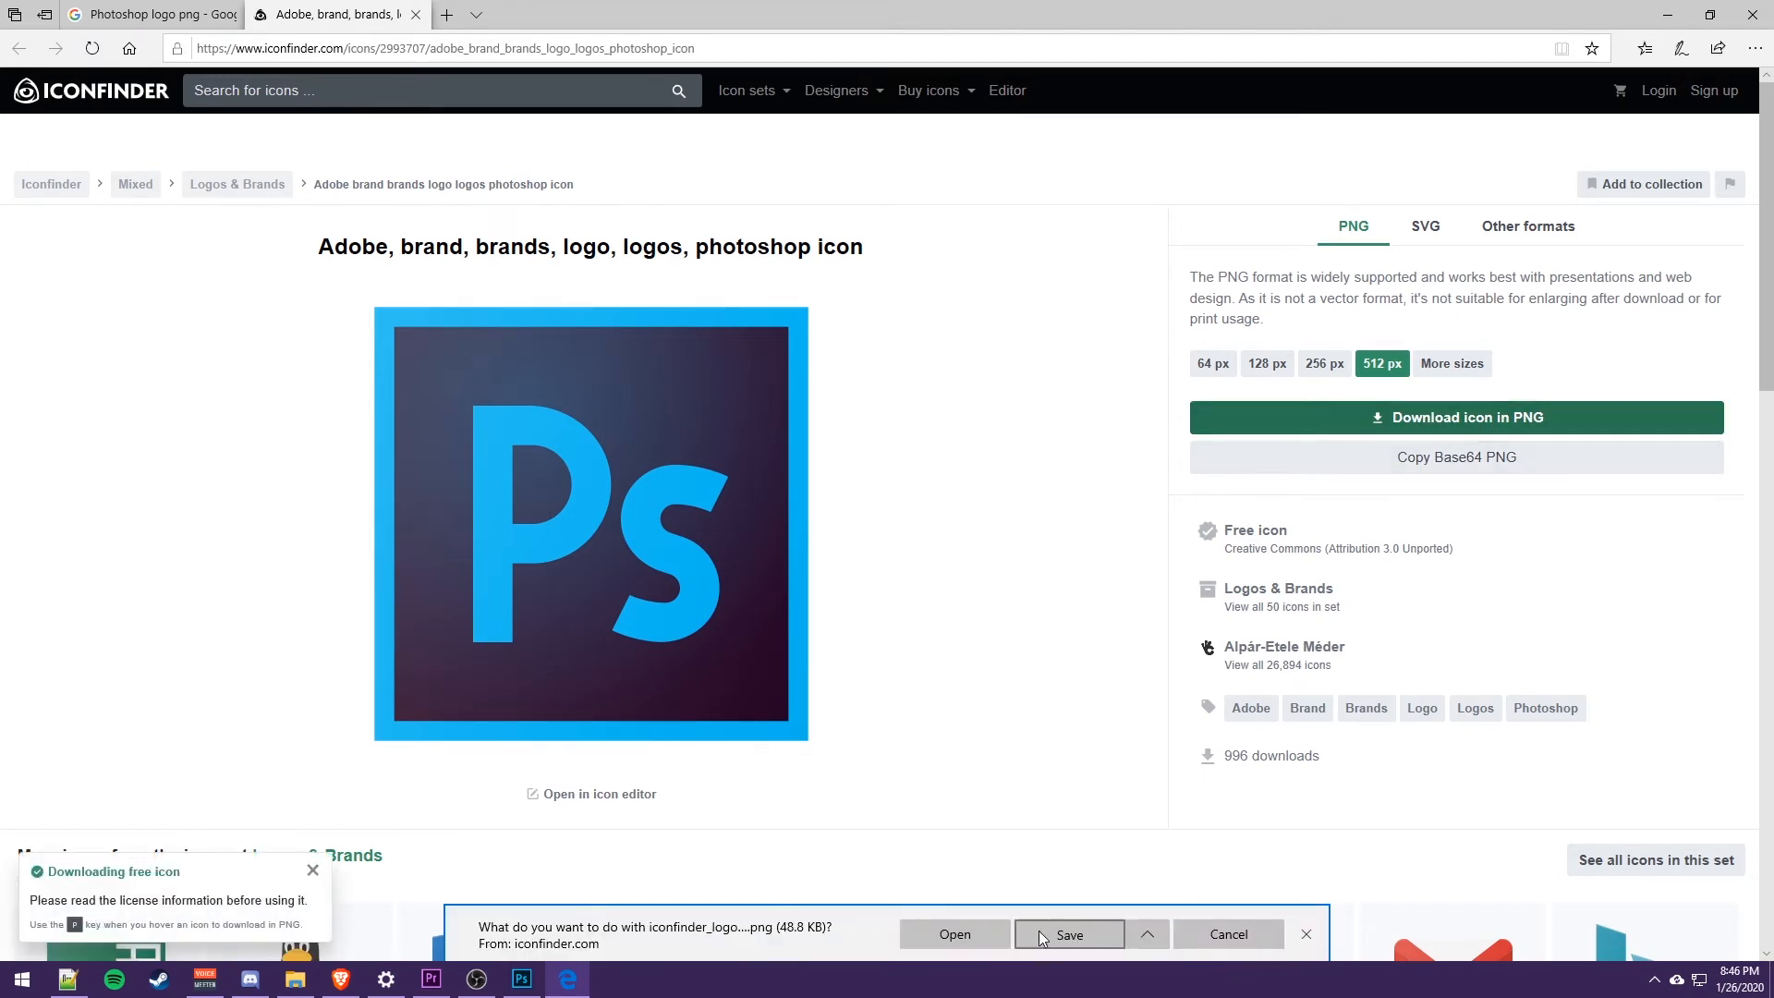
{"action": "left_click", "coordinate": [1138, 935]}
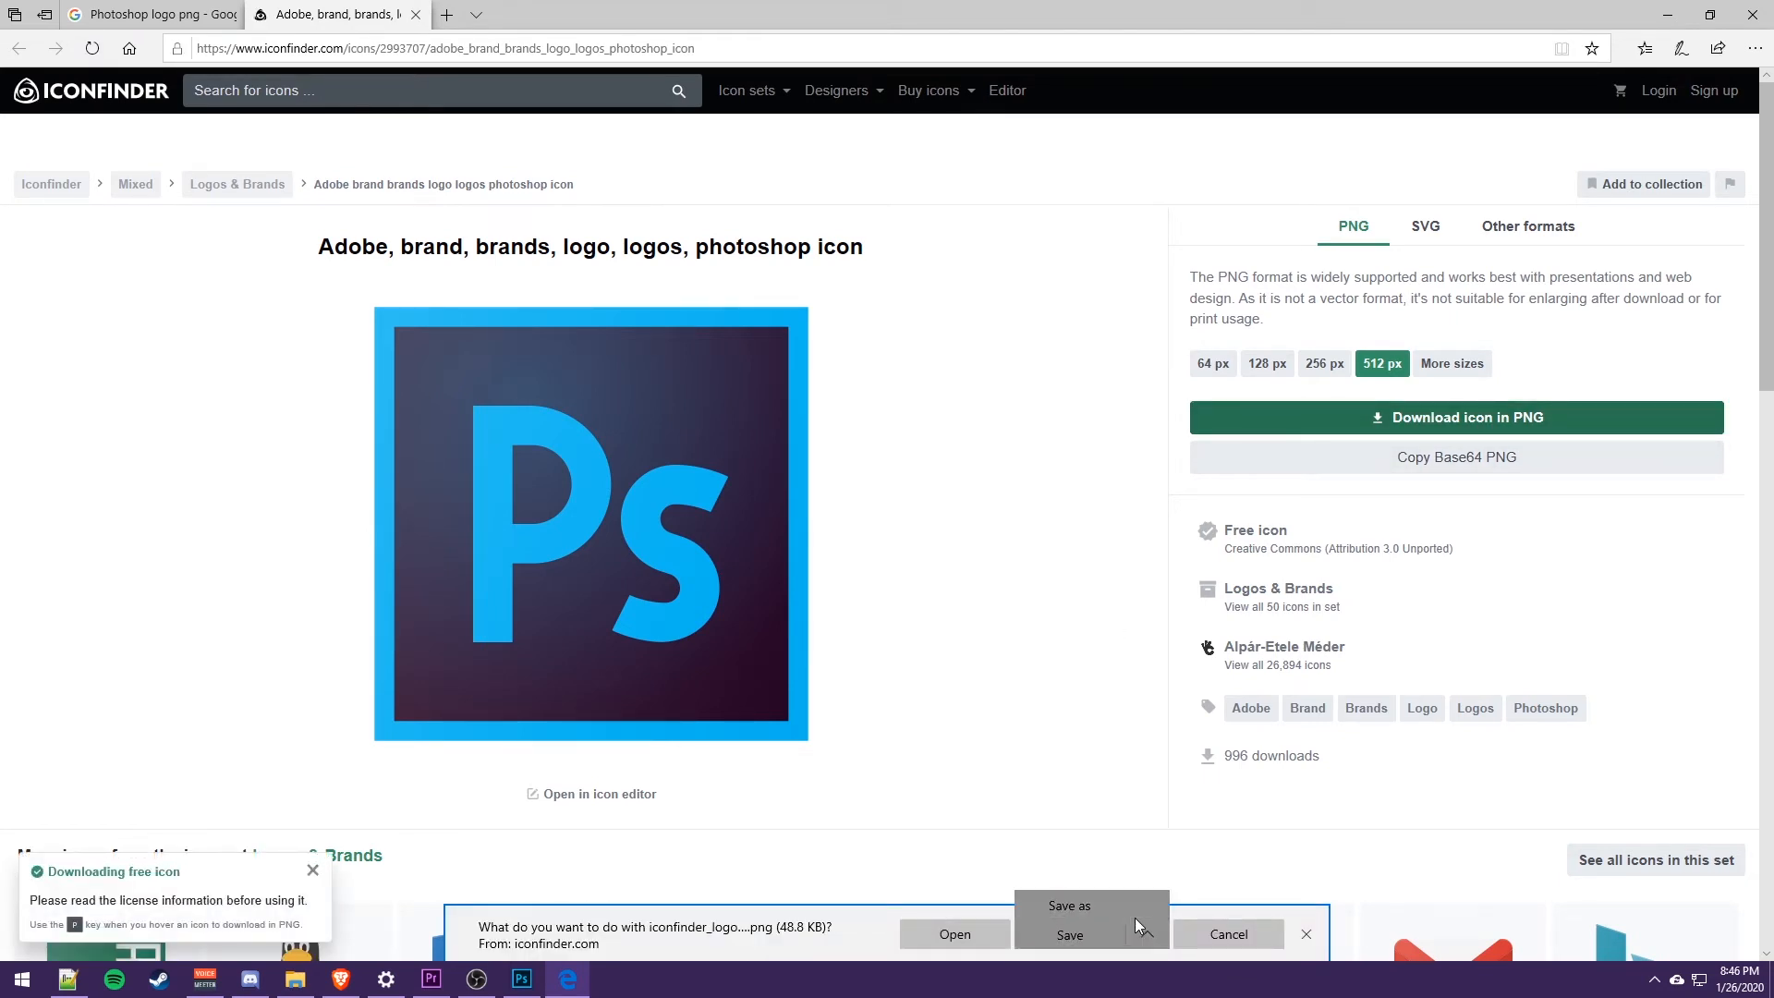
{"action": "left_click", "coordinate": [1104, 902]}
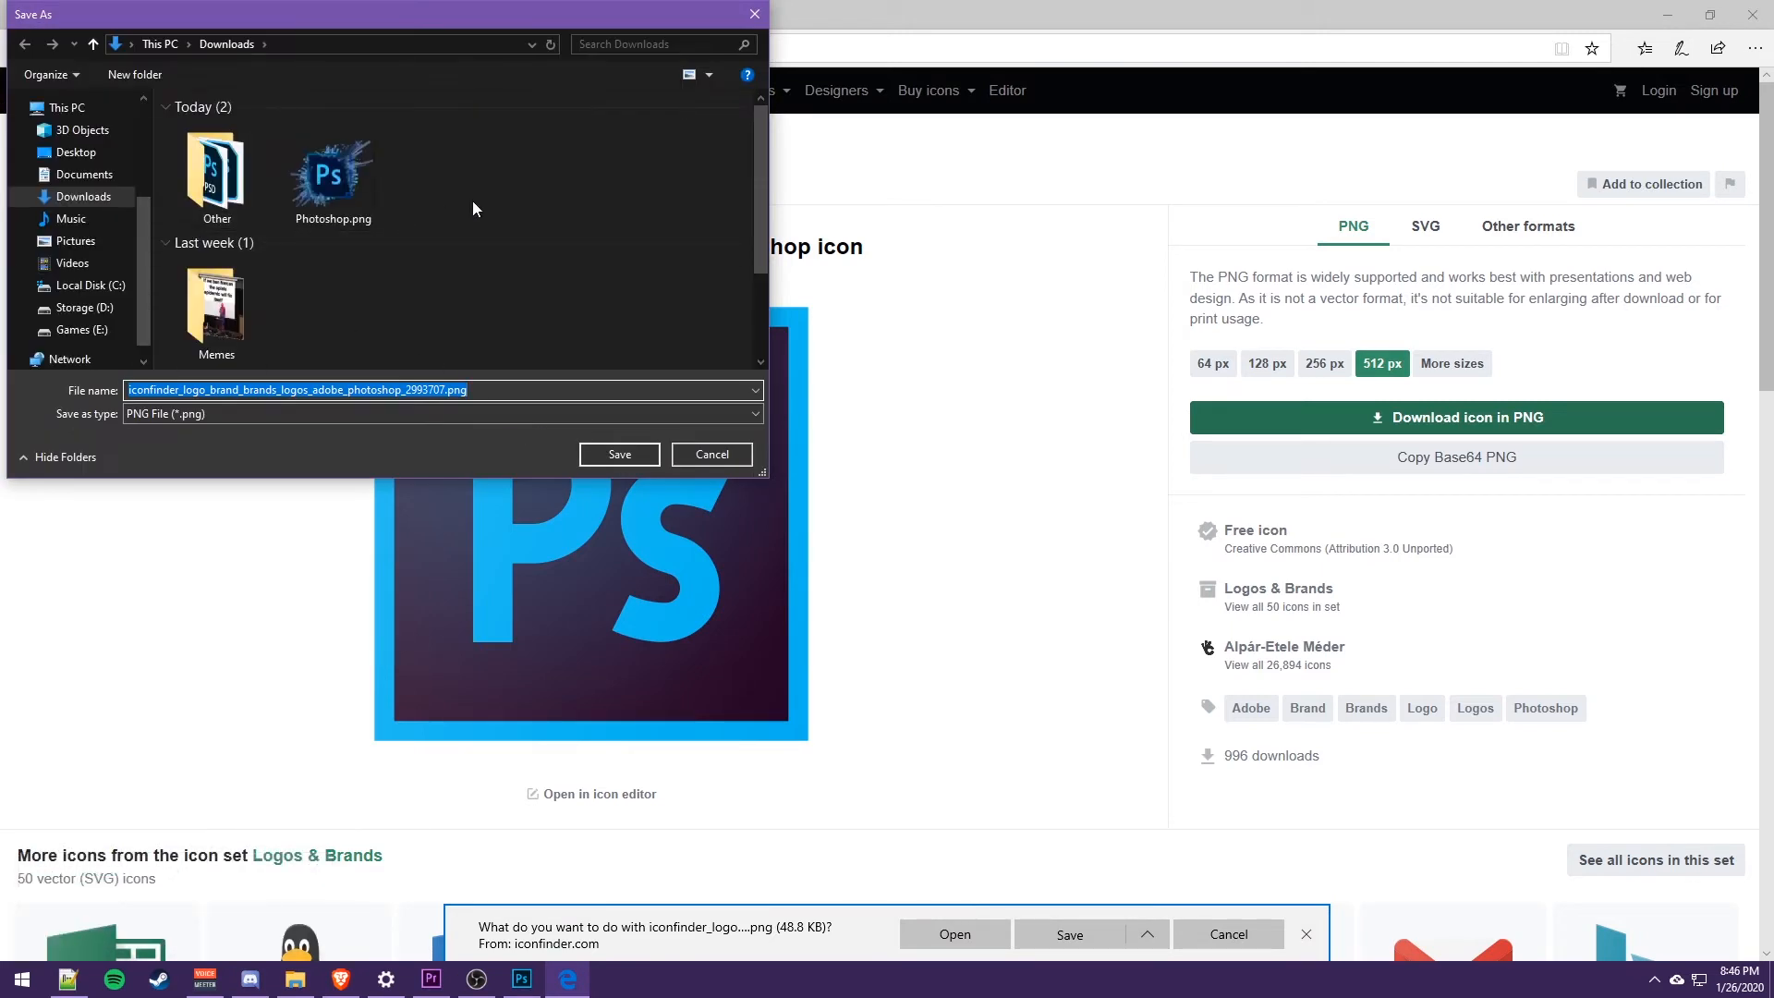
{"action": "left_click", "coordinate": [633, 451]}
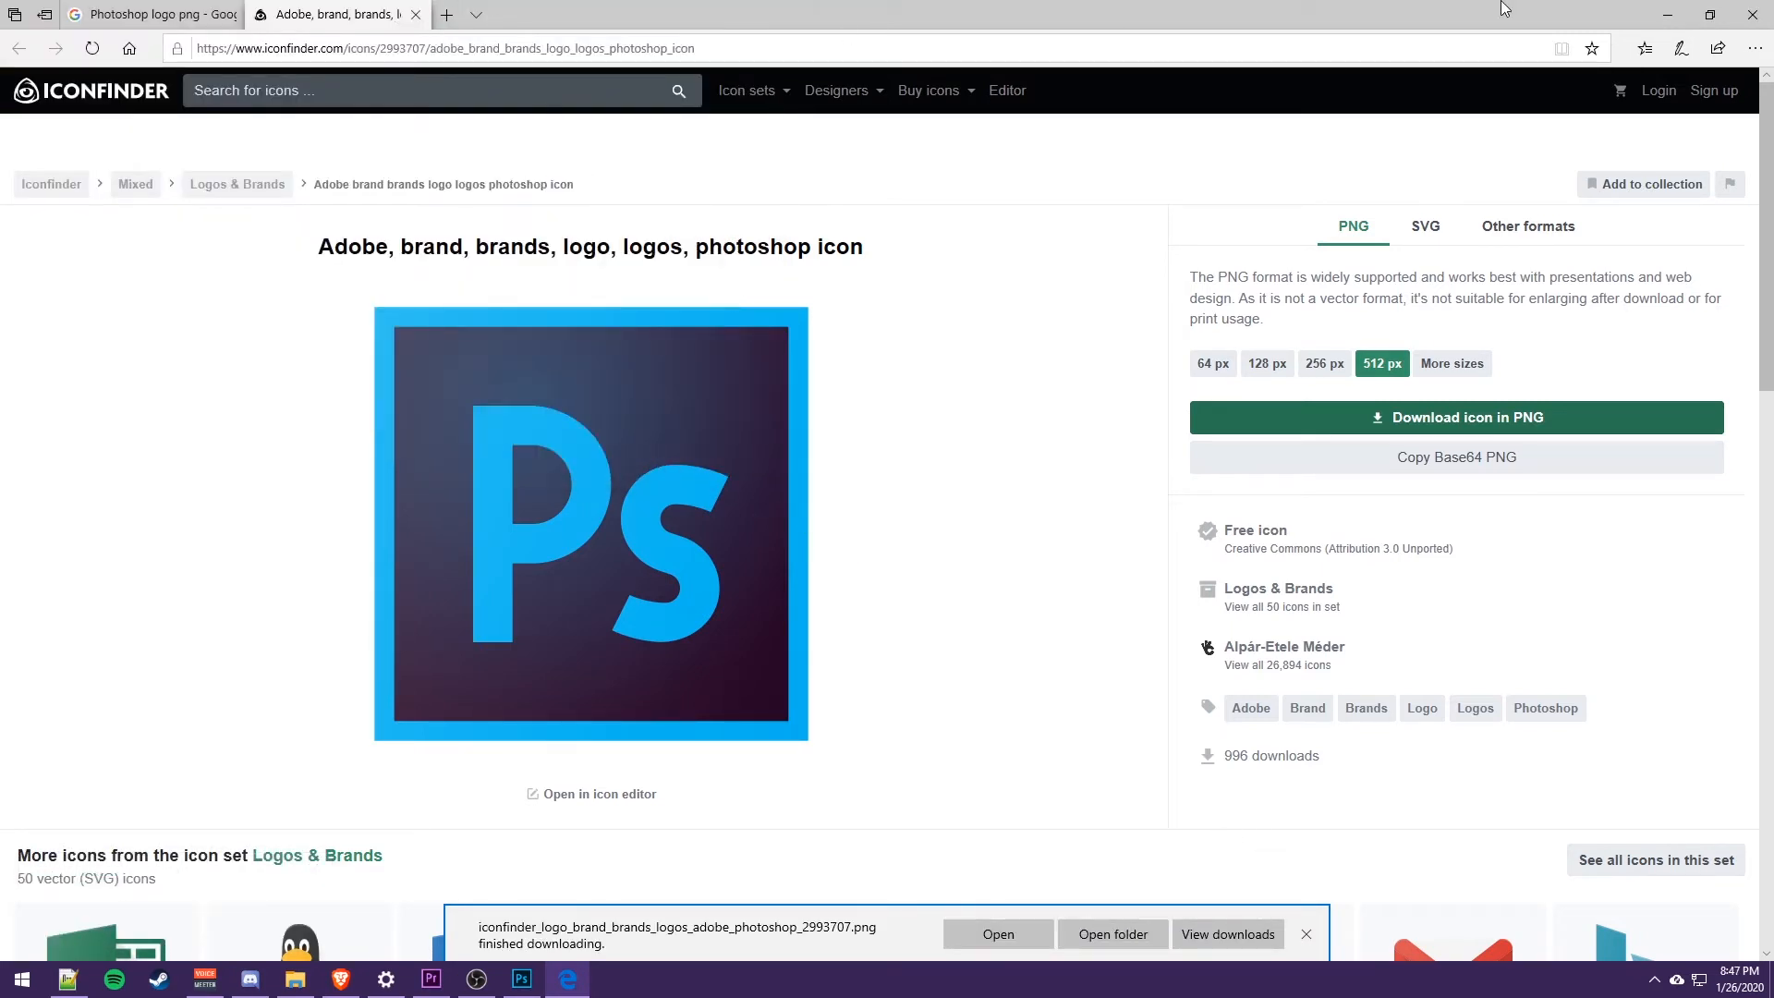
- Close the browser with all its tabs and switch to the File Explorer window
{"action": "left_click", "coordinate": [1752, 14]}
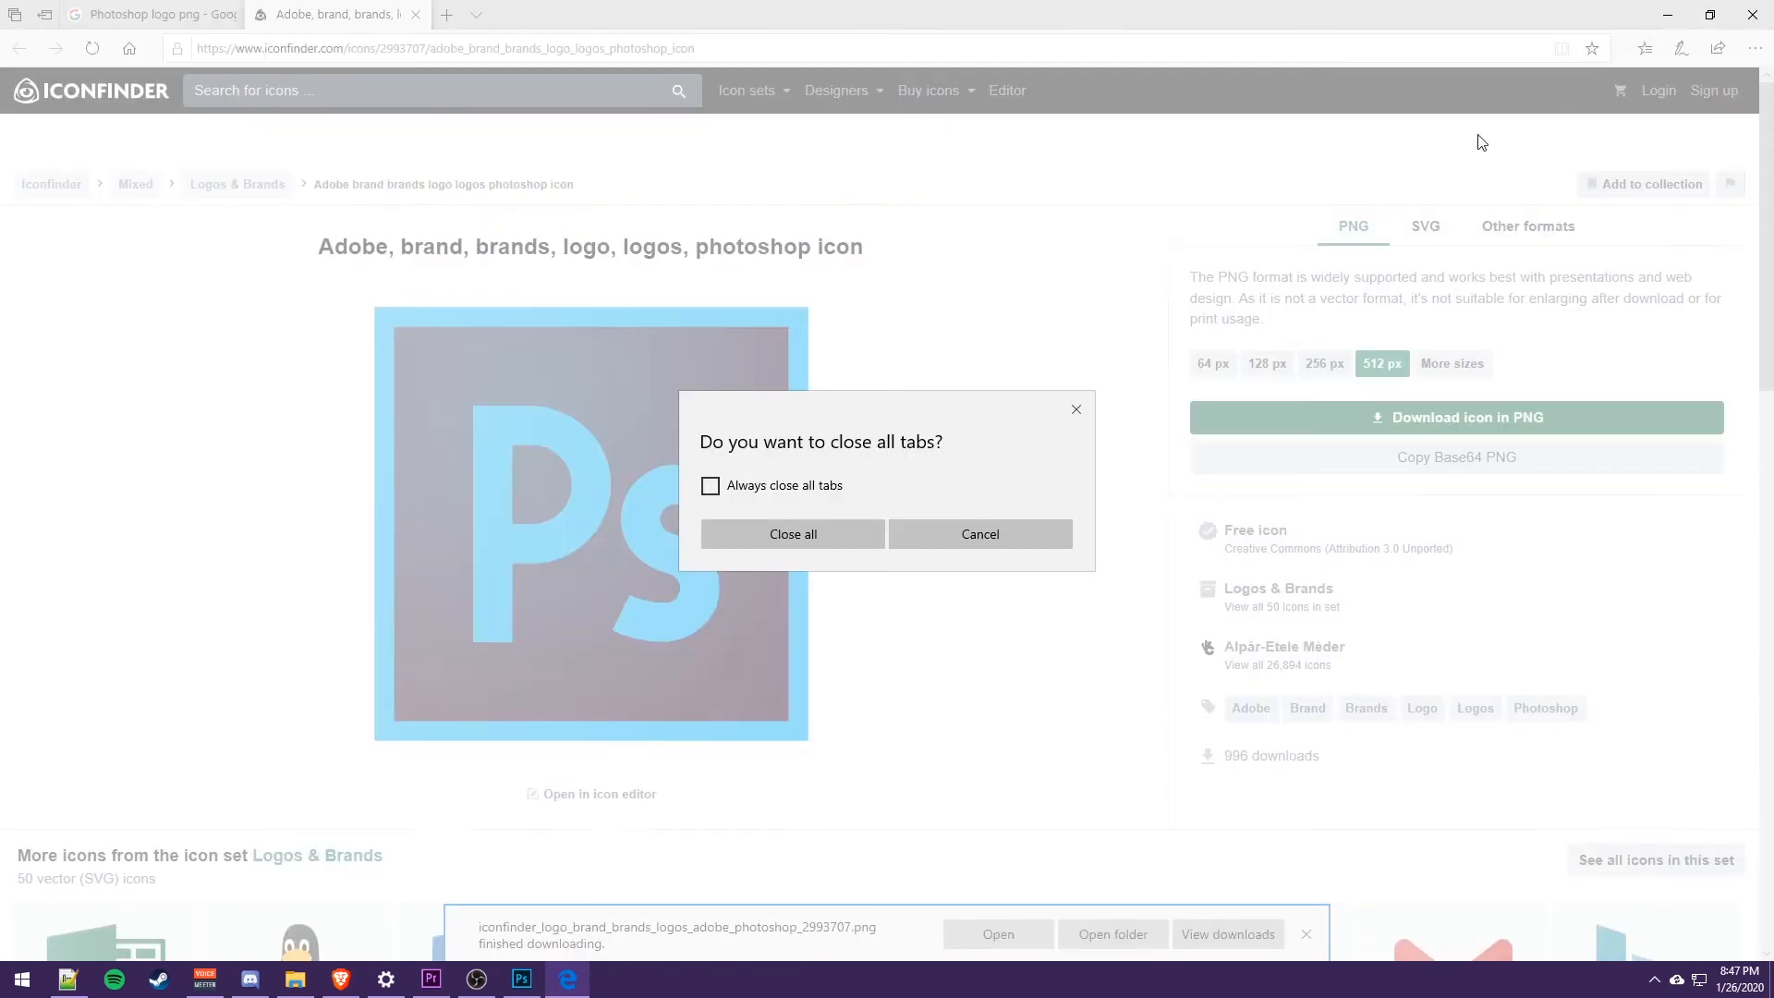
{"action": "left_click", "coordinate": [798, 529]}
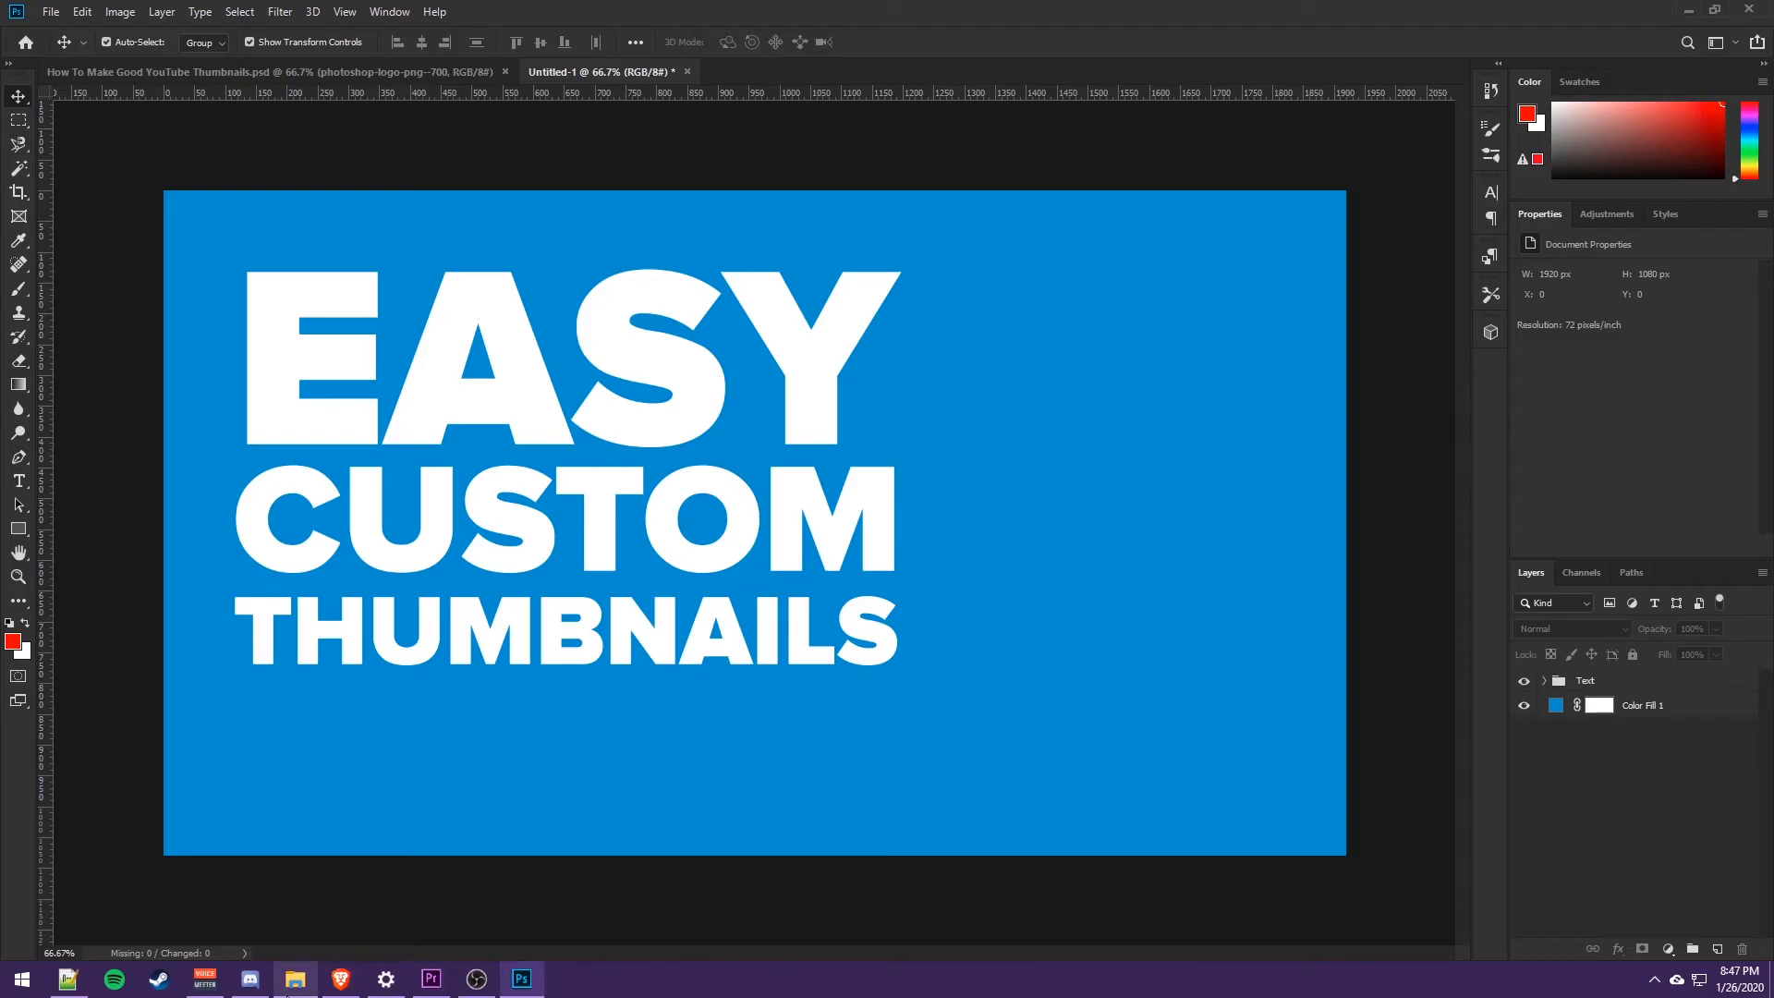
{"action": "left_click", "coordinate": [295, 978]}
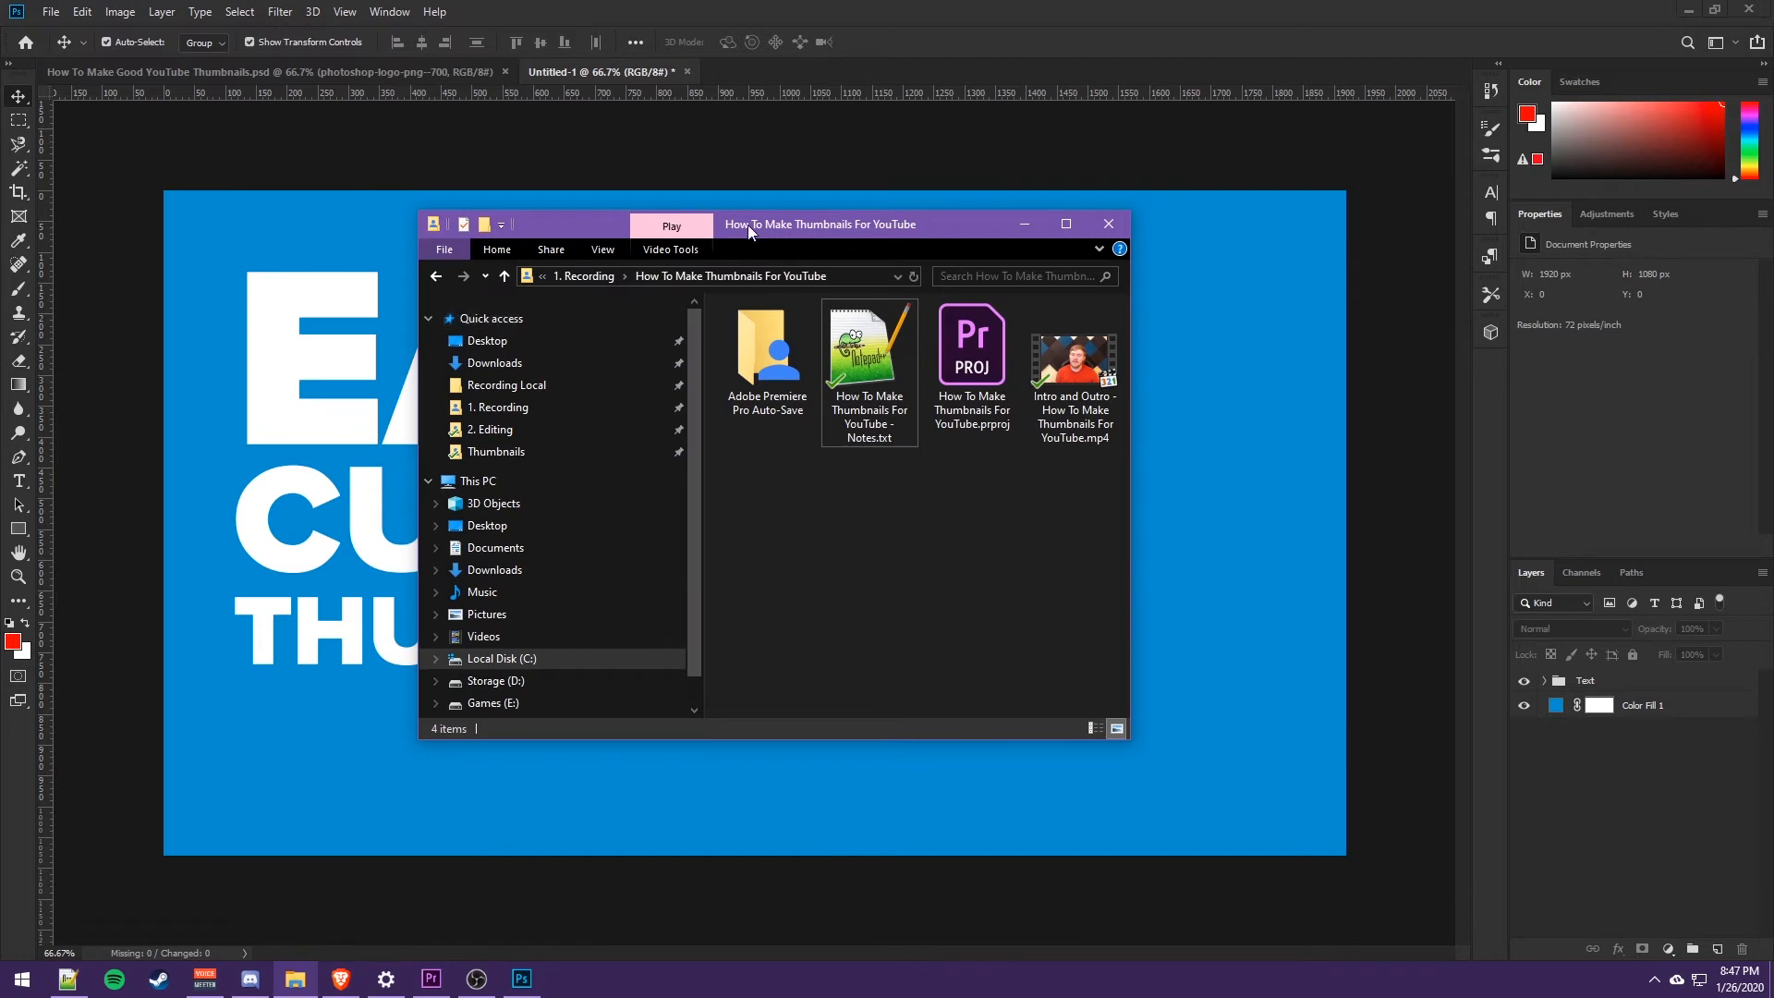
- Place the downloaded Photoshop icon from the Downloads folder into the thumbnail document in Photoshop
{"action": "left_click_drag", "start_coordinate": [753, 228], "coordinate": [822, 167]}
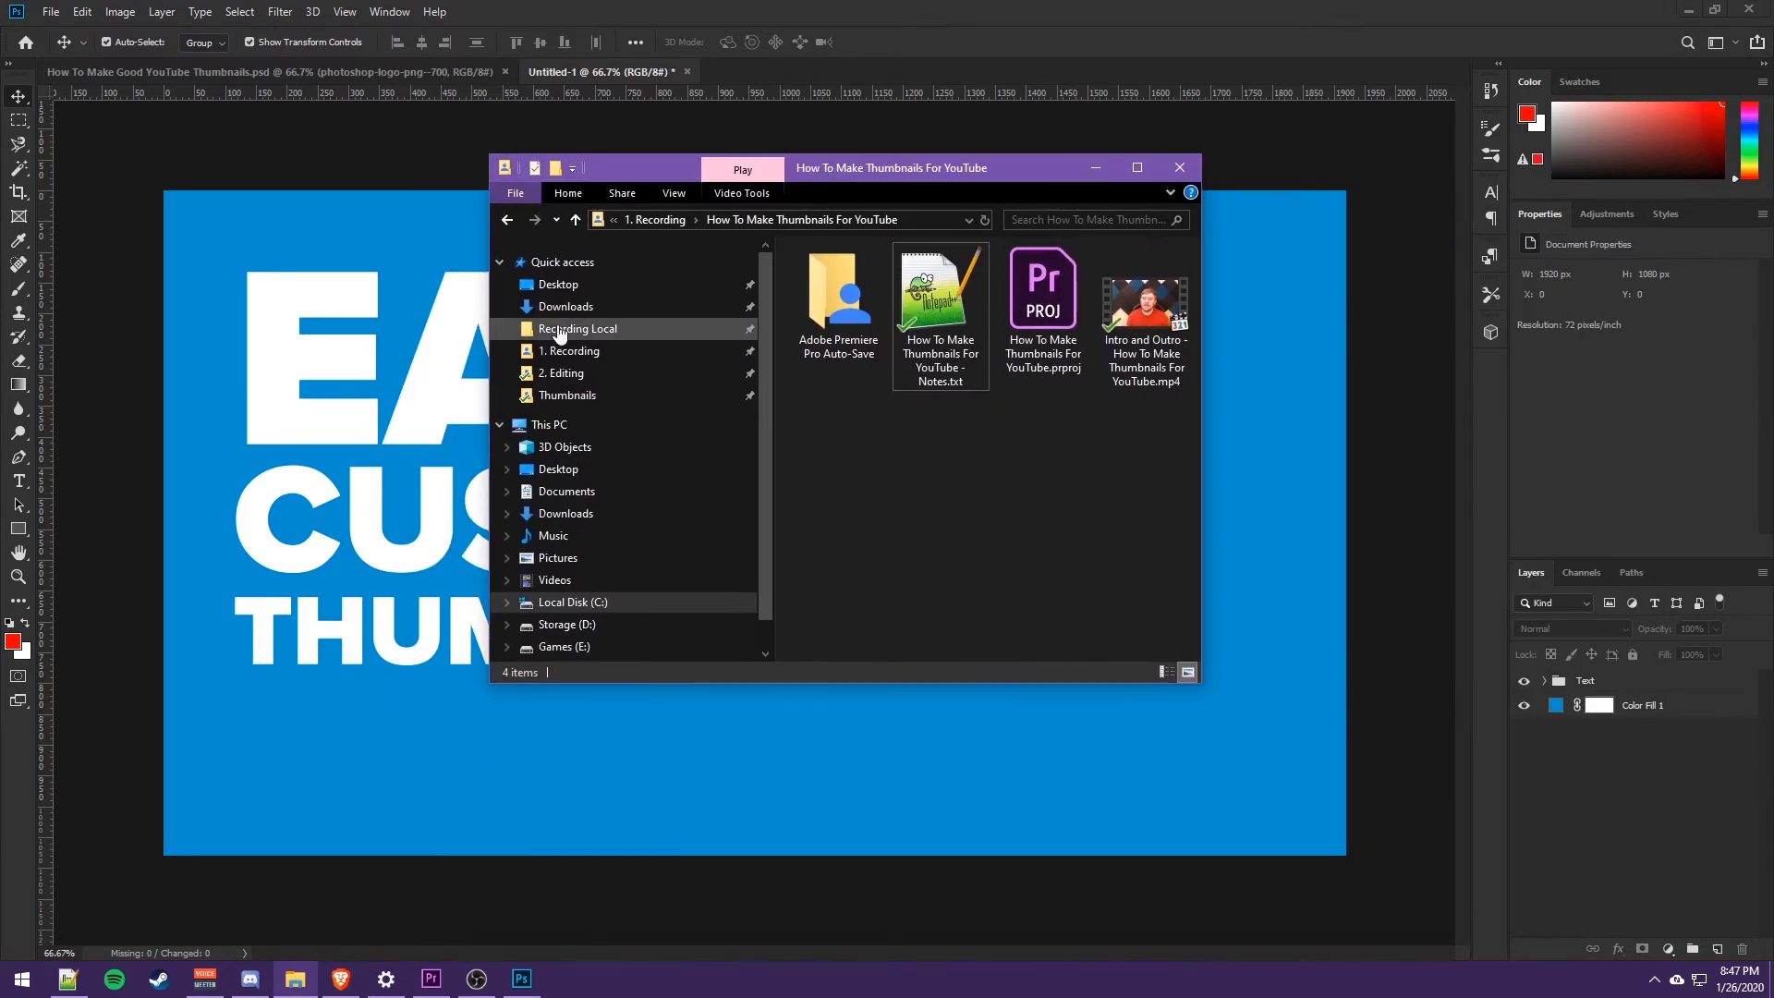
{"action": "left_click", "coordinate": [517, 305]}
{"action": "left_click_drag", "start_coordinate": [996, 174], "coordinate": [1603, 176]}
{"action": "left_click_drag", "start_coordinate": [1591, 305], "coordinate": [950, 386]}
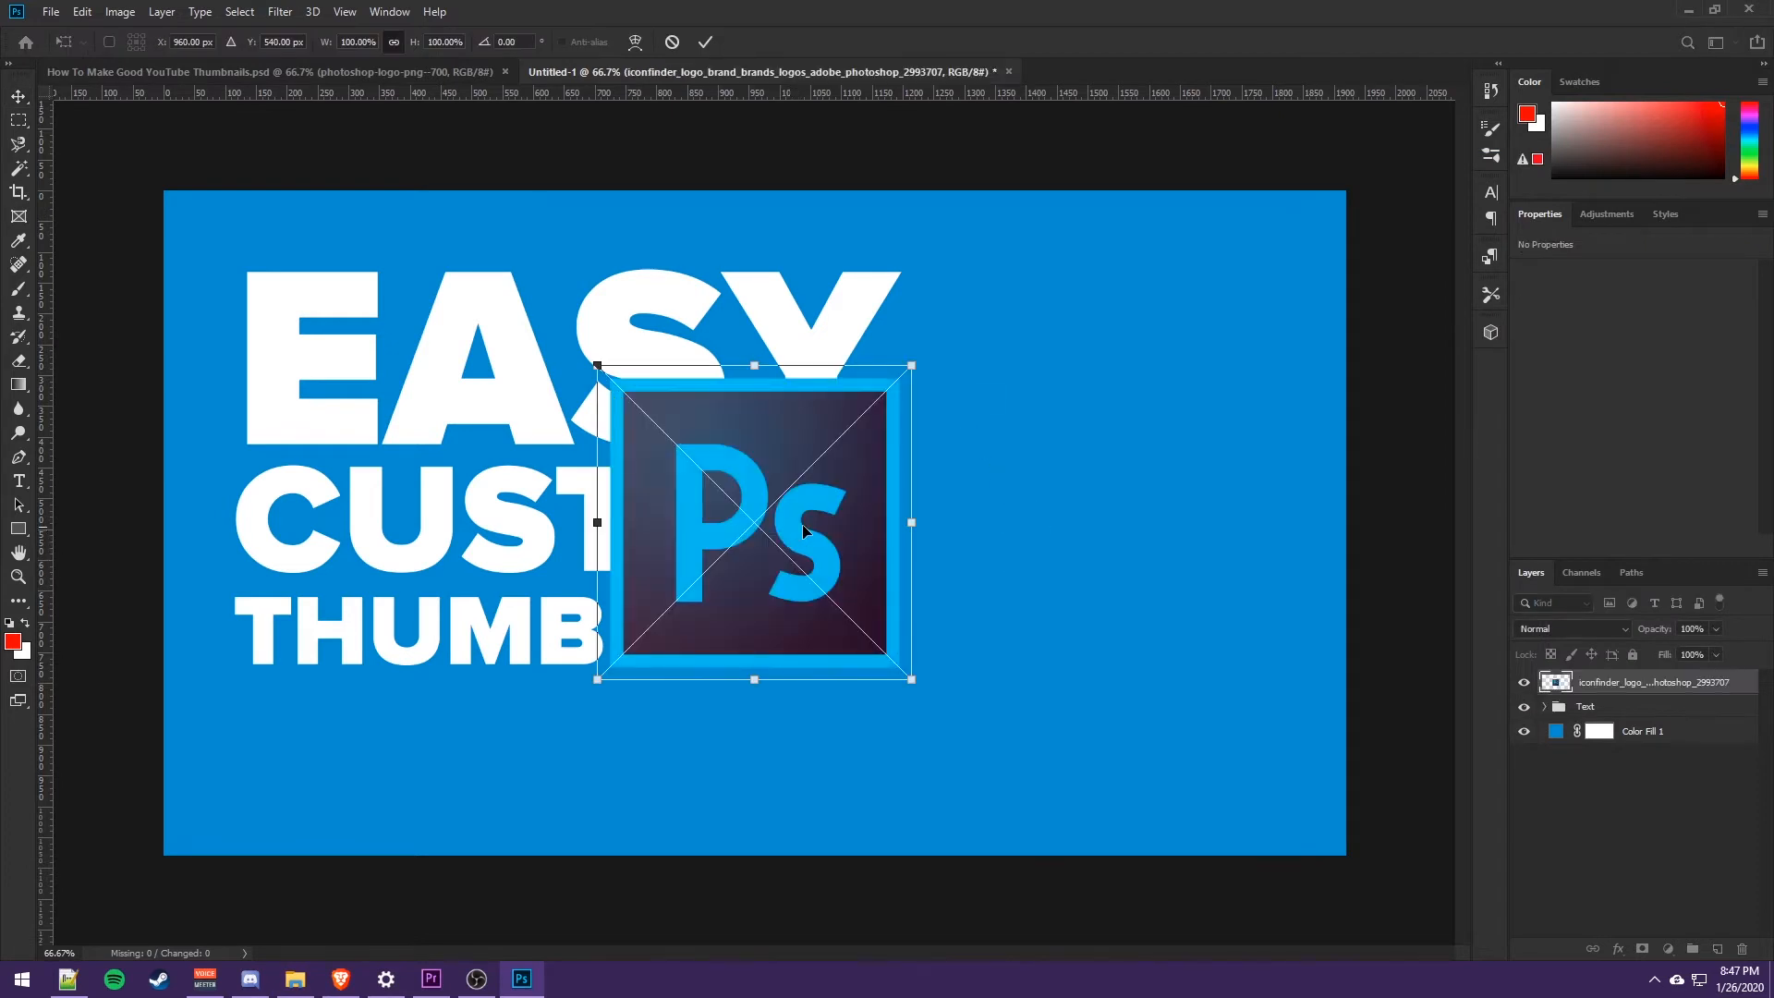
- Move the placed Photoshop logo to the right of the title text and enlarge it to about 629 px square
{"action": "left_click_drag", "start_coordinate": [882, 519], "coordinate": [1214, 523]}
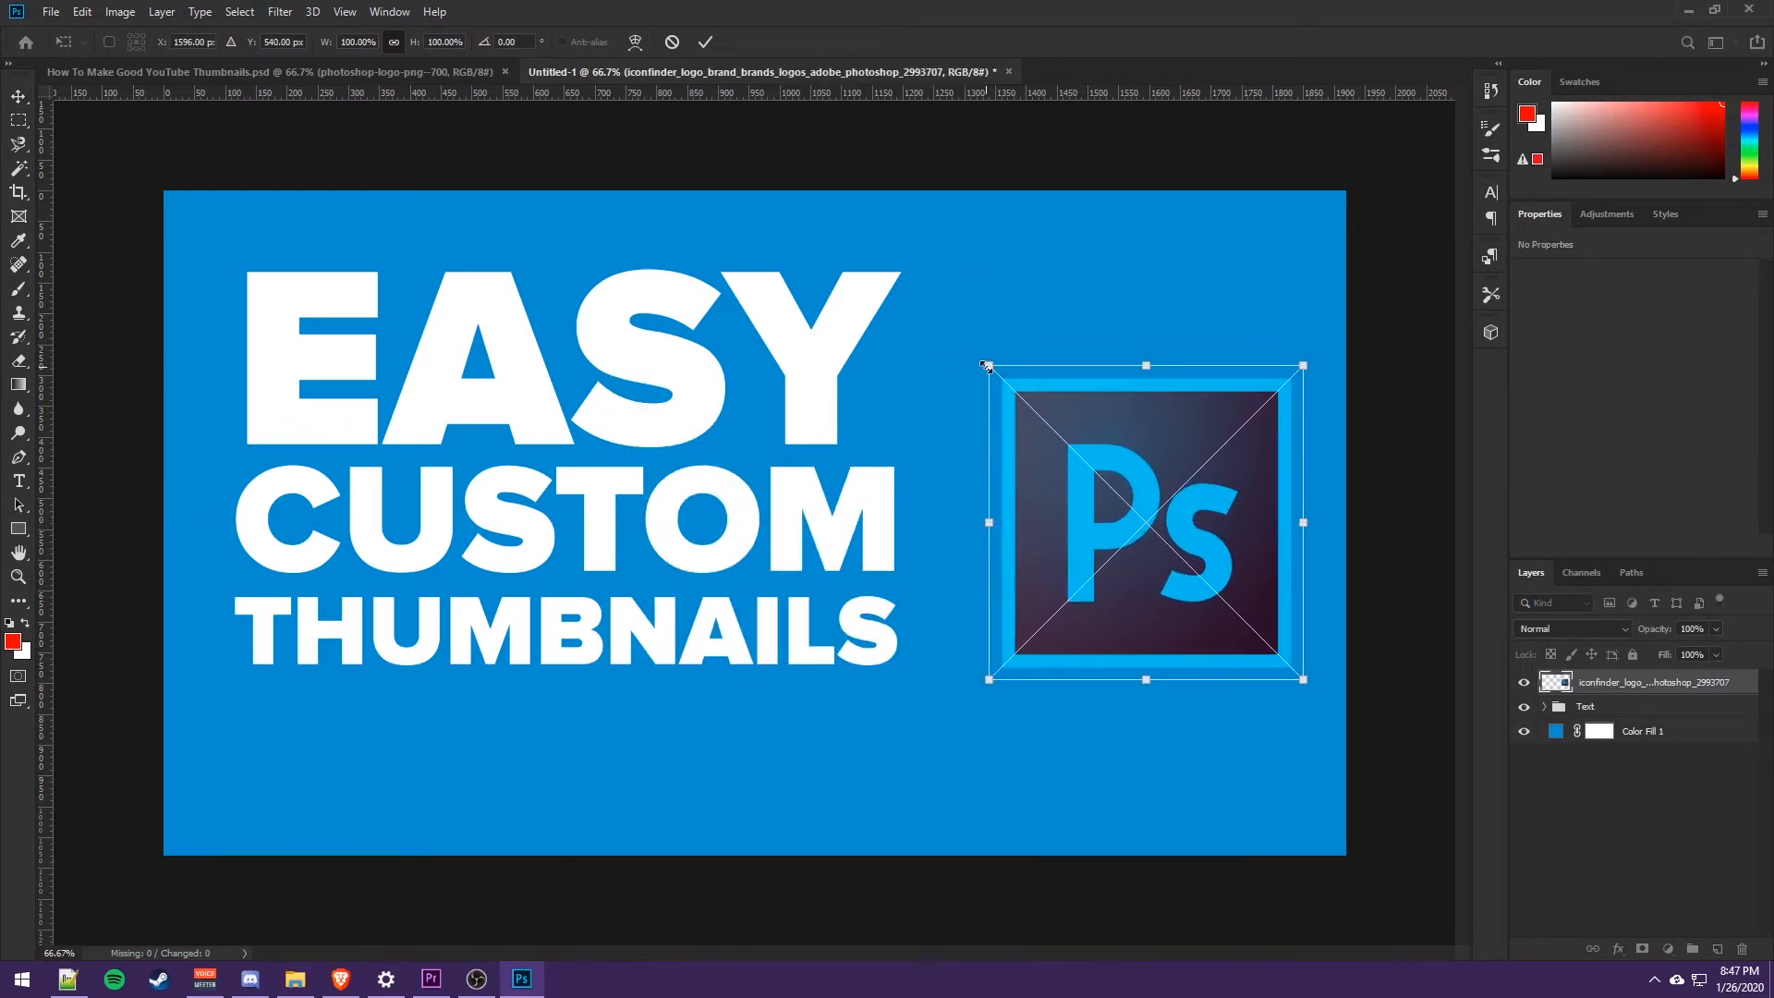
{"action": "left_click_drag", "start_coordinate": [987, 366], "coordinate": [860, 276]}
{"action": "left_click_drag", "start_coordinate": [1130, 449], "coordinate": [1160, 459]}
{"action": "left_click", "coordinate": [707, 44]}
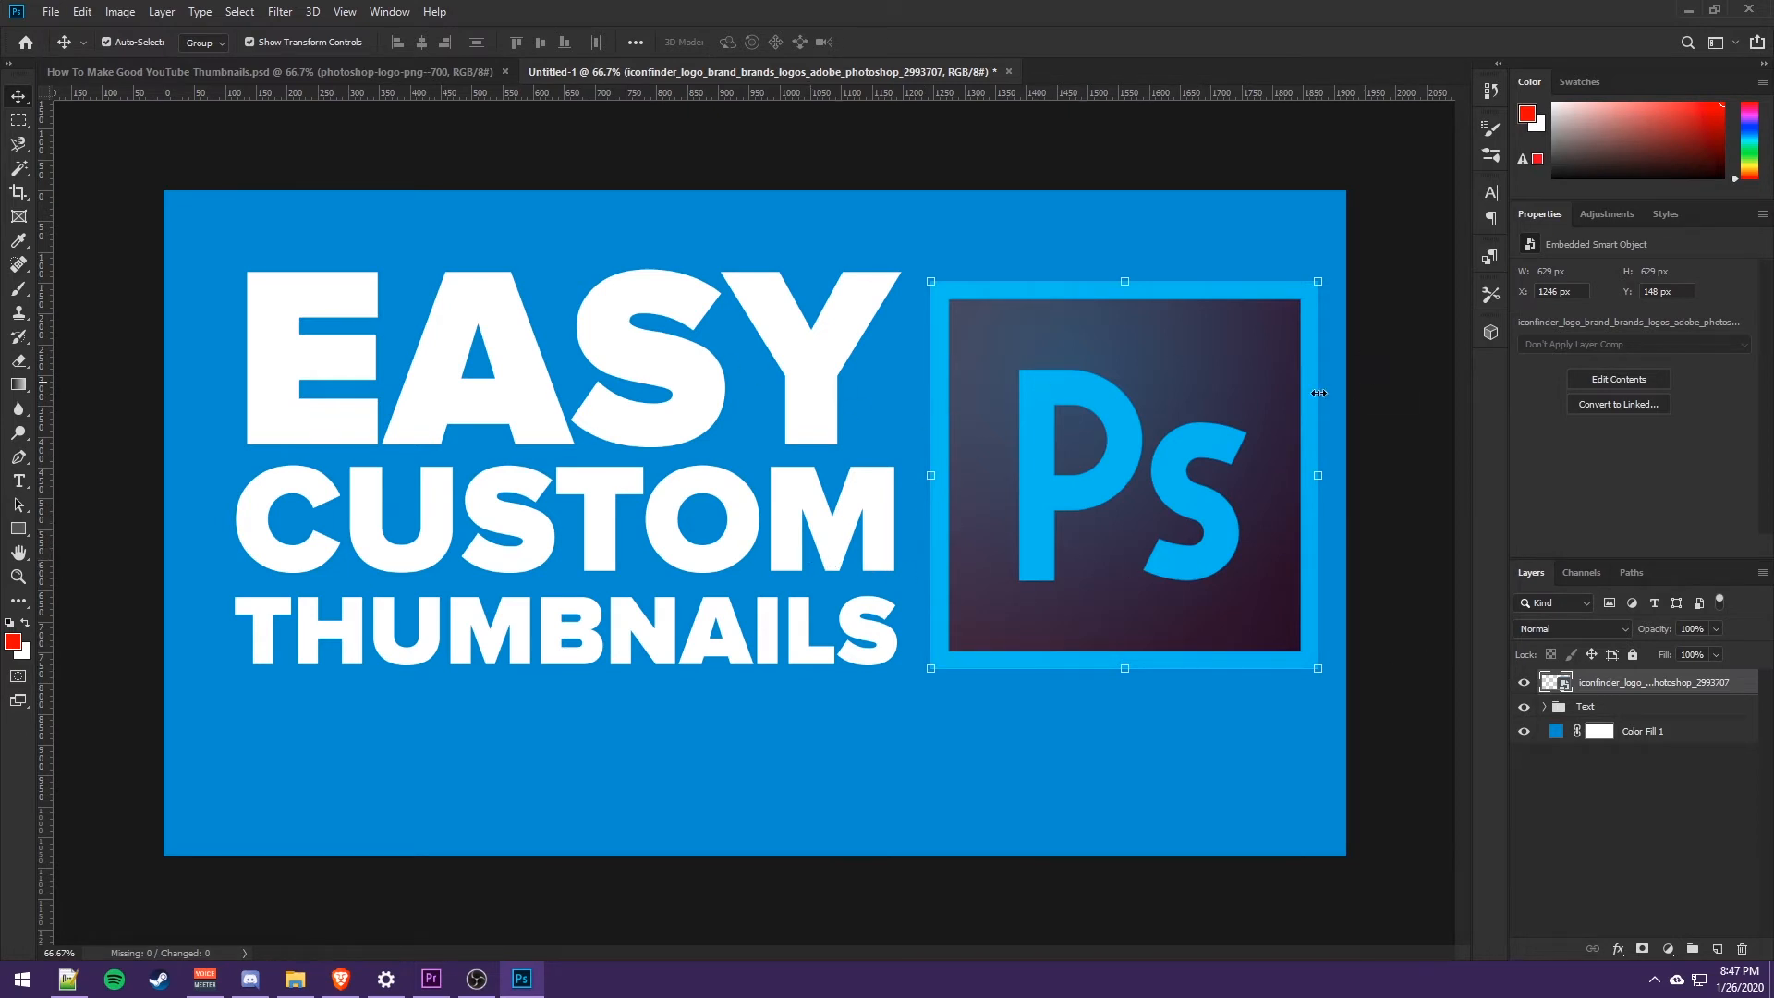
- Nudge the Text group about 40 px to the left, away from the logo
{"action": "left_click", "coordinate": [1630, 707]}
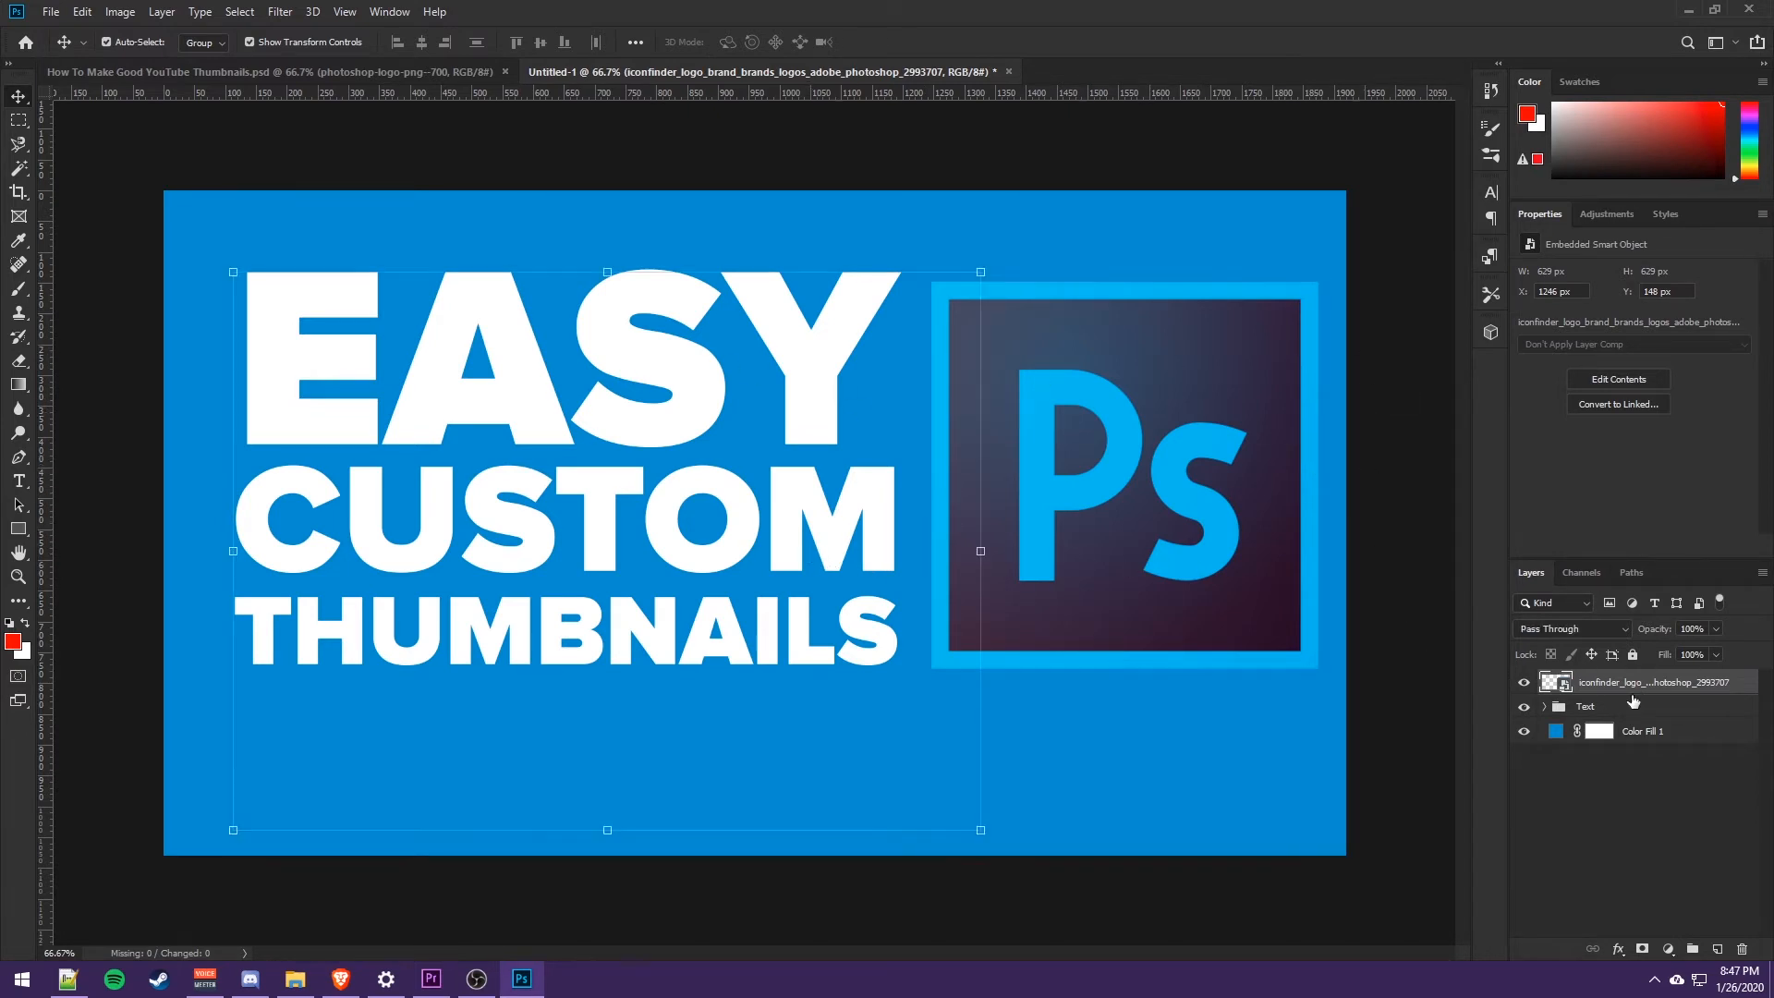
{"action": "key", "text": "shift+Left"}
{"action": "key", "text": "shift+Left"}
{"action": "key", "text": "shift+Left"}
{"action": "key", "text": "shift+Left"}
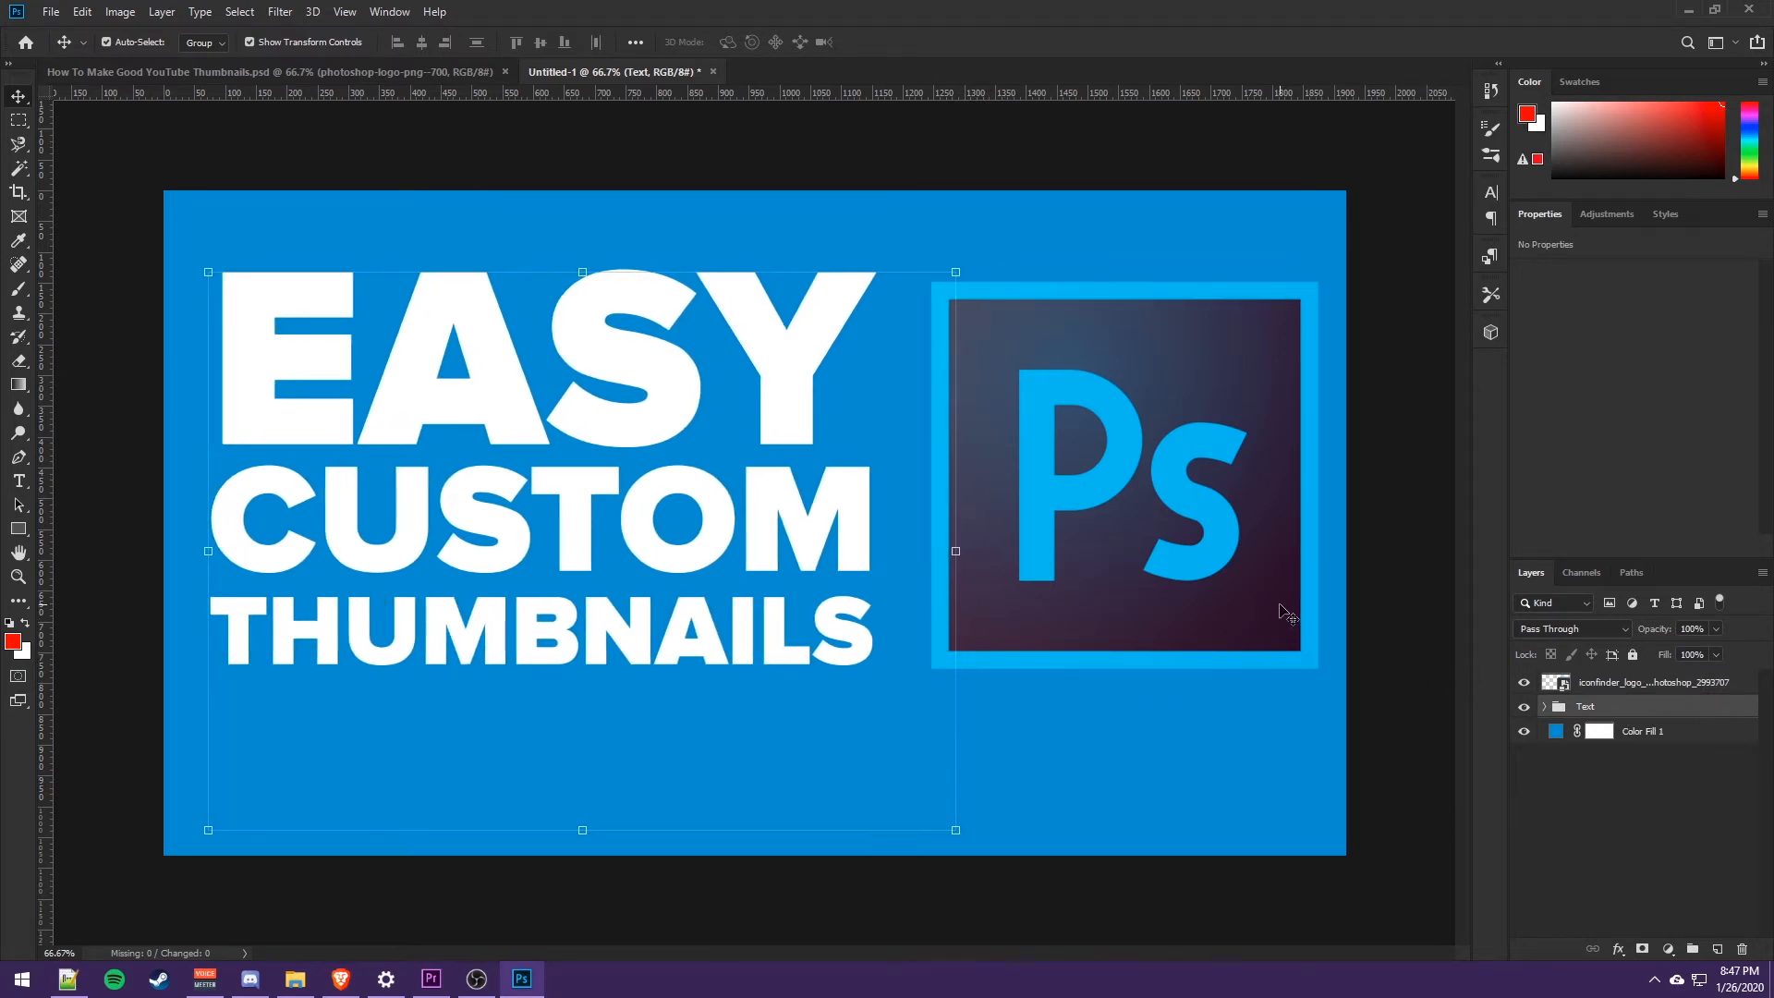
- Nudge the Photoshop logo left to an X position of 1232 px
{"action": "left_click", "coordinate": [1256, 588]}
{"action": "key", "text": "shift+Left"}
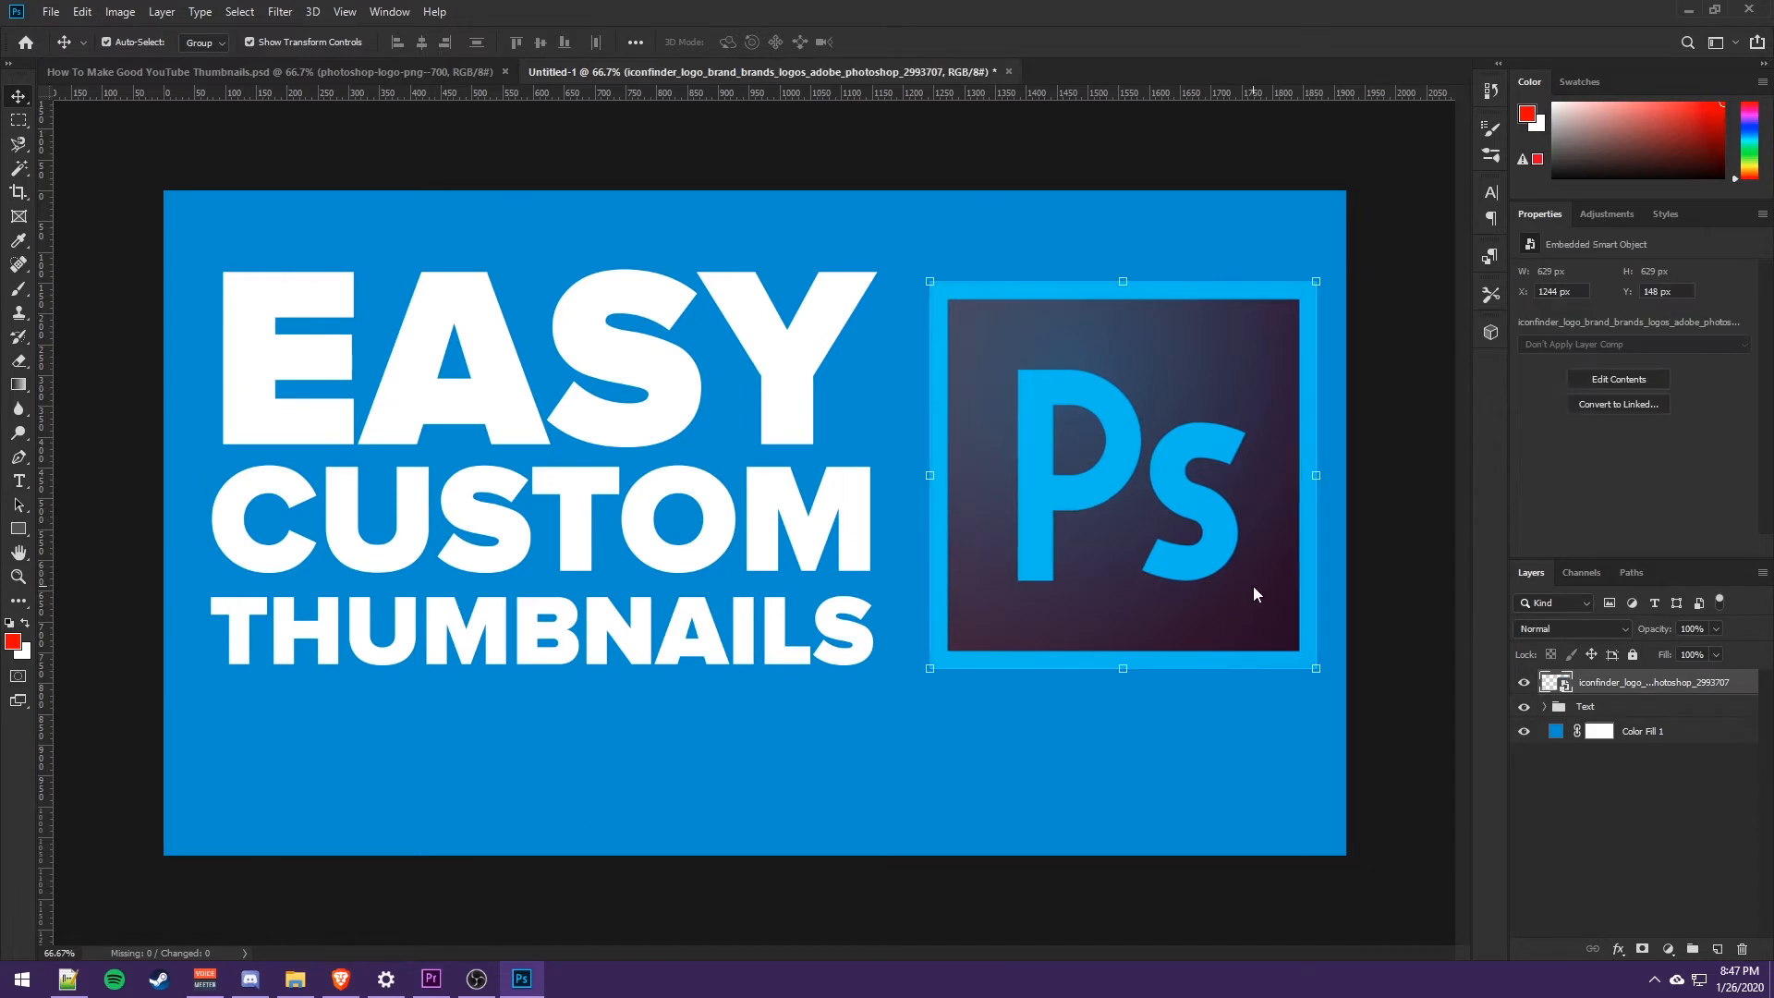
{"action": "key", "text": "Left"}
{"action": "key", "text": "Left"}
{"action": "key", "text": "Left"}
{"action": "key", "text": "Left"}
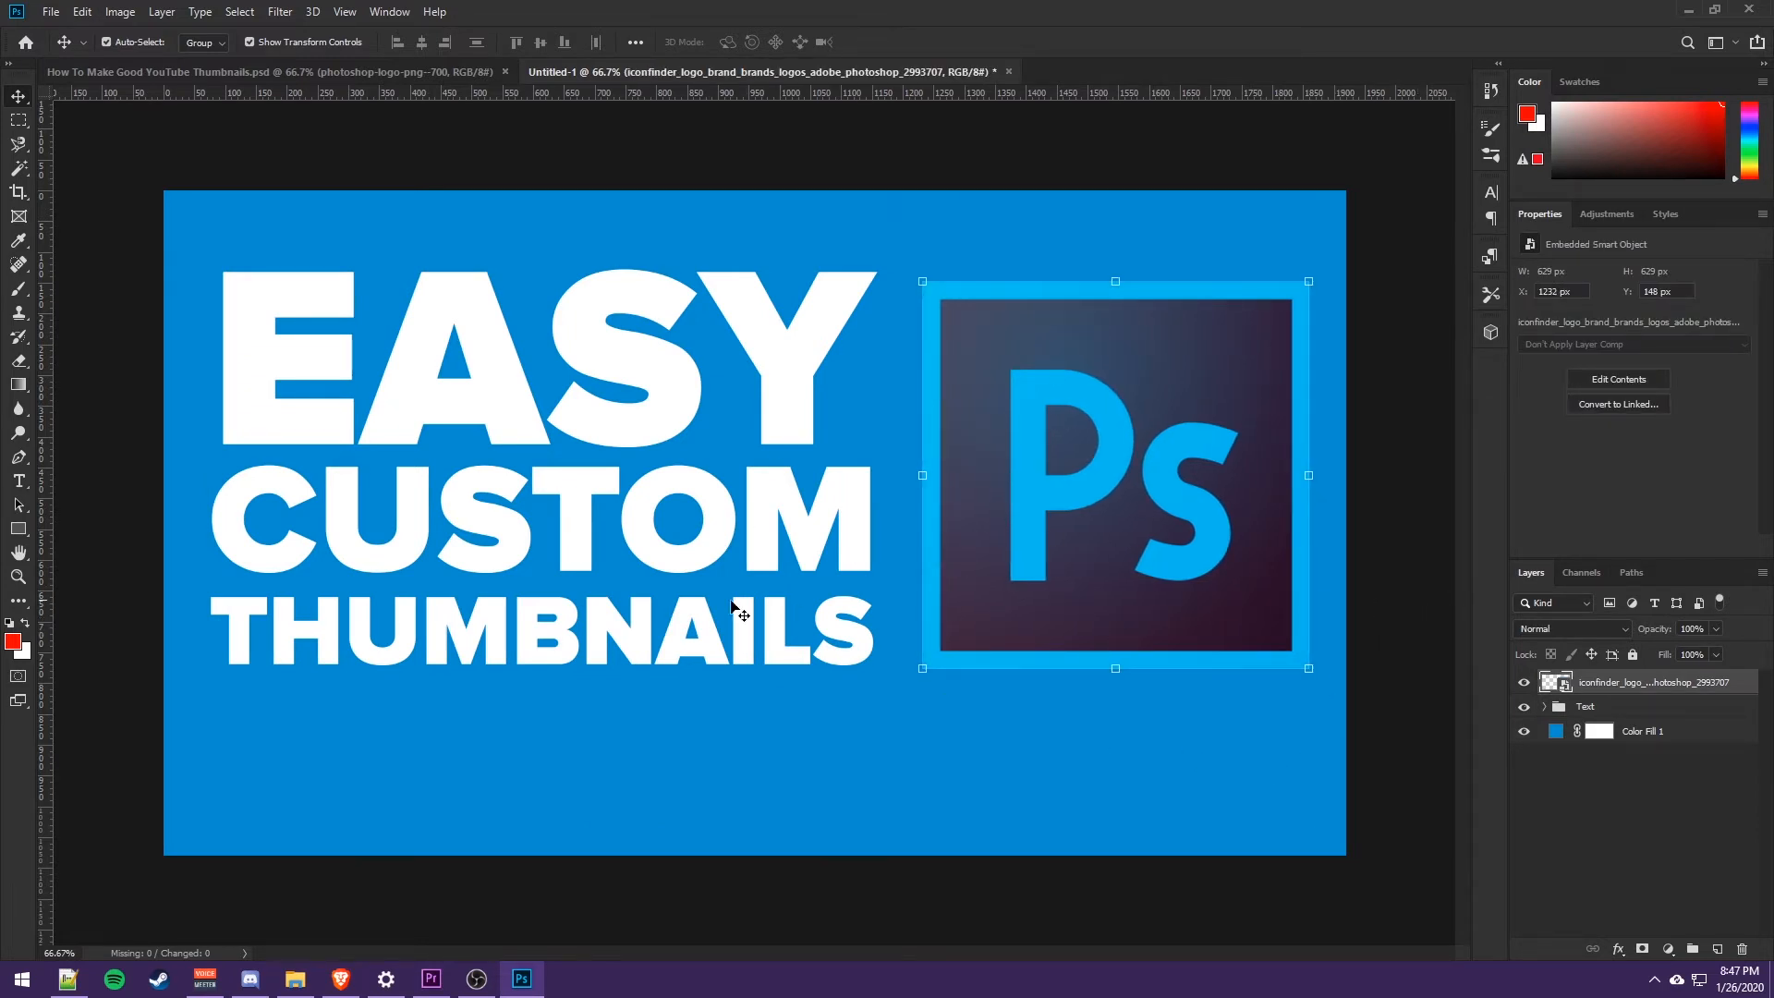
- Nudge the Text group down about 10 px to line it up vertically with the logo, and deselect it
{"action": "left_click", "coordinate": [1616, 707]}
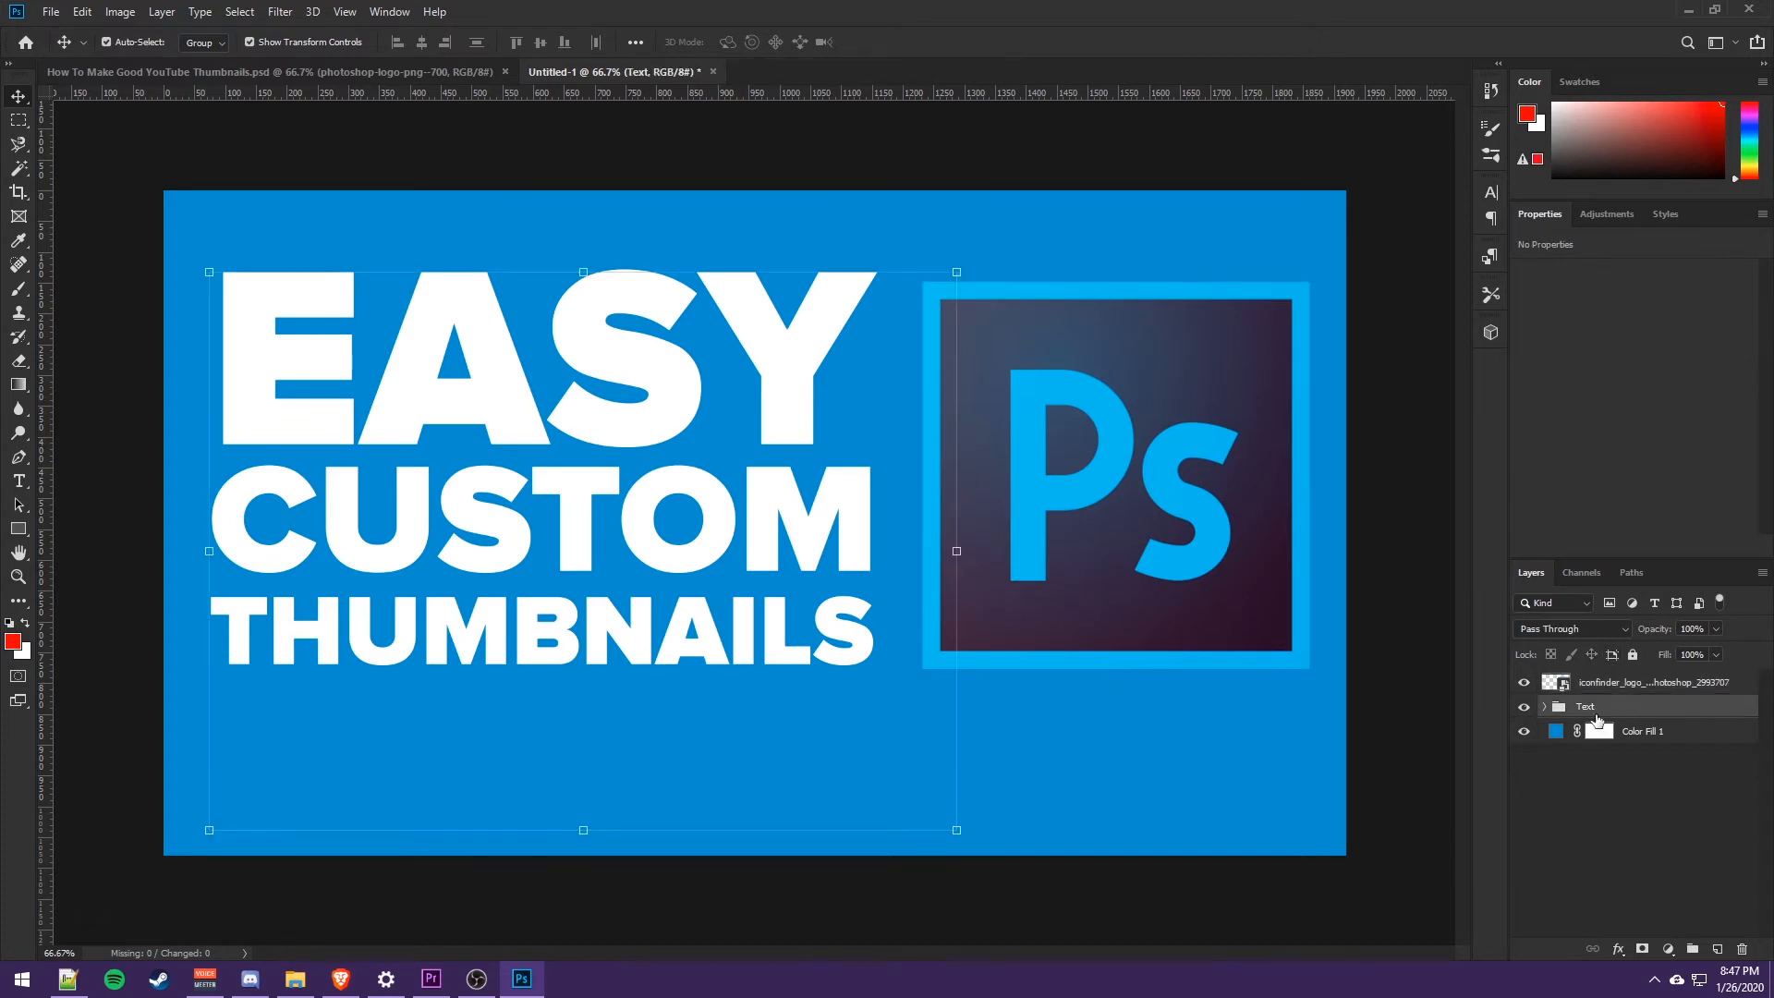
{"action": "key", "text": "Down"}
{"action": "key", "text": "Down"}
{"action": "key", "text": "Down"}
{"action": "key", "text": "Down"}
{"action": "key", "text": "Down"}
{"action": "key", "text": "Down"}
{"action": "key", "text": "Down"}
{"action": "key", "text": "Down"}
{"action": "key", "text": "Down"}
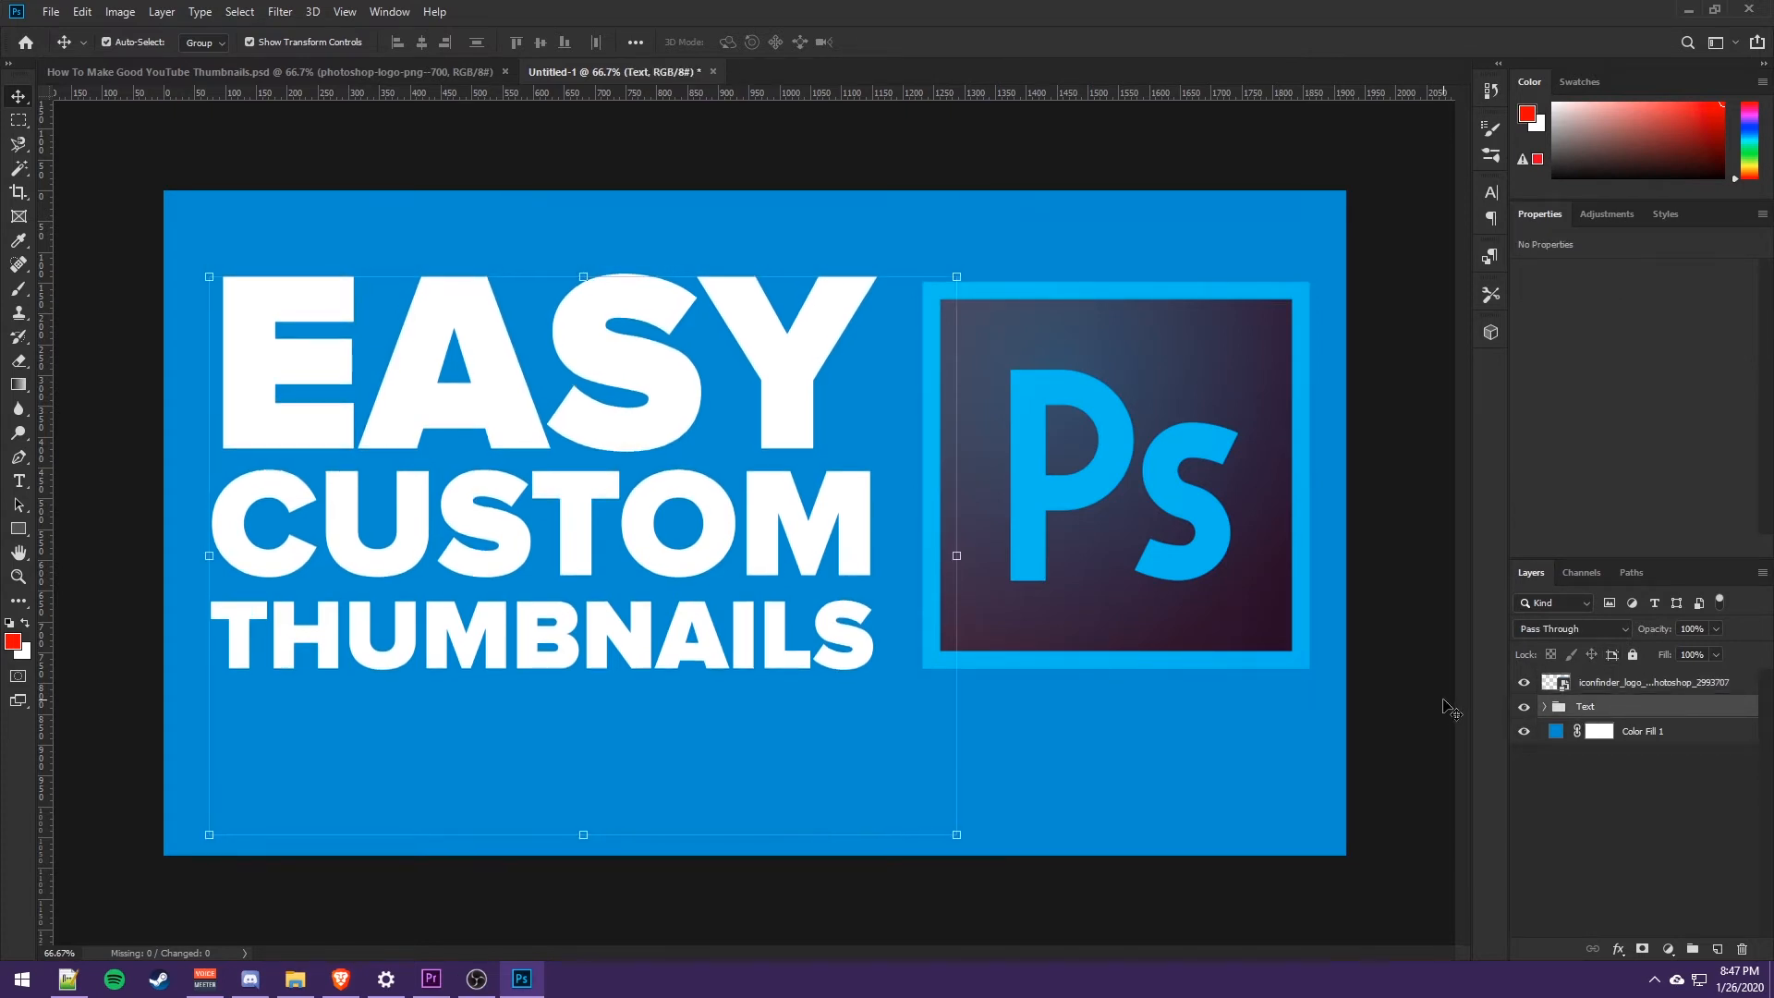
{"action": "key", "text": "Down"}
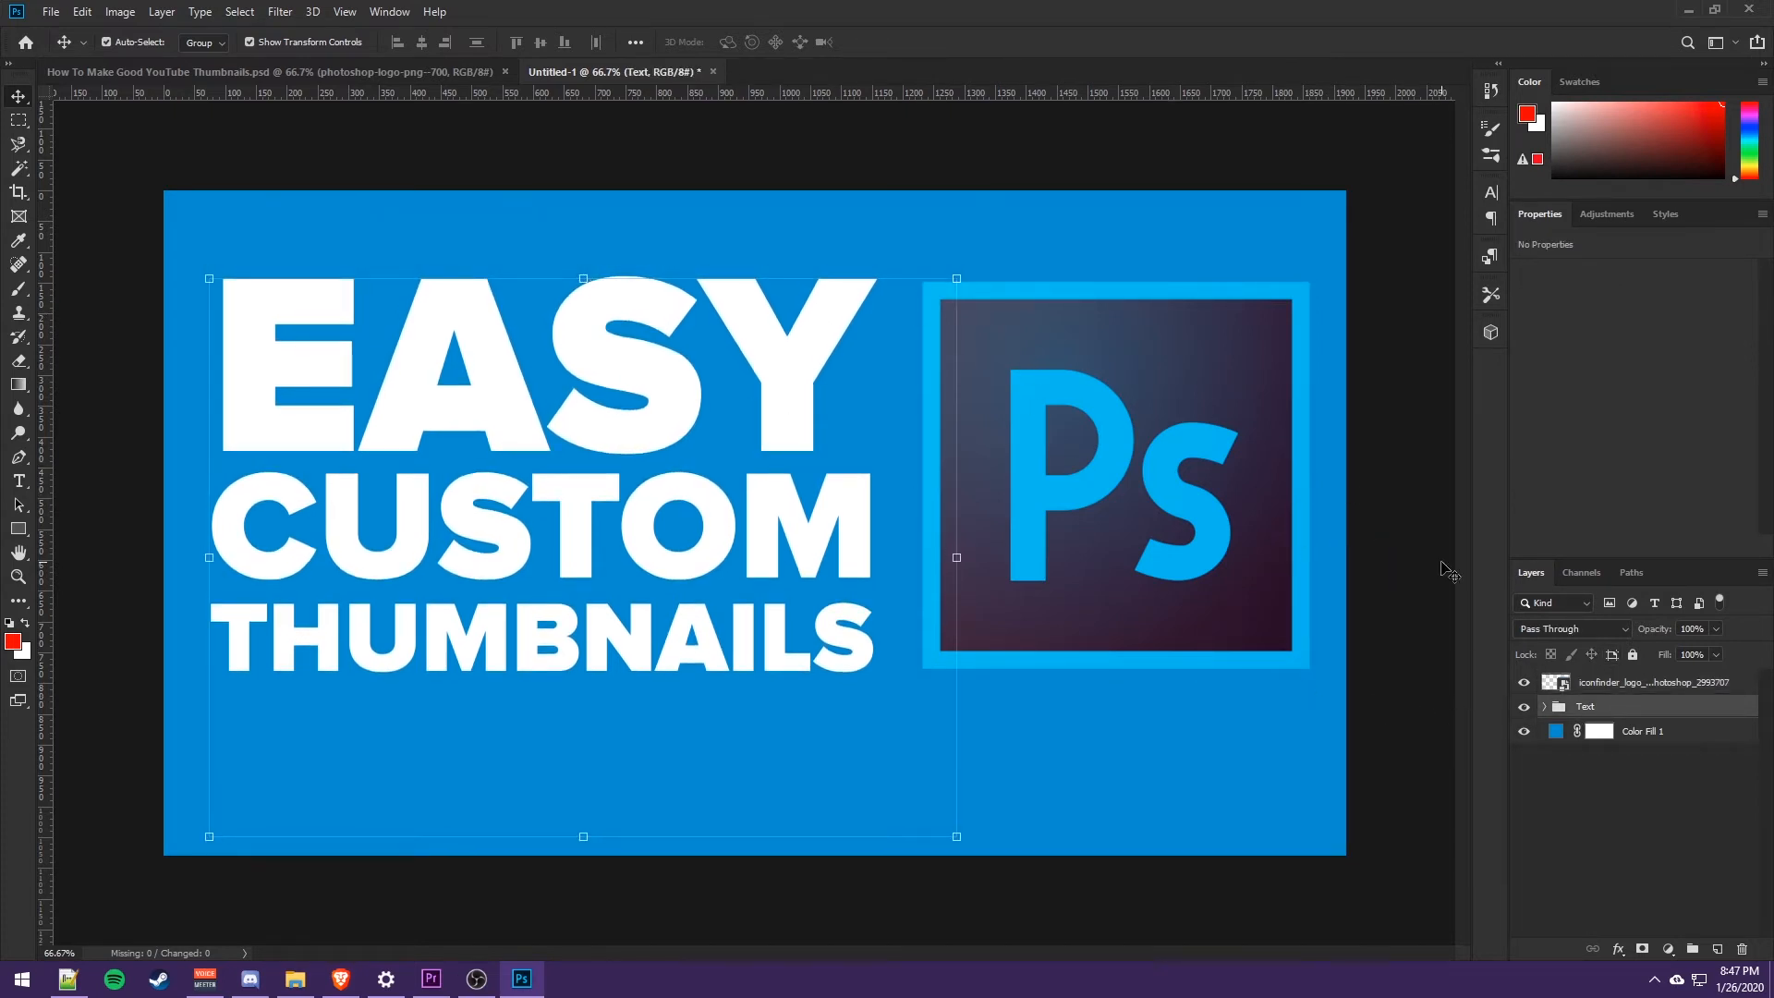
{"action": "left_click", "coordinate": [1414, 559]}
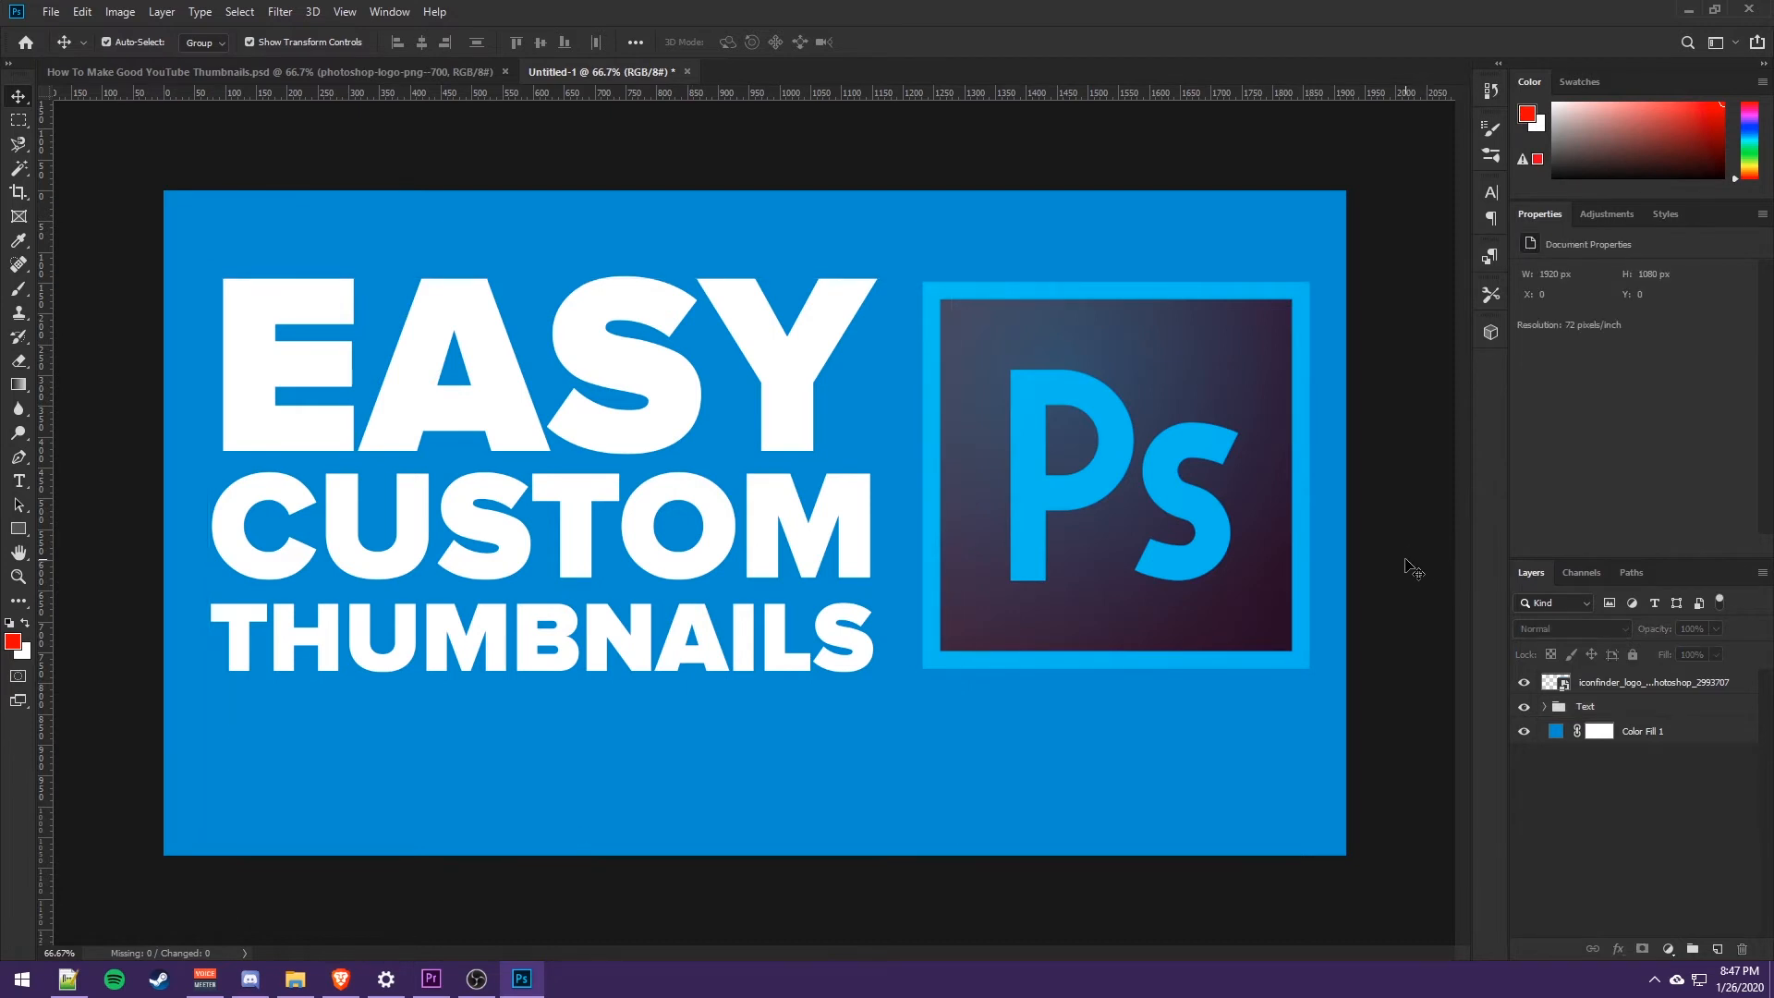
- Add a Drop Shadow effect to the EASY layer in the Text group and show the shadow's settings
{"action": "left_click", "coordinate": [1543, 709]}
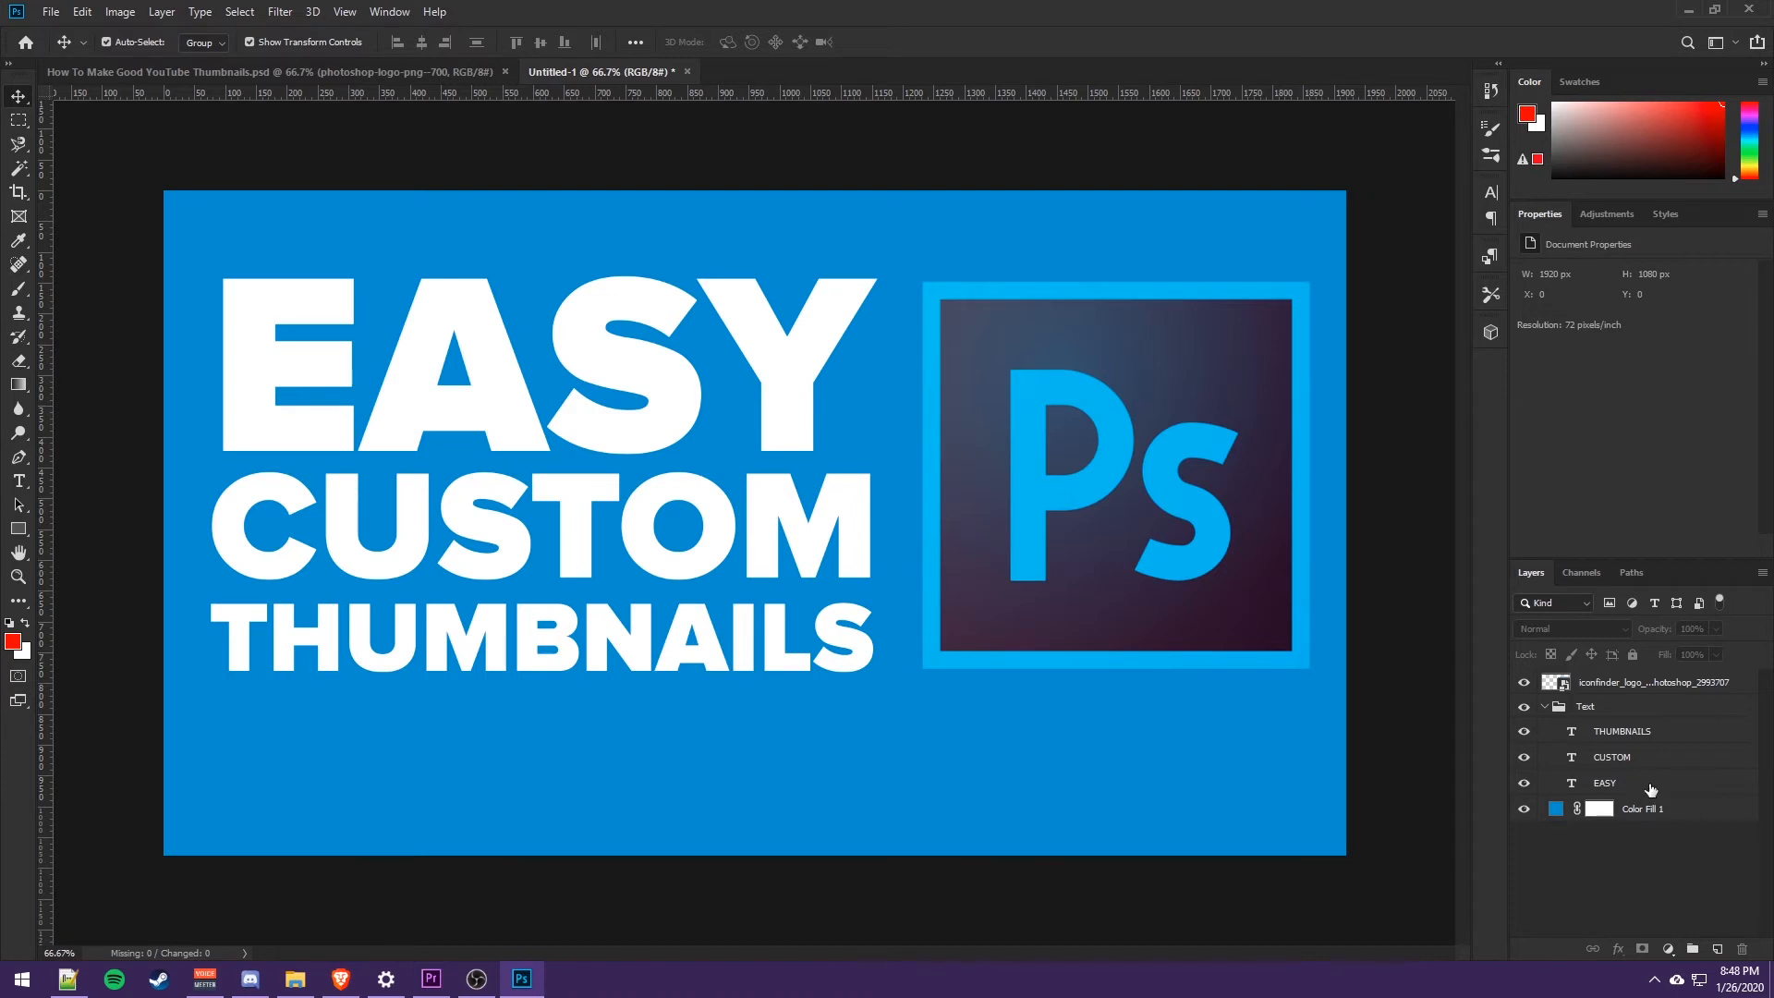
{"action": "left_click", "coordinate": [1650, 790]}
{"action": "double_click", "coordinate": [1650, 793]}
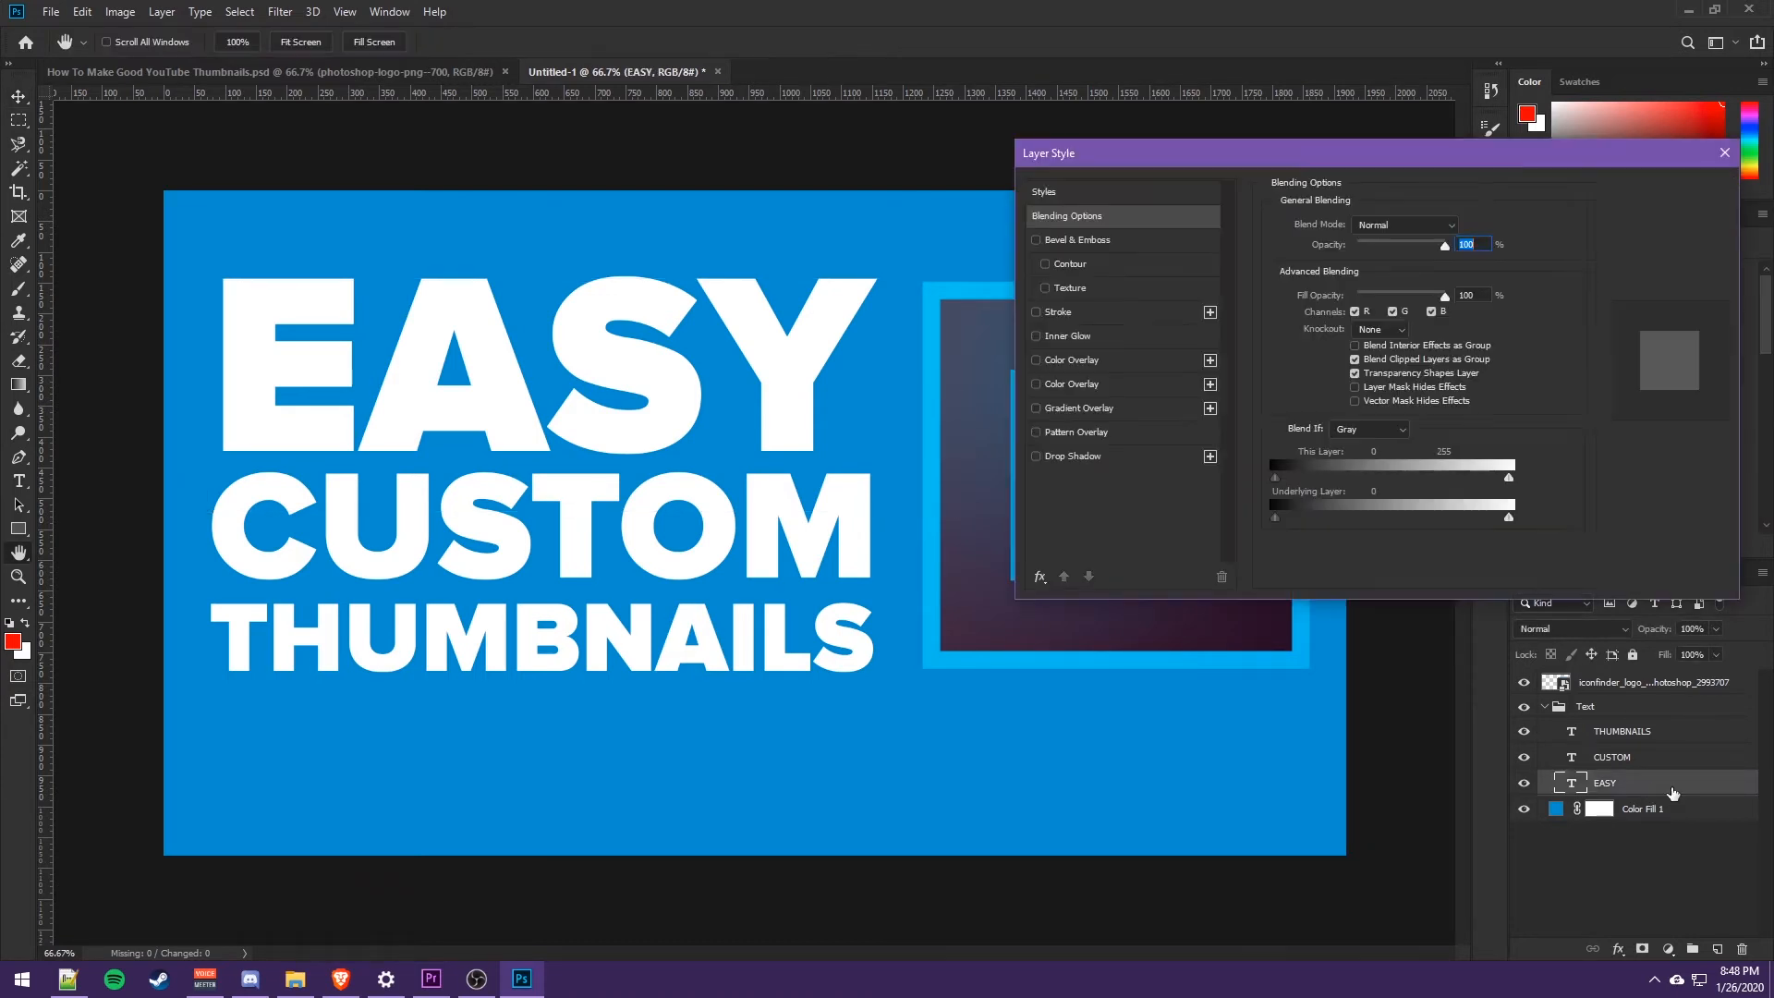
{"action": "left_click", "coordinate": [1036, 456]}
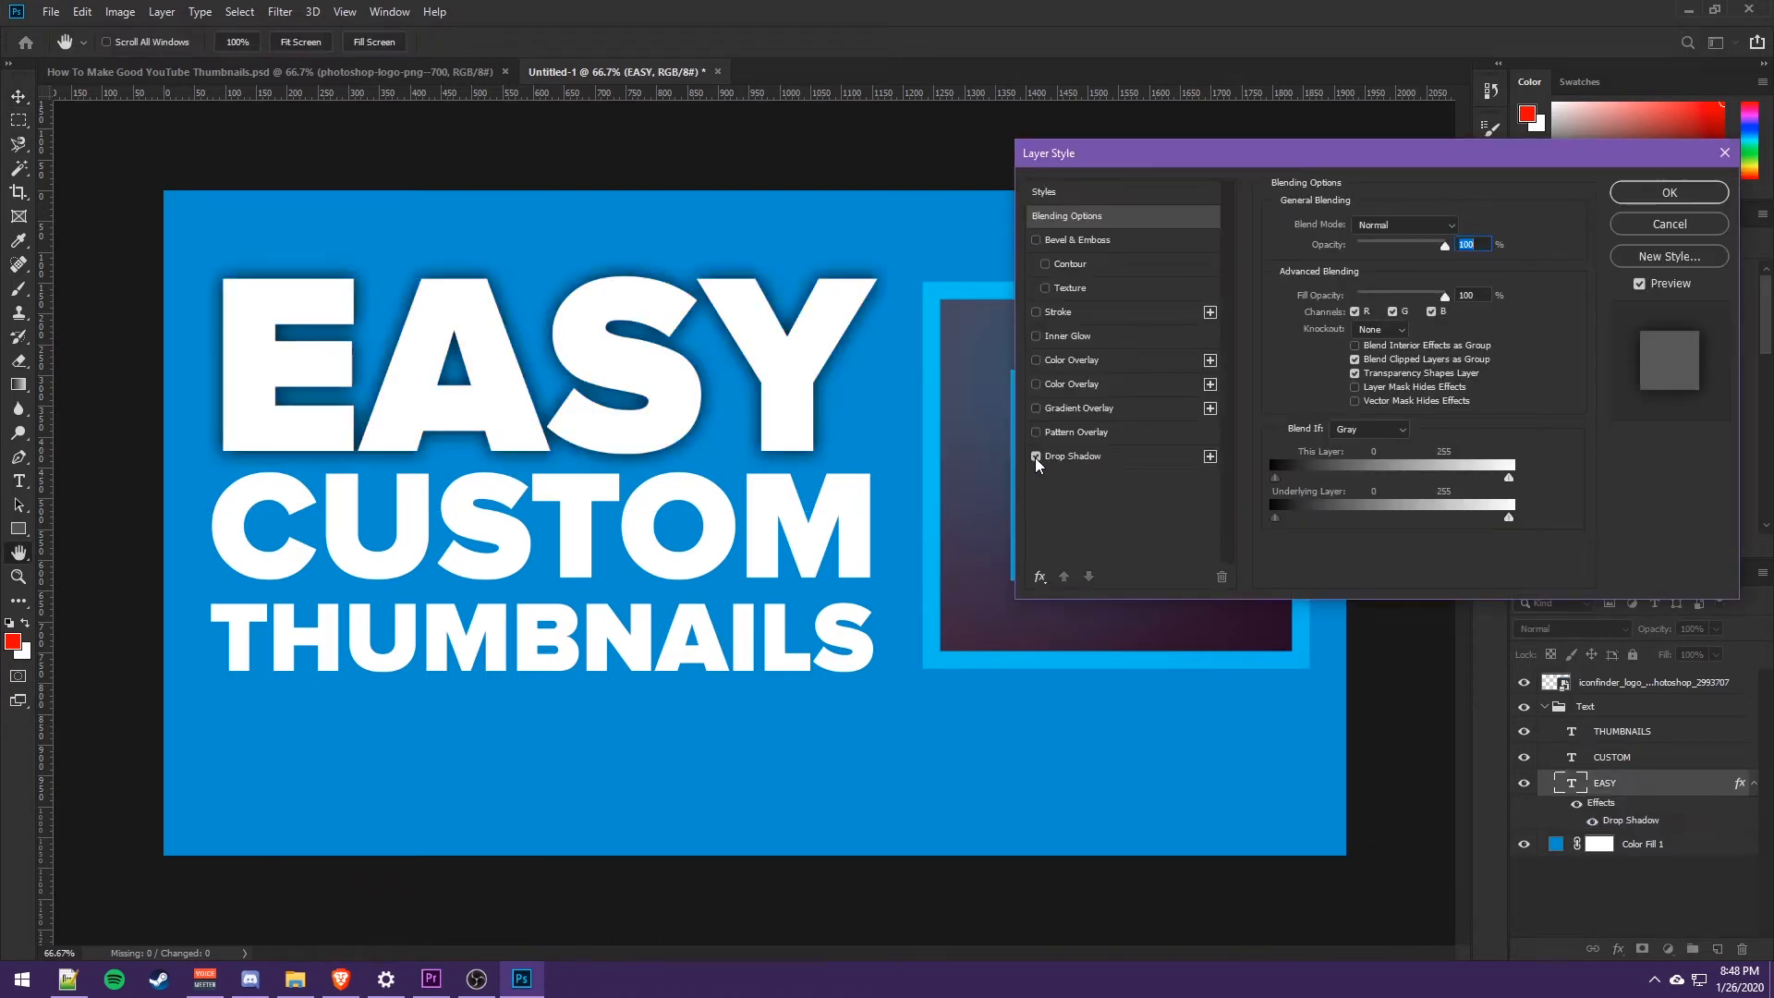
{"action": "left_click", "coordinate": [1086, 459]}
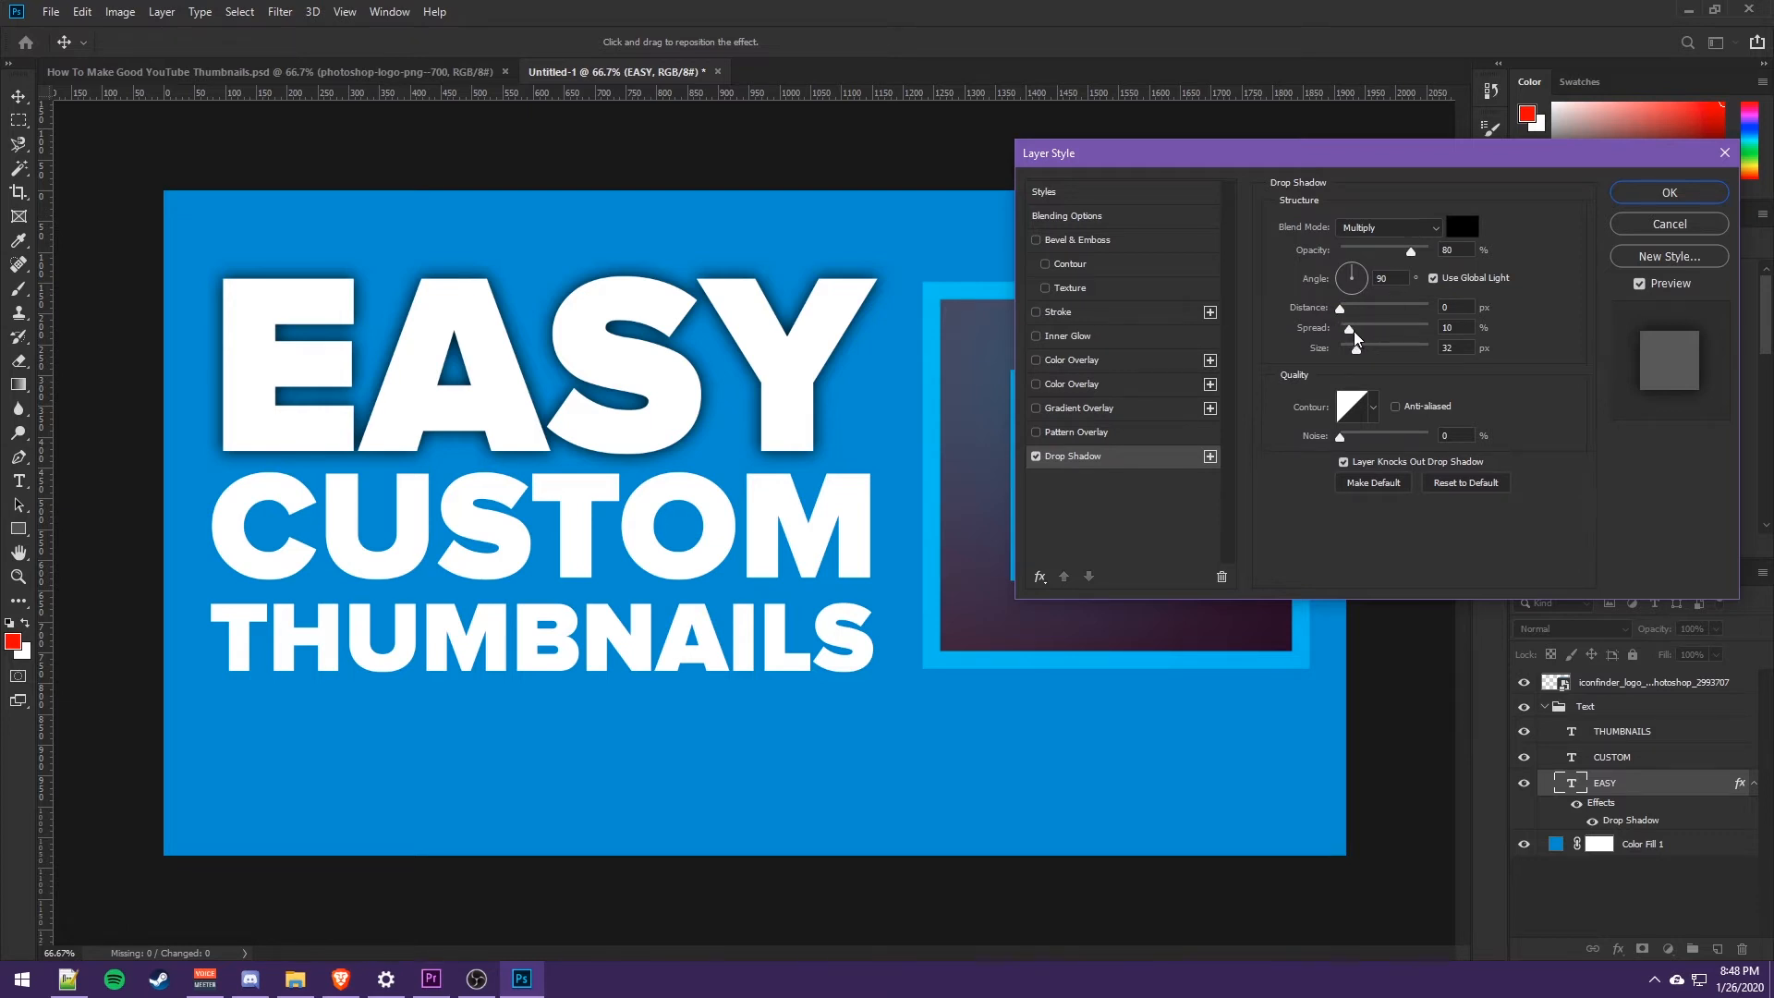
- Try stronger shadow settings on the EASY text, with spread up to 69% and a larger size
{"action": "left_click_drag", "start_coordinate": [1359, 337], "coordinate": [1374, 338]}
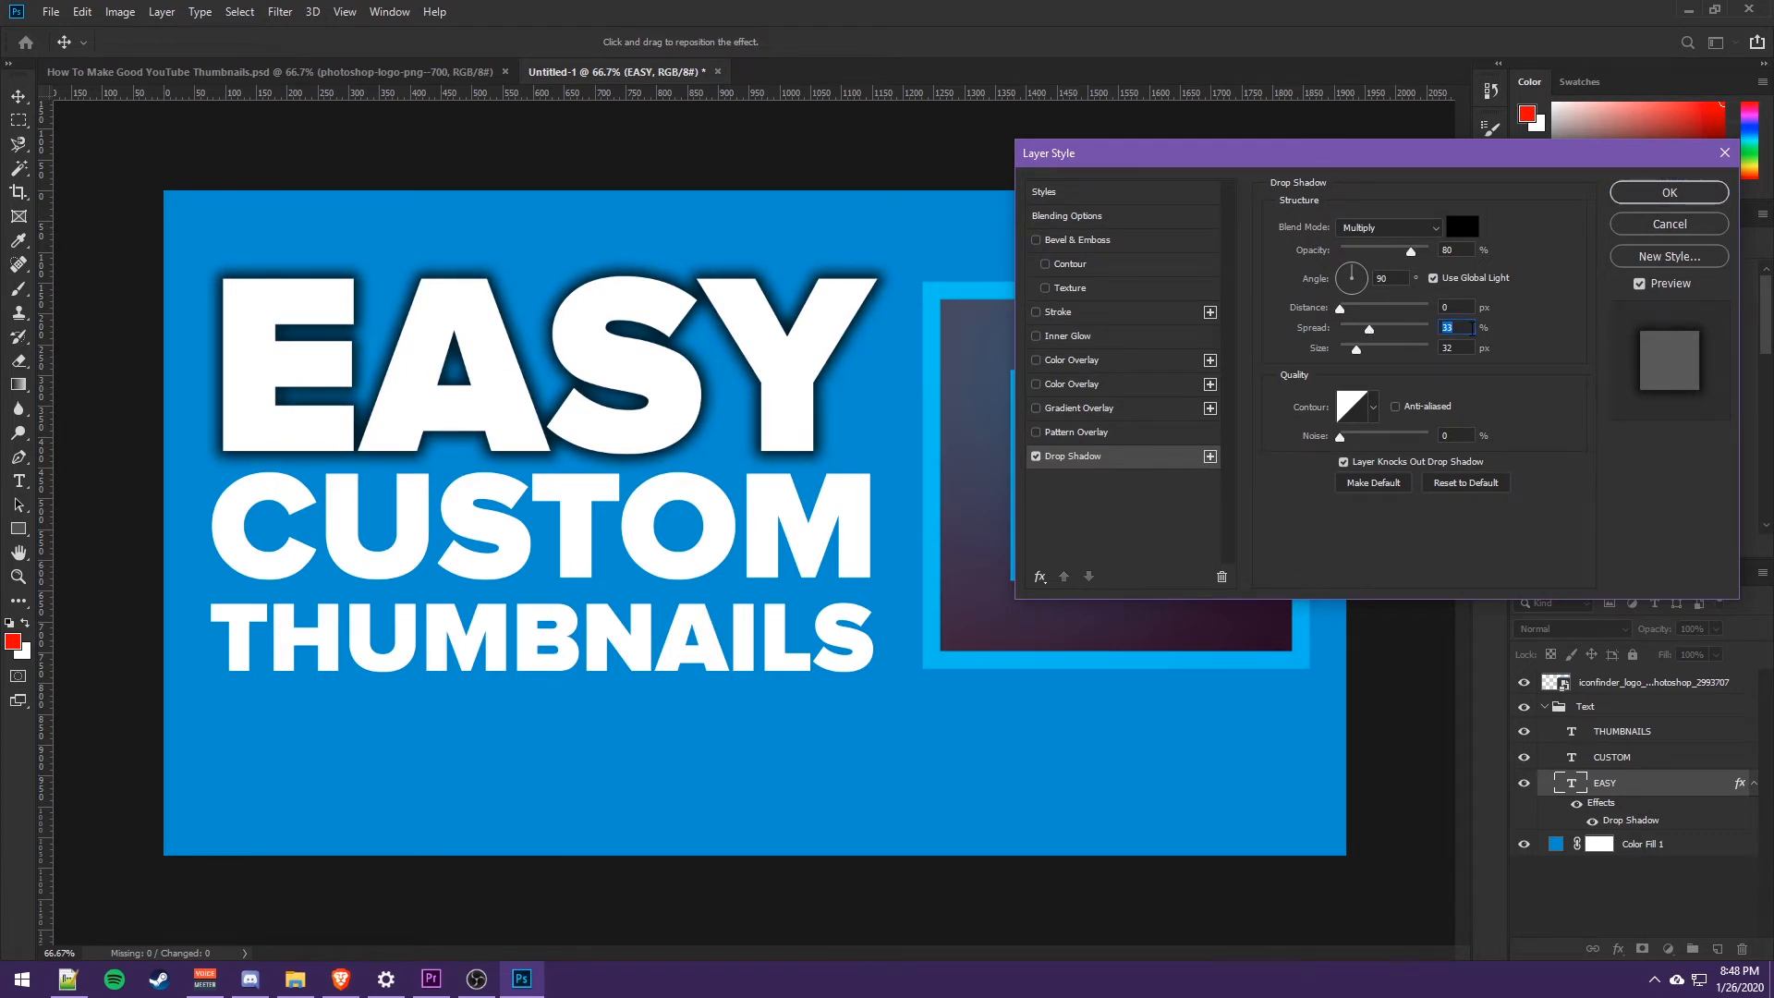
{"action": "key", "text": "Down"}
{"action": "key", "text": "Down"}
{"action": "key", "text": "Down"}
{"action": "mouse_move", "coordinate": [1368, 330]}
{"action": "left_mouse_down"}
{"action": "mouse_move", "coordinate": [1456, 350]}
{"action": "mouse_move", "coordinate": [1380, 354]}
{"action": "left_mouse_up"}
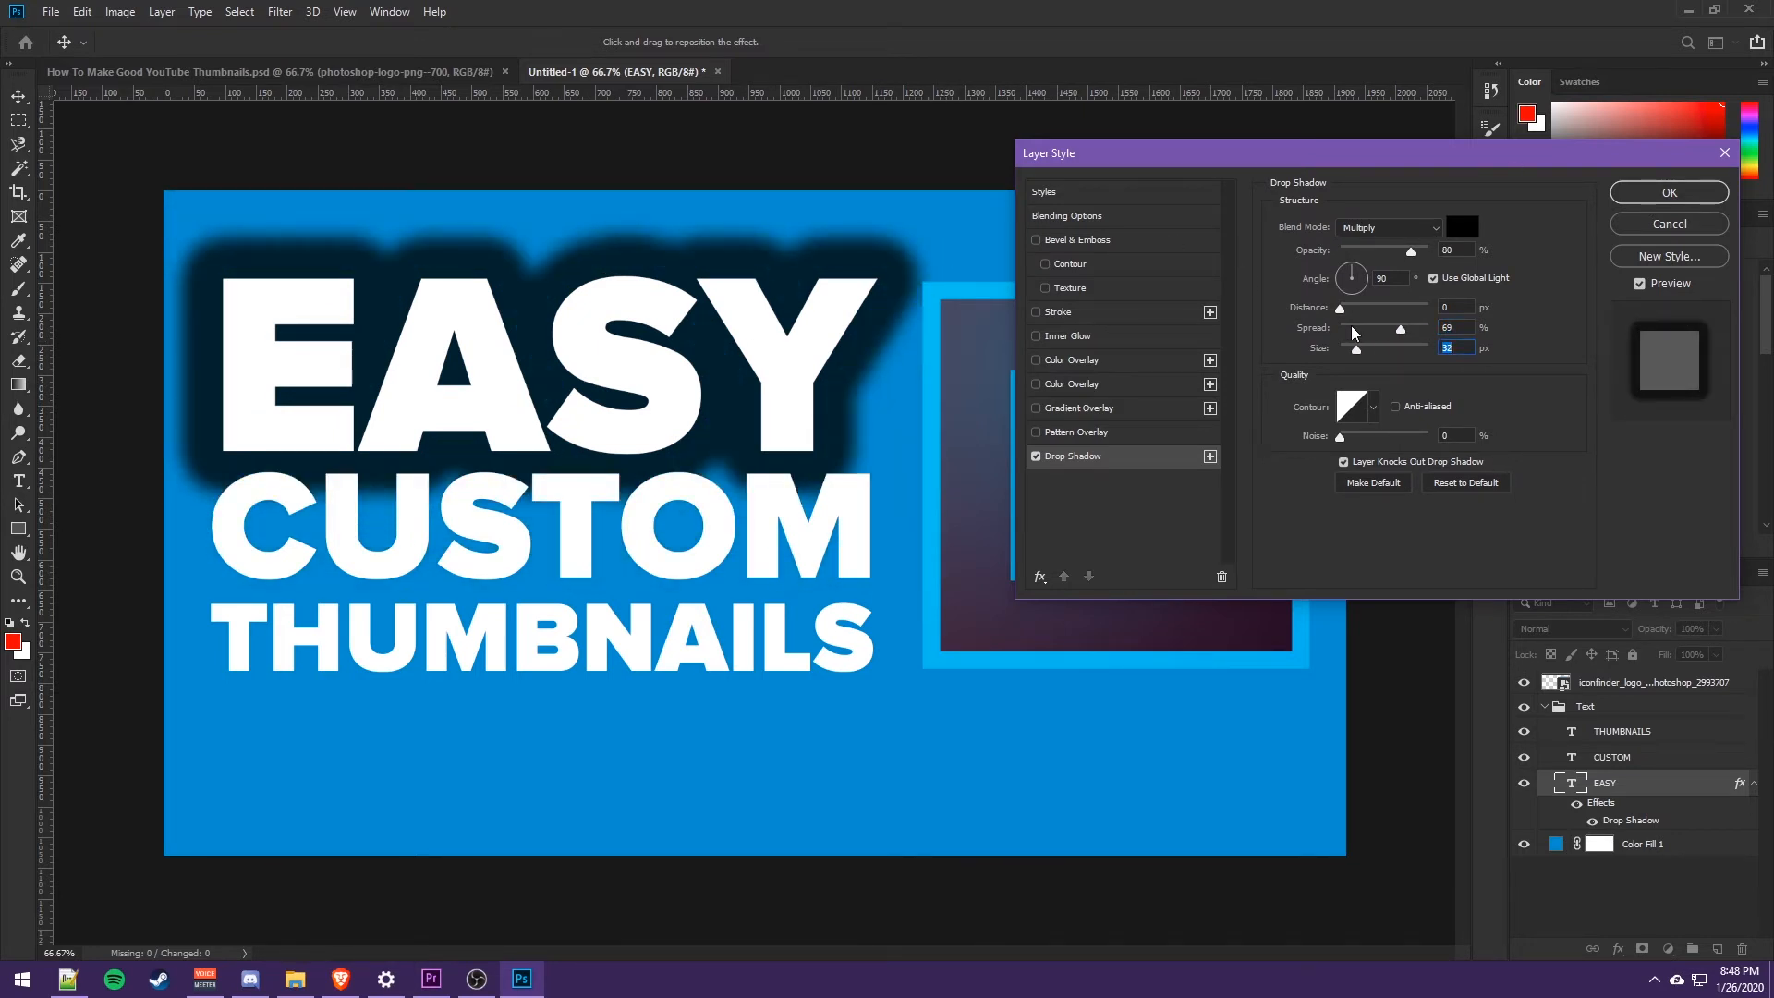
{"action": "key", "text": "ctrl+z"}
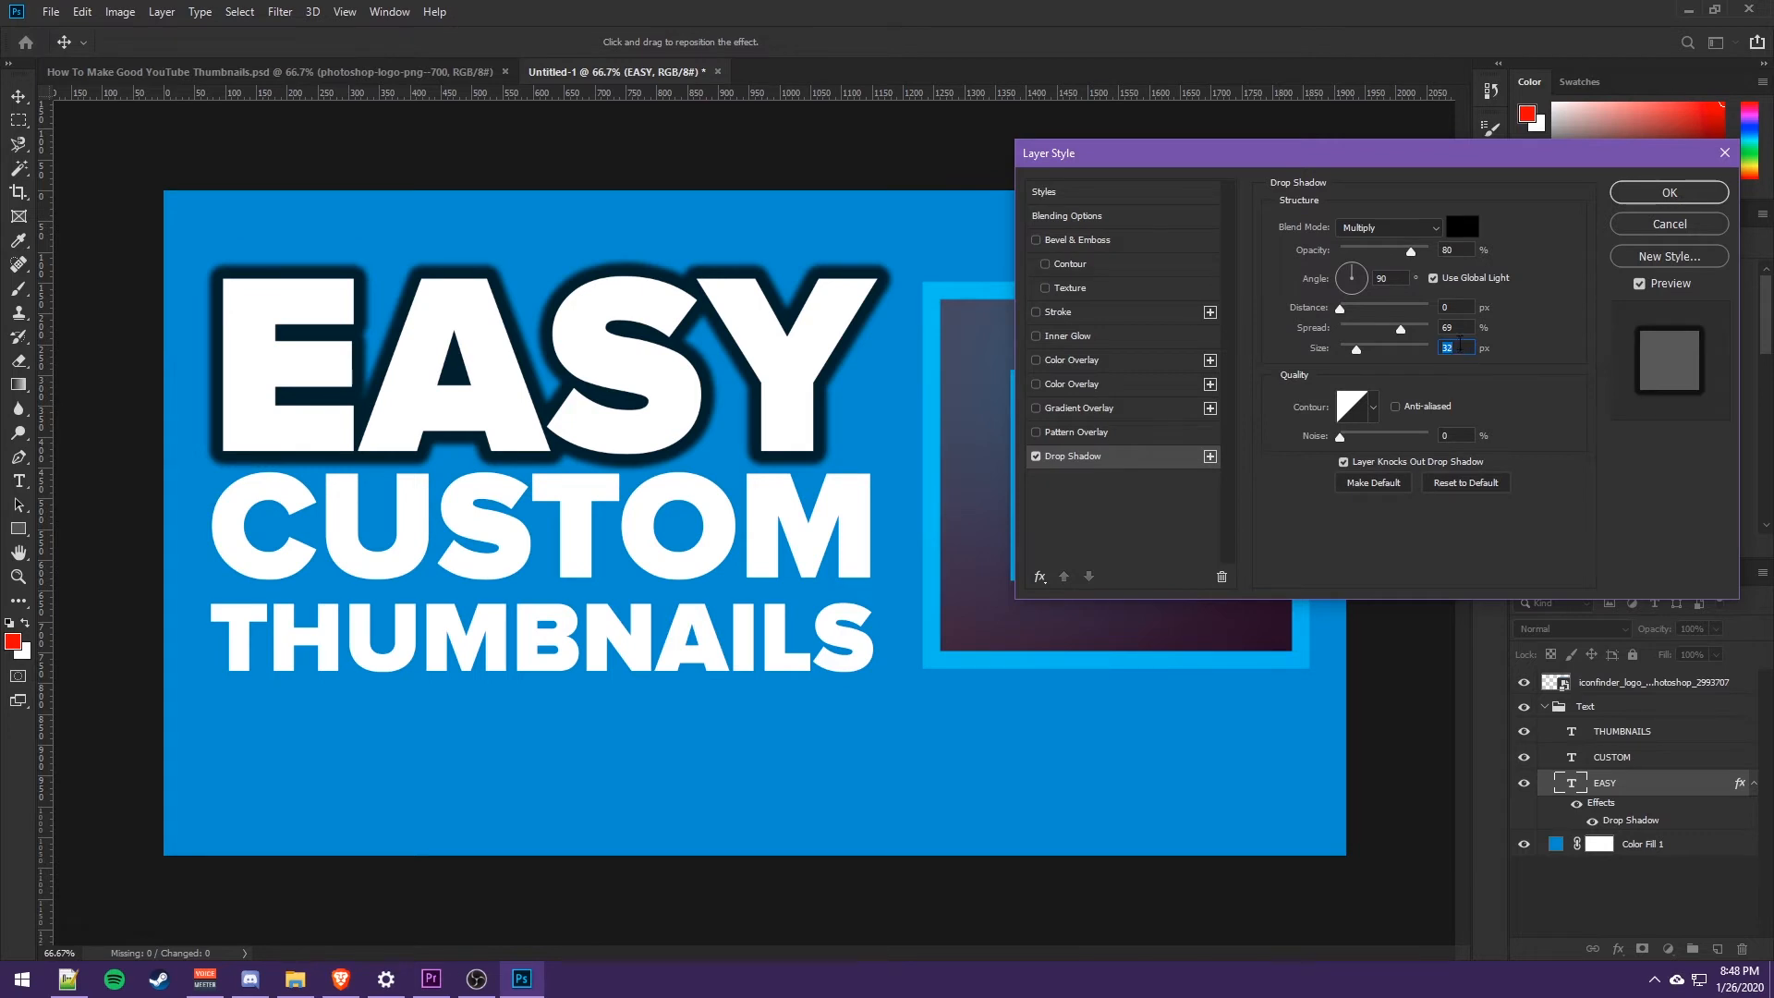
- Set the EASY layer's drop shadow spread to 30% and apply the layer style
{"action": "type", "text": "30"}
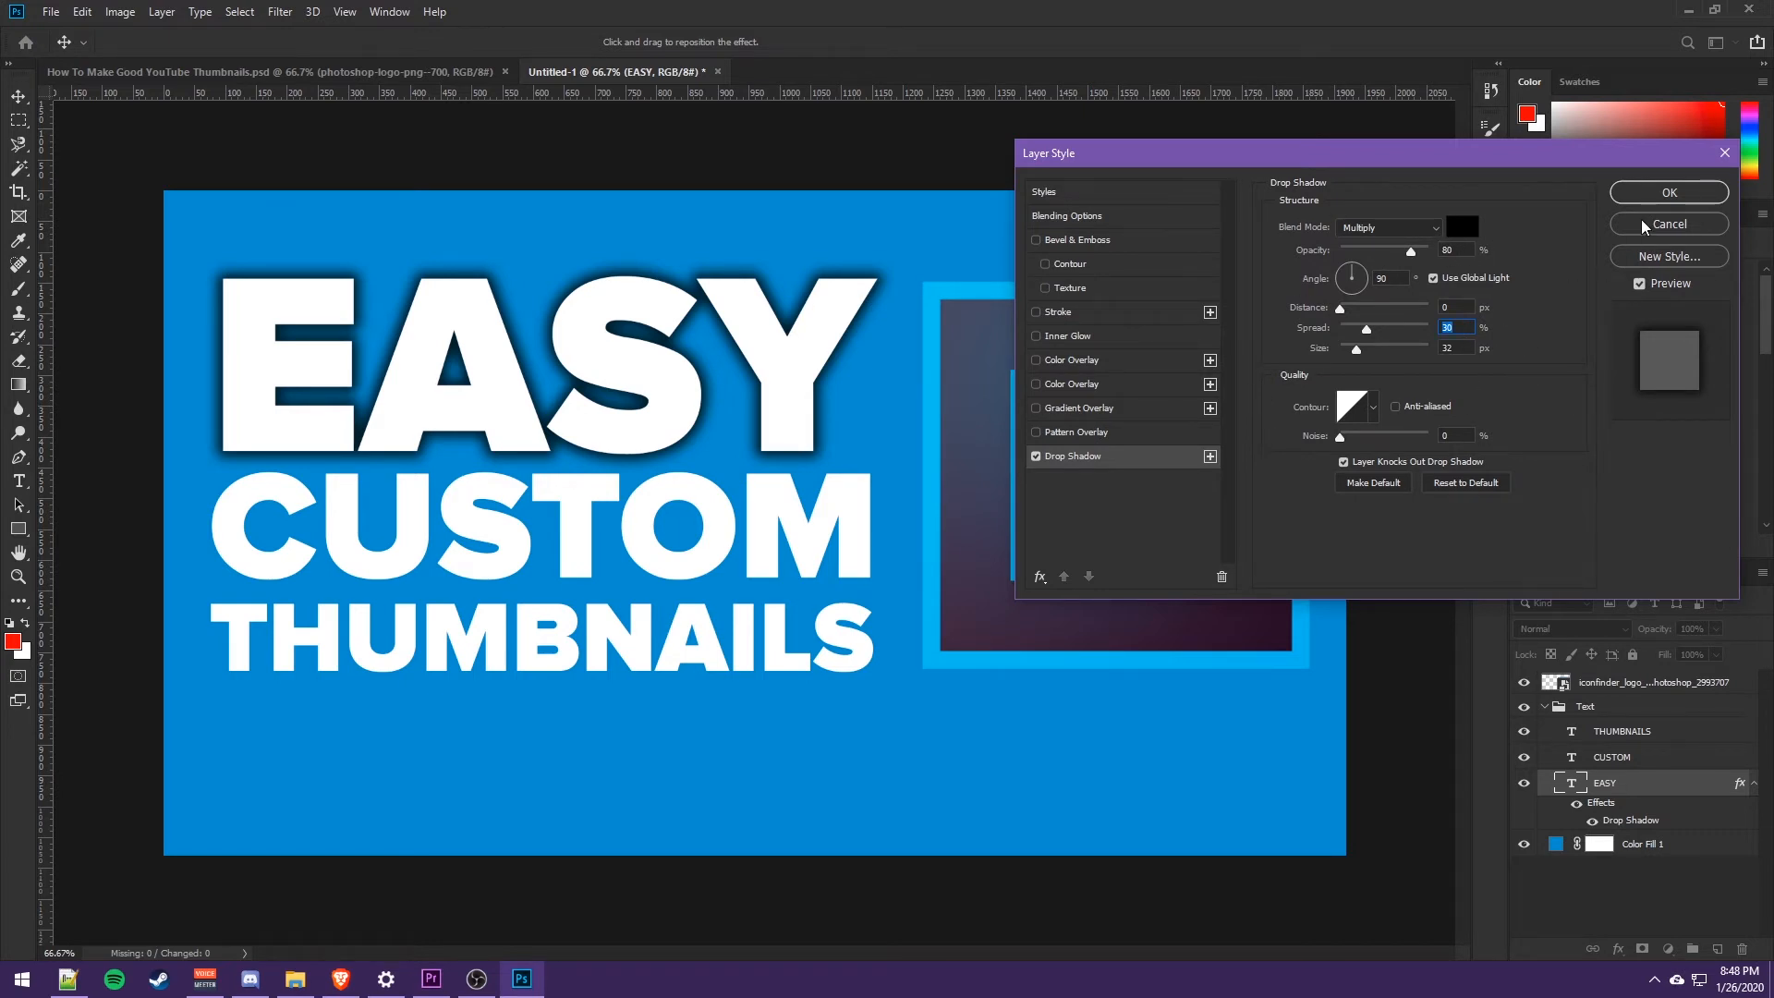
{"action": "left_click", "coordinate": [1666, 193]}
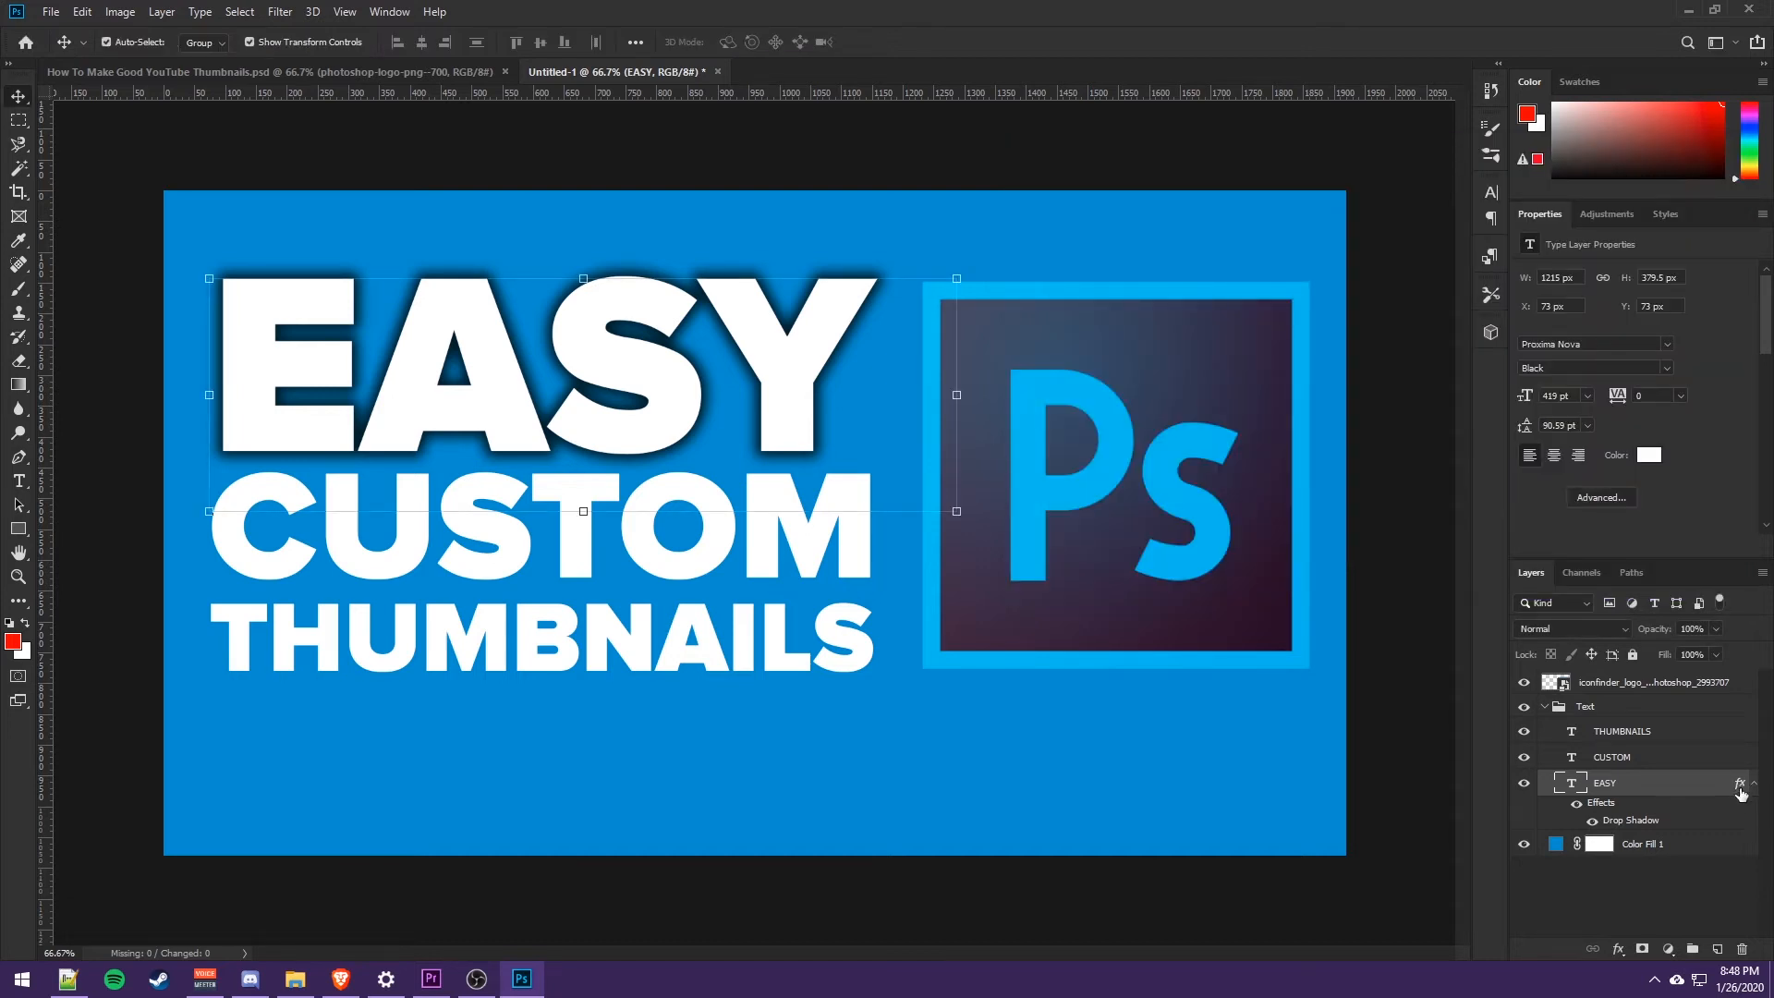
- Copy the EASY layer's style and paste it onto the CUSTOM and THUMBNAILS layers
{"action": "right_click", "coordinate": [1627, 784]}
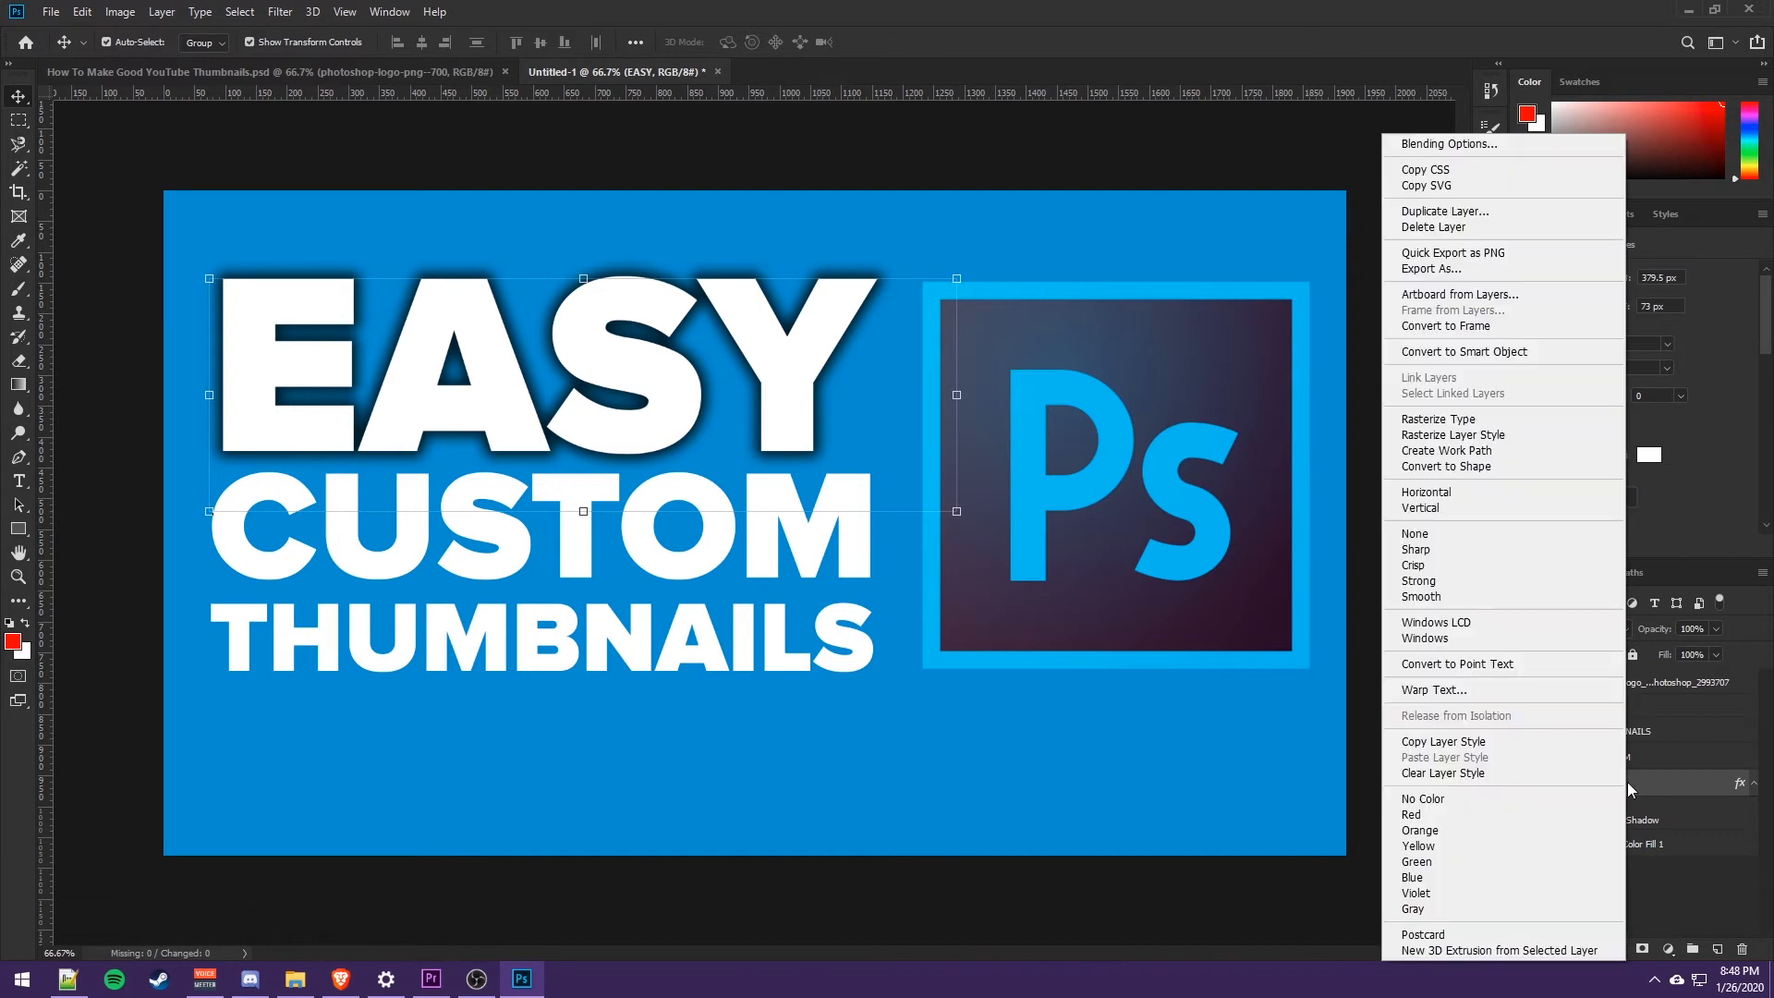
{"action": "left_click", "coordinate": [1519, 742]}
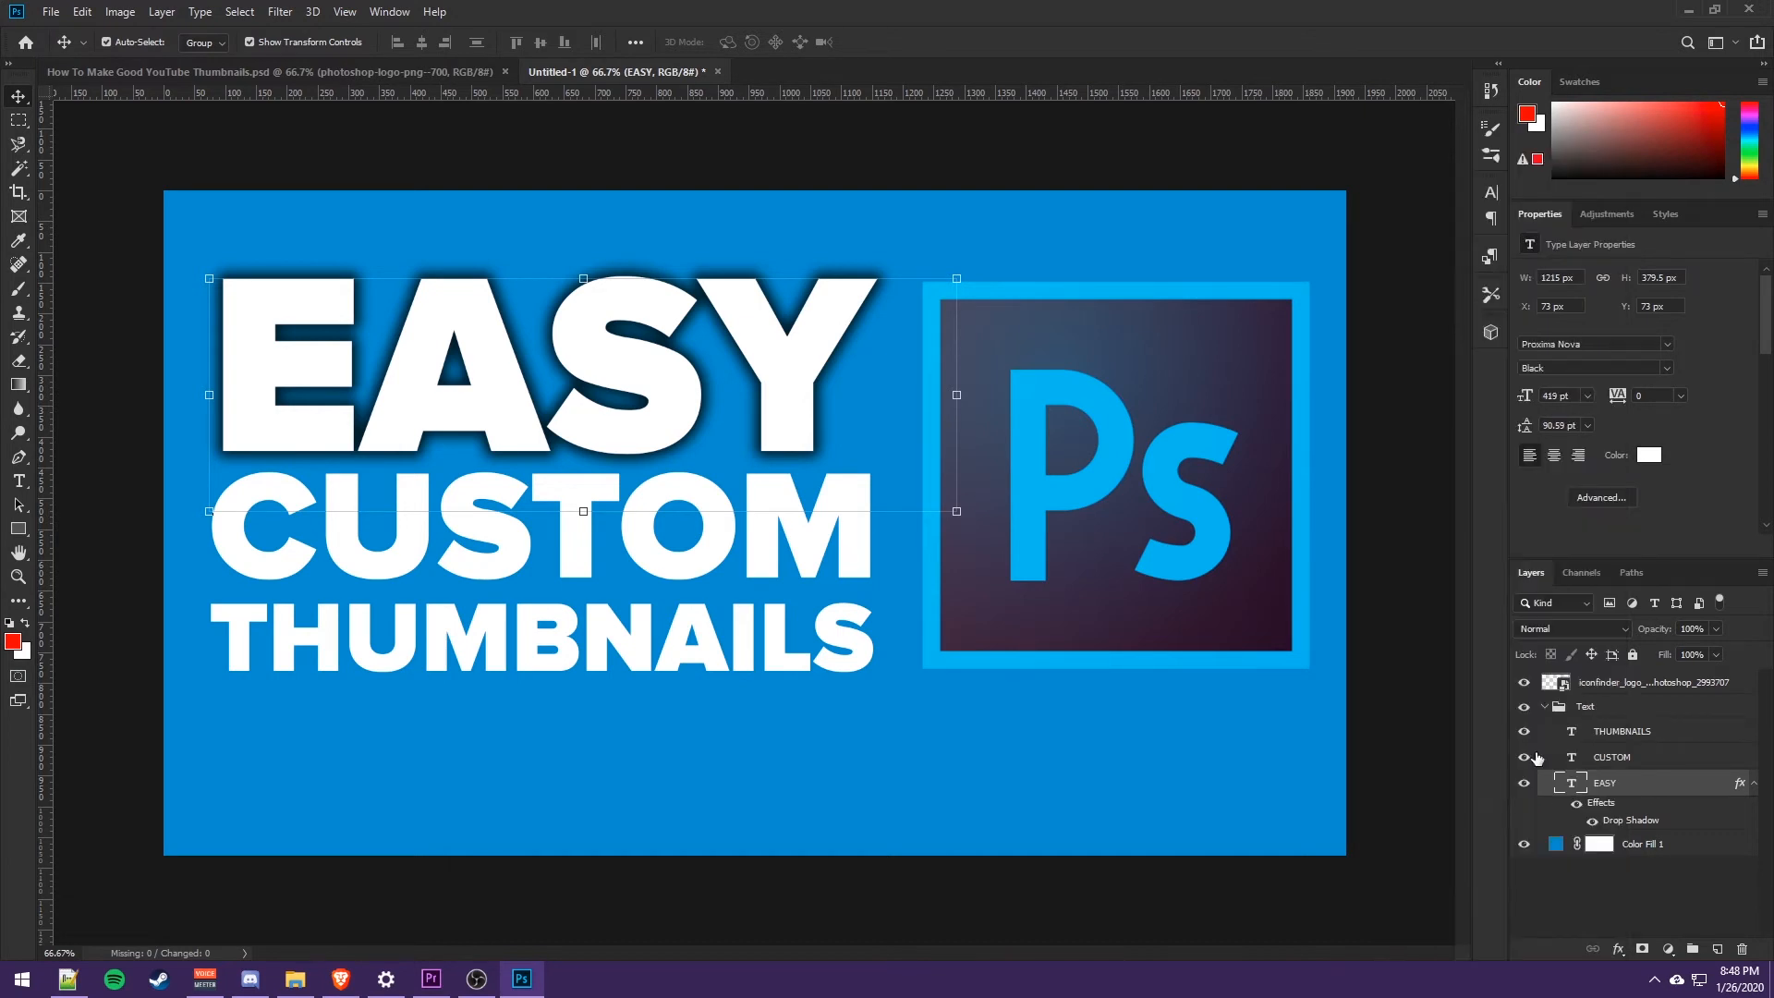
{"action": "left_click", "coordinate": [1641, 759]}
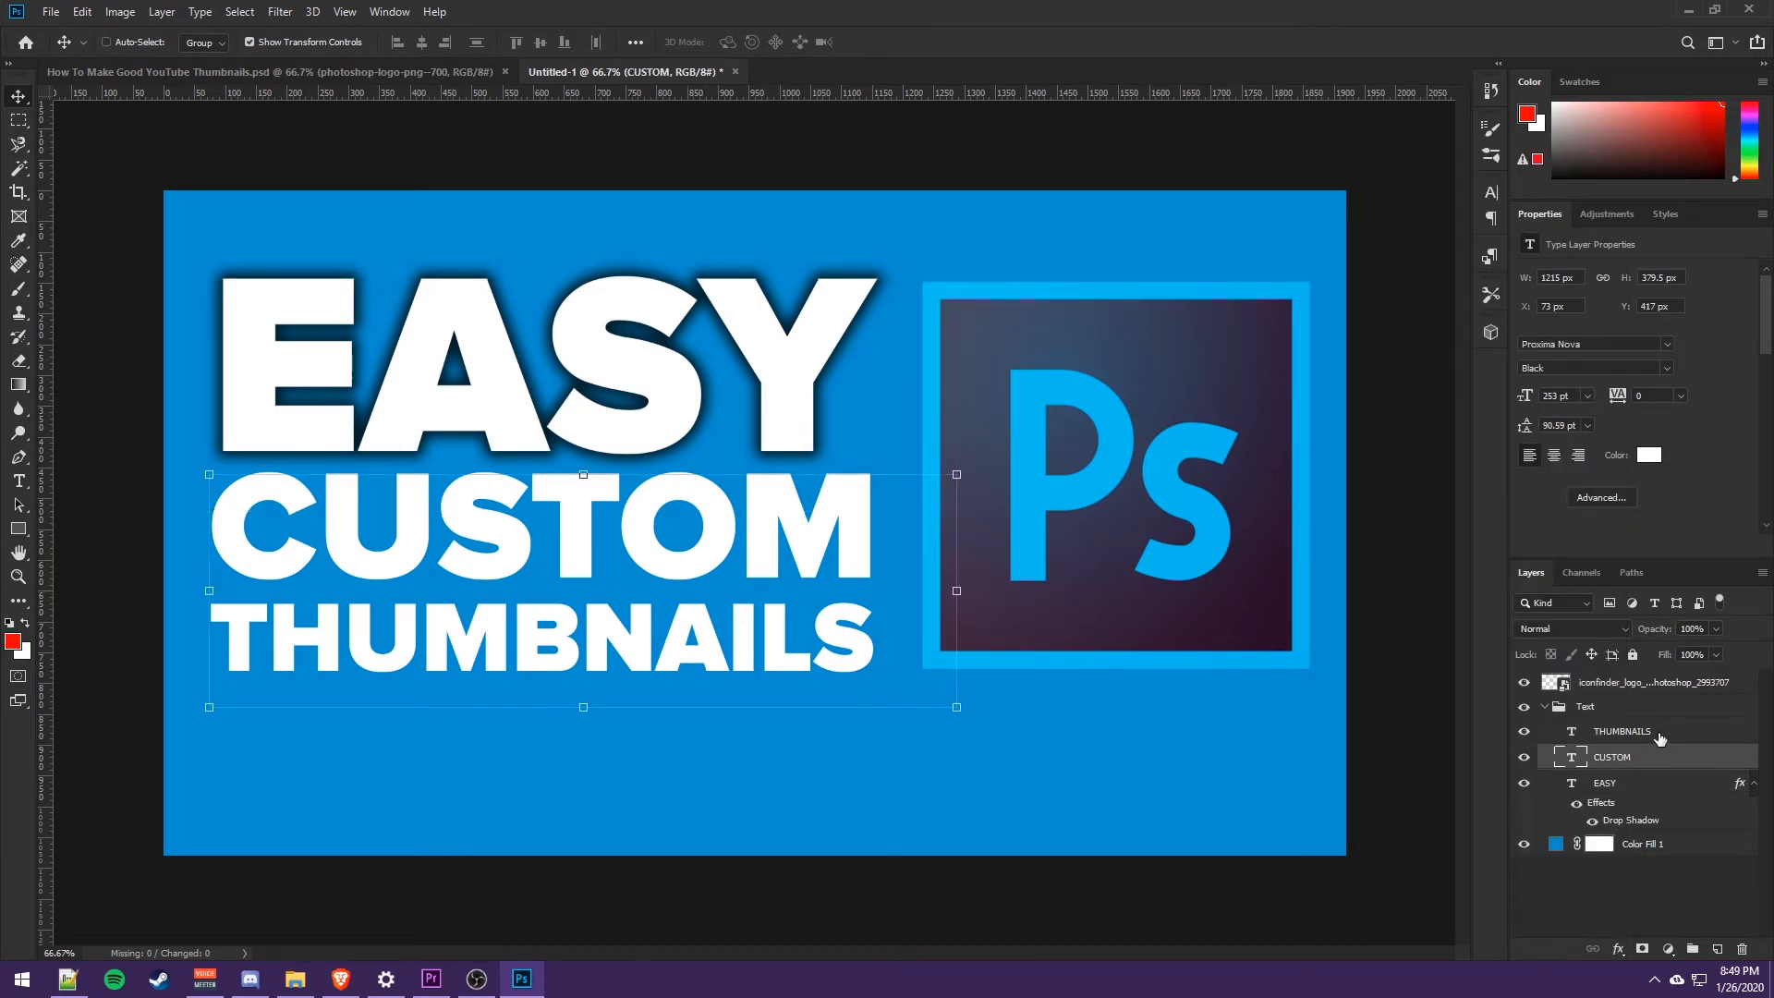
{"action": "left_click", "coordinate": [1660, 738], "text": "ctrl"}
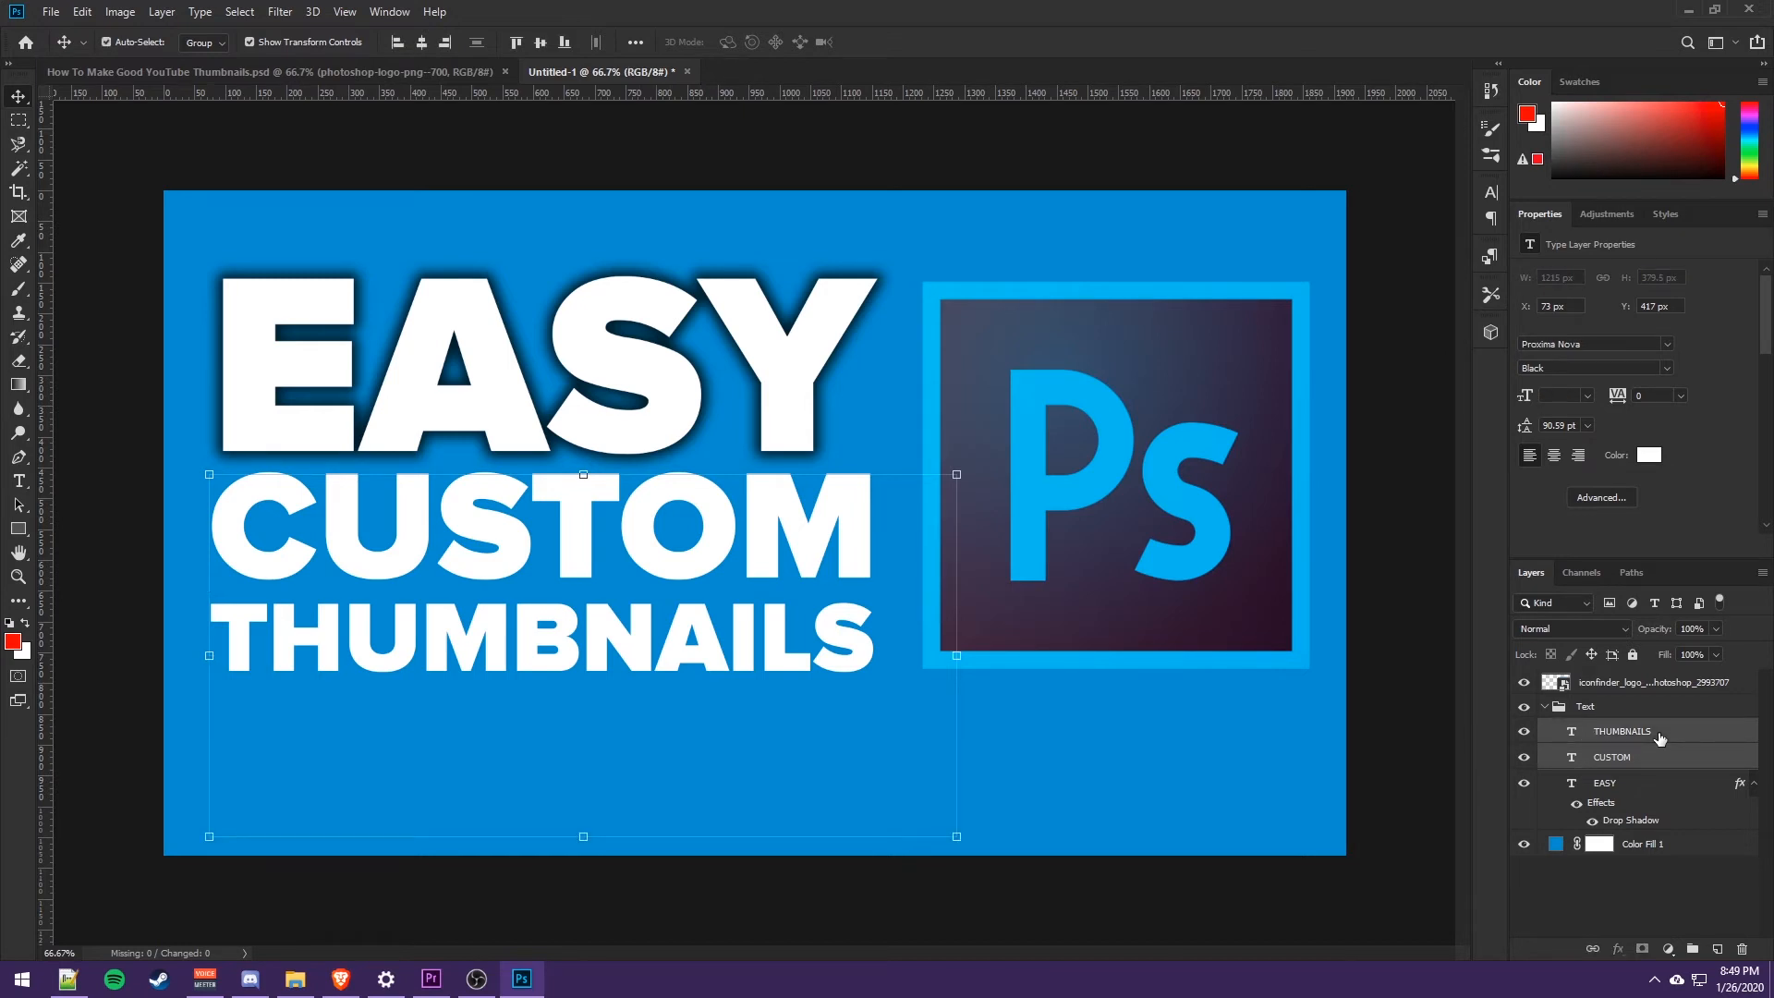
{"action": "right_click", "coordinate": [1660, 738]}
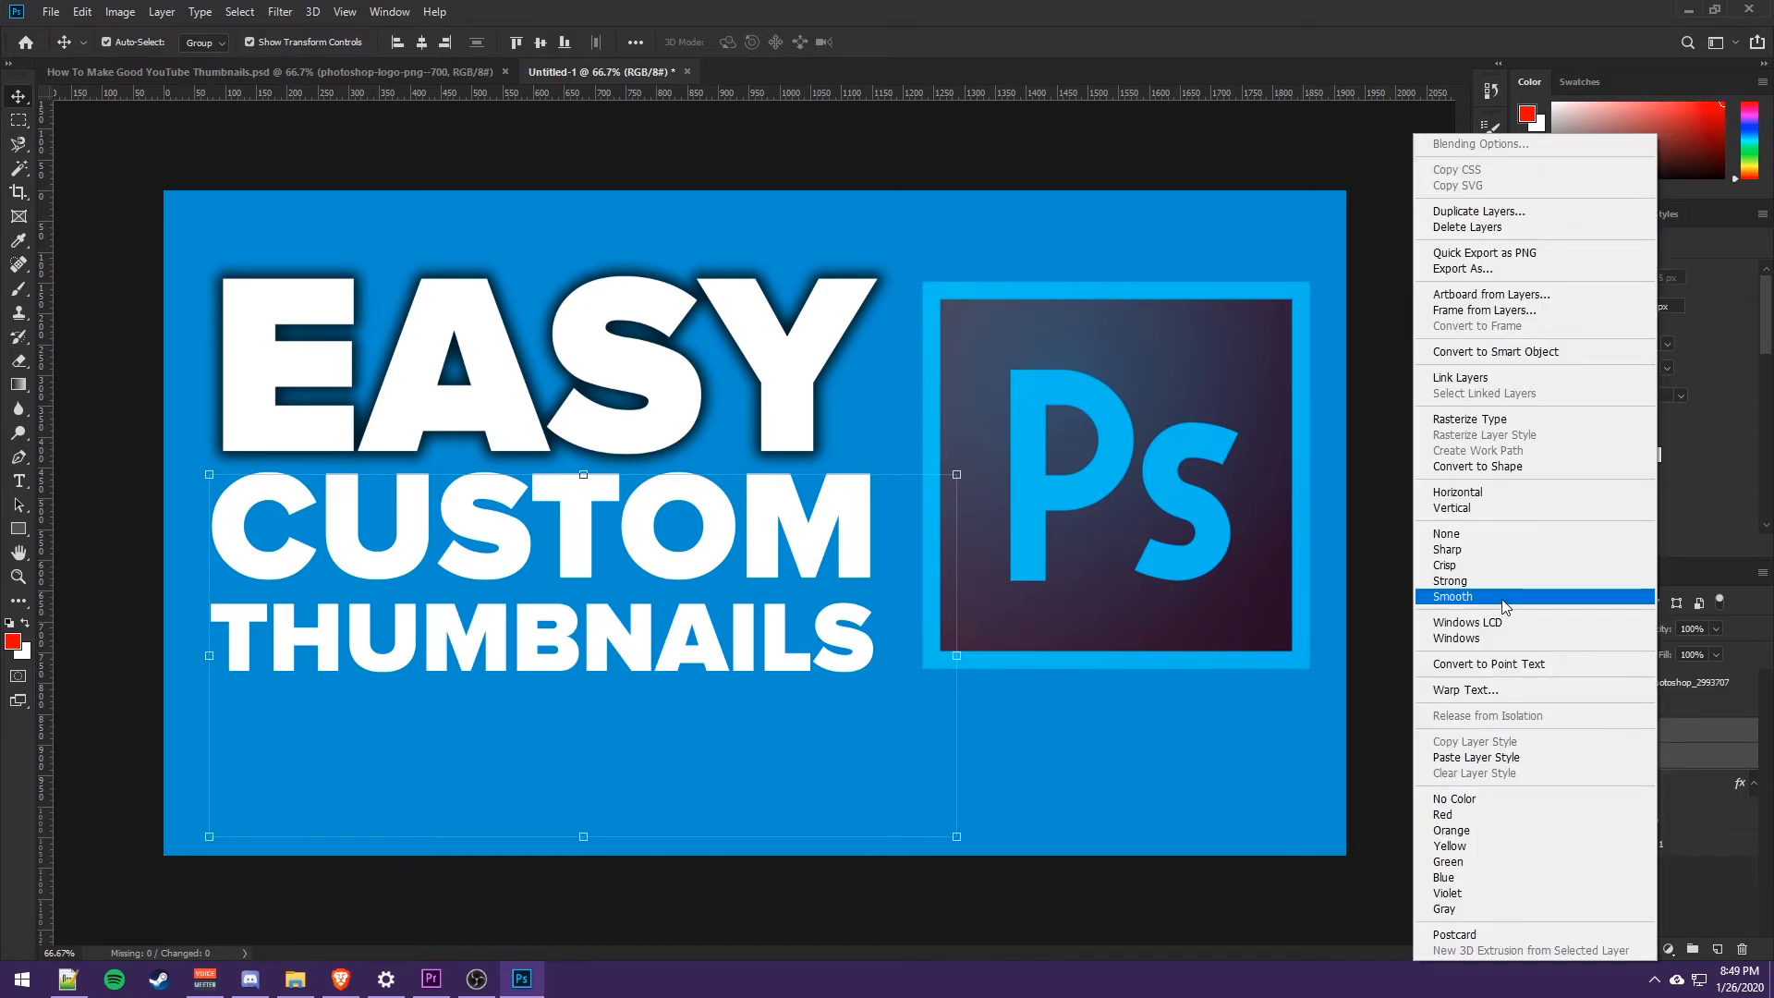
{"action": "left_click", "coordinate": [1504, 758]}
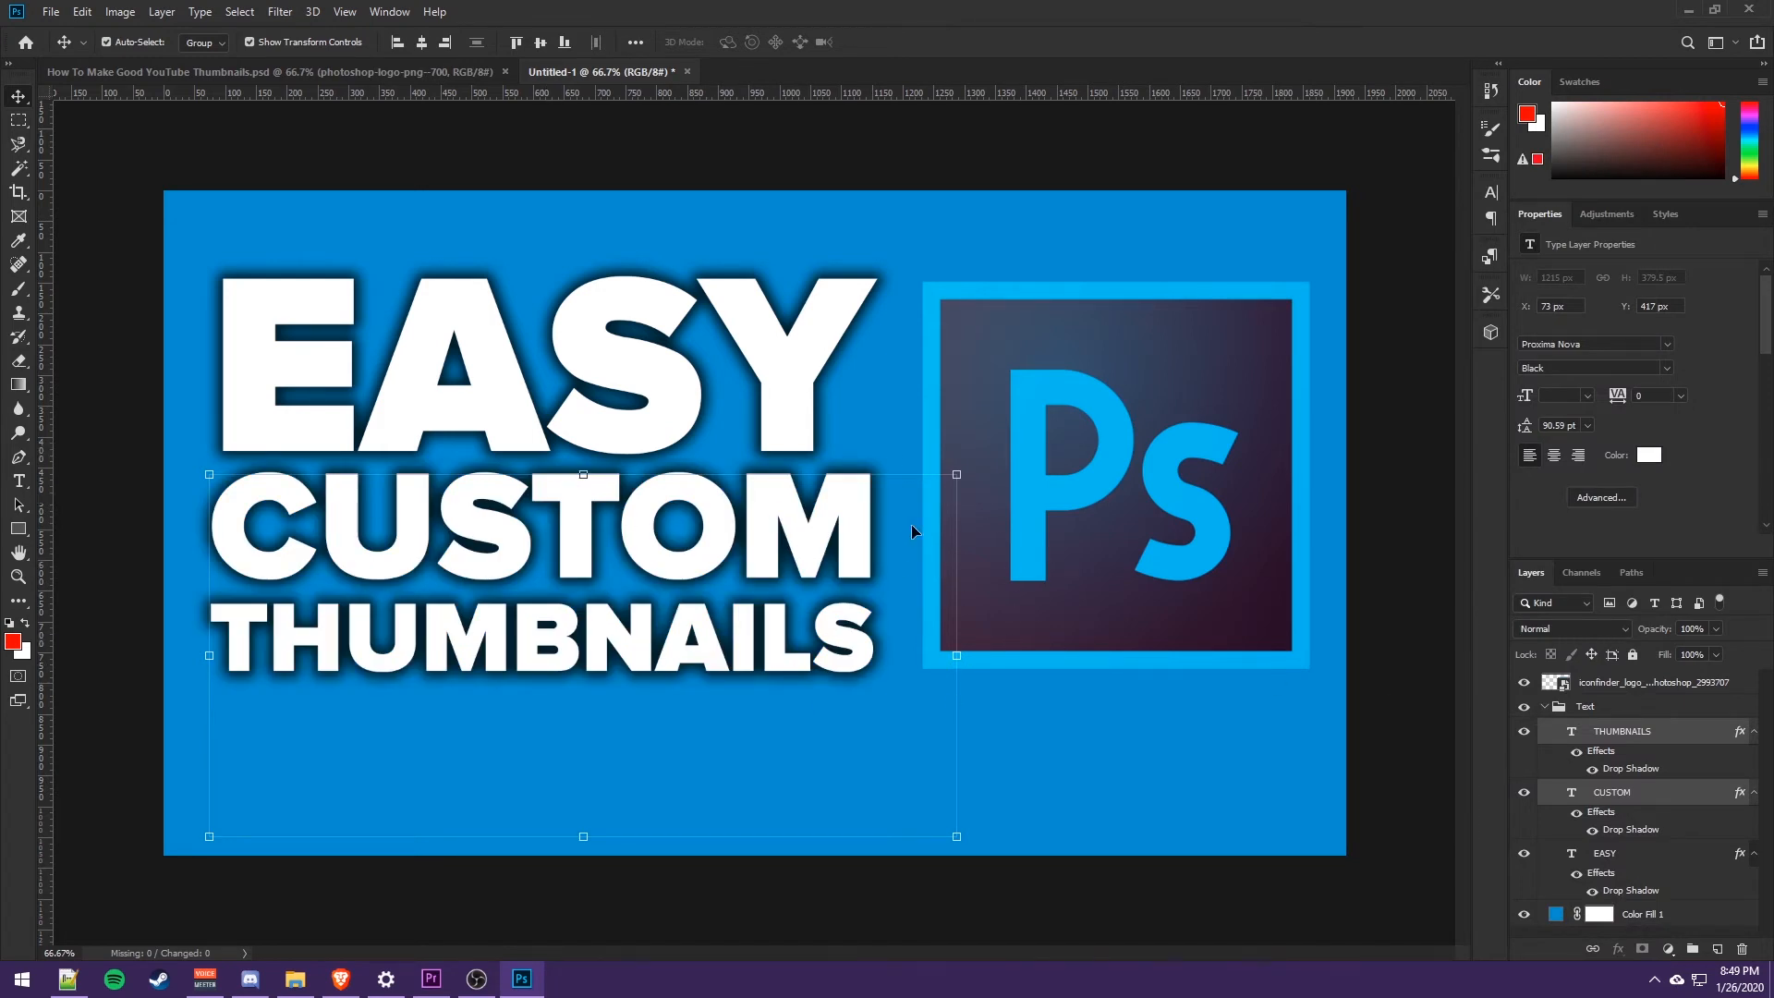
{"action": "left_click", "coordinate": [1271, 791]}
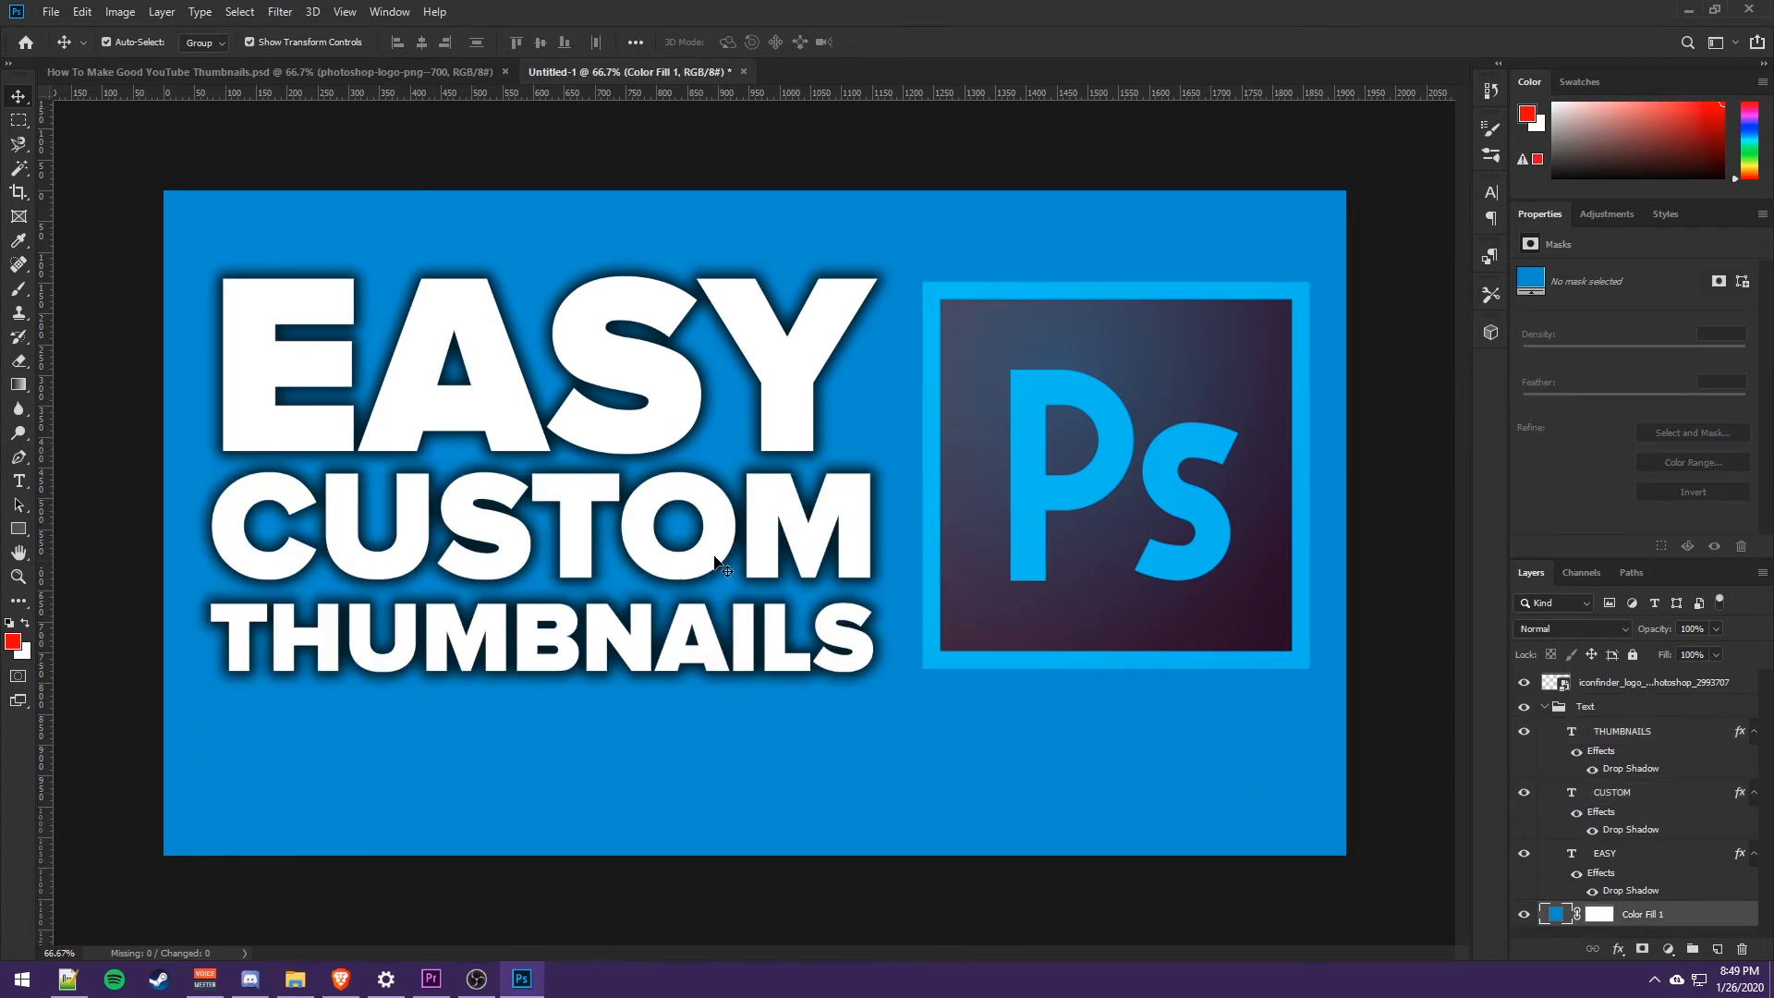
- Apply a Color Overlay in cyan 00fcff to the CUSTOM text layer
{"action": "left_click", "coordinate": [817, 536]}
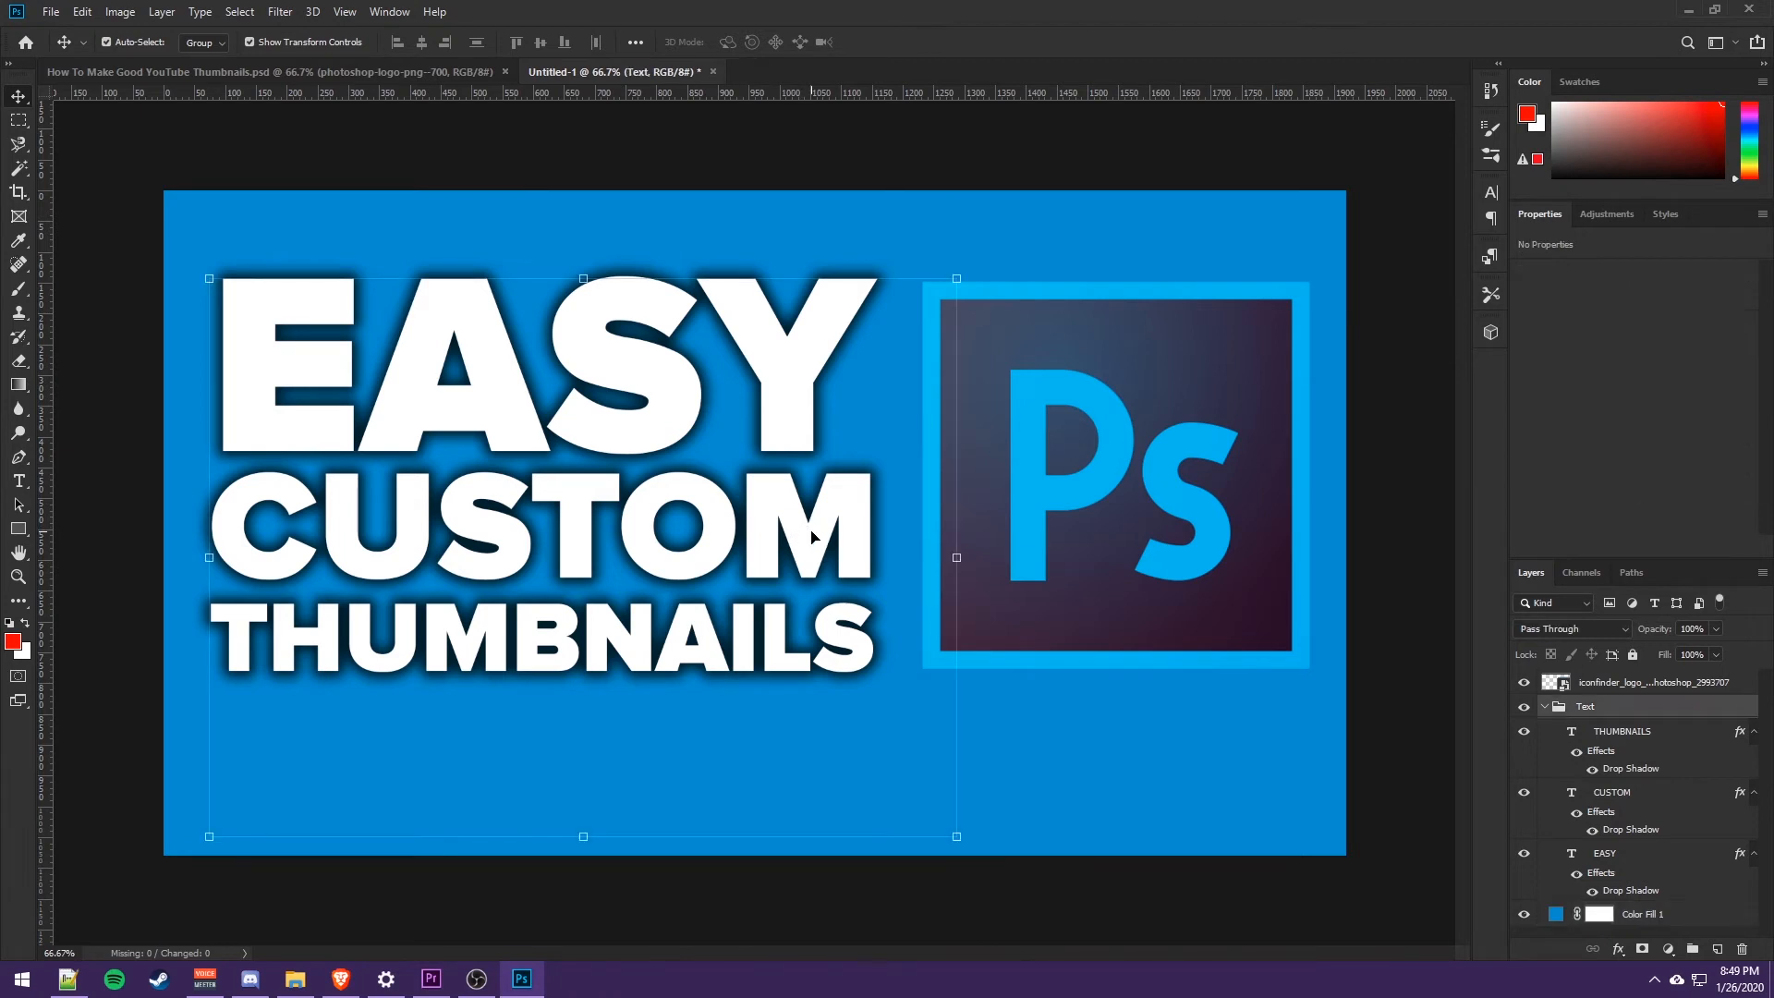
{"action": "left_click", "coordinate": [1682, 805]}
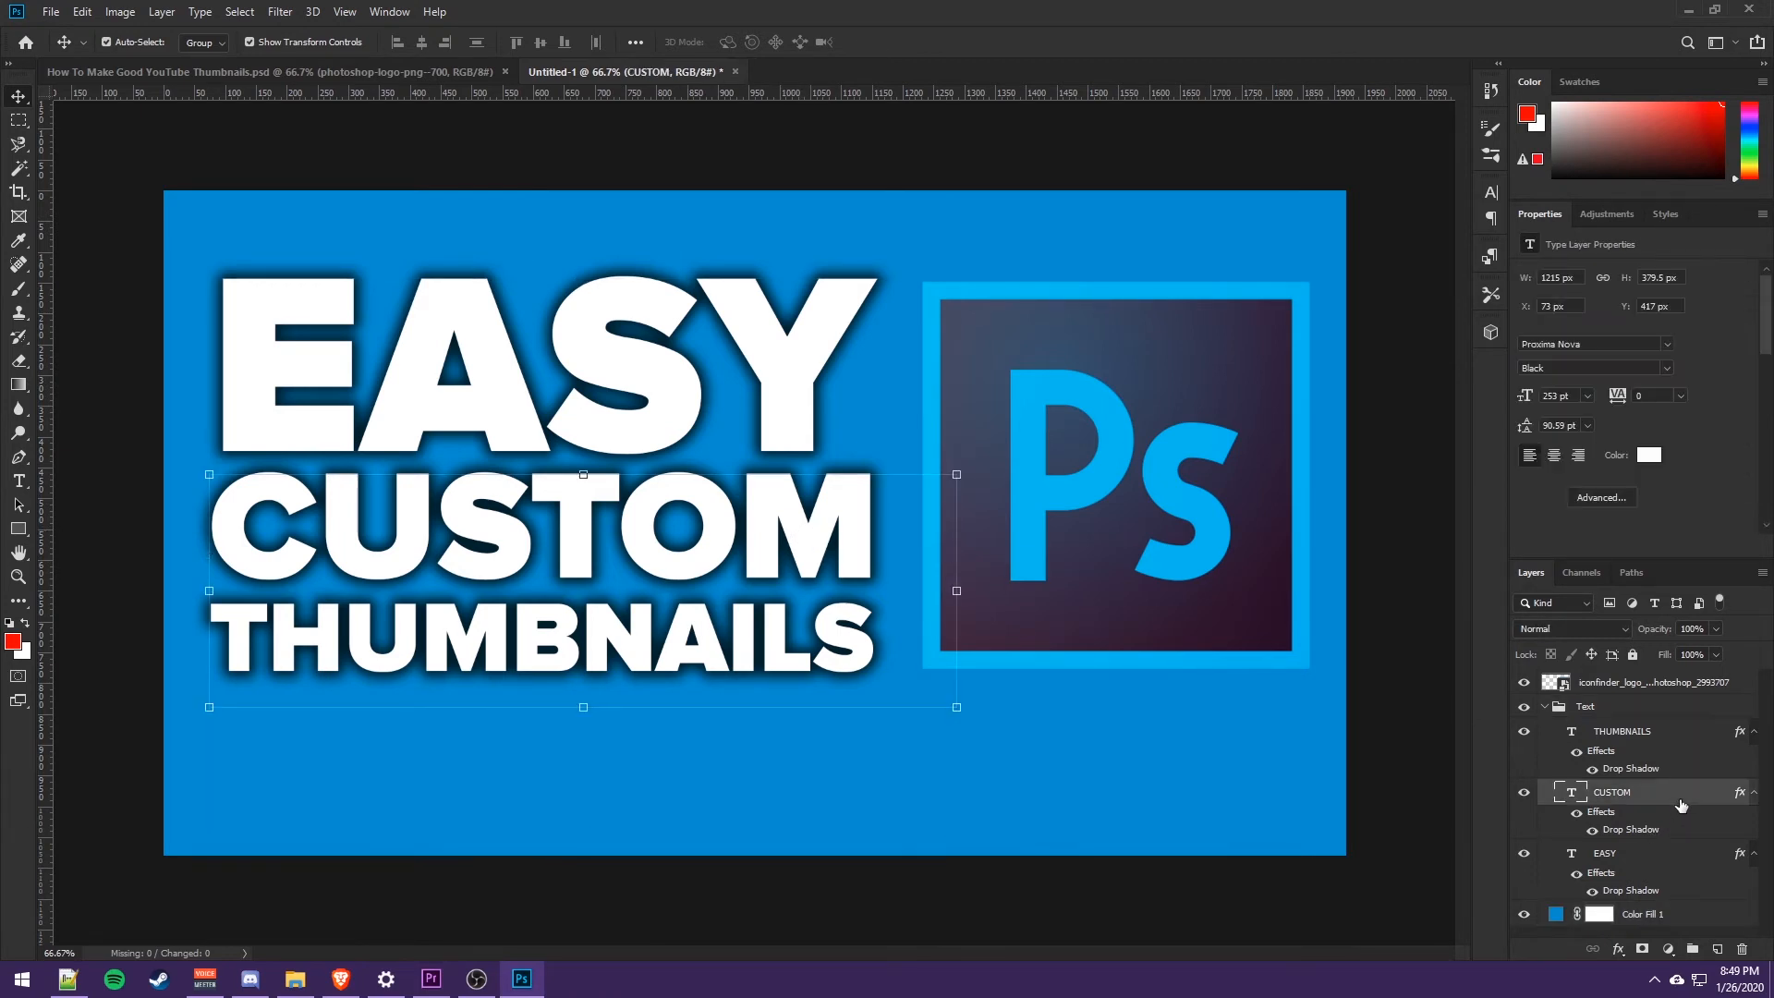
{"action": "double_click", "coordinate": [1682, 804]}
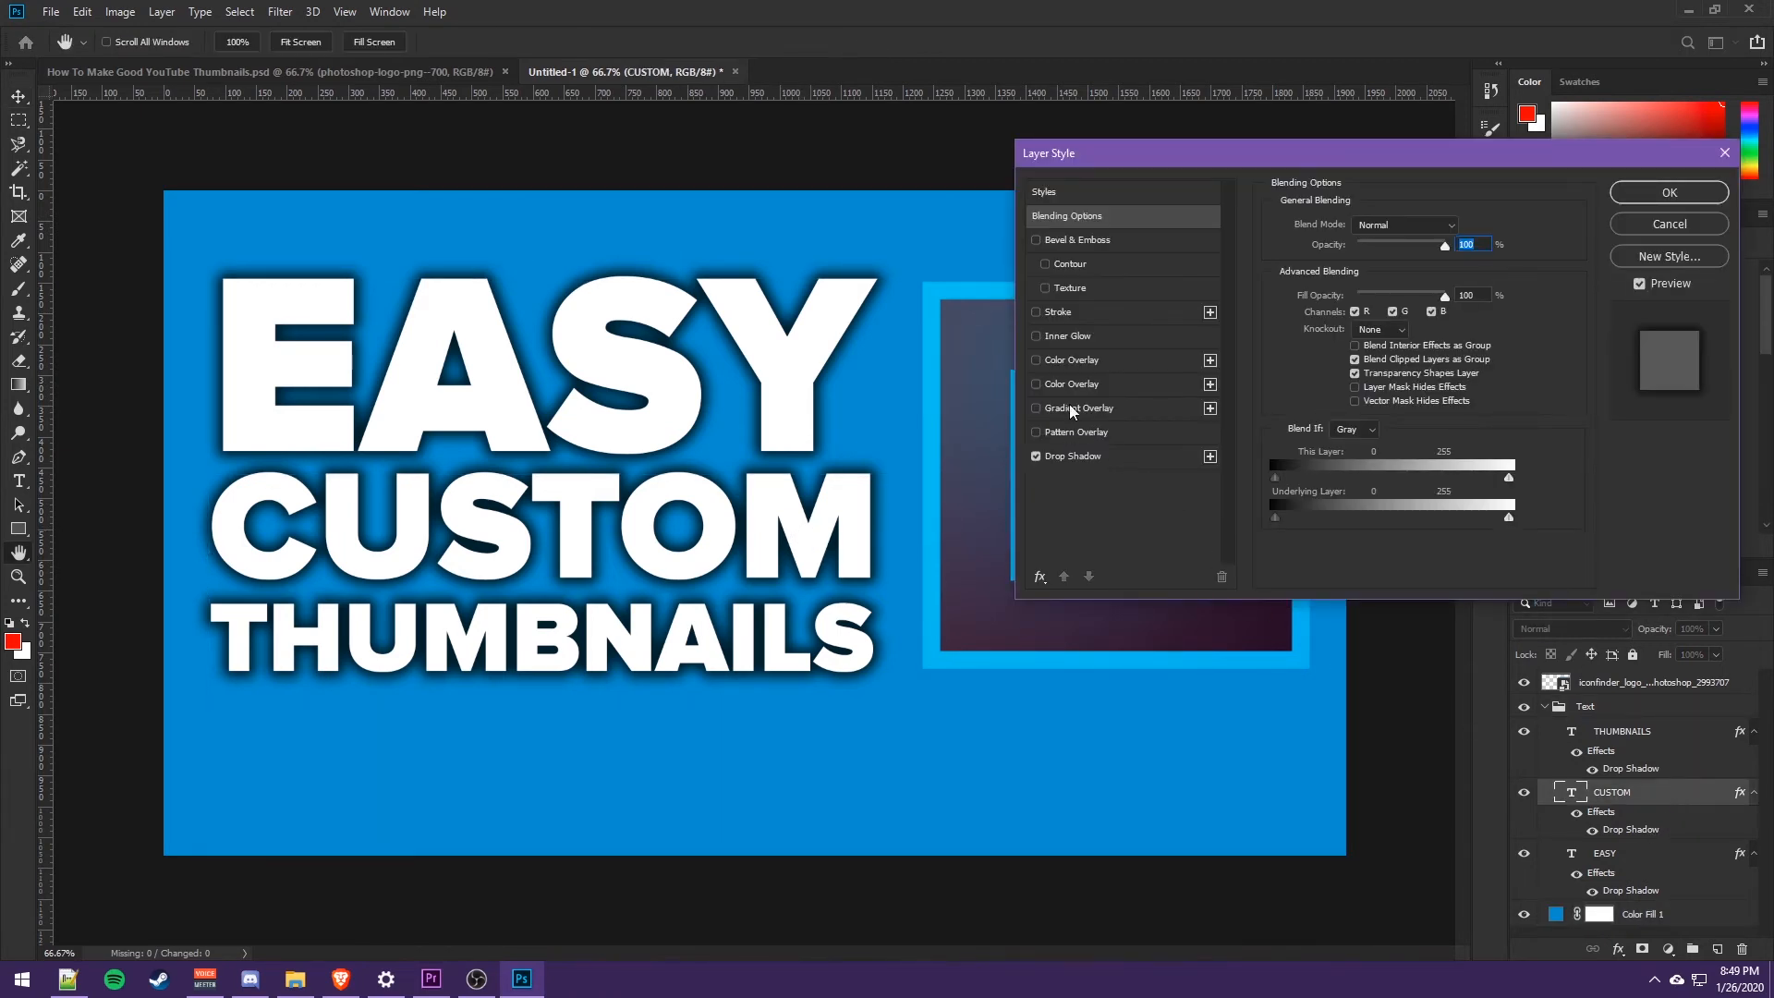
{"action": "left_click", "coordinate": [1034, 385]}
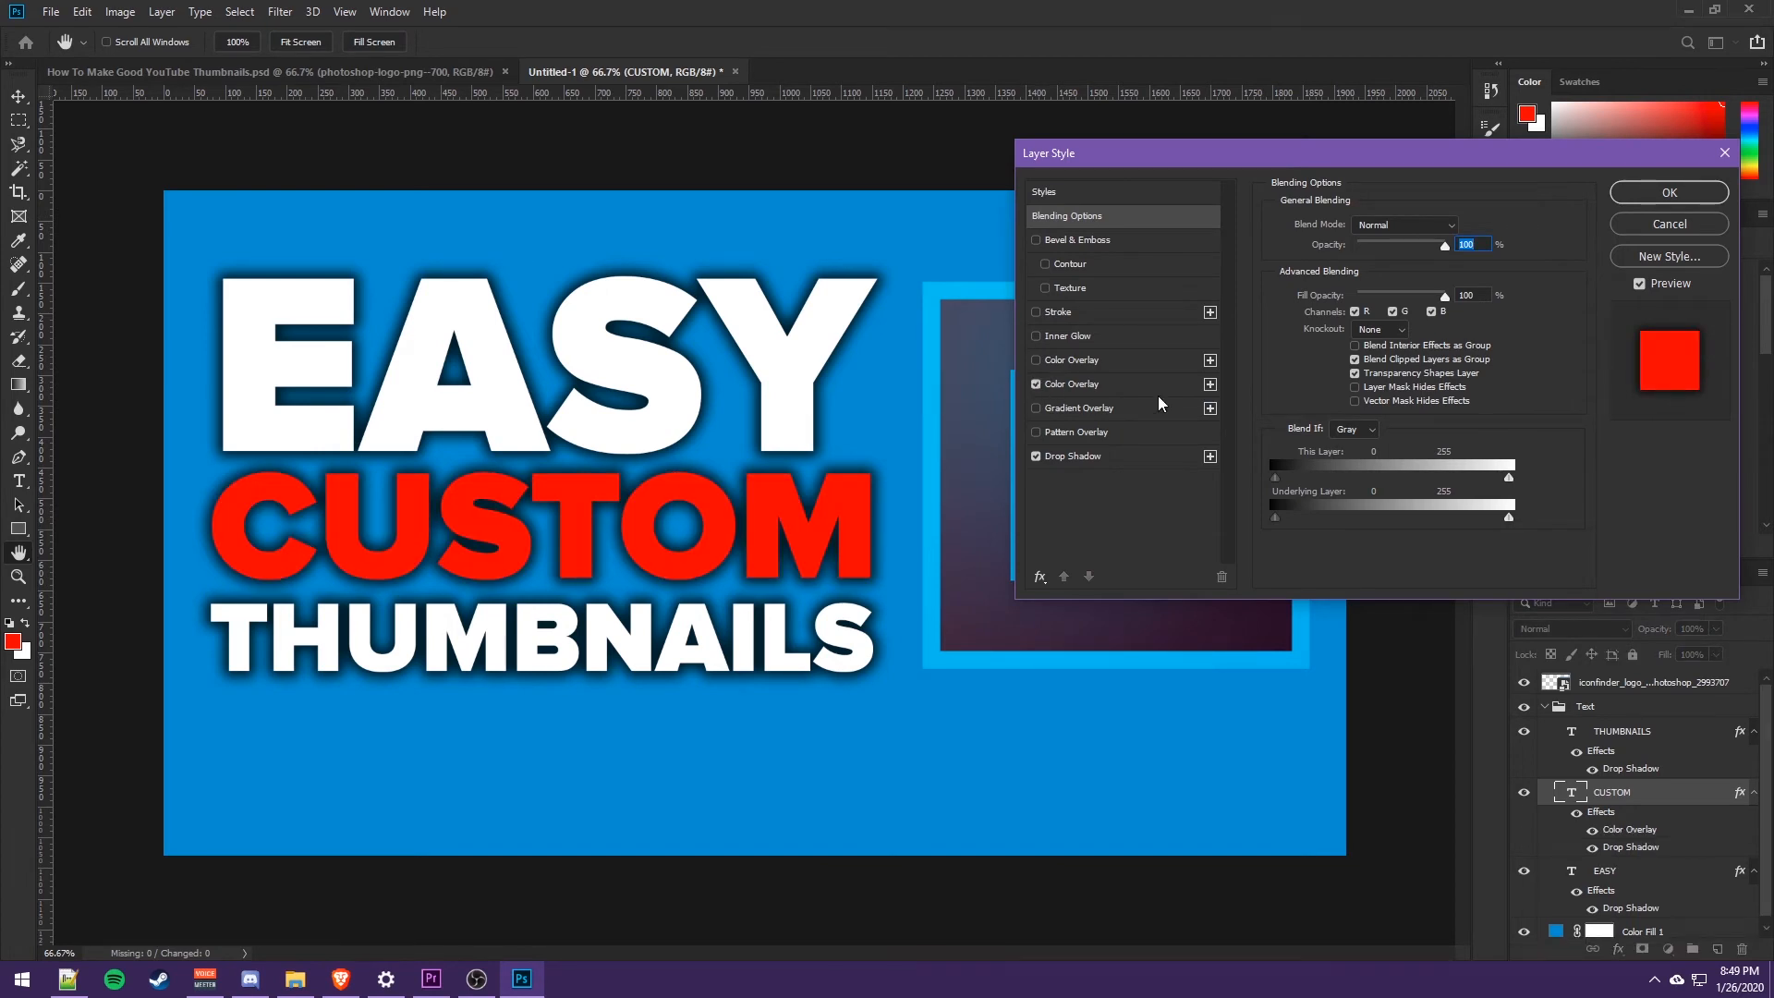
{"action": "left_click", "coordinate": [1085, 382]}
{"action": "left_click", "coordinate": [1467, 229]}
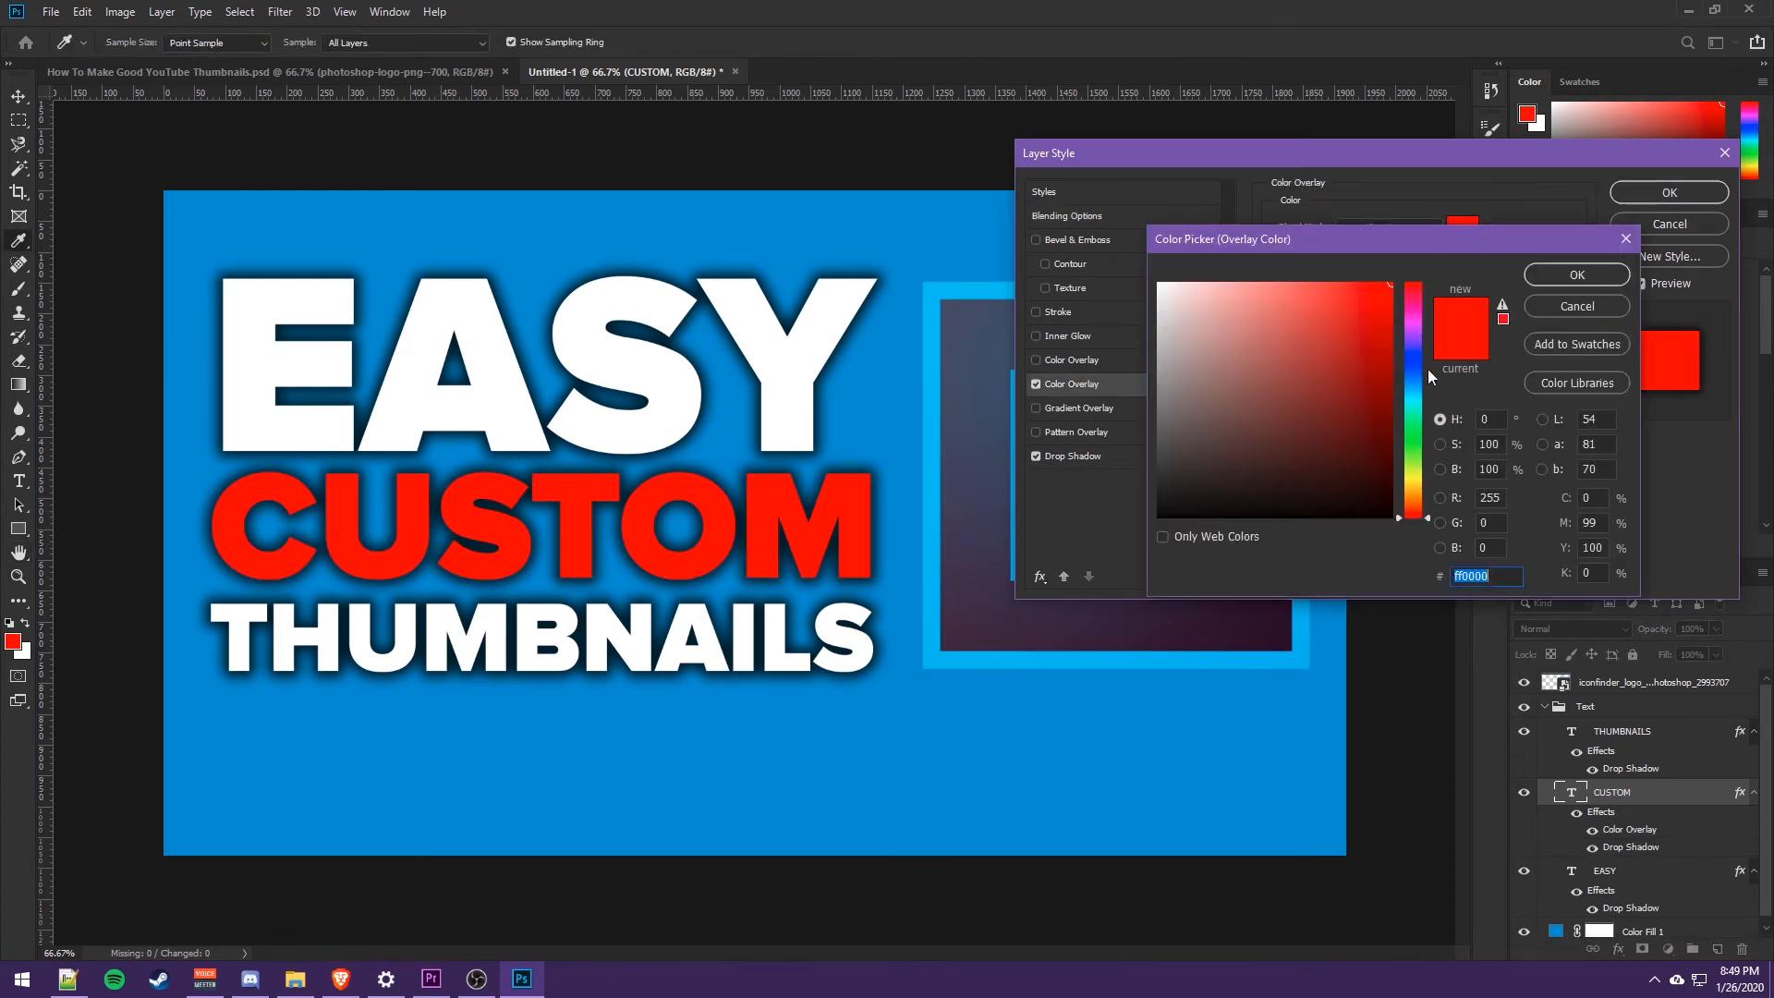
{"action": "left_click", "coordinate": [1416, 399]}
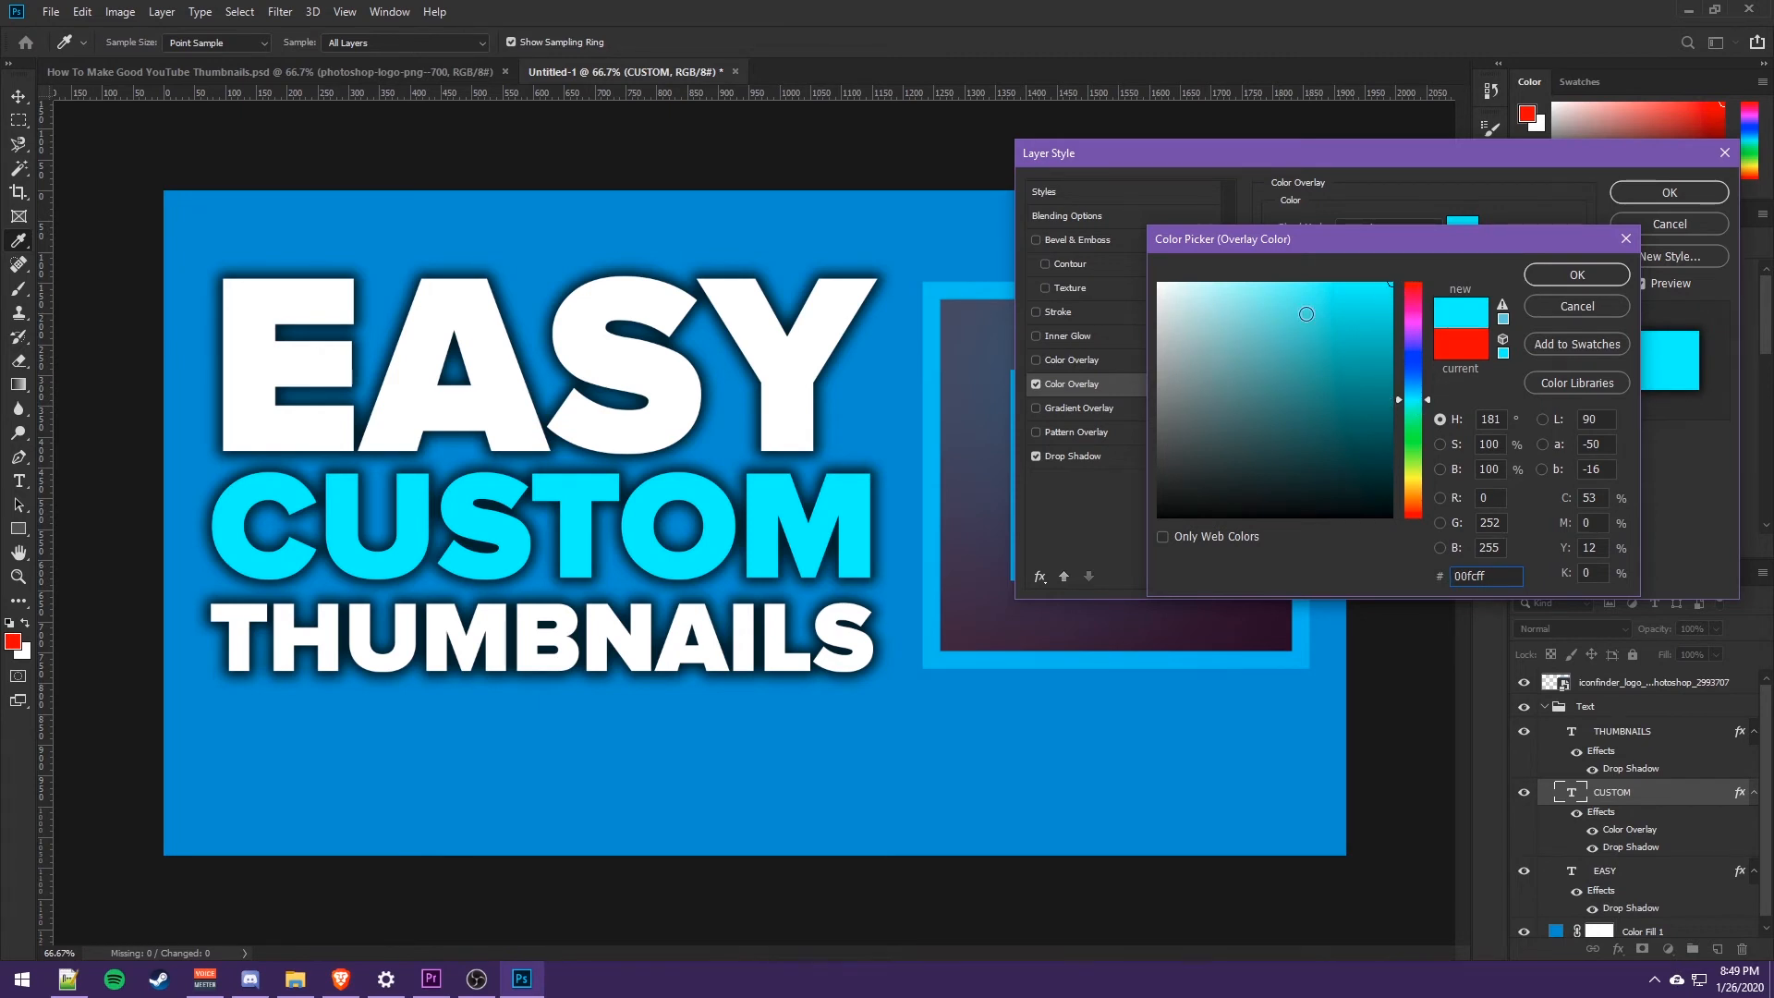
{"action": "left_click", "coordinate": [1589, 270]}
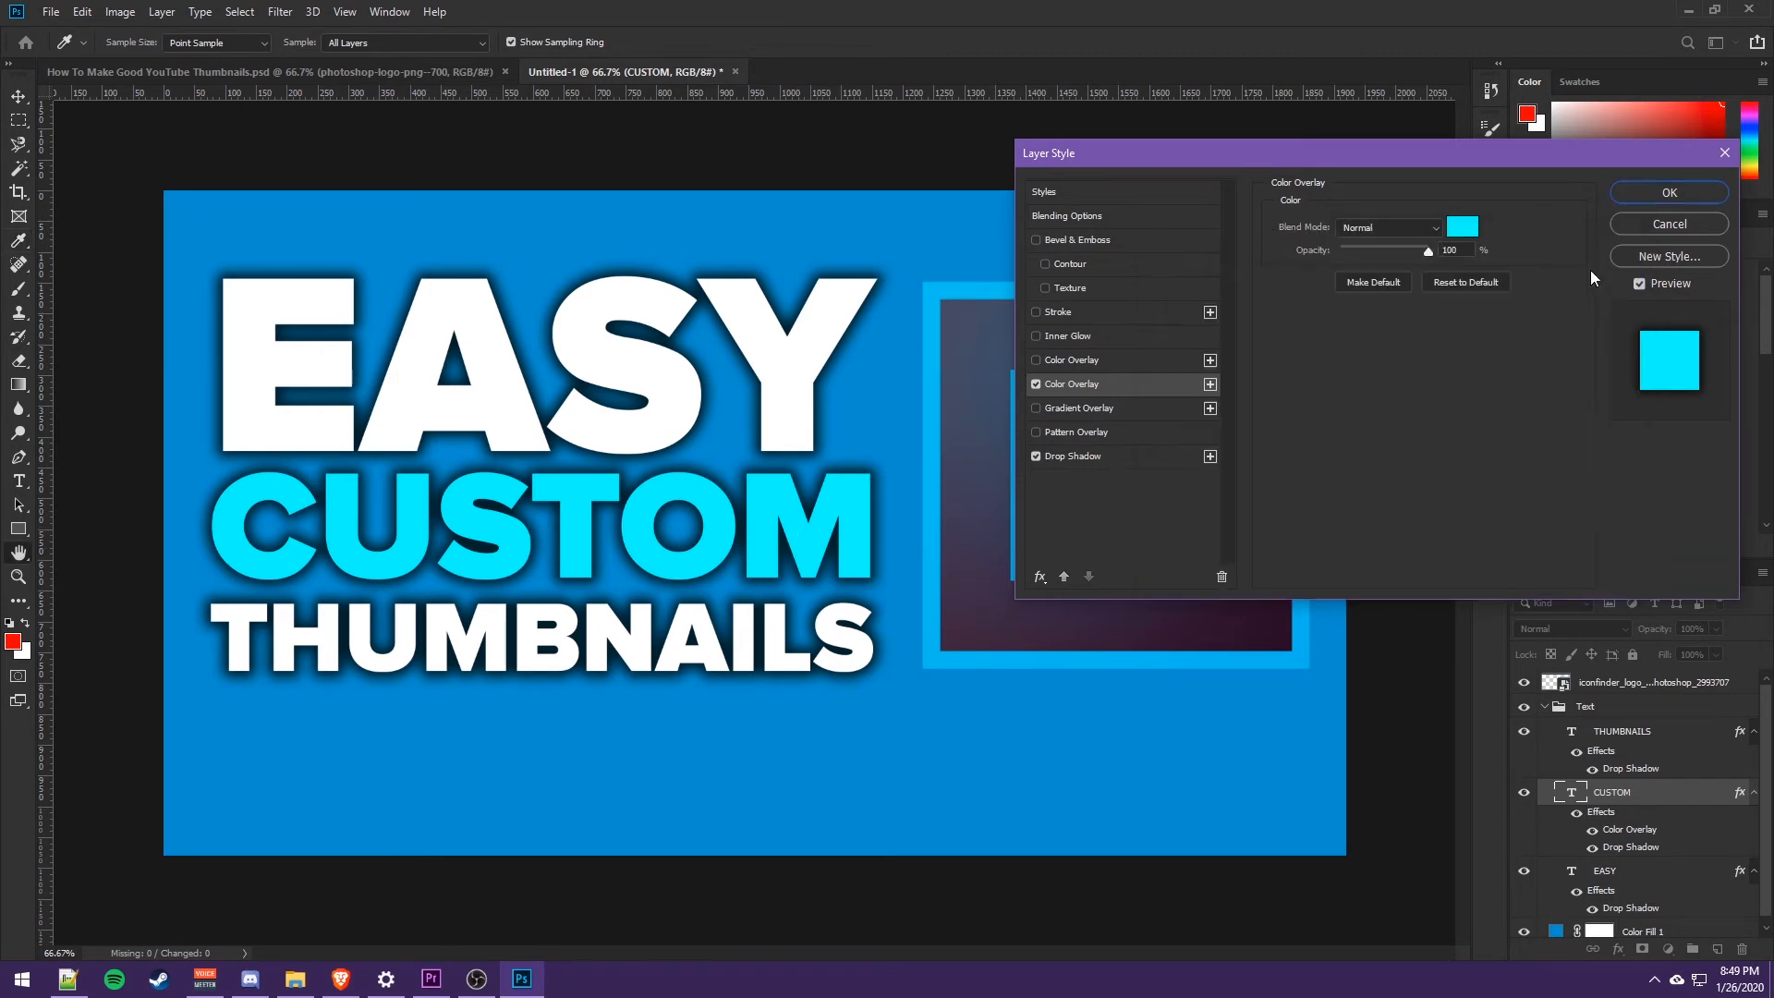
{"action": "left_click", "coordinate": [1650, 196]}
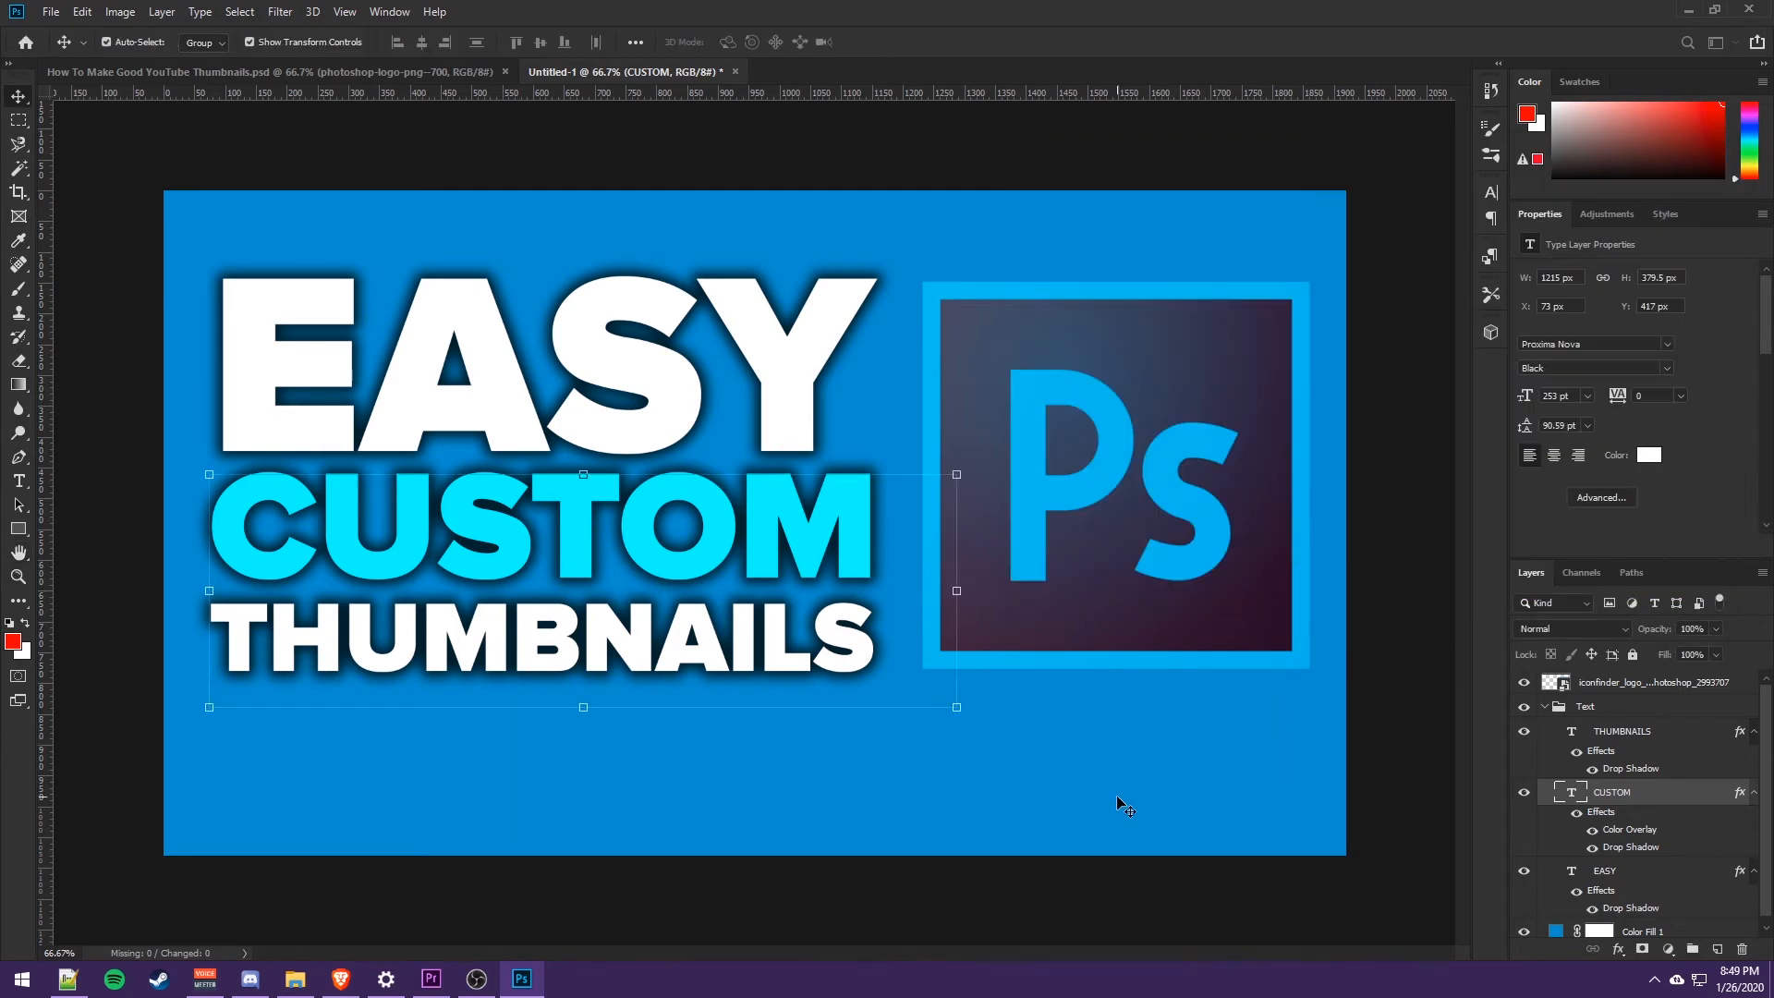
- Apply a yellow Color Overlay to the THUMBNAILS text layer, using the second overlay entry in its layer style
{"action": "left_click", "coordinate": [1680, 746]}
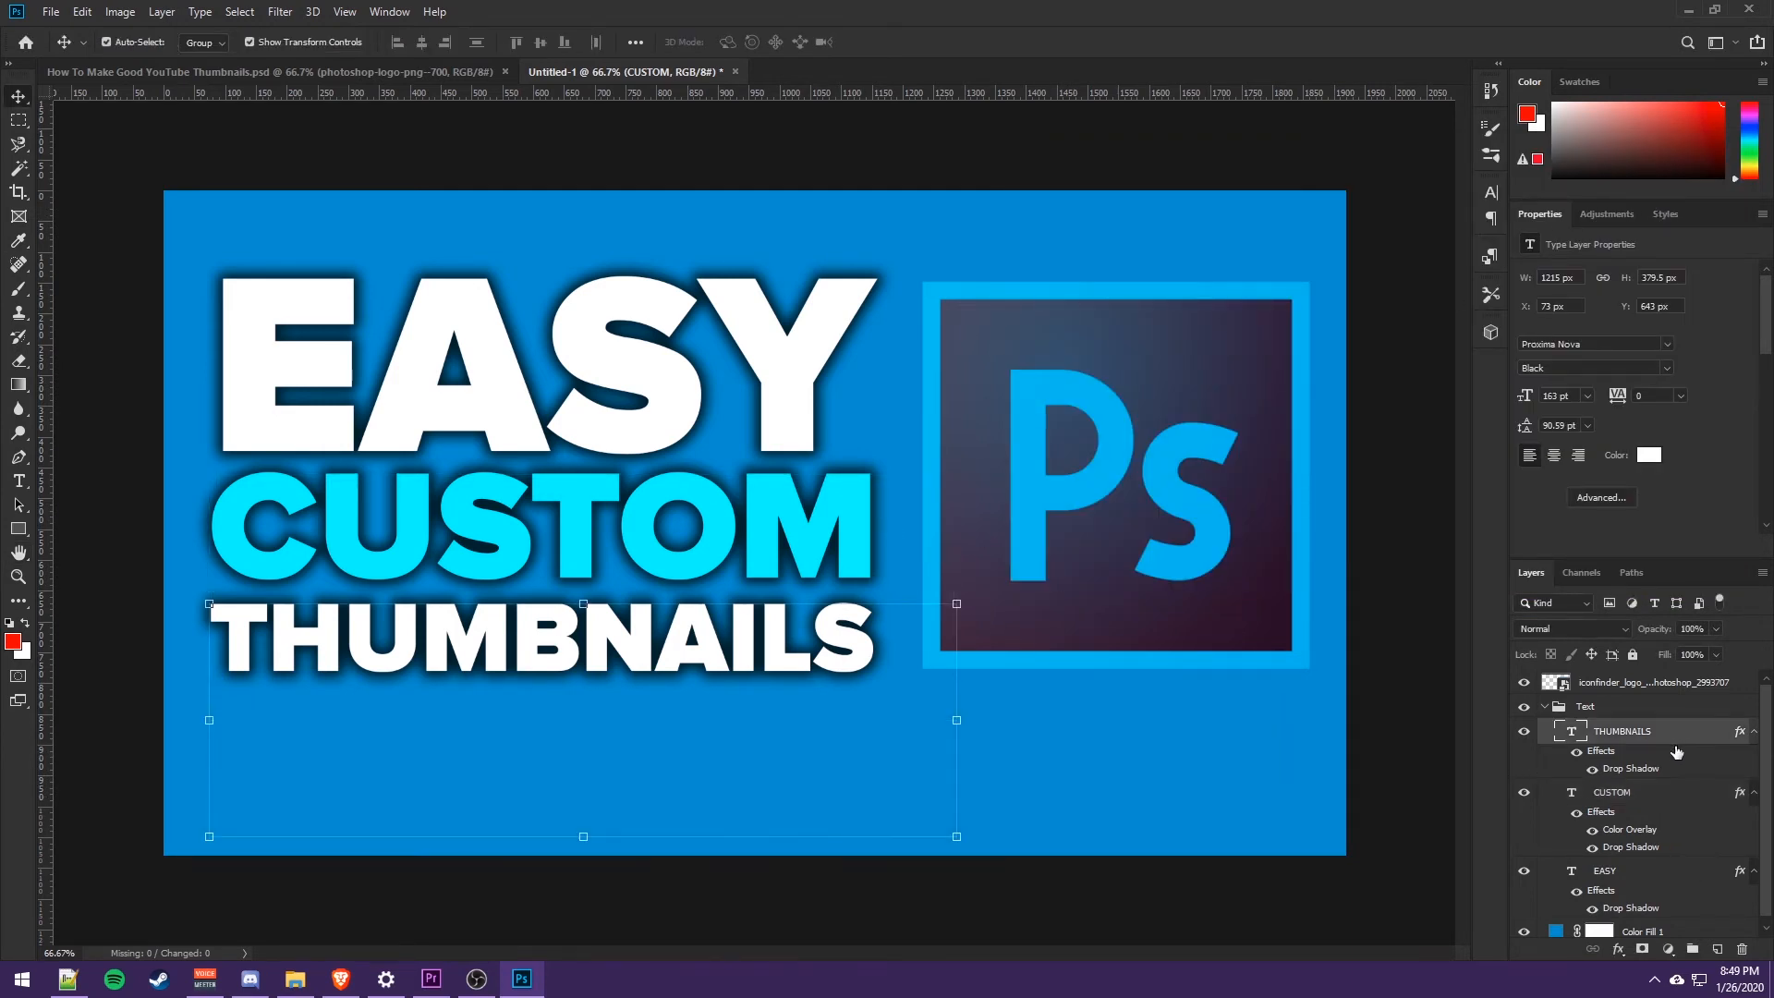
{"action": "double_click", "coordinate": [1677, 751]}
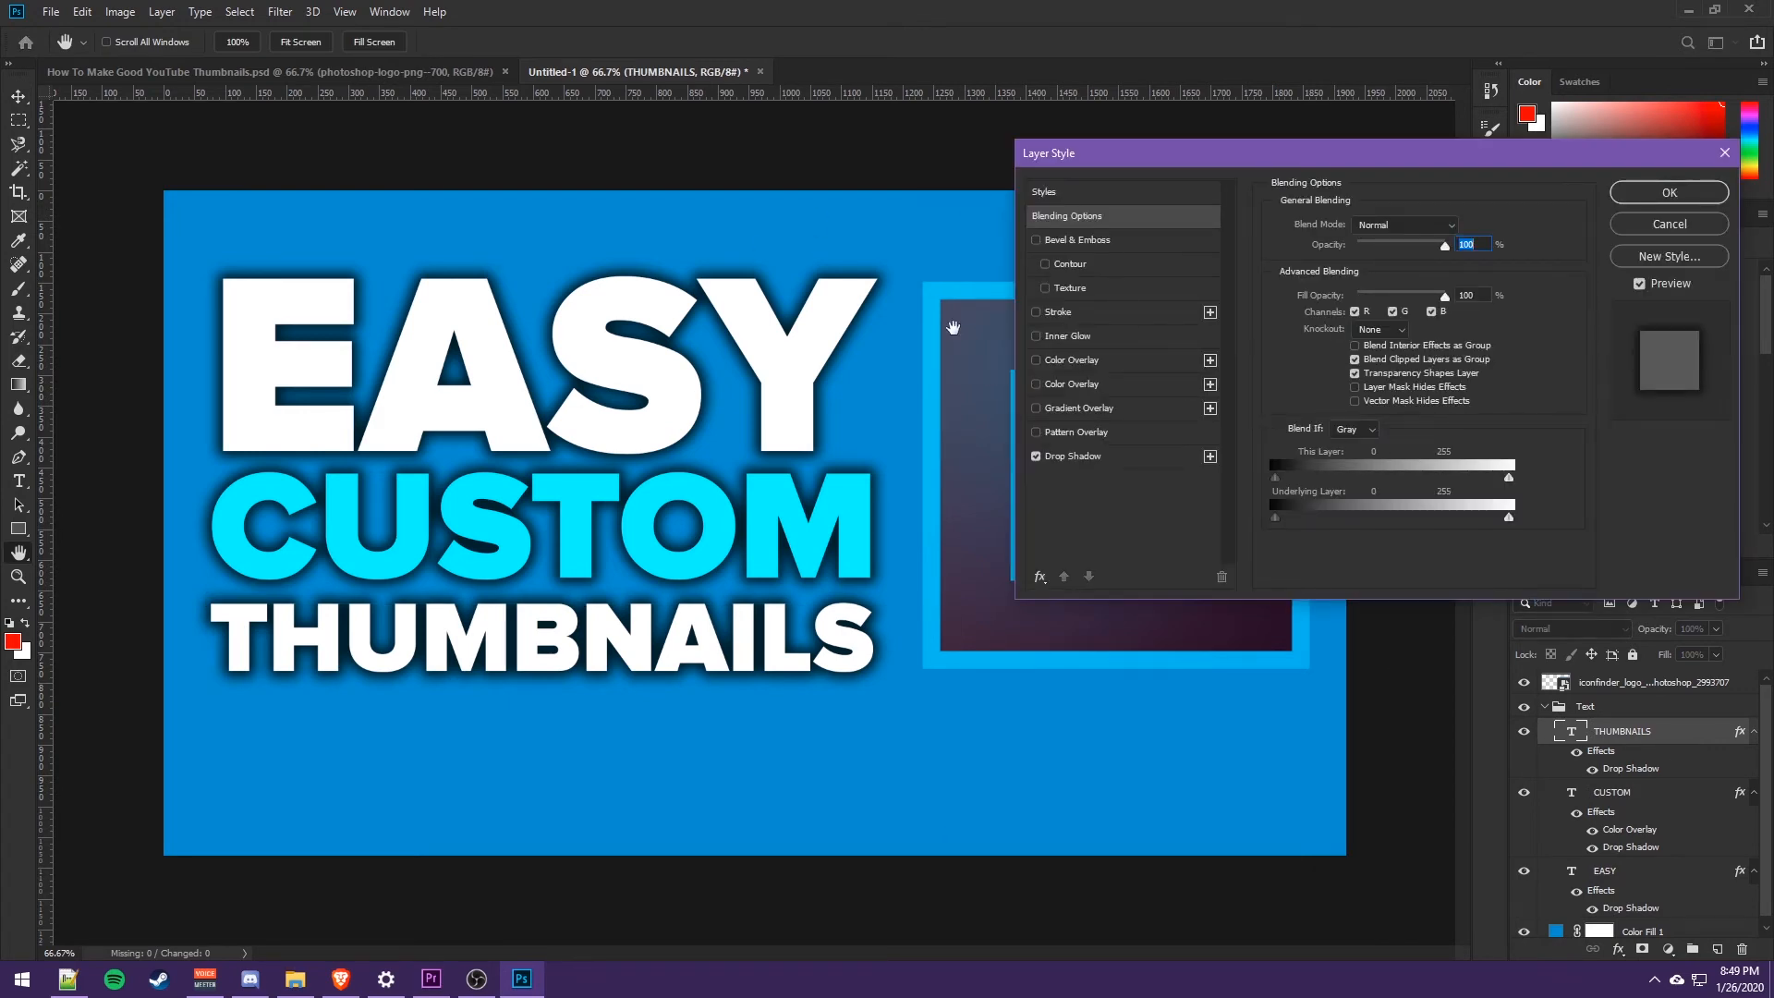
{"action": "left_click", "coordinate": [1036, 360]}
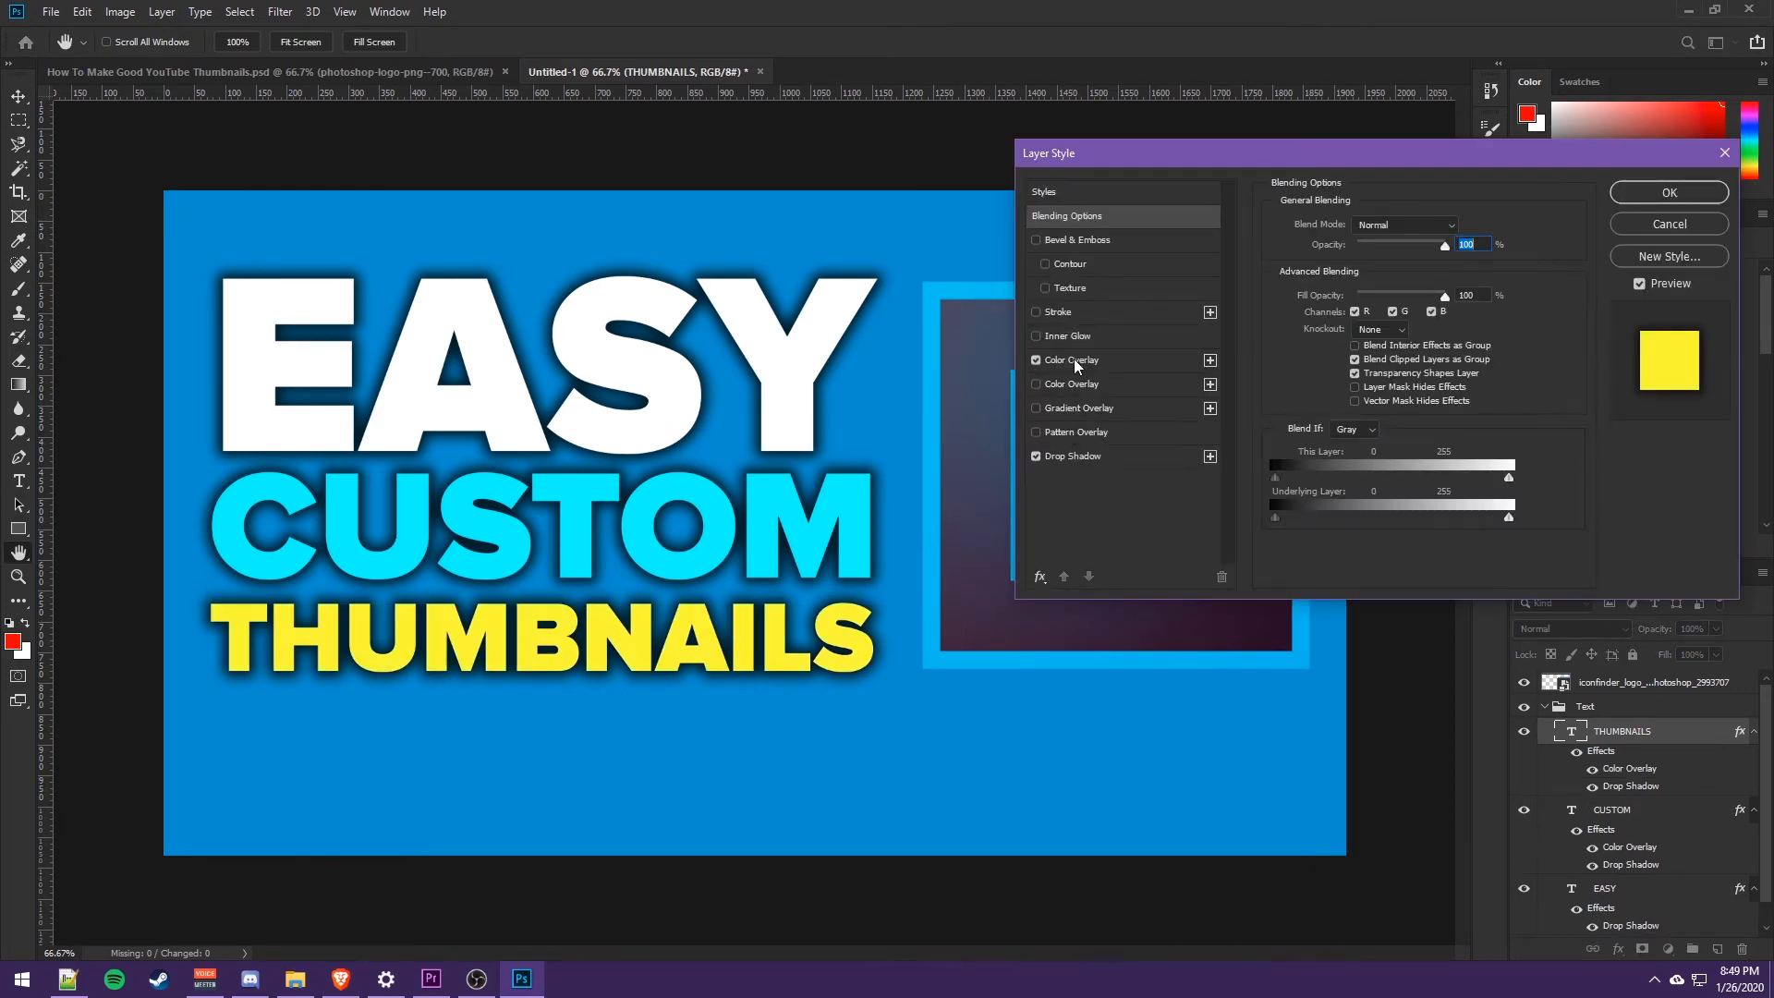
{"action": "left_click", "coordinate": [1073, 358]}
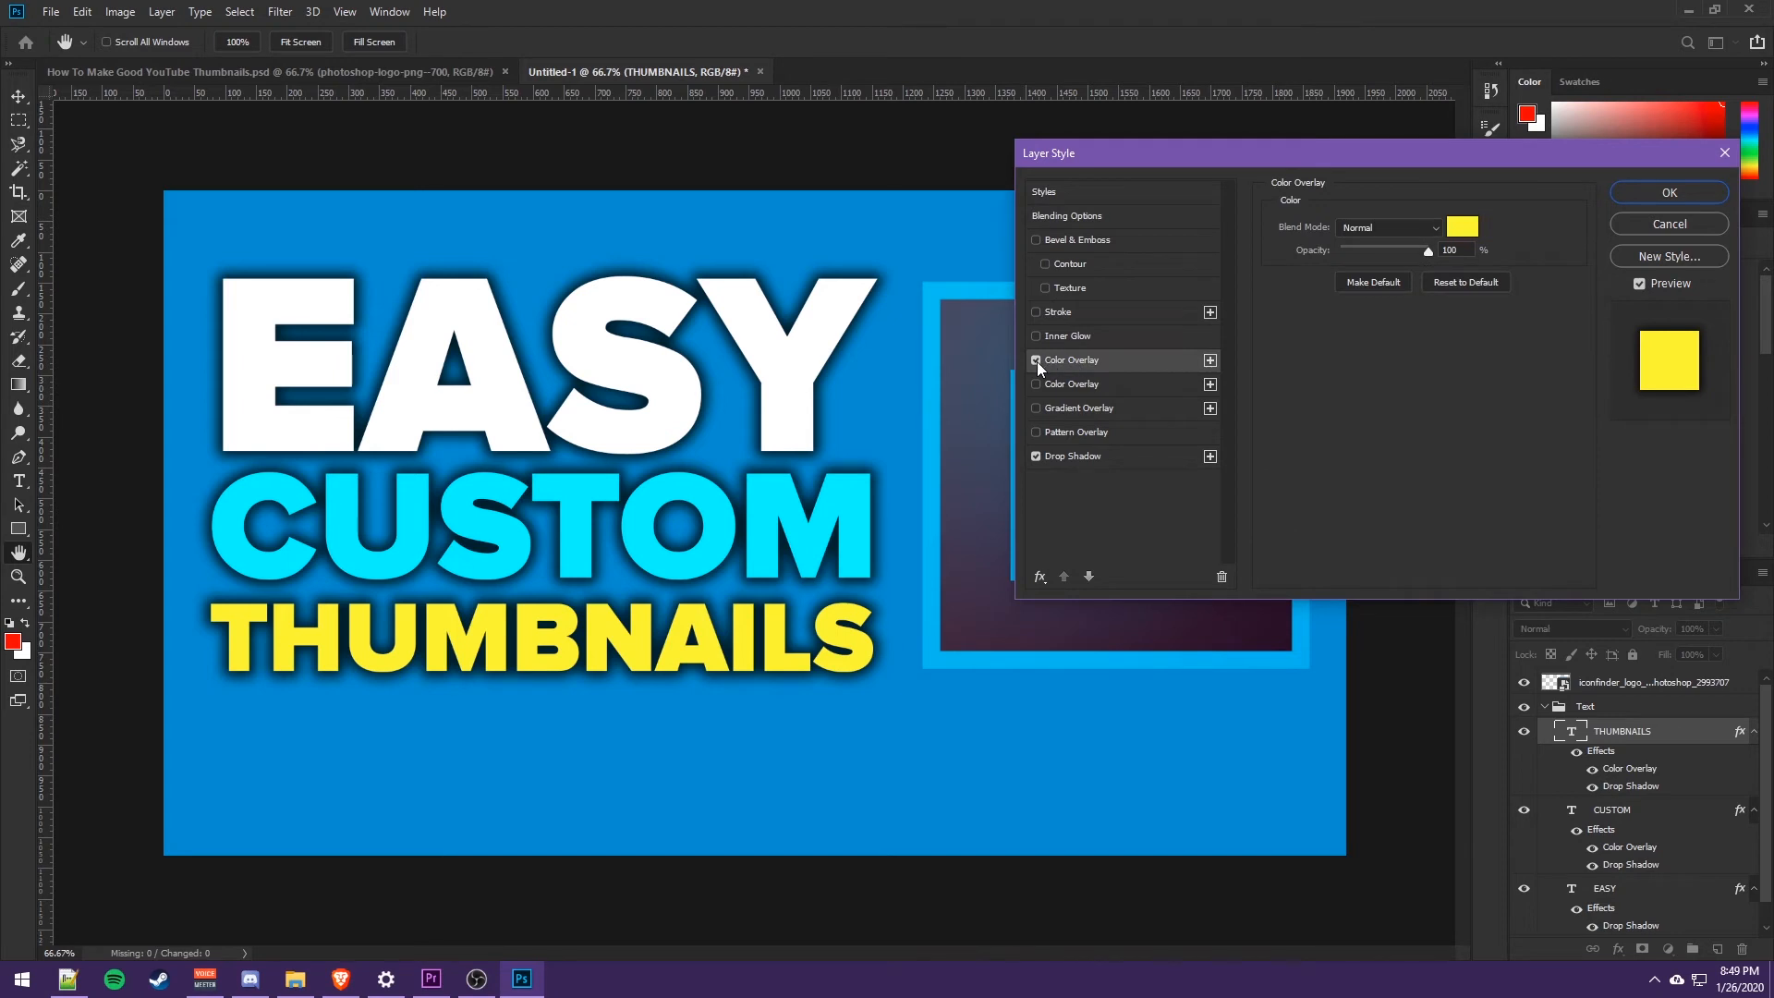
{"action": "left_click", "coordinate": [1036, 360]}
{"action": "left_click", "coordinate": [1034, 383]}
{"action": "left_click", "coordinate": [1100, 387]}
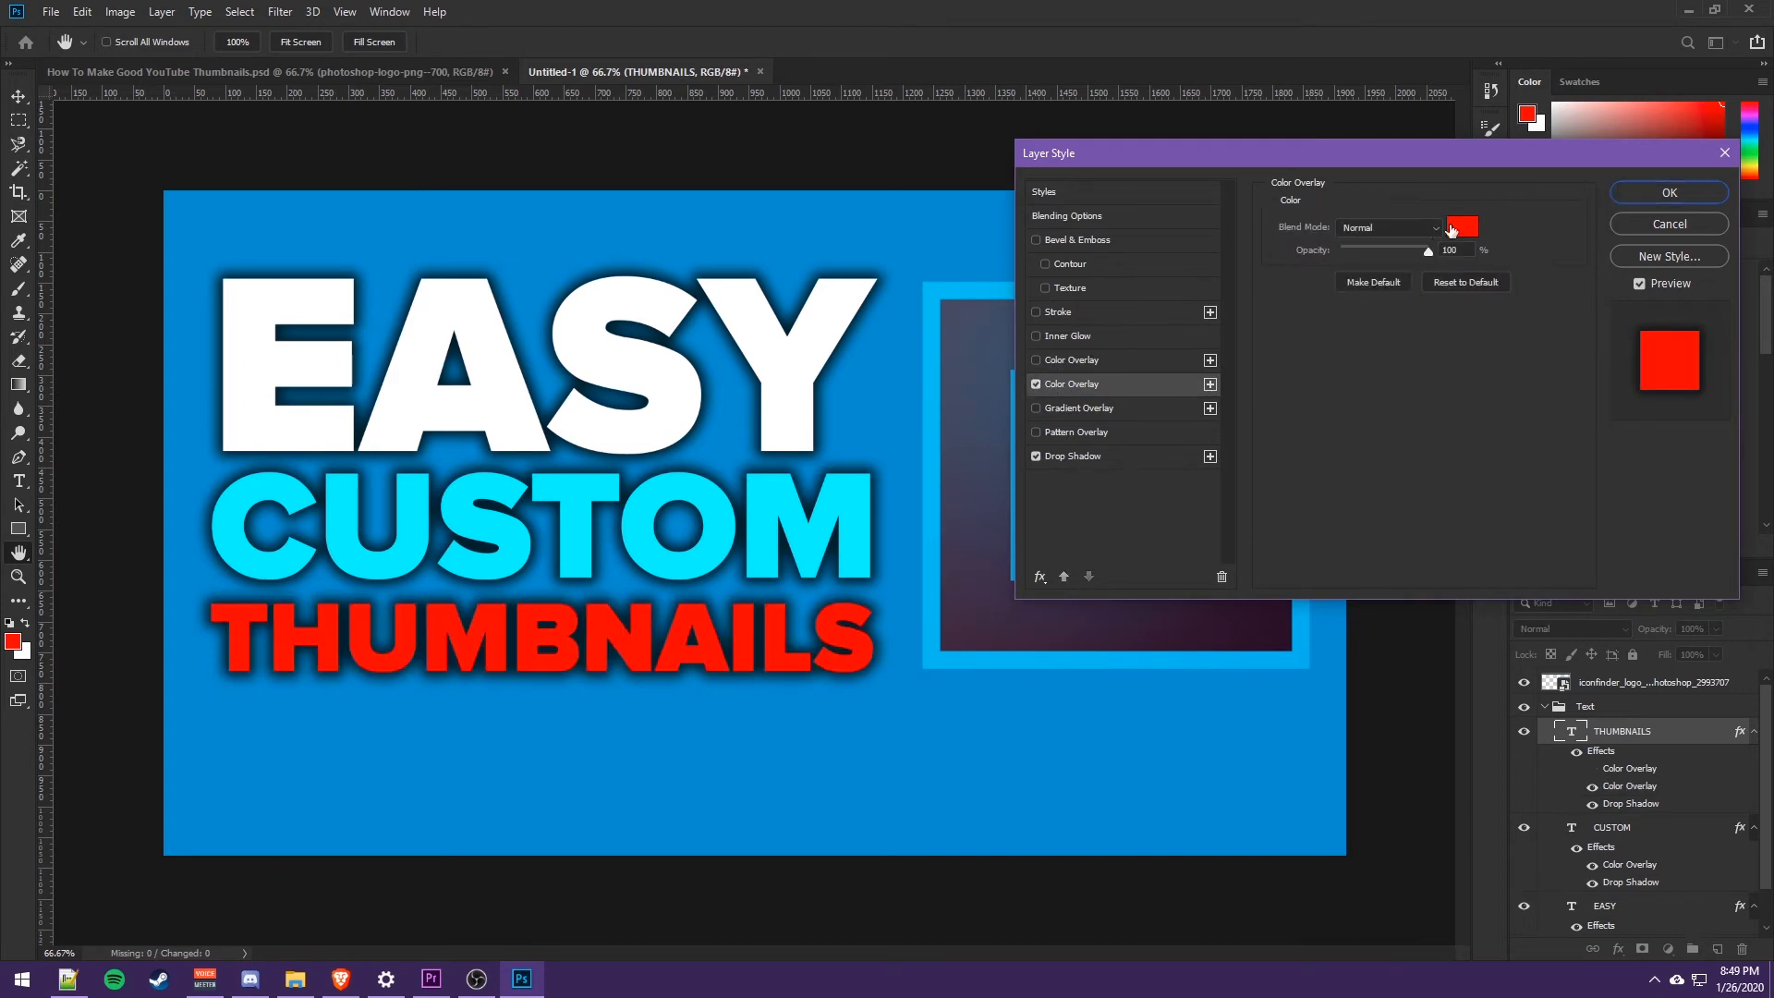
{"action": "left_click", "coordinate": [1463, 226]}
{"action": "left_click", "coordinate": [1406, 482]}
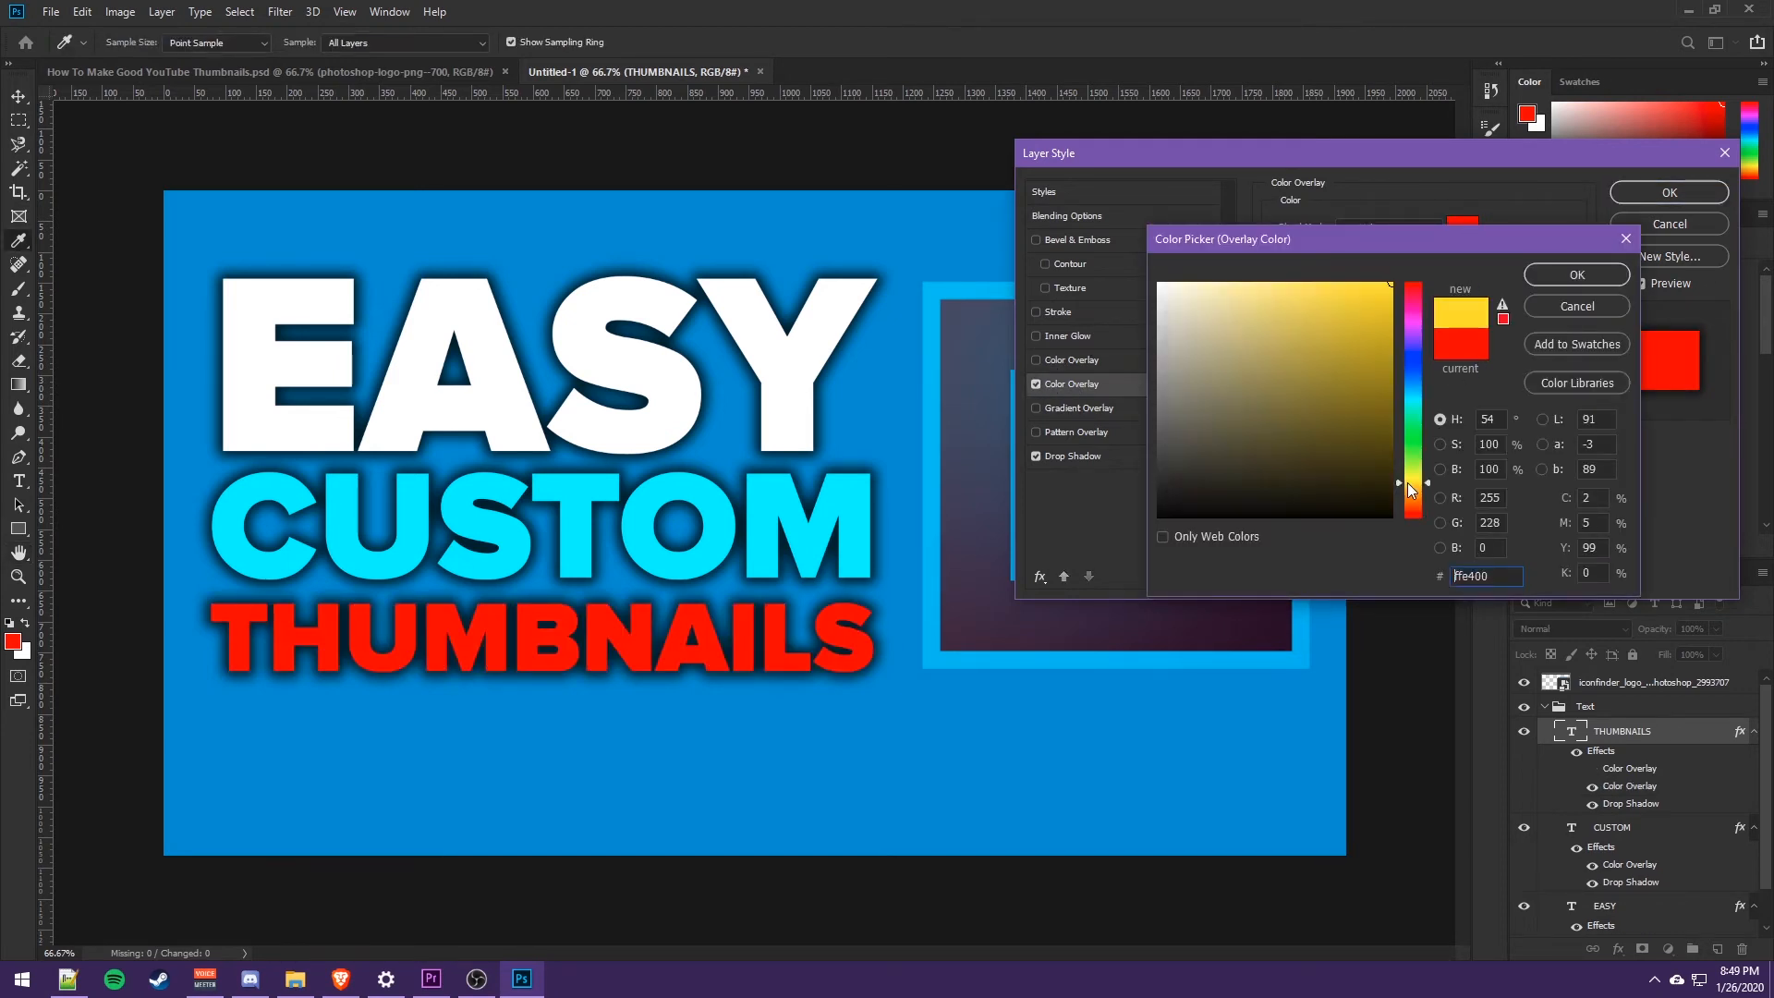
{"action": "left_click", "coordinate": [1587, 274]}
{"action": "left_click", "coordinate": [1669, 193]}
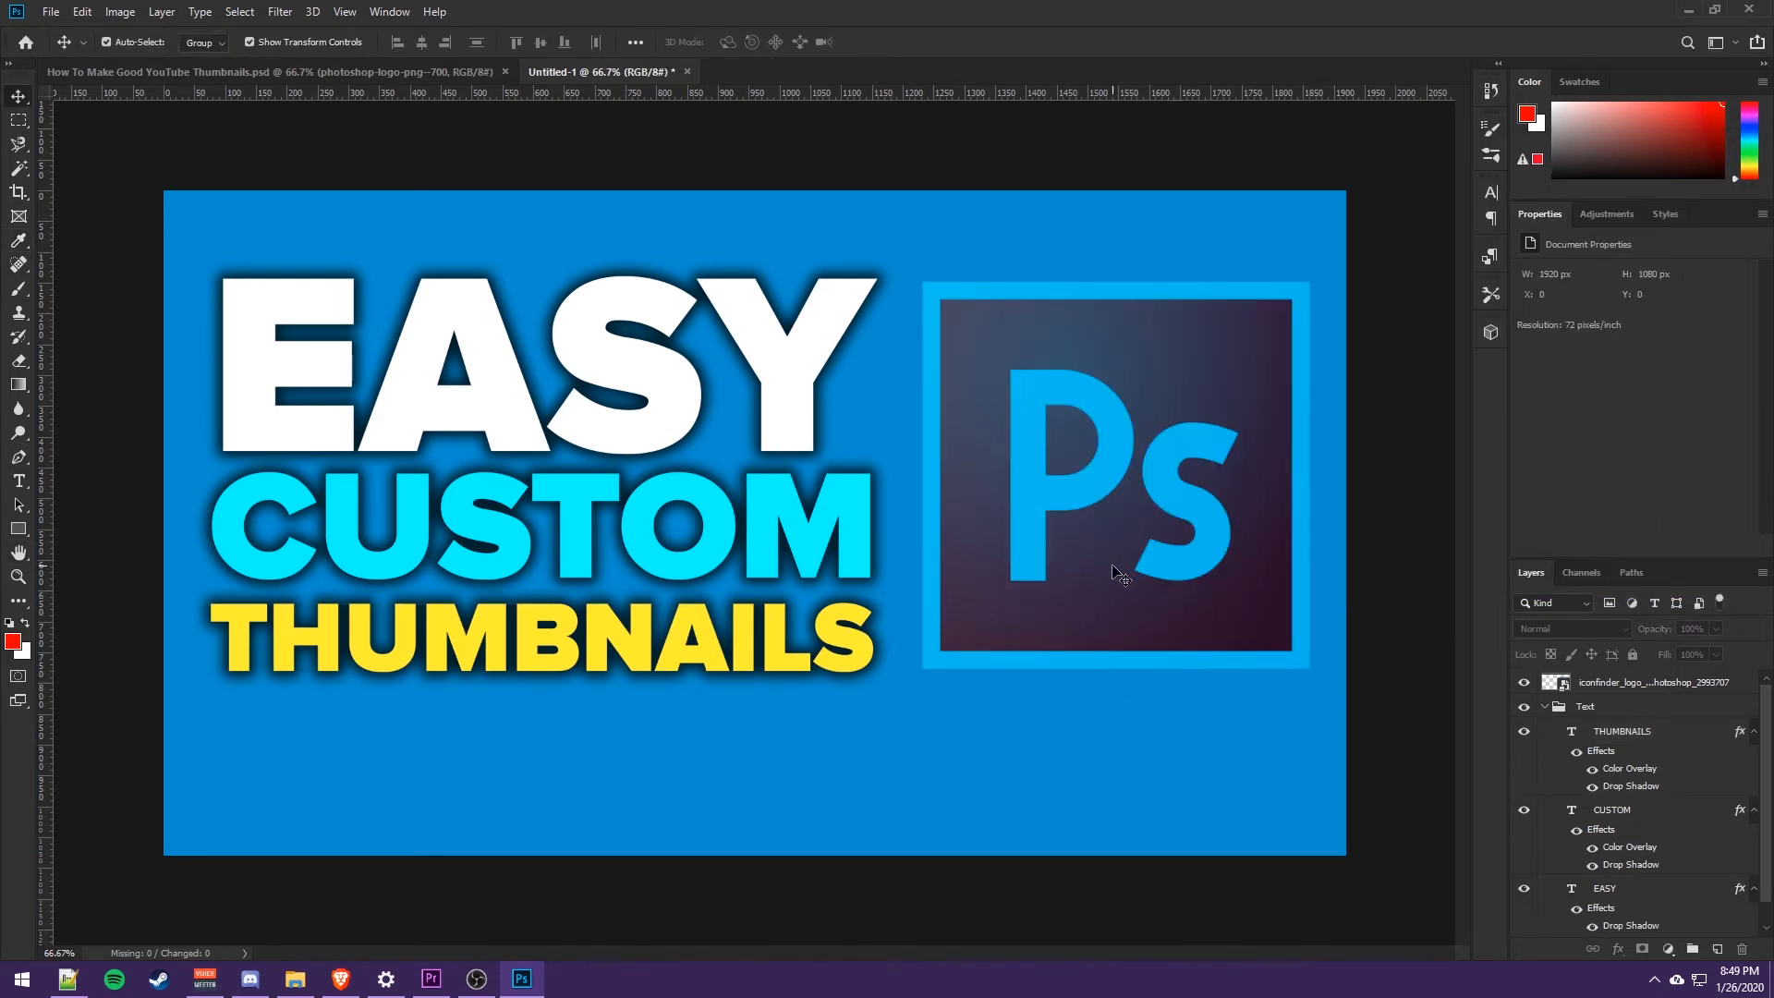
- Open the layer style settings of the Photoshop logo layer
{"action": "left_click", "coordinate": [1102, 532]}
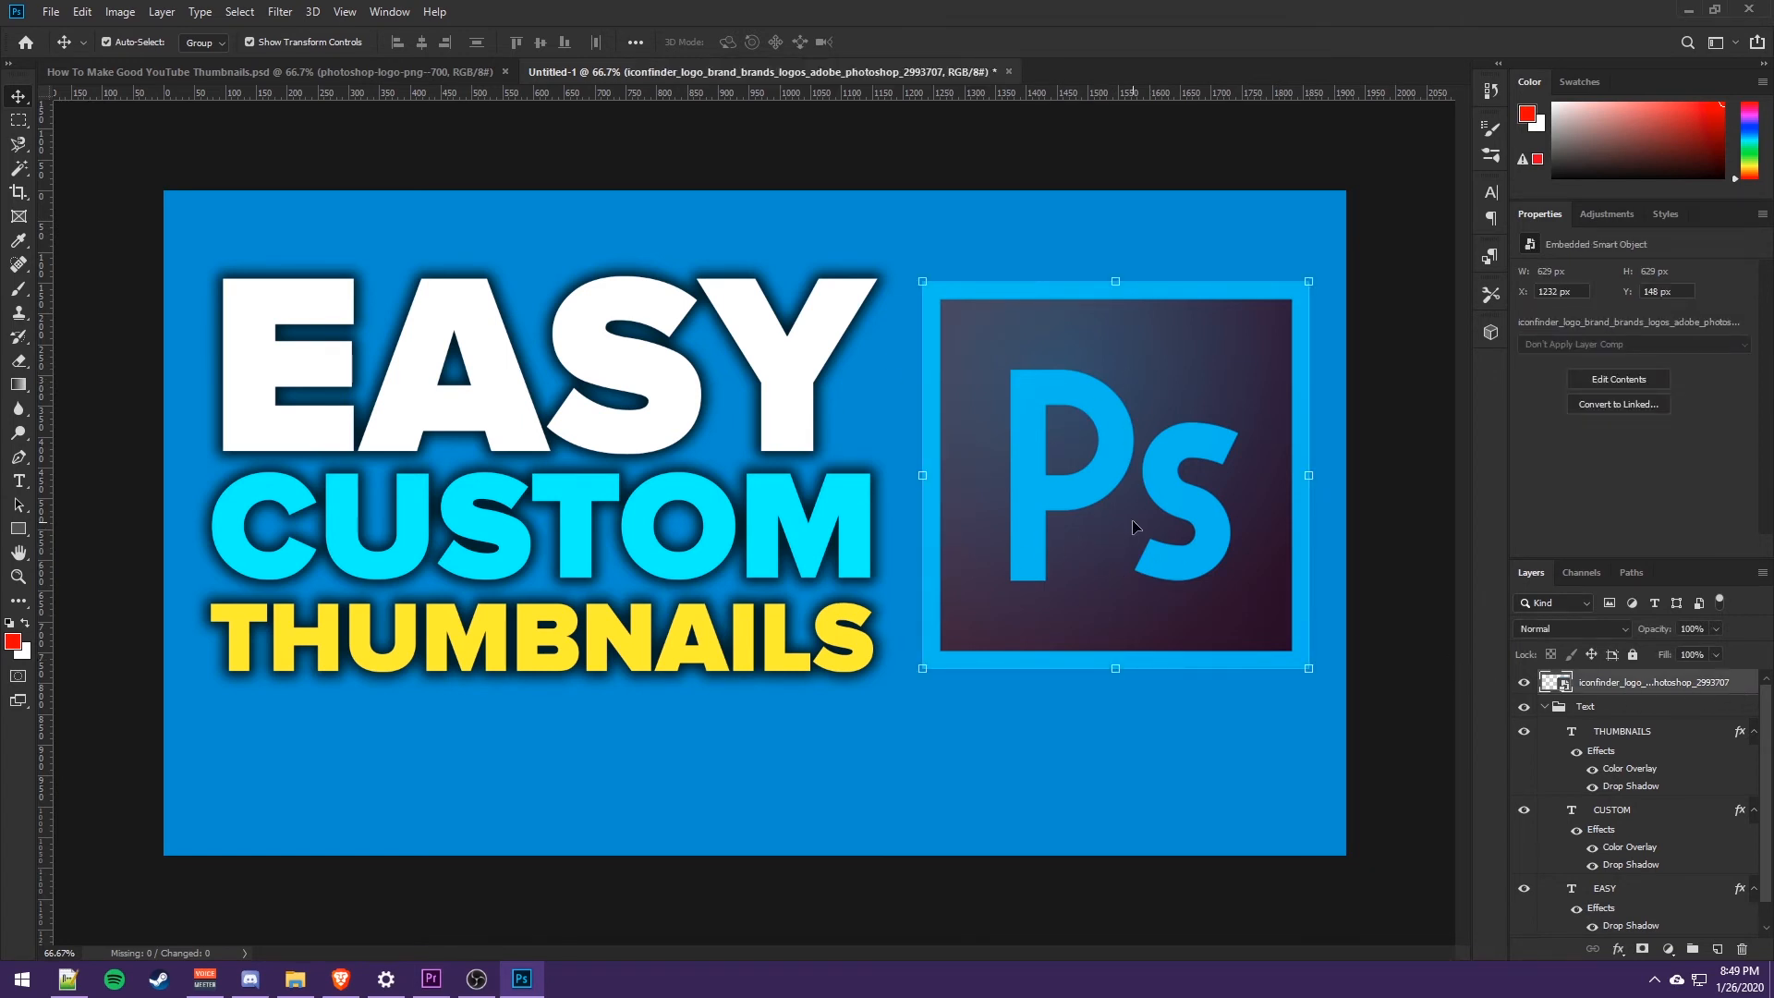
{"action": "double_click", "coordinate": [1750, 688]}
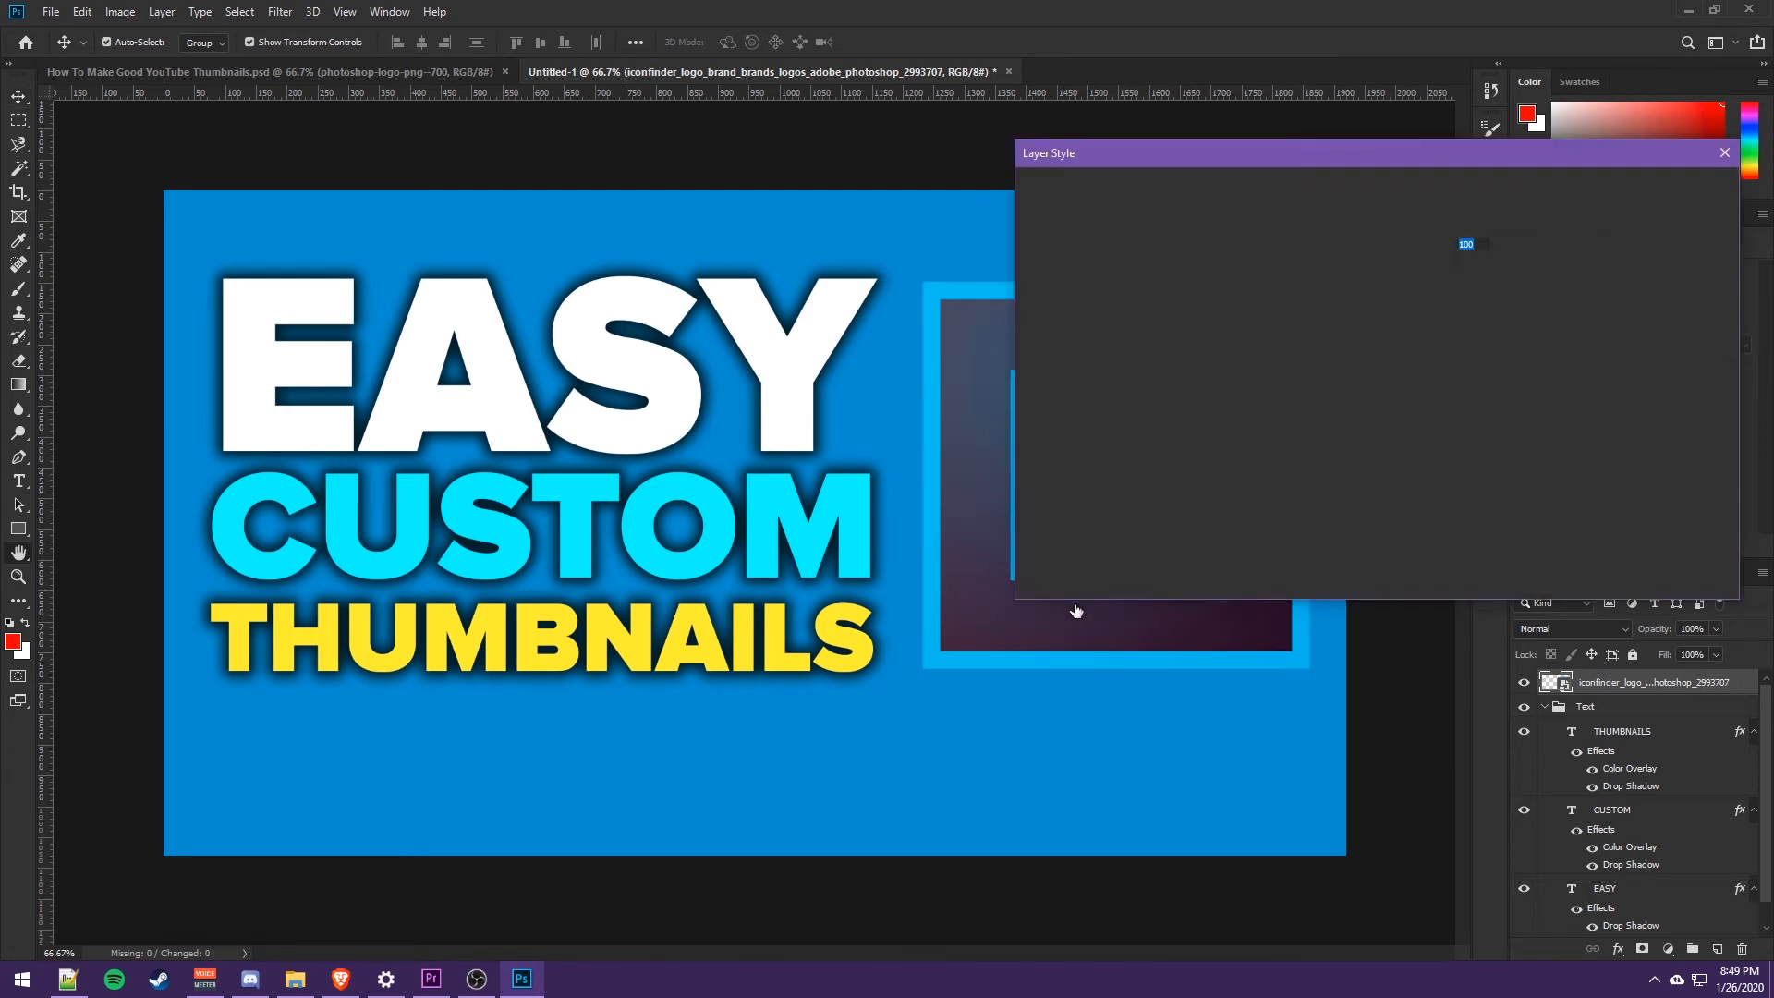
- Try a Drop Shadow on the Photoshop logo, sampling the title's yellow and cyan as possible shadow colors
{"action": "left_click", "coordinate": [1036, 456]}
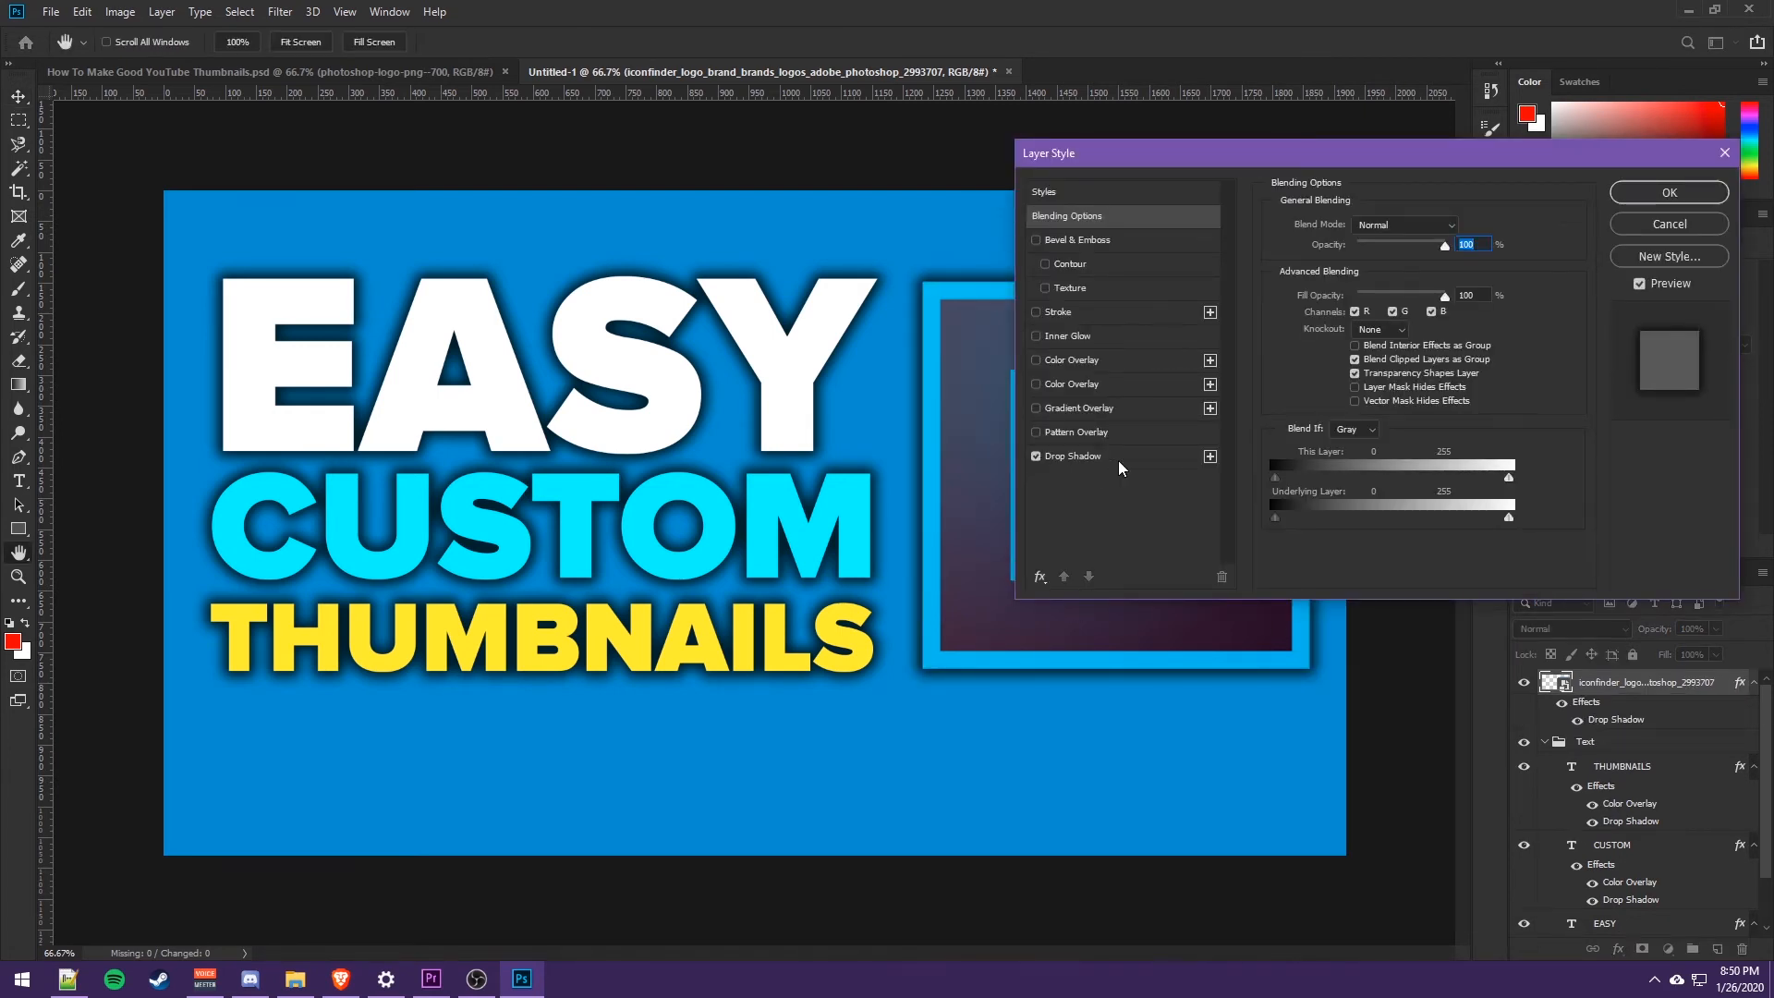
{"action": "left_click", "coordinate": [1074, 456]}
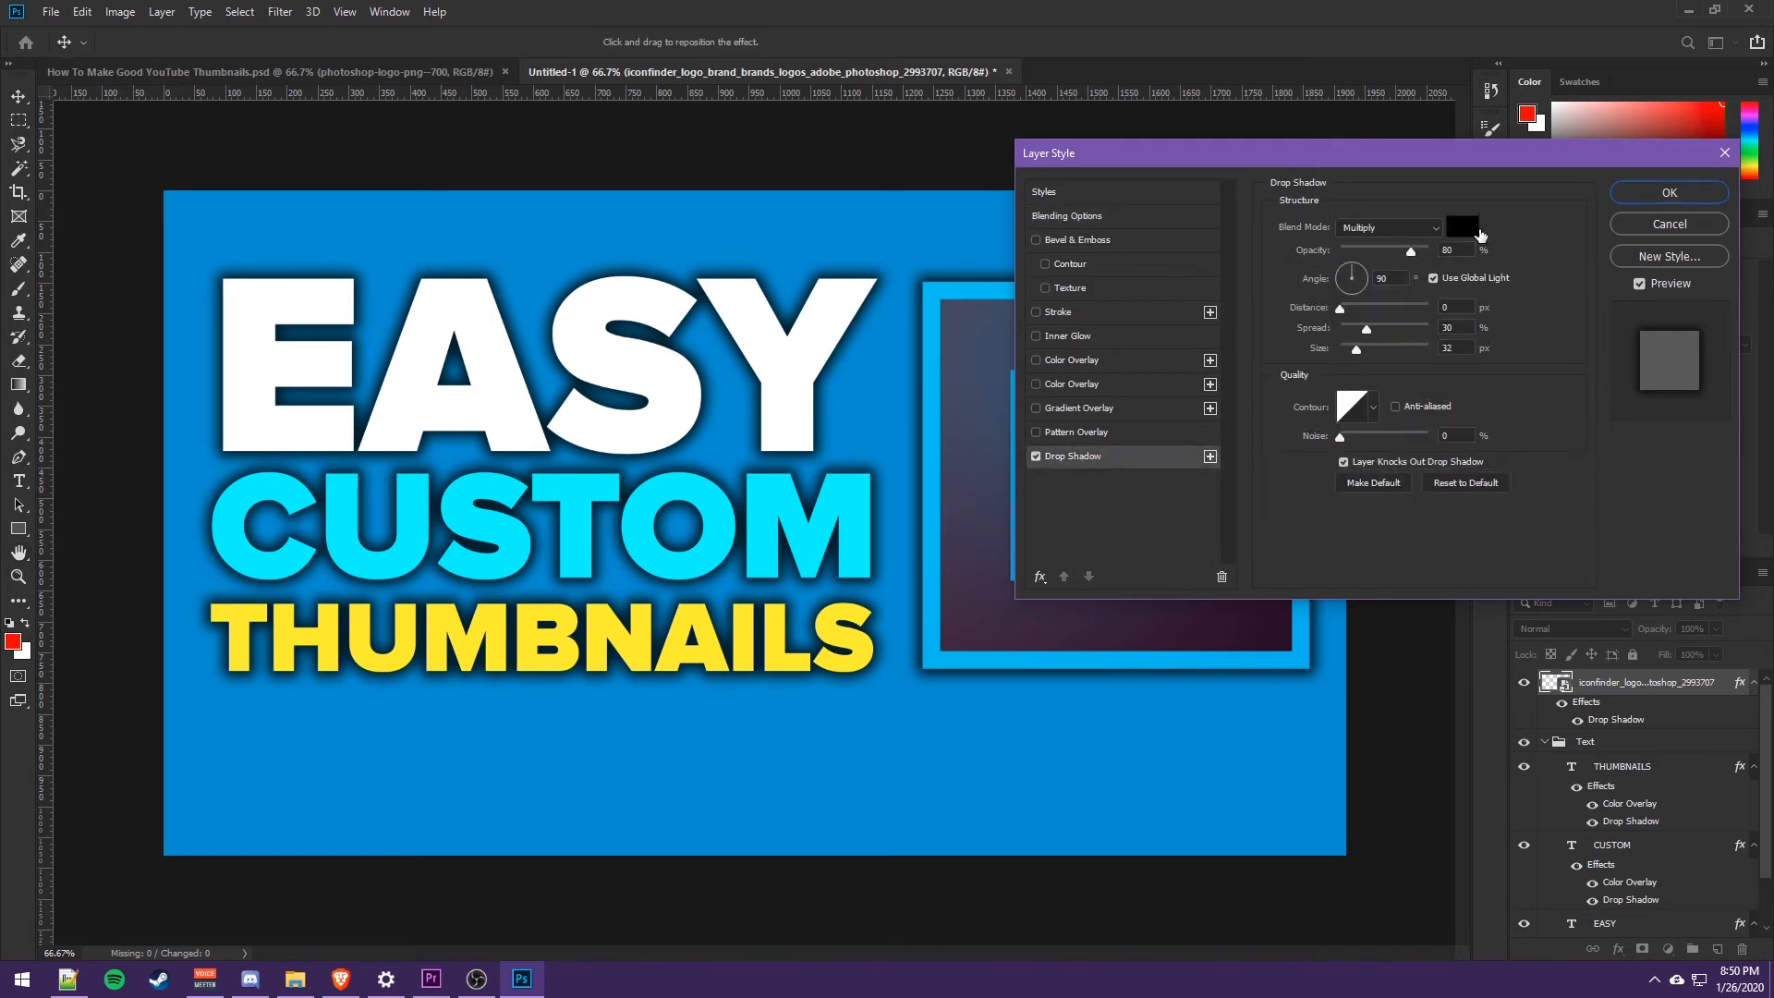
{"action": "left_click", "coordinate": [1464, 227]}
{"action": "left_click", "coordinate": [854, 647]}
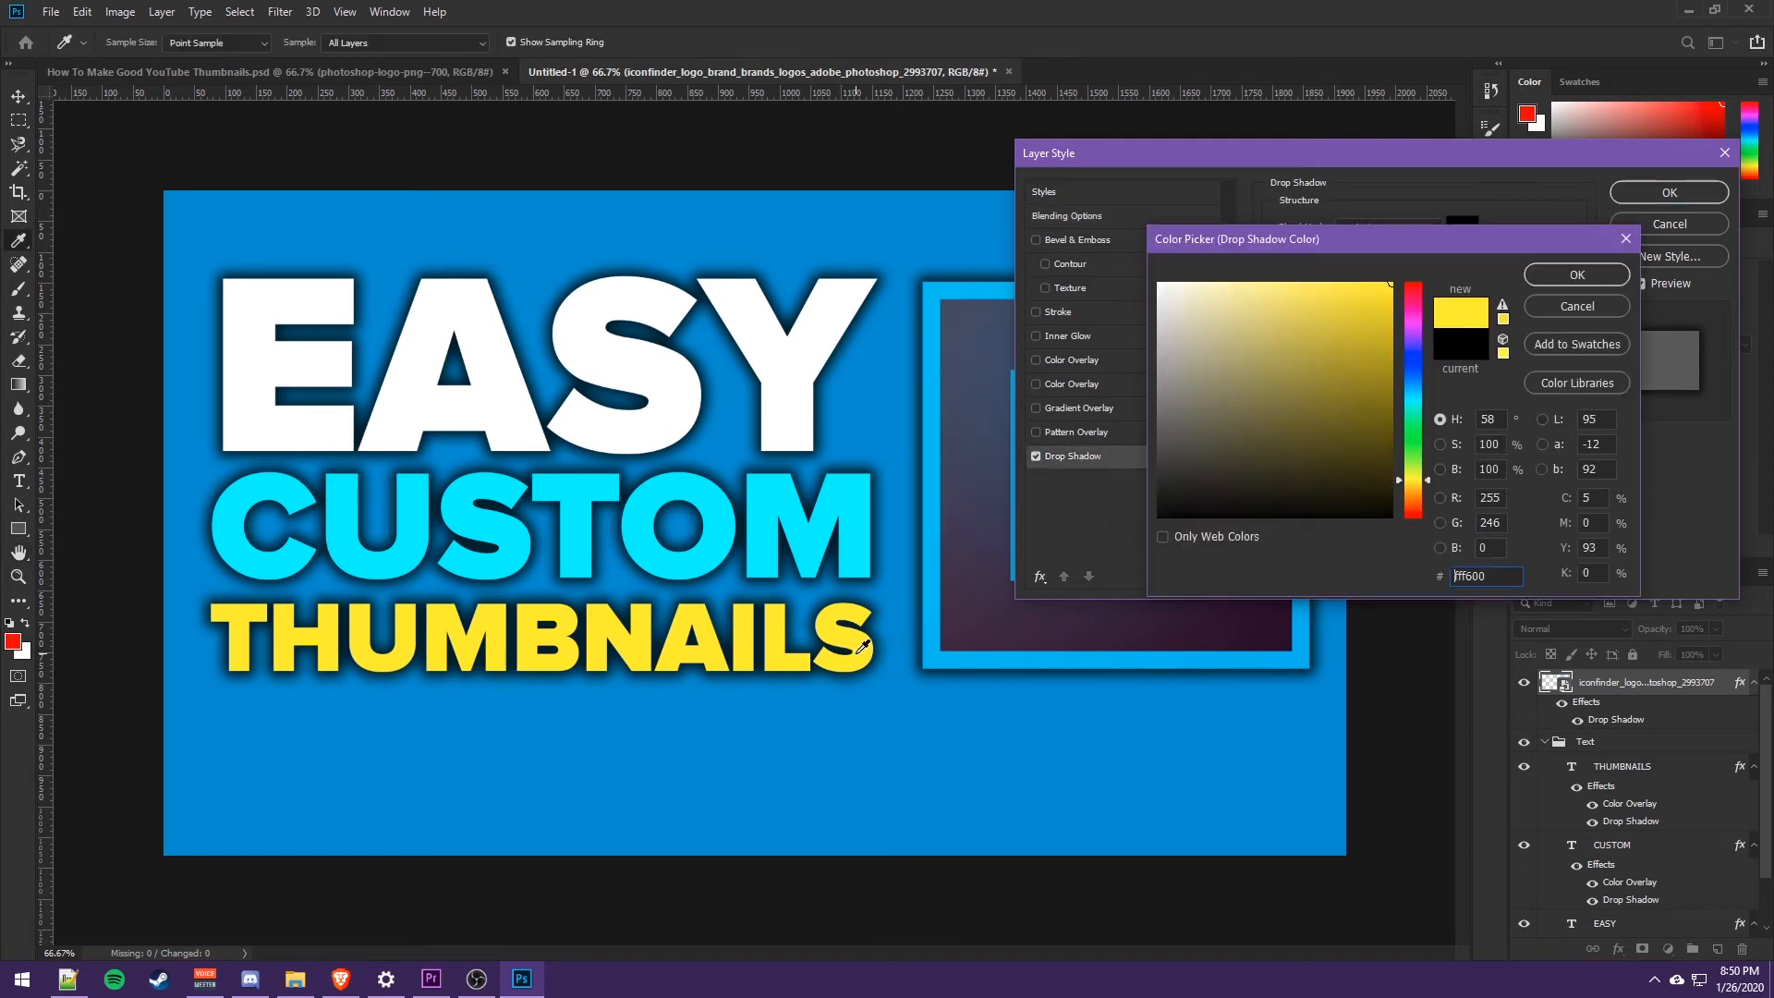
{"action": "left_click", "coordinate": [855, 517]}
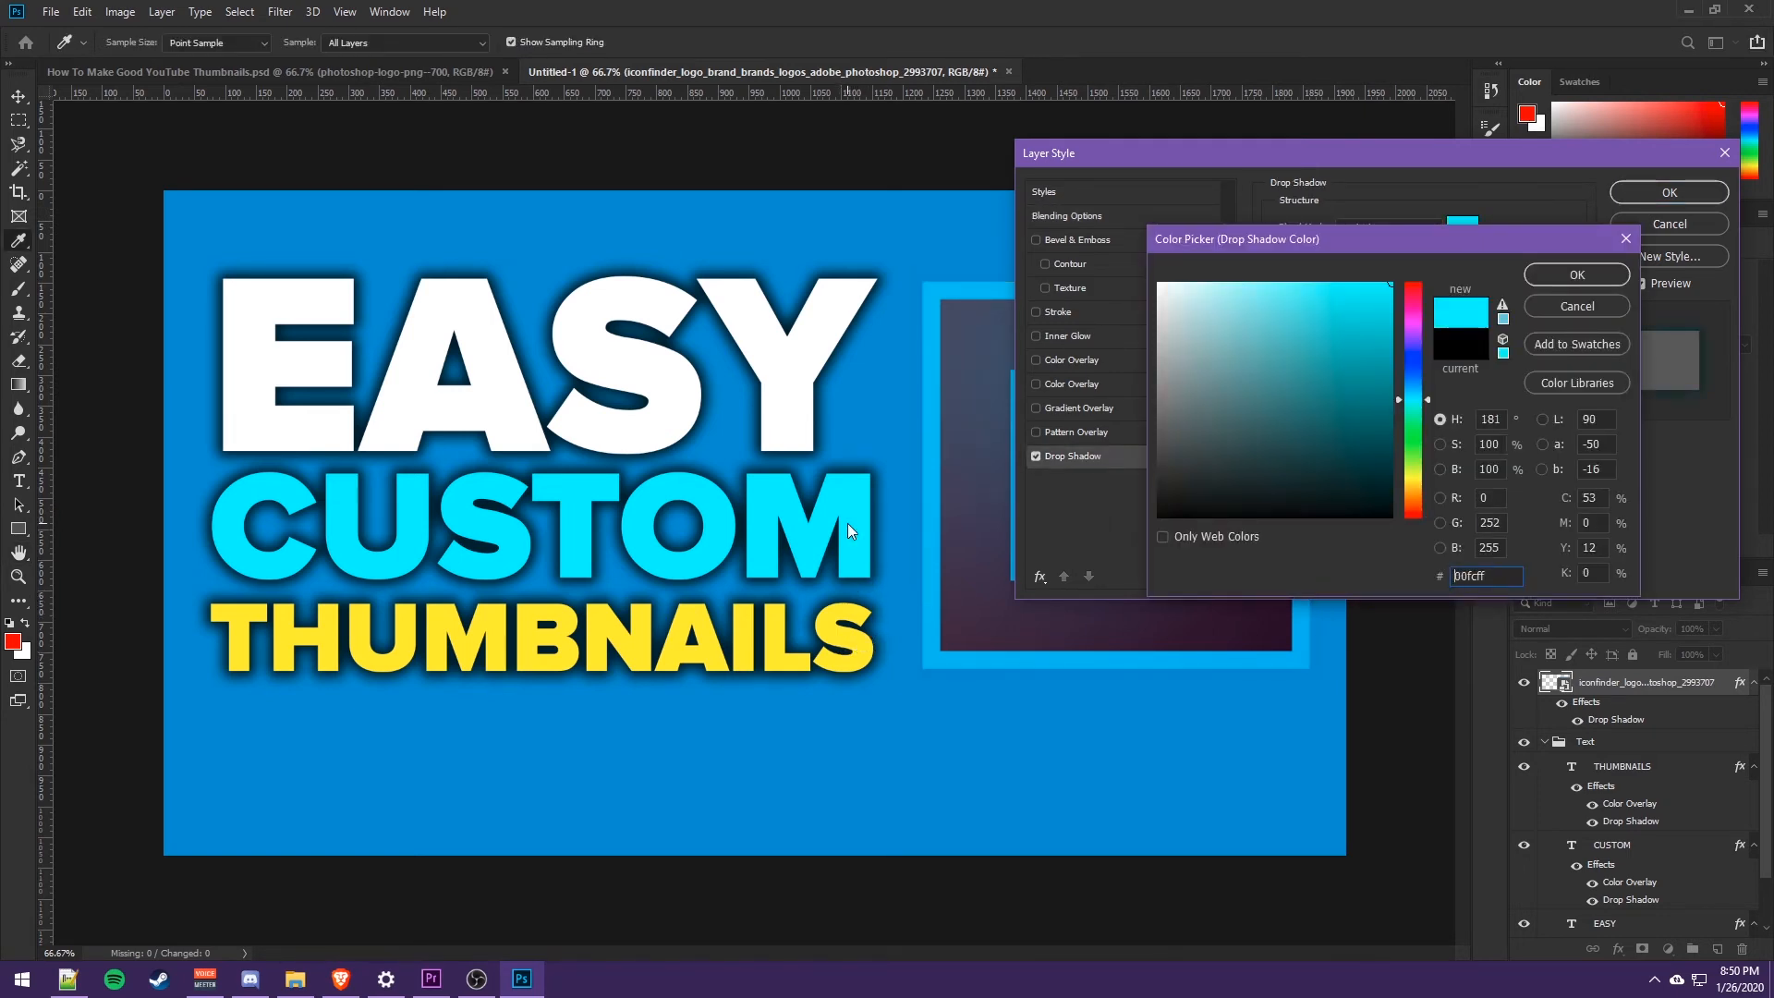
{"action": "left_click", "coordinate": [1566, 307]}
{"action": "left_click", "coordinate": [1035, 457]}
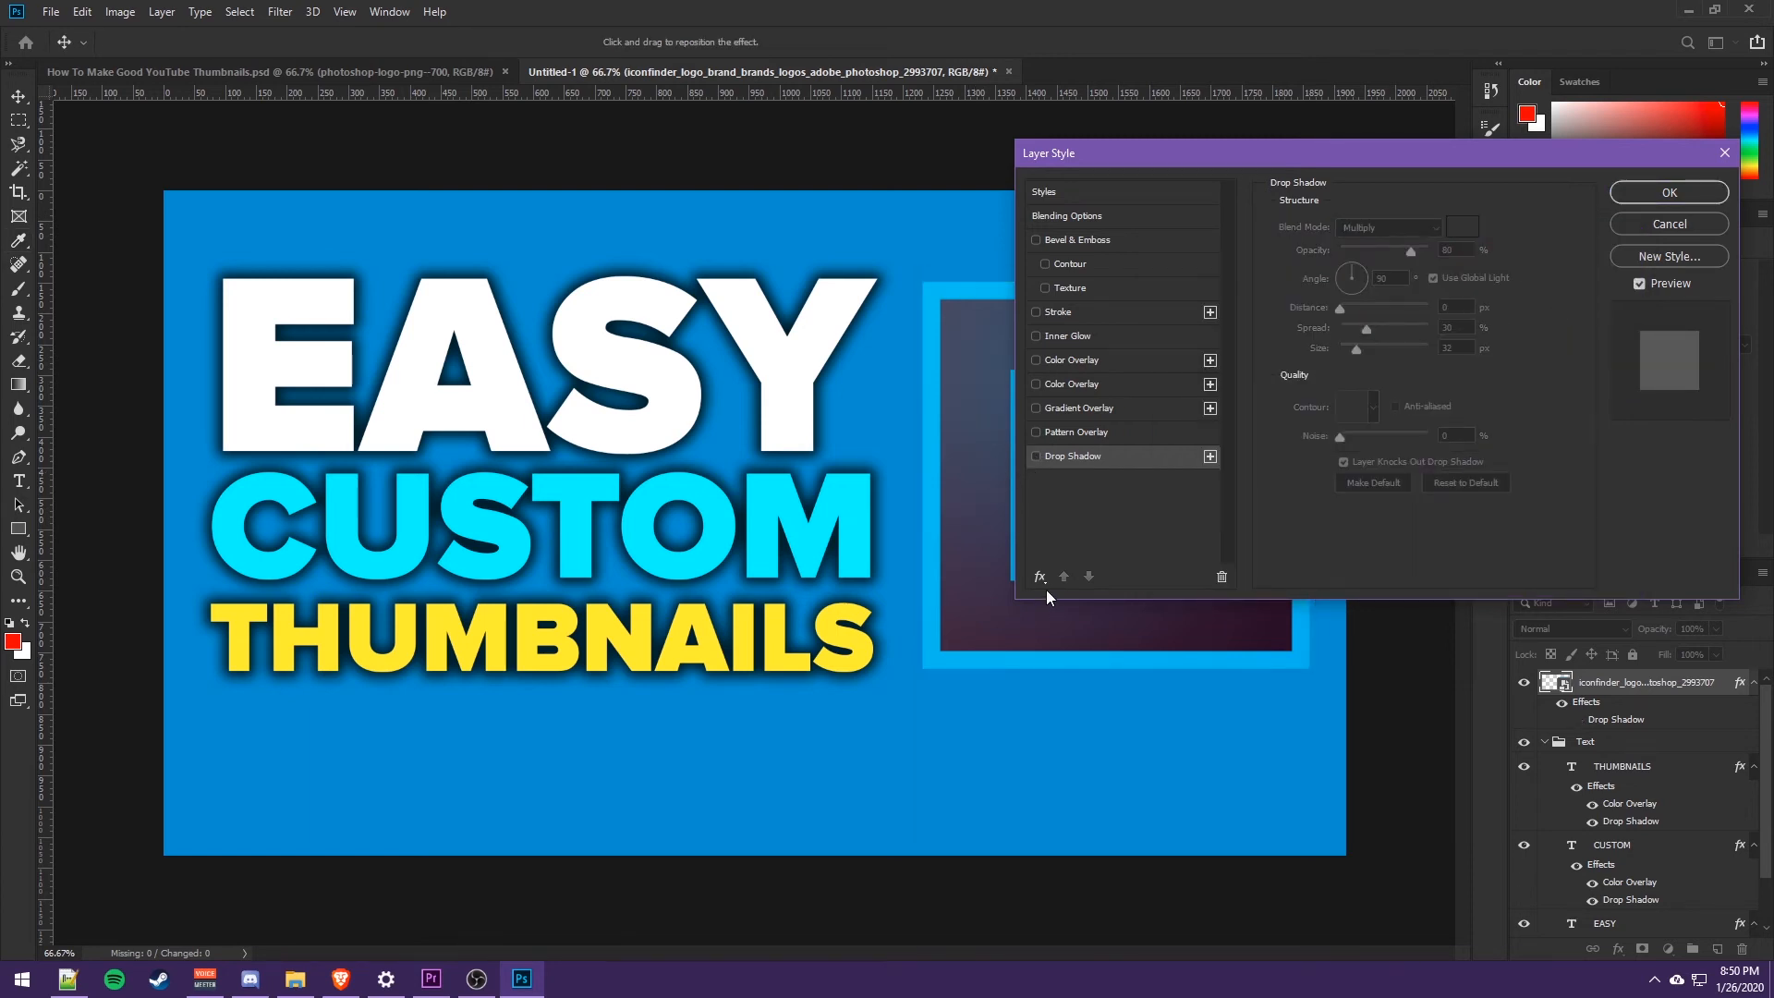
- Add an Outer Glow to the logo in the cyan sampled from the CUSTOM text, with 11% spread and 70 px size
{"action": "left_click", "coordinate": [1040, 577]}
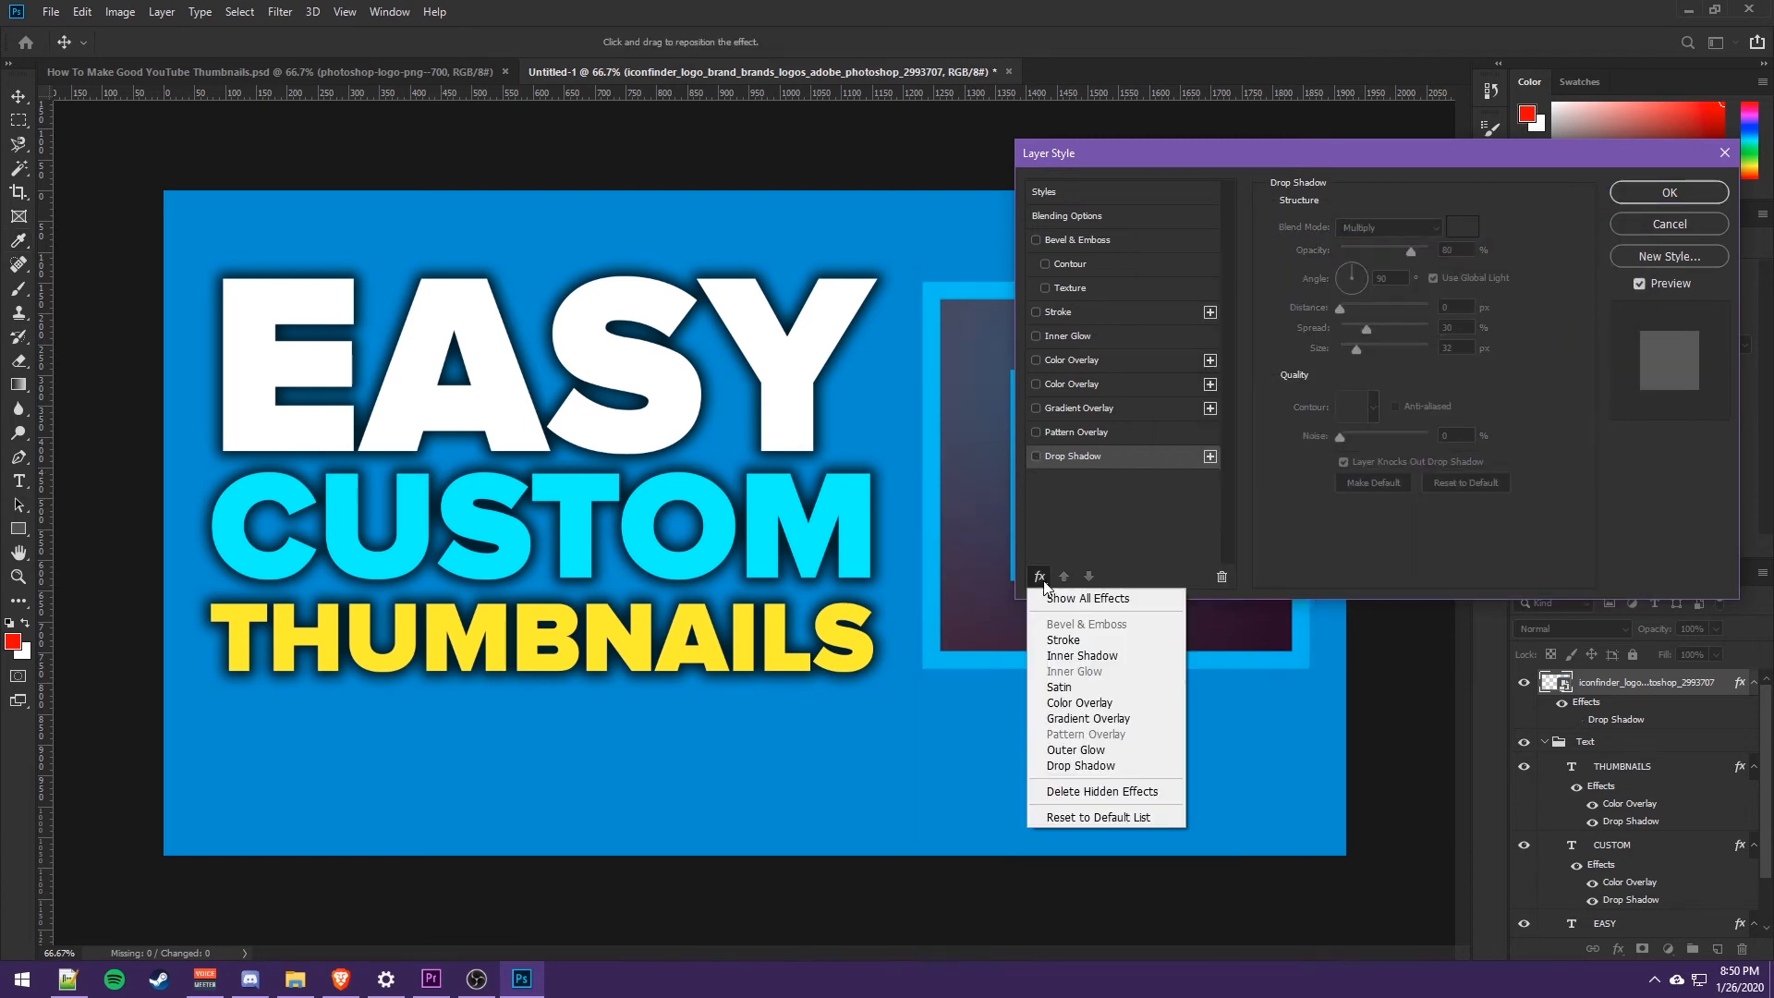
{"action": "left_click", "coordinate": [1126, 749]}
{"action": "left_click", "coordinate": [1317, 289]}
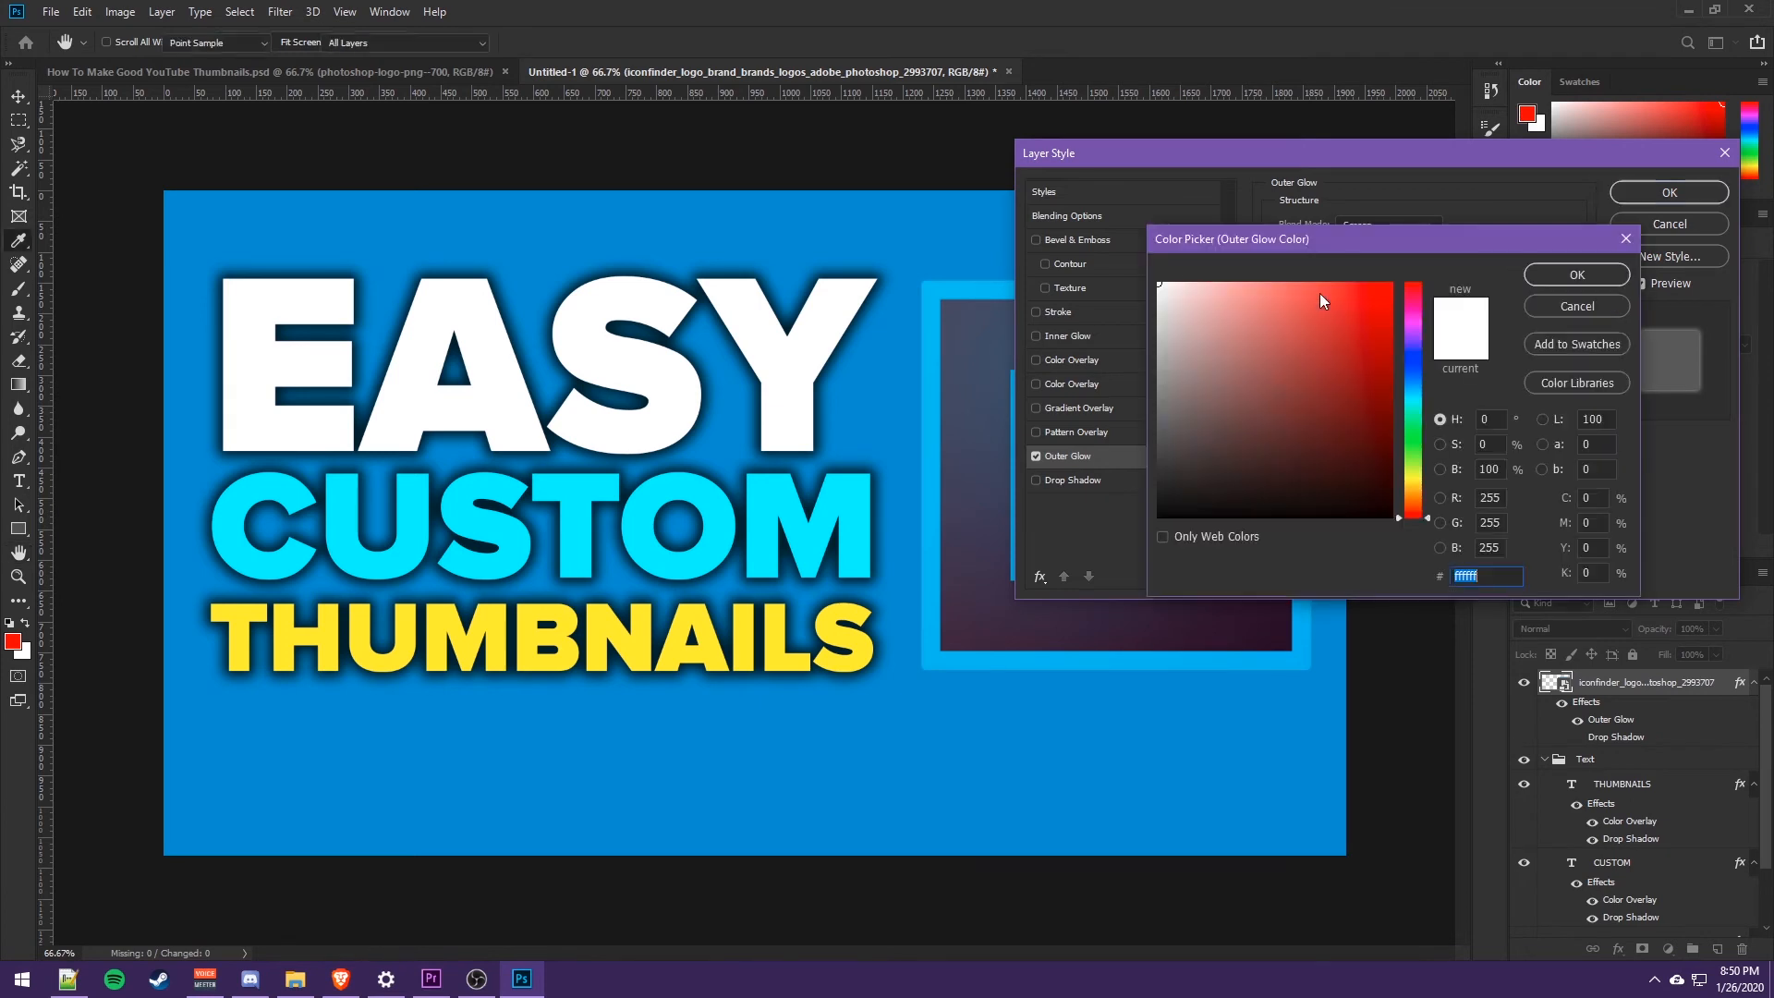
{"action": "left_click", "coordinate": [779, 517]}
{"action": "left_click", "coordinate": [1617, 279]}
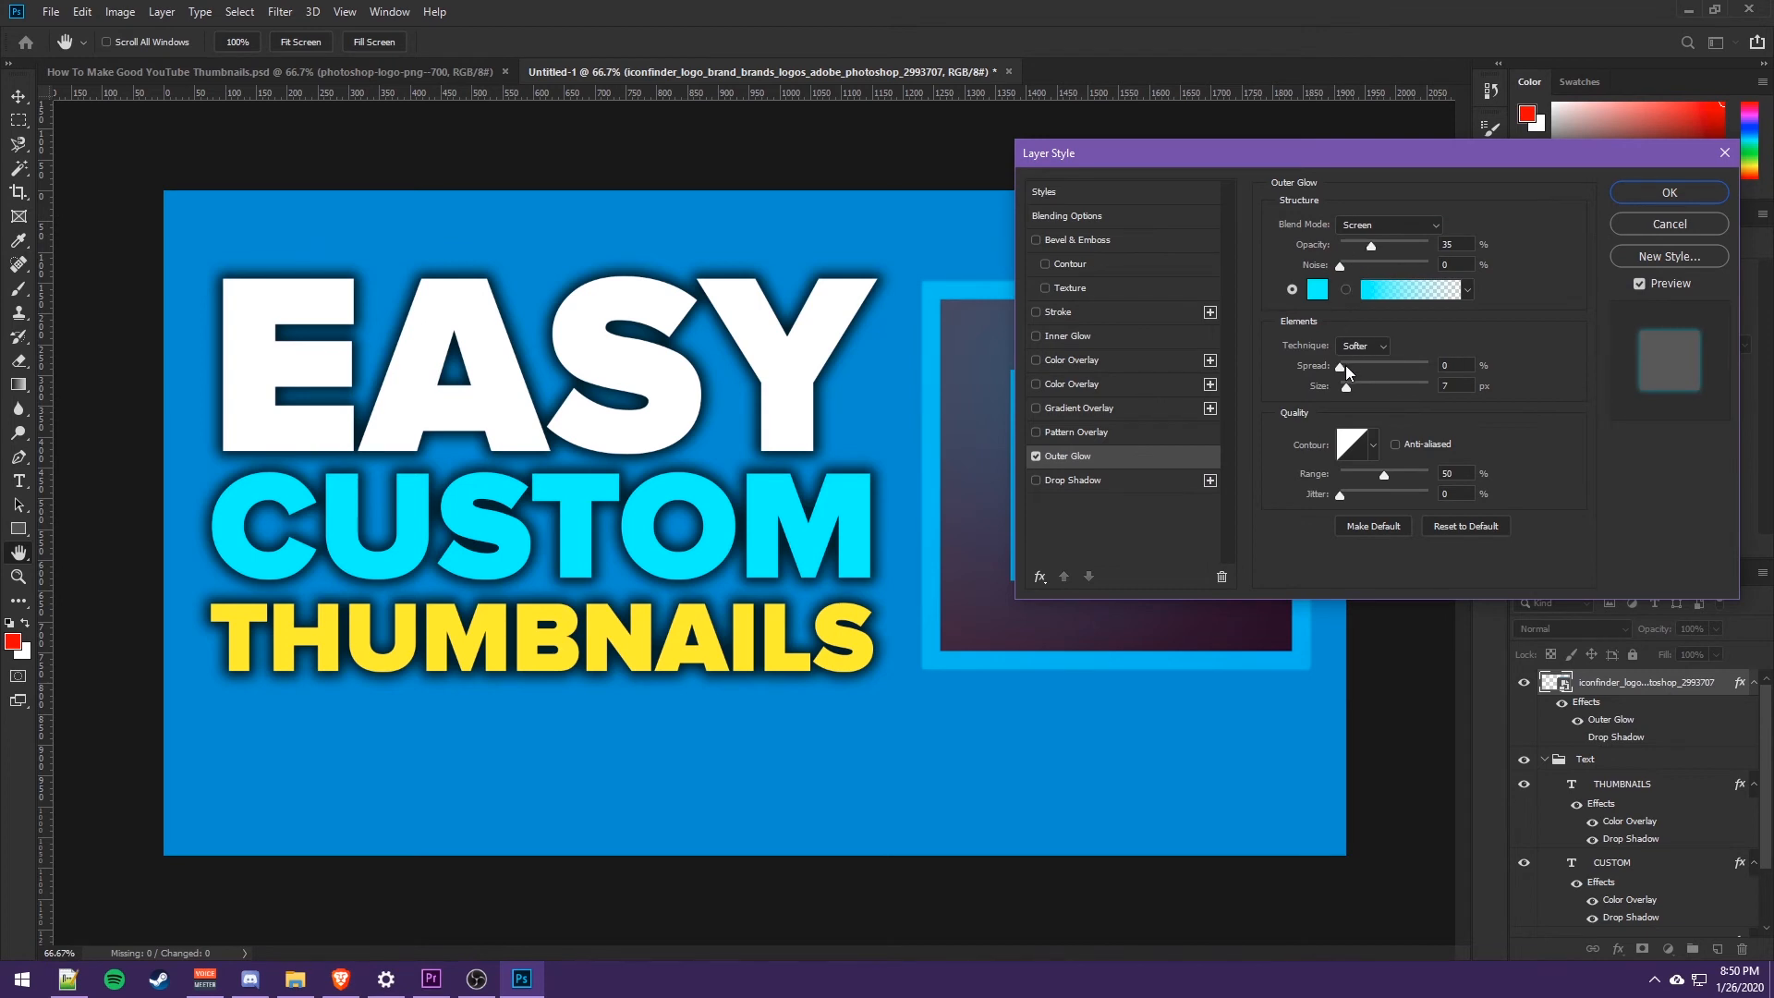
{"action": "mouse_move", "coordinate": [1345, 363]}
{"action": "left_mouse_down"}
{"action": "mouse_move", "coordinate": [1409, 368]}
{"action": "mouse_move", "coordinate": [1351, 370]}
{"action": "mouse_move", "coordinate": [1370, 385]}
{"action": "left_mouse_up"}
{"action": "left_click_drag", "start_coordinate": [1365, 159], "coordinate": [1406, 135]}
- Recolor the logo's Outer Glow with the THUMBNAILS yellow and apply it at 85% opacity, 8% spread and 150 px size
{"action": "left_click", "coordinate": [1357, 265]}
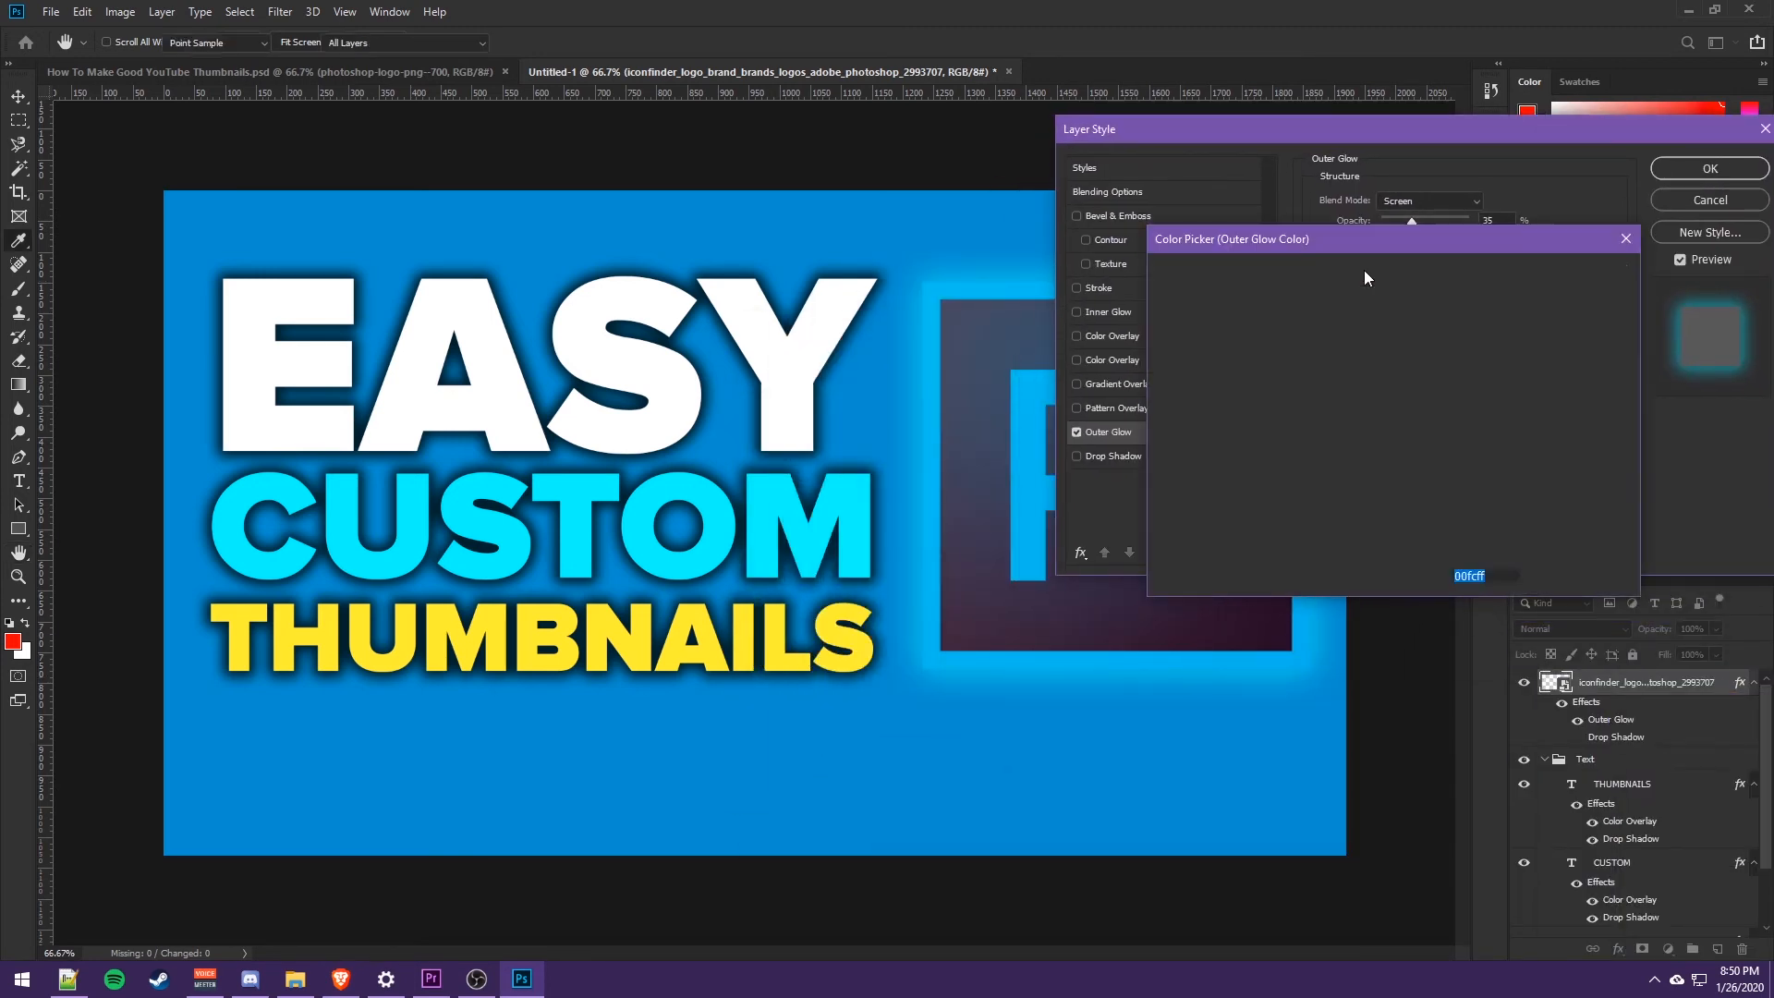
{"action": "left_click", "coordinate": [772, 657]}
{"action": "left_click", "coordinate": [1577, 274]}
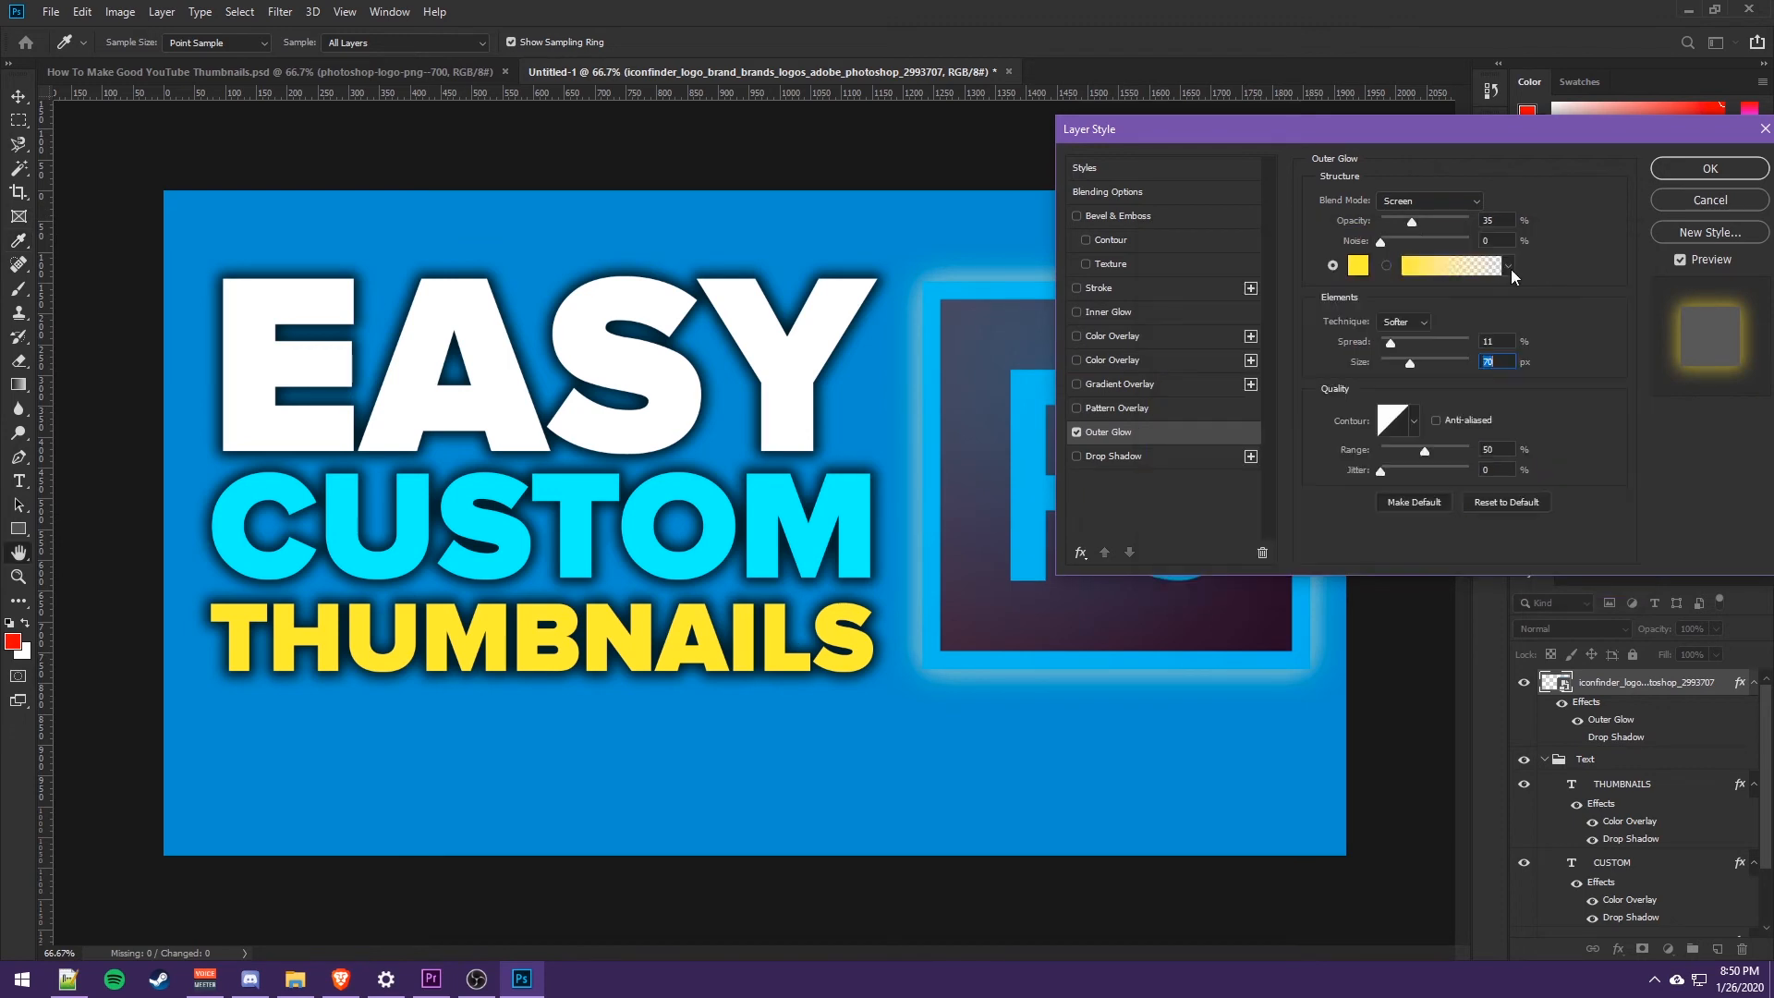
{"action": "mouse_move", "coordinate": [1420, 223]}
{"action": "left_mouse_down"}
{"action": "mouse_move", "coordinate": [1471, 219]}
{"action": "mouse_move", "coordinate": [1456, 225]}
{"action": "left_mouse_up"}
{"action": "left_click_drag", "start_coordinate": [1390, 342], "coordinate": [1437, 364]}
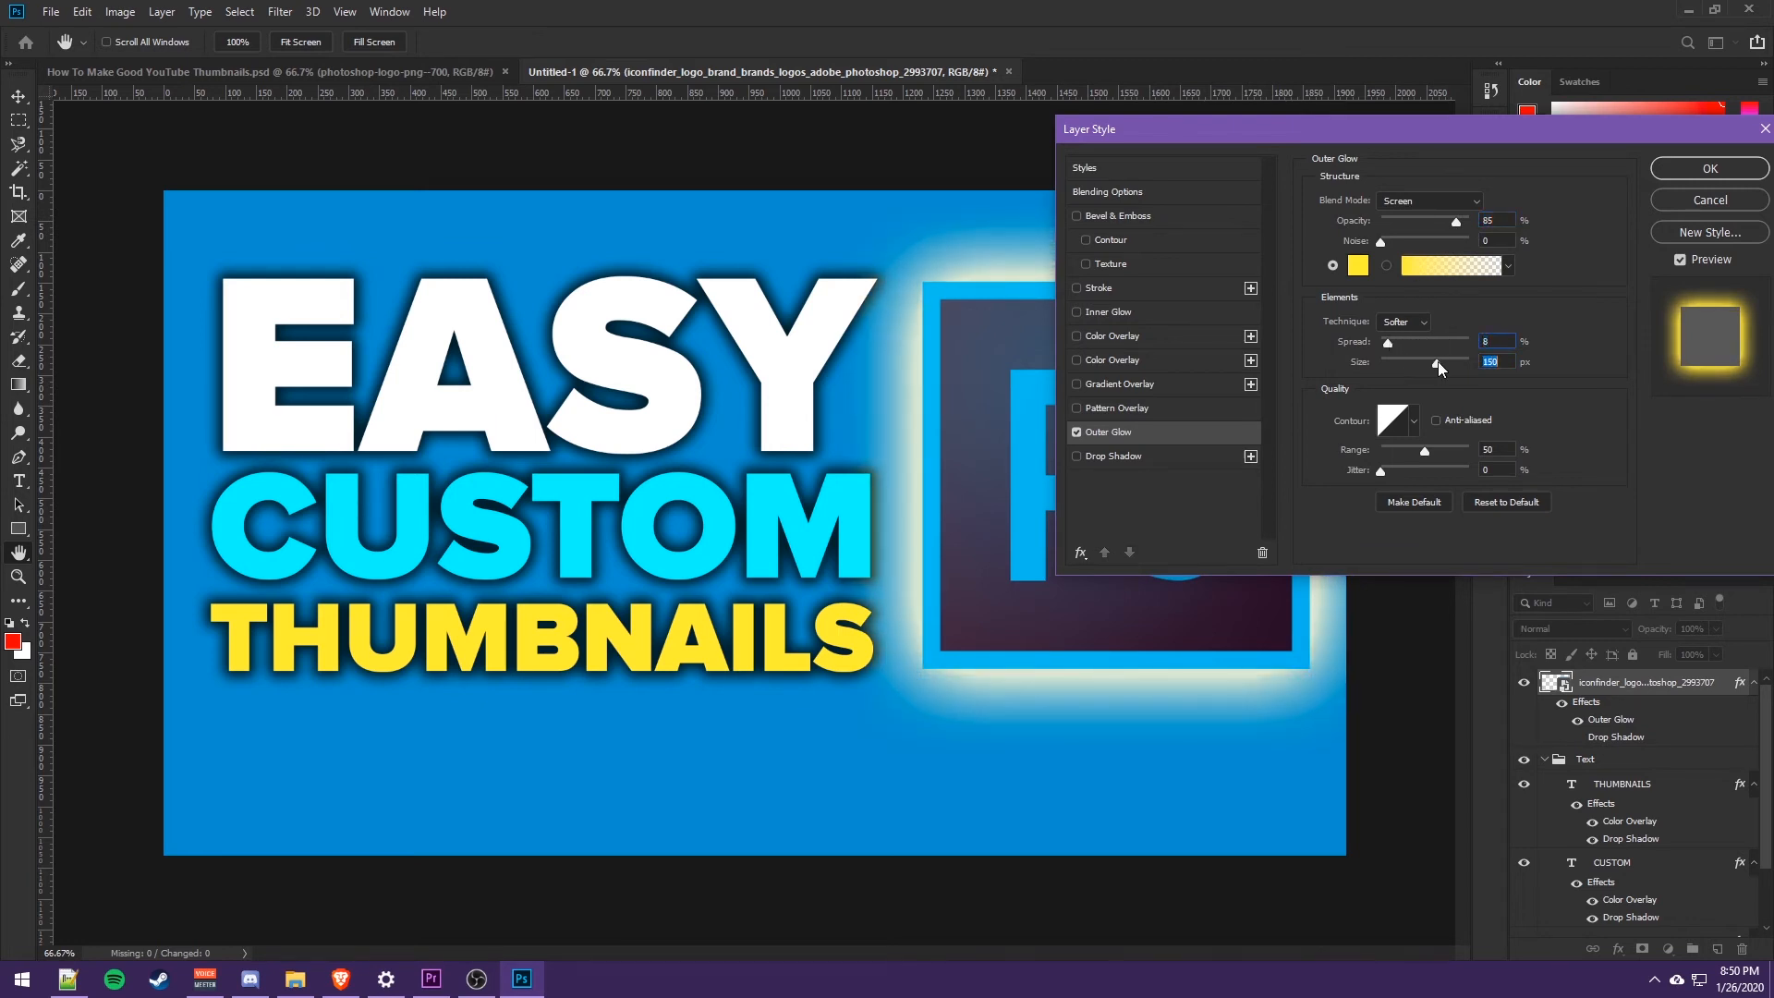
{"action": "left_click", "coordinate": [1707, 172]}
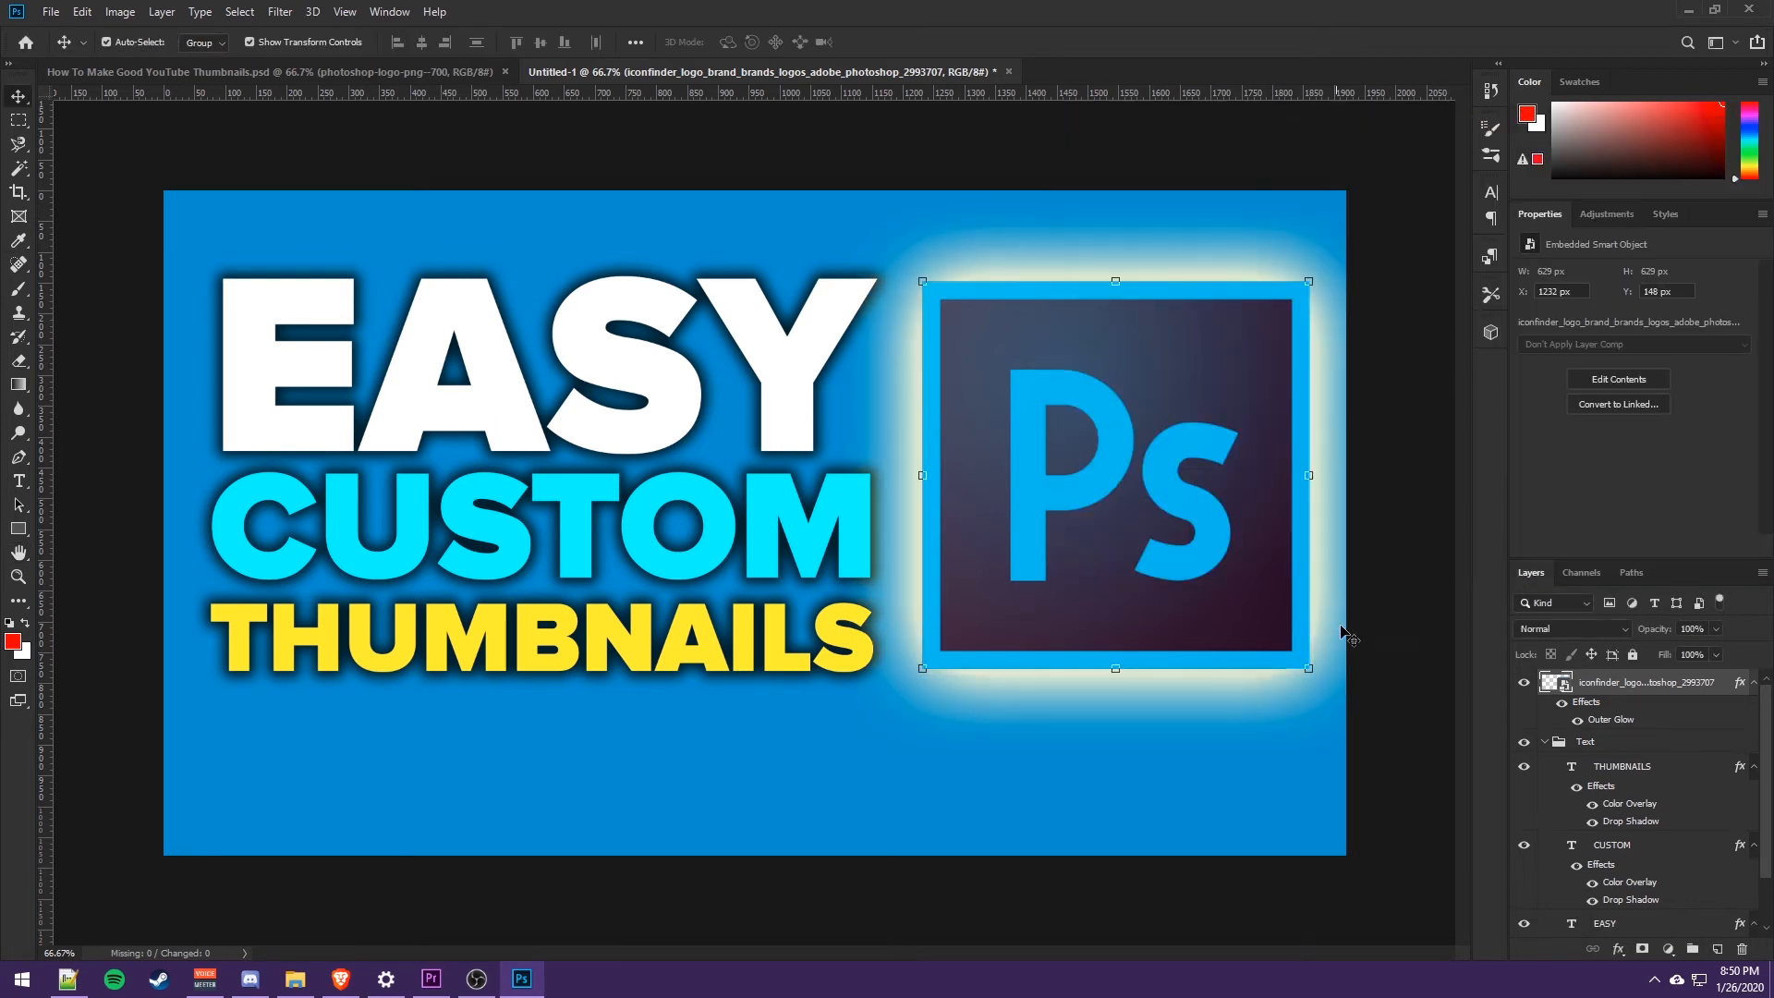
- Deselect the logo layer and examine how the whole thumbnail reads at a reduced size
{"action": "left_click", "coordinate": [1125, 906]}
{"action": "scroll", "coordinate": [885, 709], "scroll_direction": "down", "scroll_amount": 4}
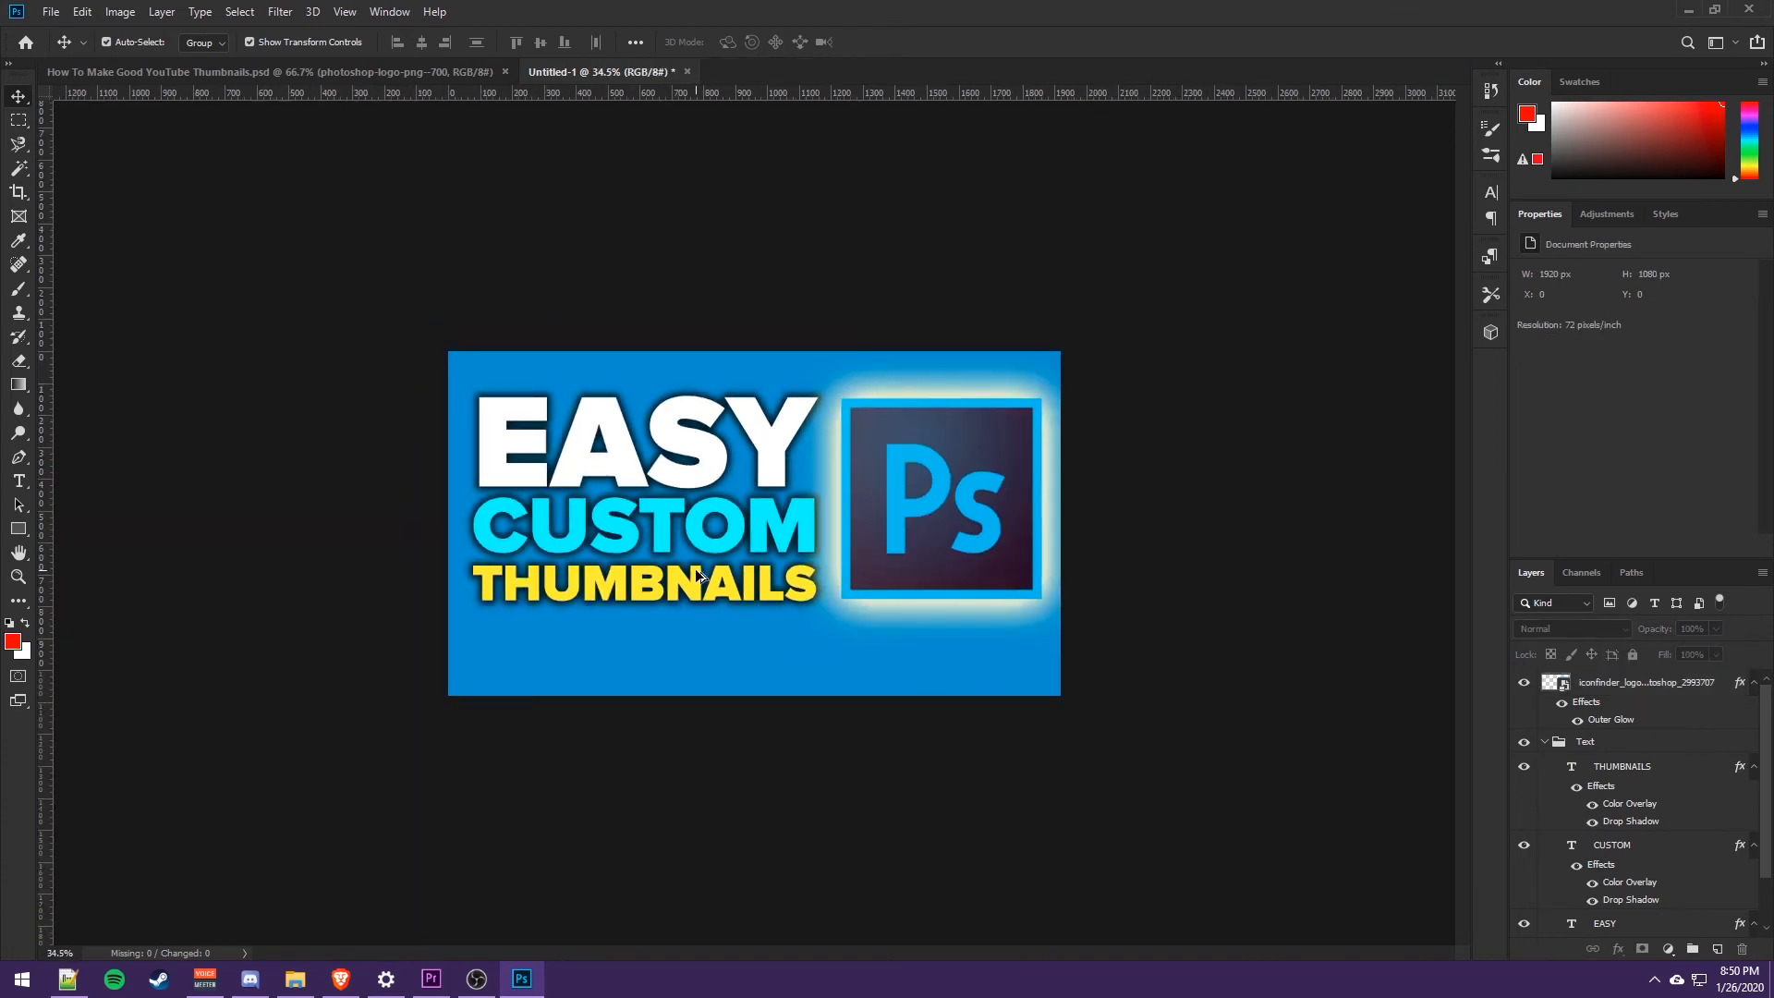
{"action": "scroll", "coordinate": [697, 571], "scroll_direction": "down", "scroll_amount": 3}
{"action": "scroll", "coordinate": [696, 571], "scroll_direction": "up", "scroll_amount": 3}
{"action": "left_click", "coordinate": [1660, 697]}
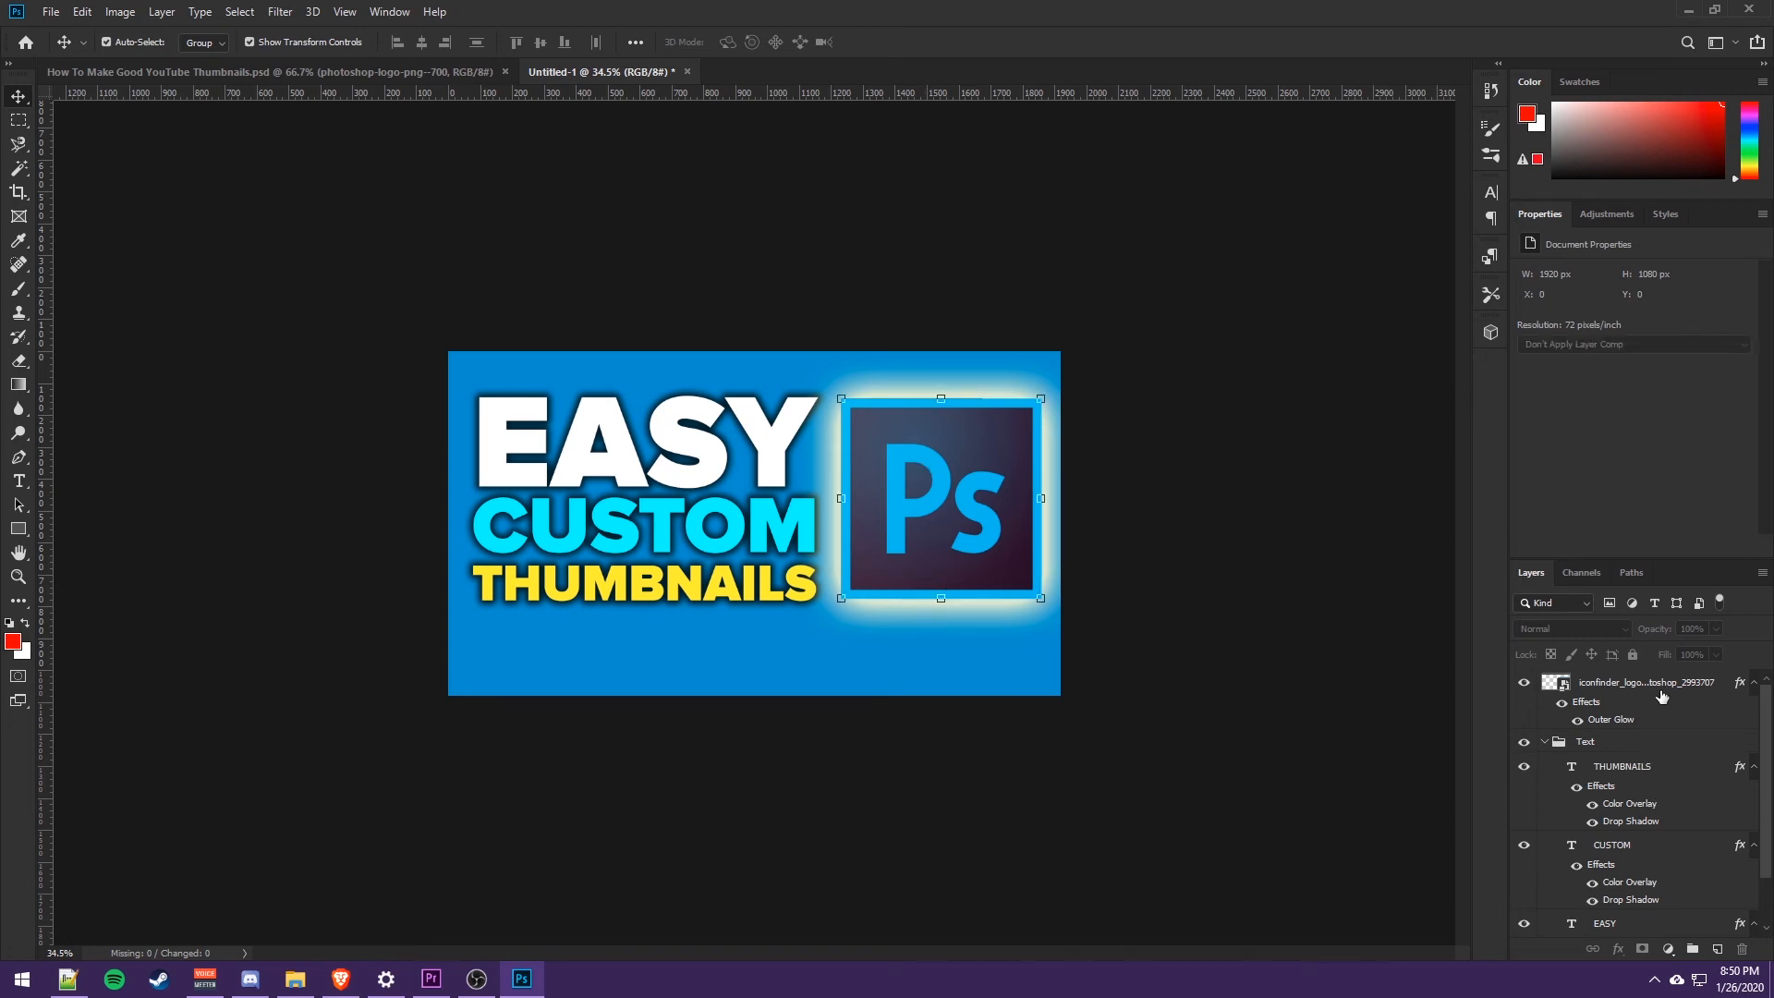
{"action": "key", "text": "ctrl+a"}
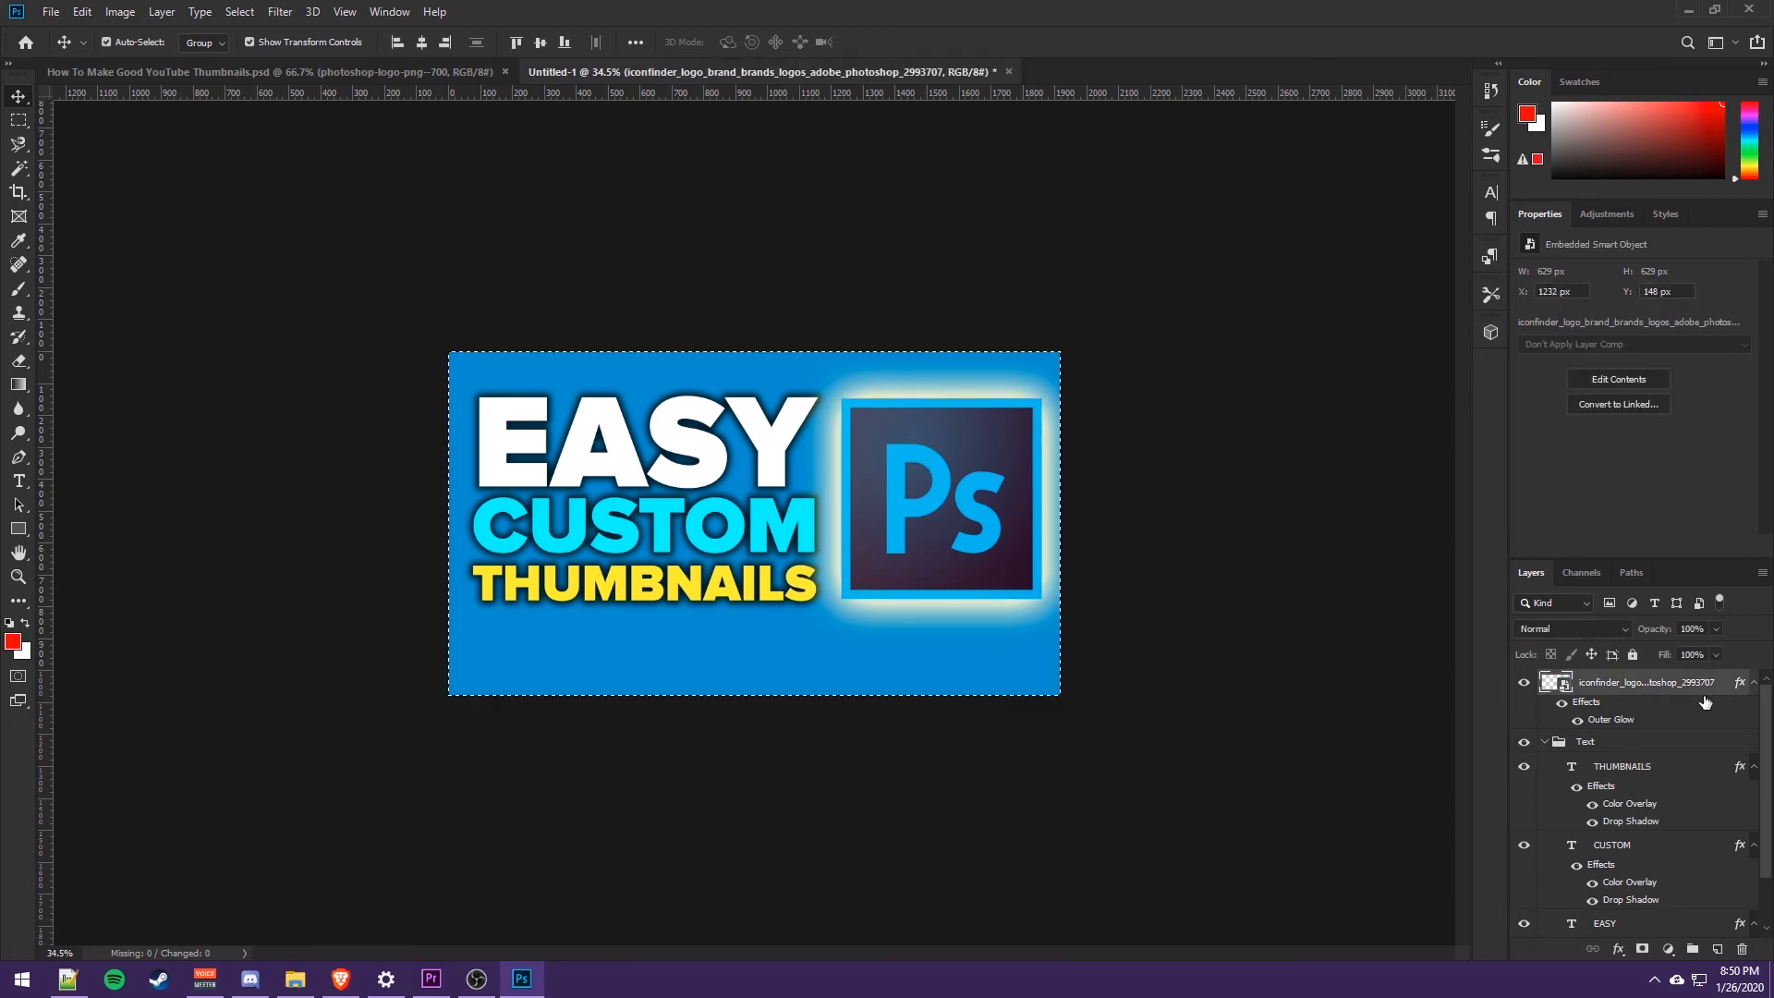
{"action": "scroll", "coordinate": [1677, 699], "scroll_direction": "down", "scroll_amount": 2}
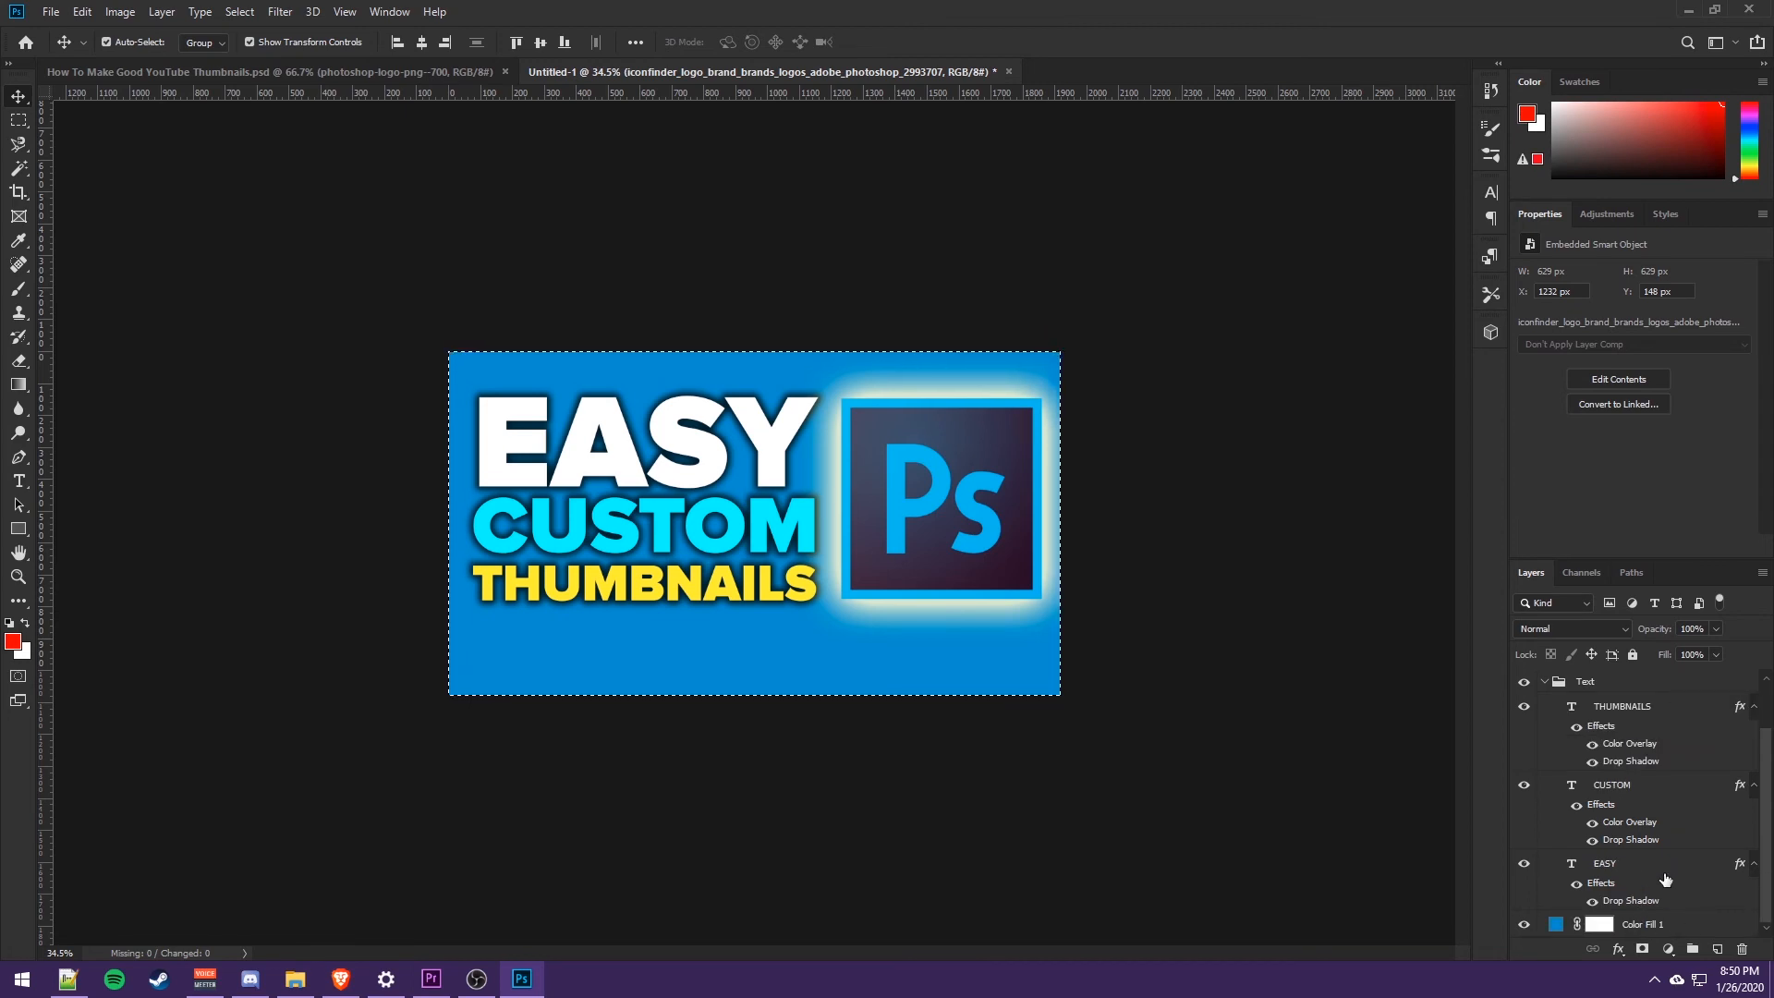
{"action": "scroll", "coordinate": [1649, 879], "scroll_direction": "up", "scroll_amount": 2}
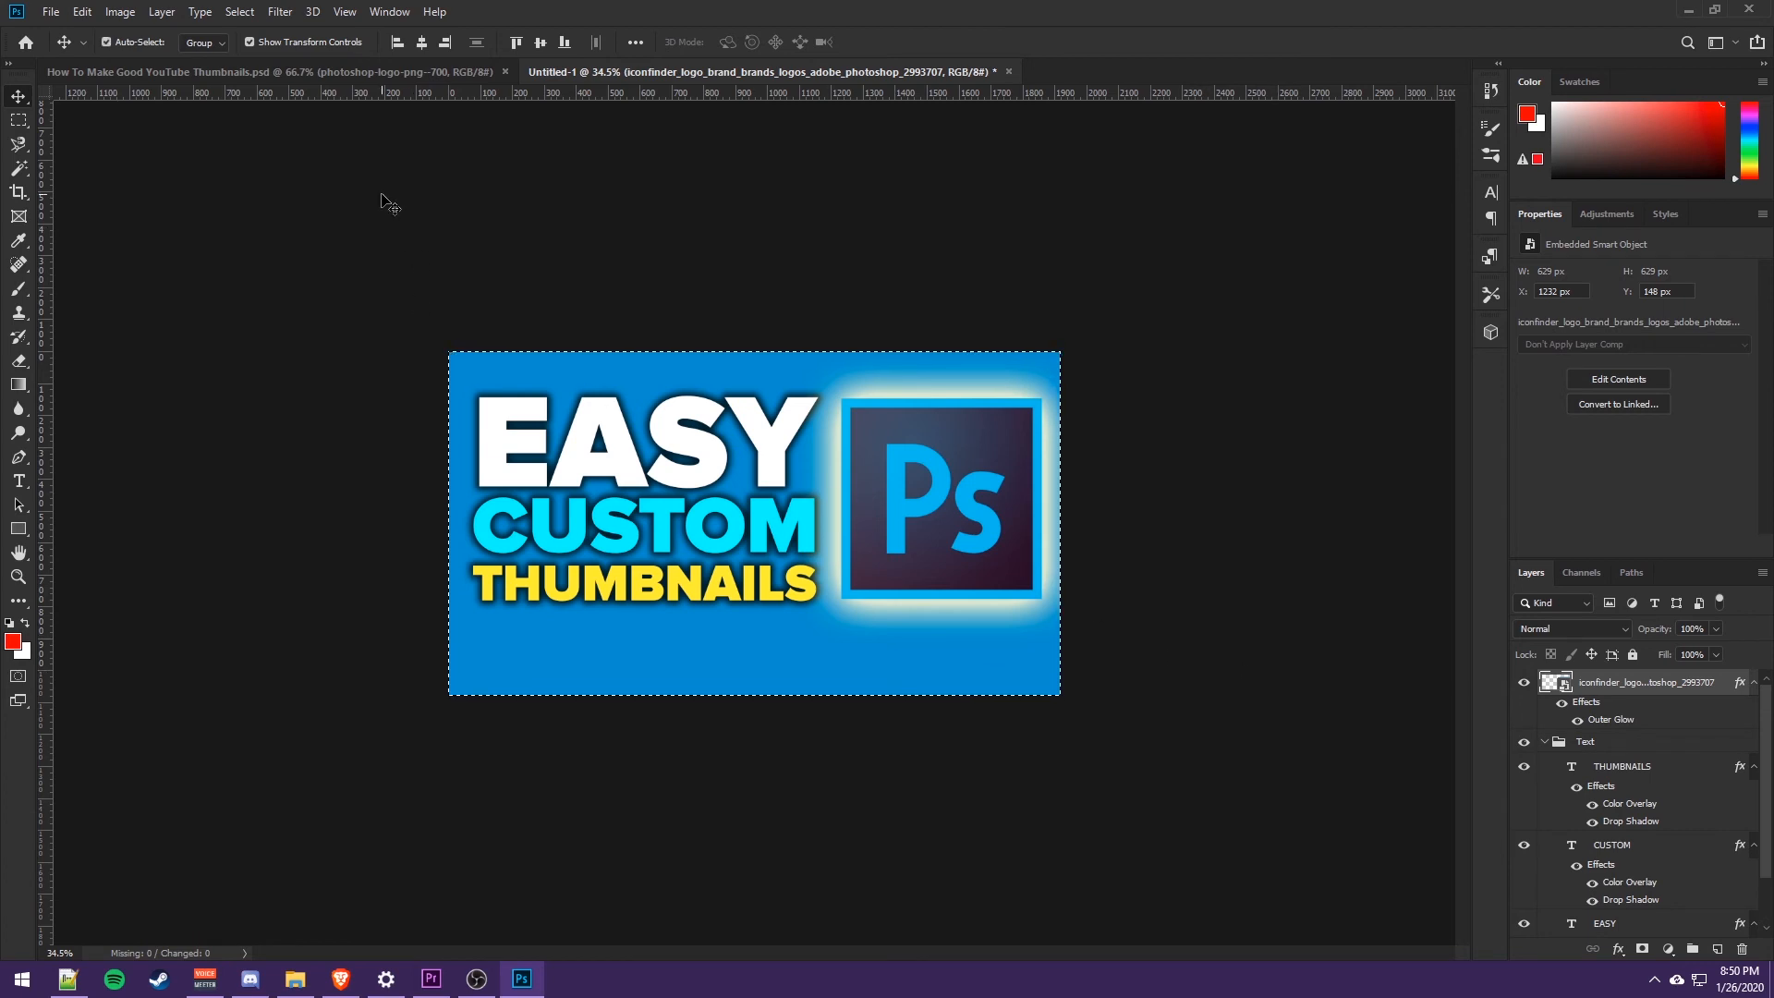
{"action": "left_click", "coordinate": [17, 169]}
{"action": "key", "text": "ctrl+d"}
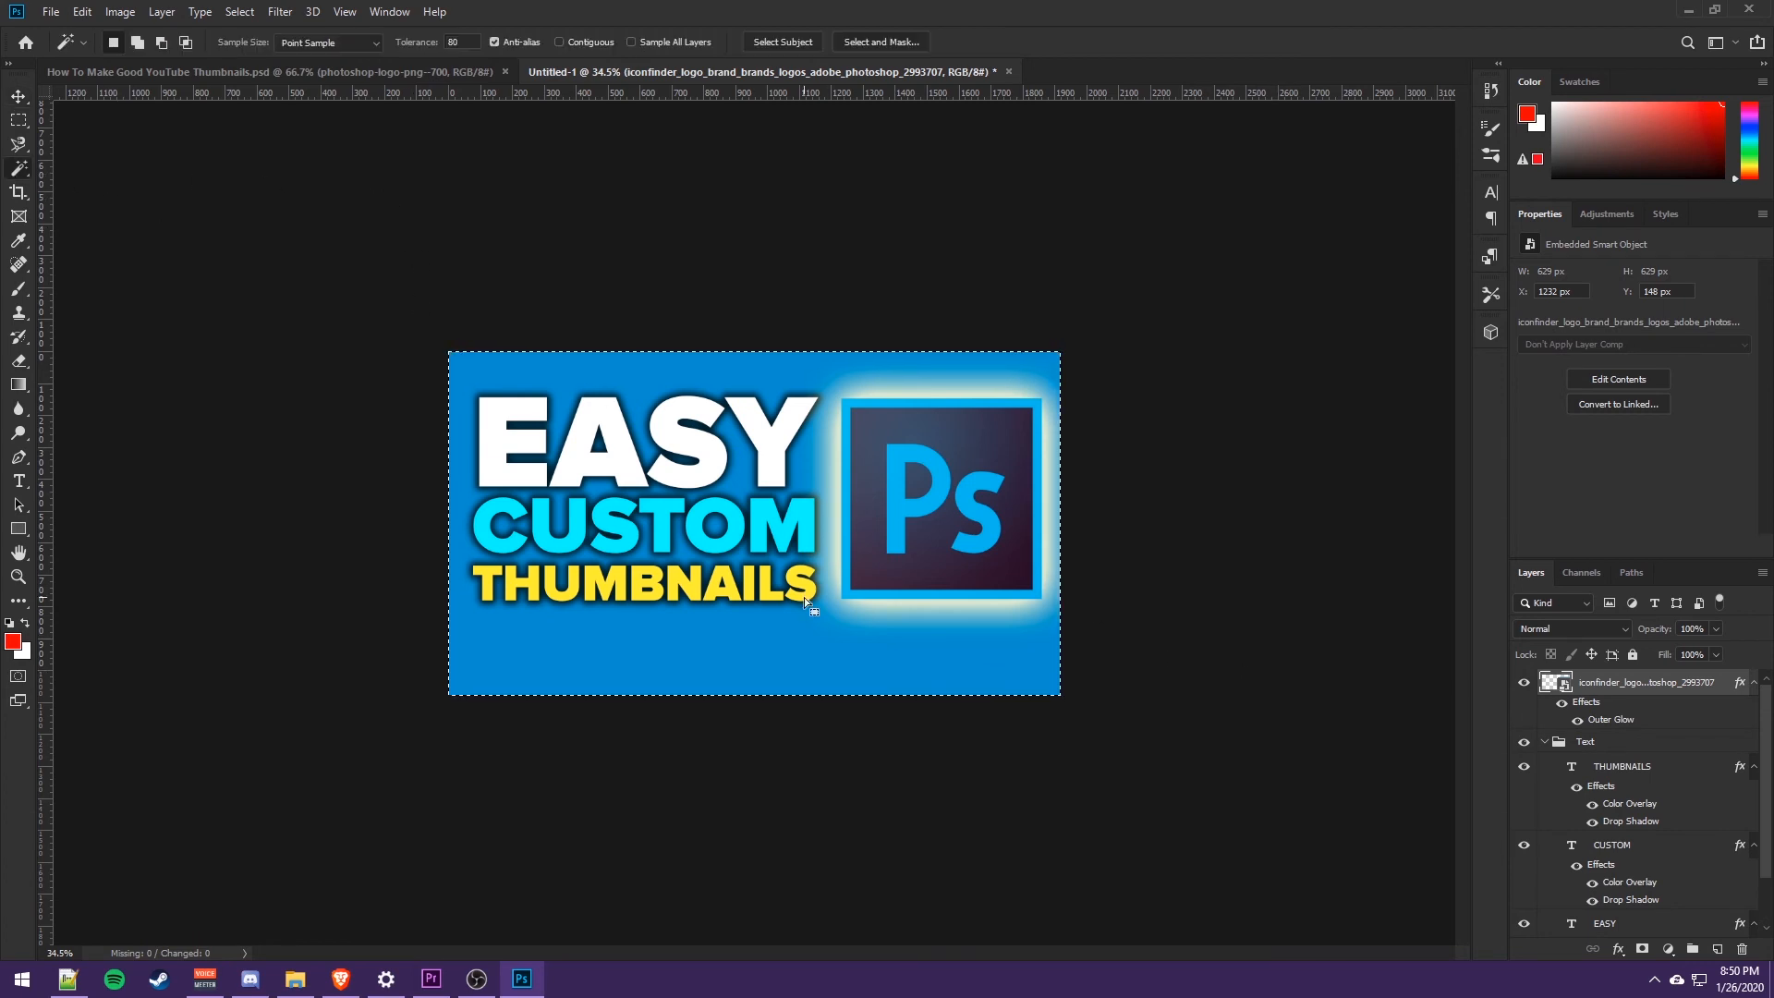
- Select the logo layer and the Text group with its text layers, nudge them down together toward the canvas's vertical center, and deselect
{"action": "left_click", "coordinate": [18, 96]}
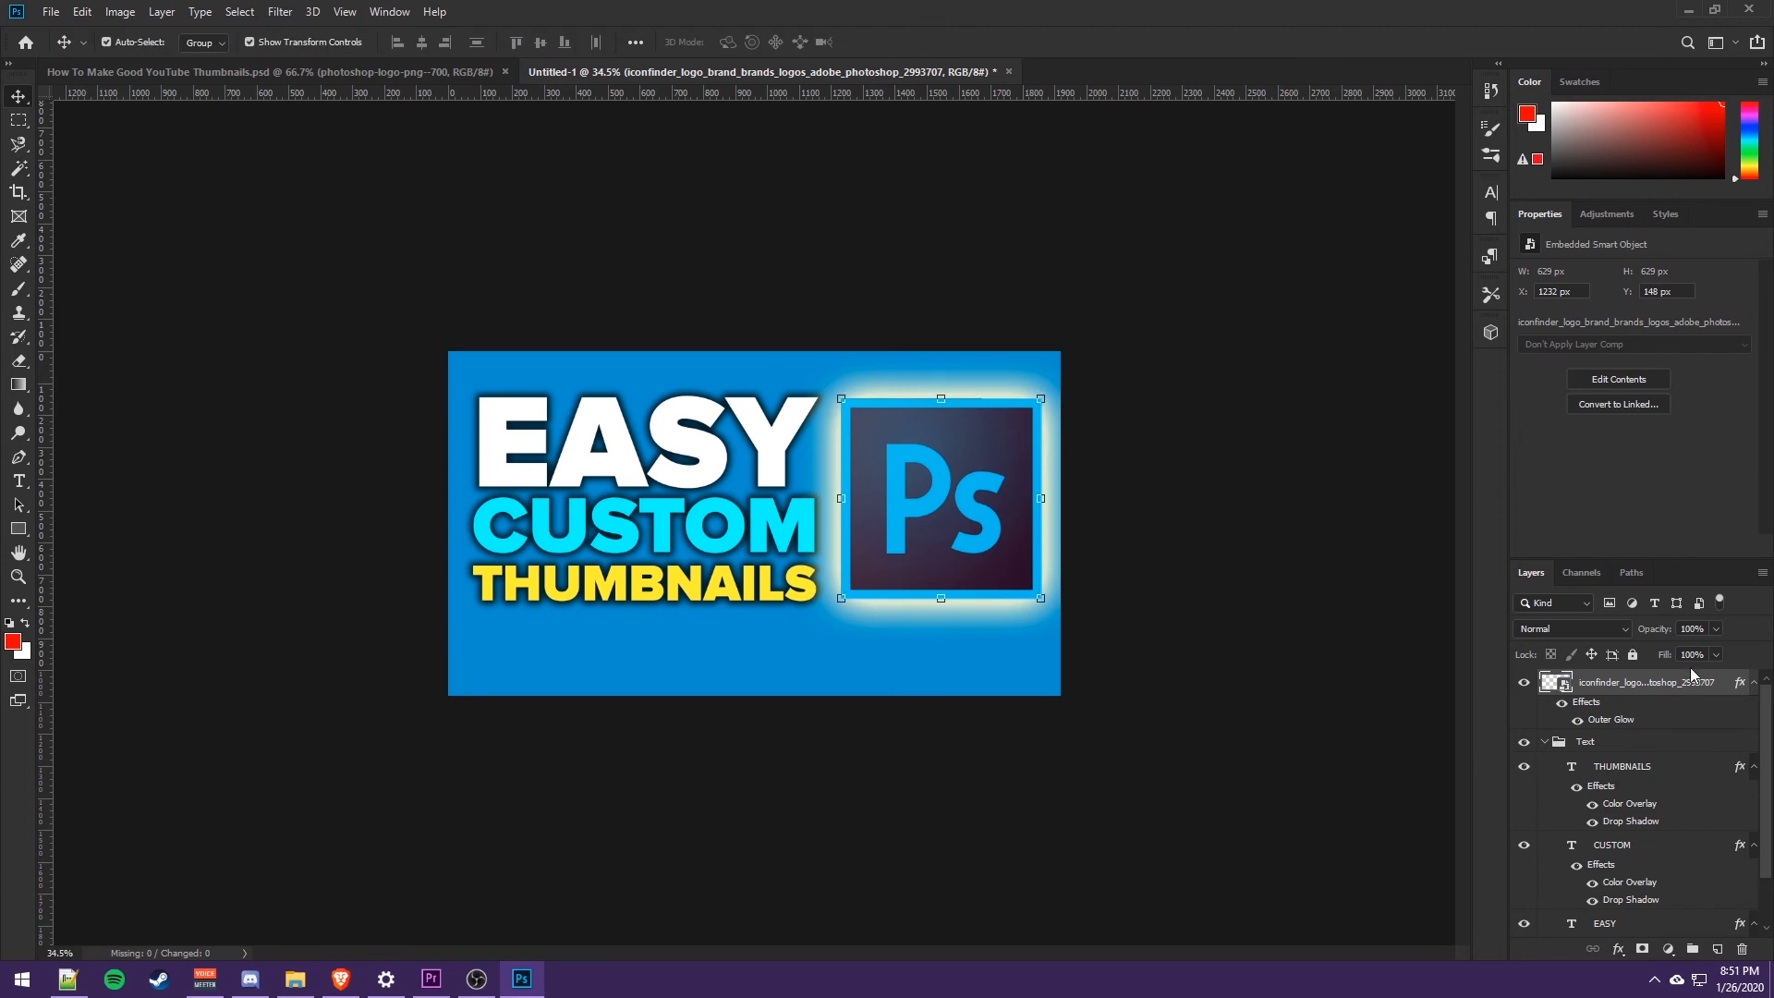
{"action": "scroll", "coordinate": [1688, 753], "scroll_direction": "down", "scroll_amount": 2}
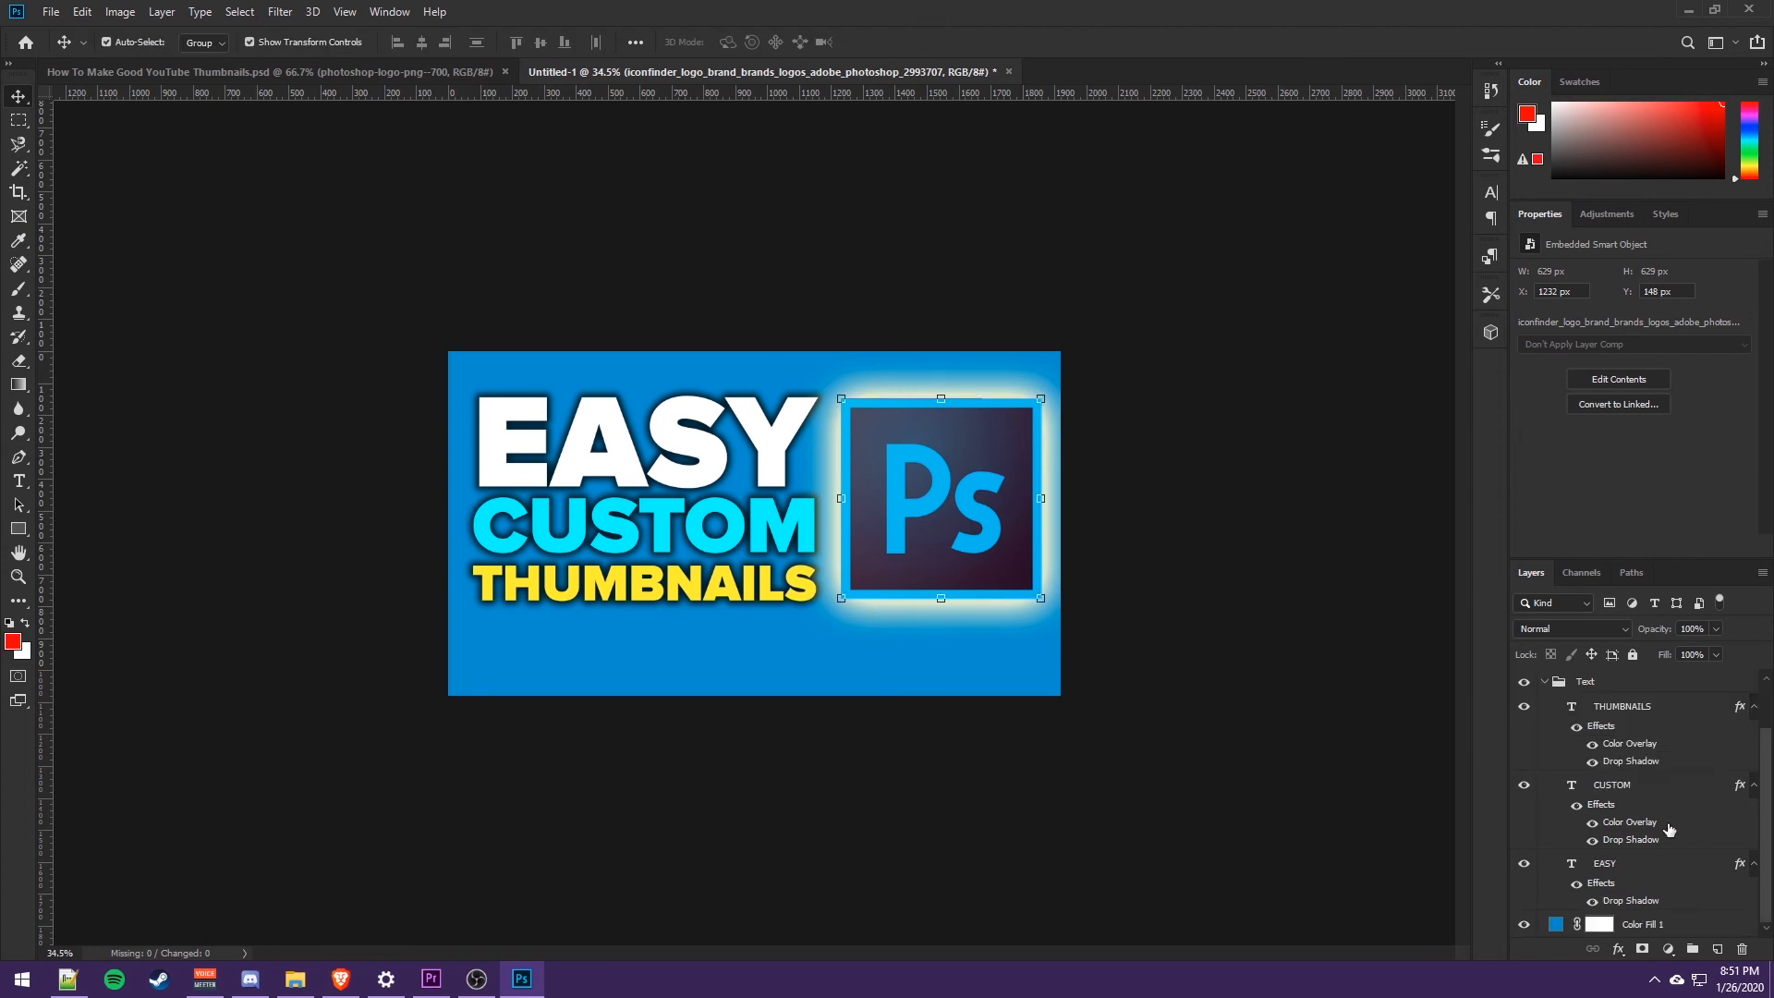
{"action": "left_click", "coordinate": [1649, 876], "text": "shift"}
{"action": "scroll", "coordinate": [1650, 888], "scroll_direction": "up", "scroll_amount": 2}
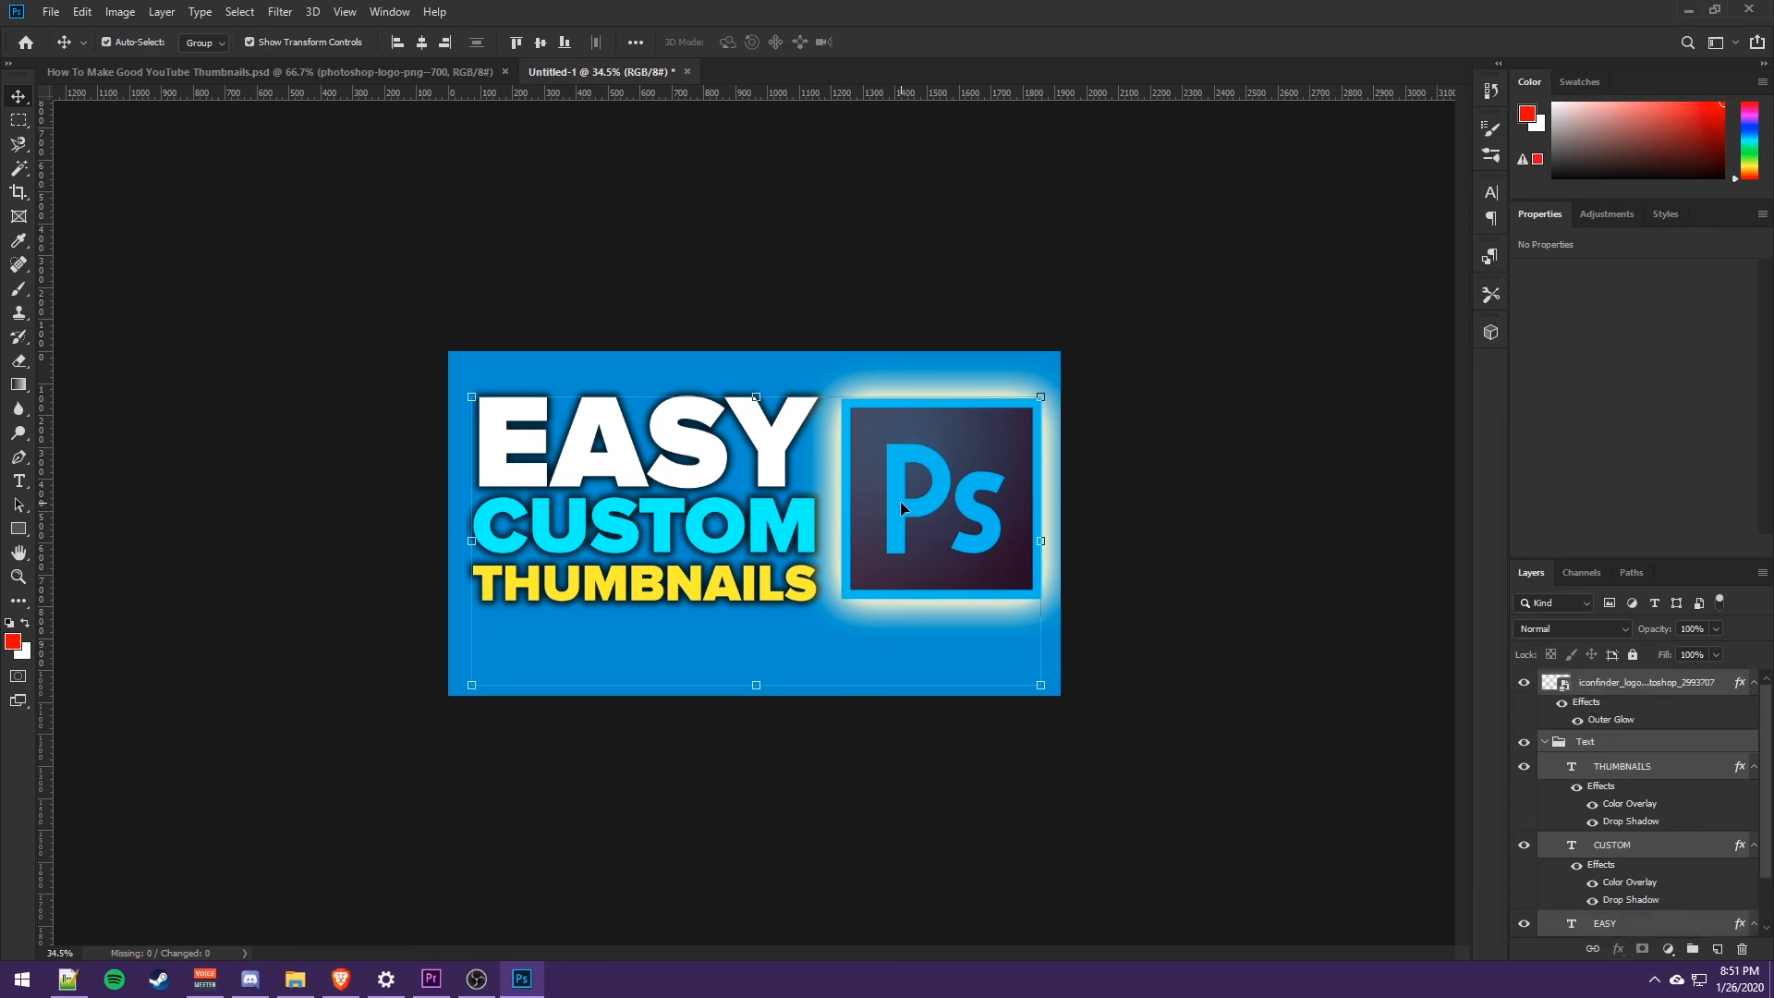
{"action": "key", "text": "Down"}
{"action": "key", "text": "Down"}
{"action": "key", "text": "Down"}
{"action": "key", "text": "Down"}
{"action": "key", "text": "Down"}
{"action": "key", "text": "Down"}
{"action": "key", "text": "Down"}
{"action": "key", "text": "Down"}
{"action": "key", "text": "Down"}
{"action": "key", "text": "Down"}
{"action": "key", "text": "Down"}
{"action": "key", "text": "Down"}
{"action": "key", "text": "Down"}
{"action": "key", "text": "Down"}
{"action": "key", "text": "Down"}
{"action": "key", "text": "Down"}
{"action": "key", "text": "Down"}
{"action": "key", "text": "Down"}
{"action": "key", "text": "Down"}
{"action": "key", "text": "Down"}
{"action": "key", "text": "Down"}
{"action": "key", "text": "Down"}
{"action": "key", "text": "Down"}
{"action": "key", "text": "Down"}
{"action": "key", "text": "Down"}
{"action": "key", "text": "Down"}
{"action": "key", "text": "Down"}
{"action": "key", "text": "Down"}
{"action": "key", "text": "Down"}
{"action": "key", "text": "Down"}
{"action": "key", "text": "Down"}
{"action": "key", "text": "Down"}
{"action": "key", "text": "Down"}
{"action": "key", "text": "Down"}
{"action": "key", "text": "Down"}
{"action": "key", "text": "Down"}
{"action": "key", "text": "Down"}
{"action": "key", "text": "Down"}
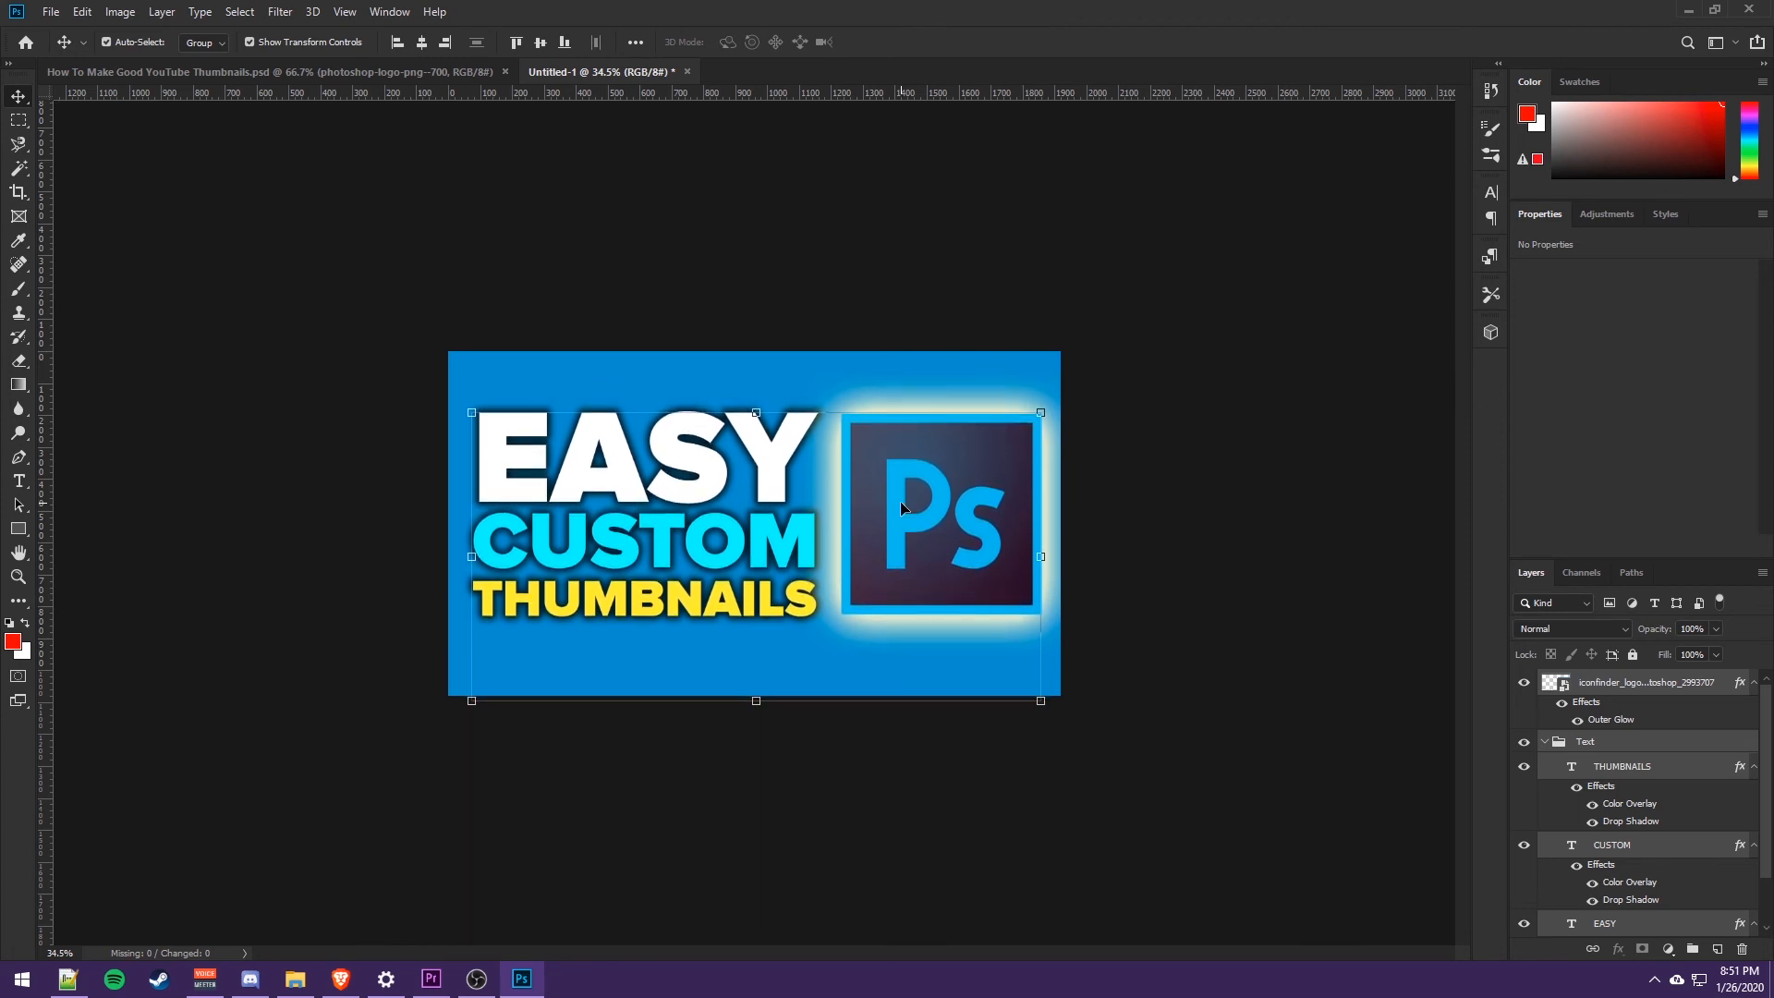
{"action": "left_click", "coordinate": [1125, 333]}
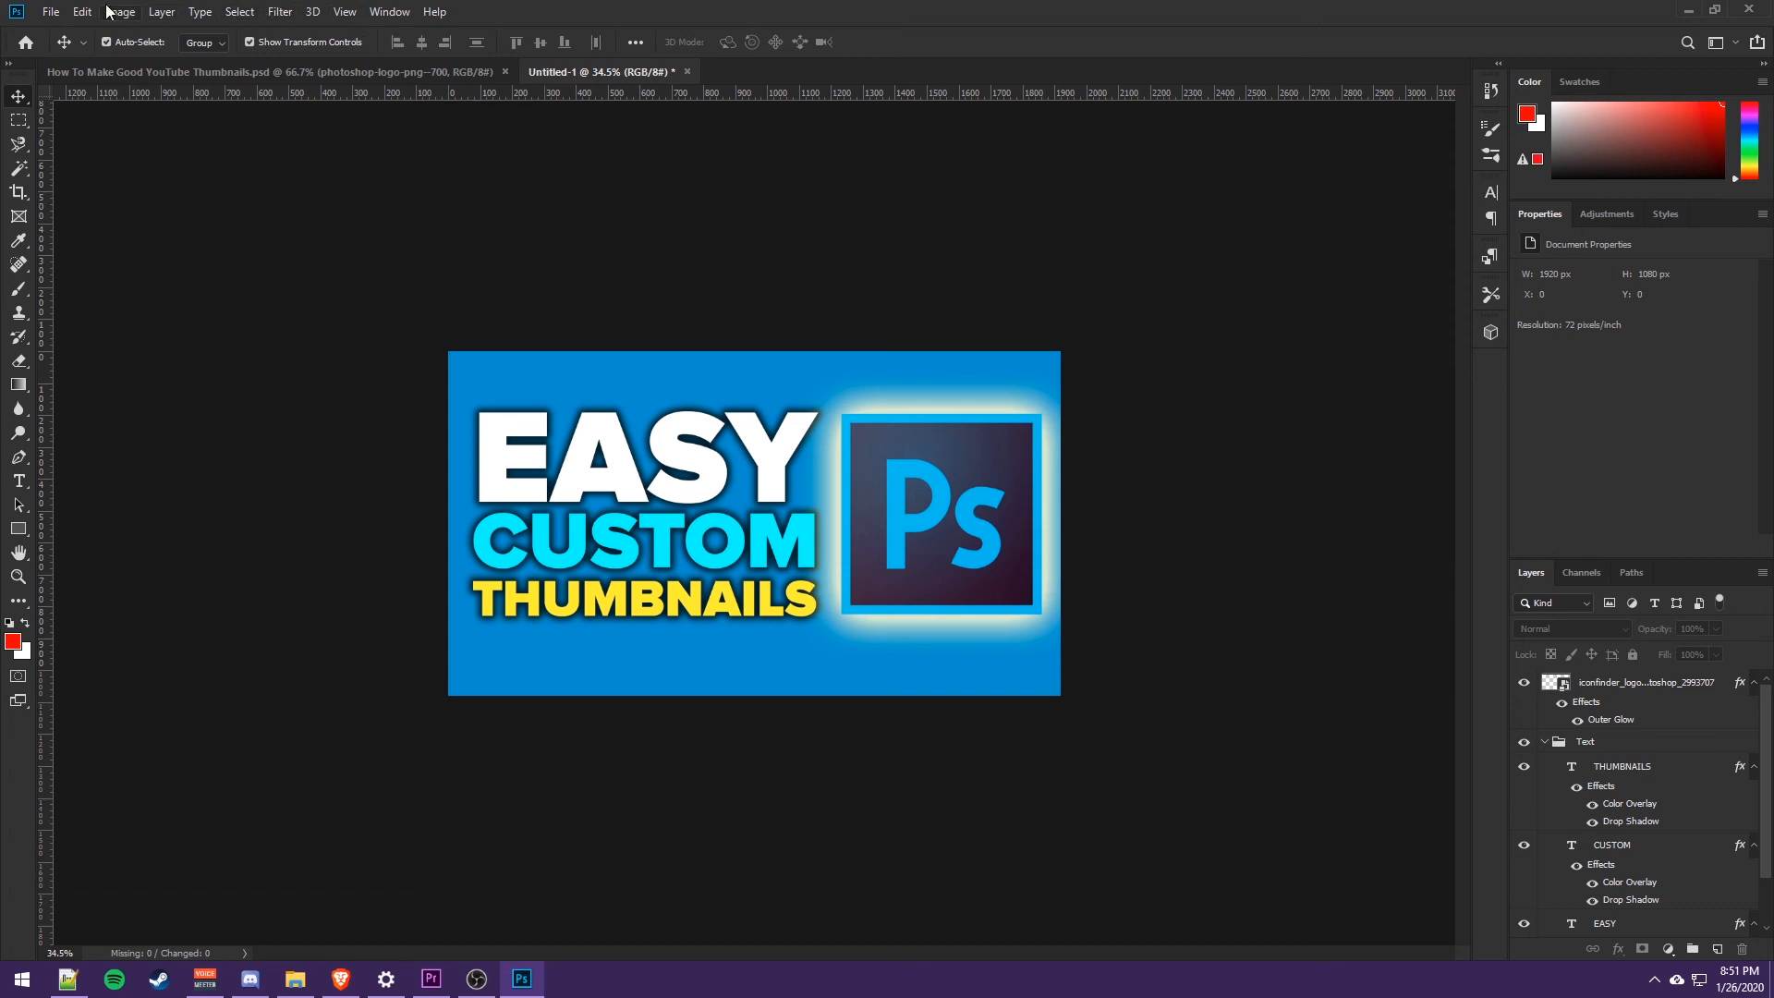
- Save the thumbnail as a PNG over Tutorial.png in the Templates folder at Large file size, and open the exported image from File Explorer
{"action": "left_click", "coordinate": [50, 15]}
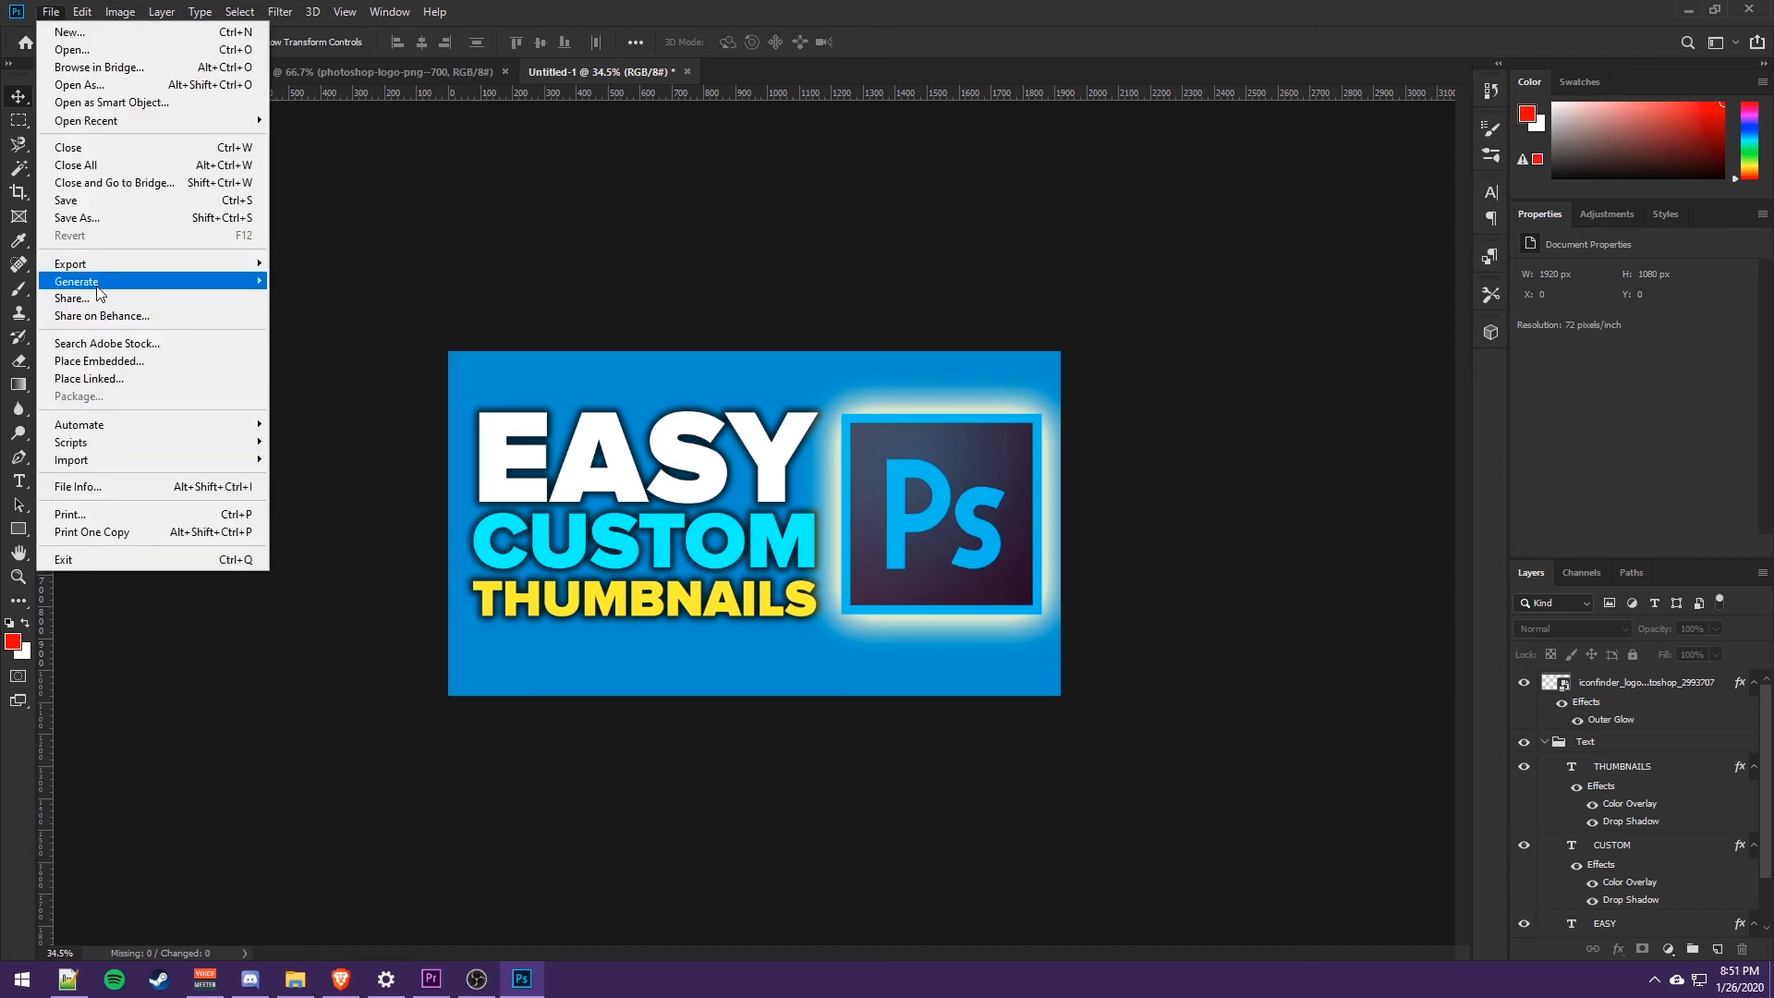
{"action": "left_click", "coordinate": [139, 219]}
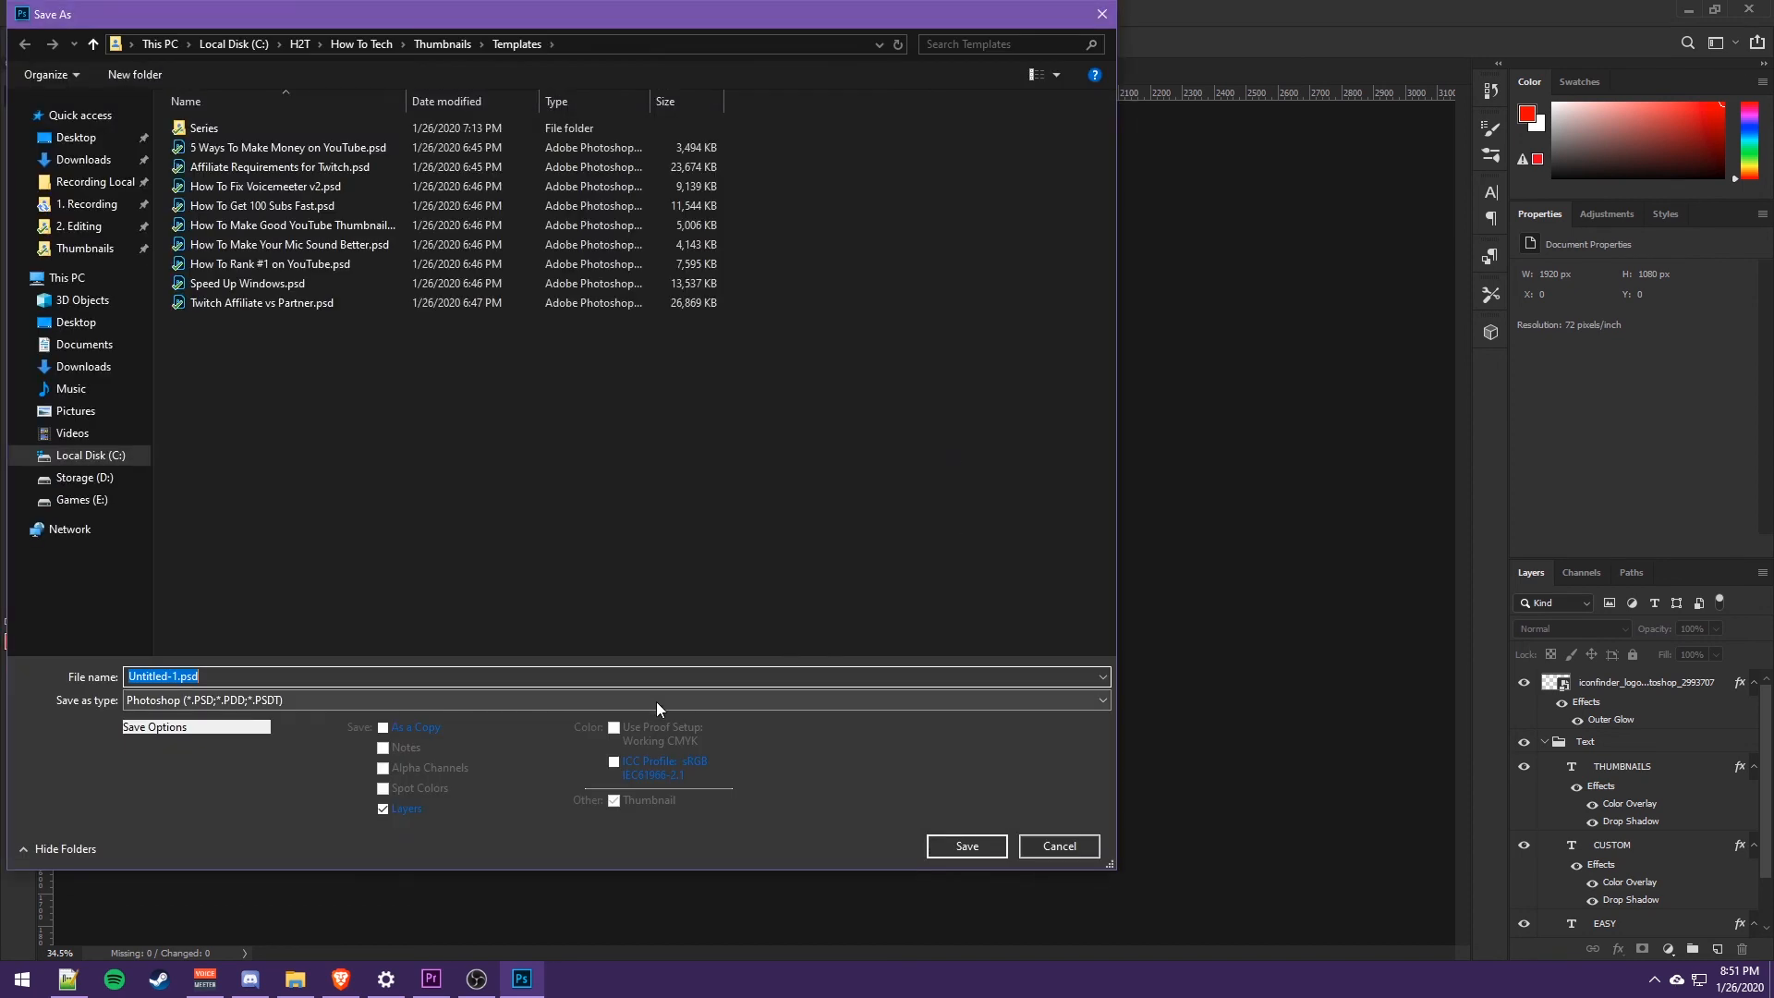
{"action": "left_click", "coordinate": [657, 700]}
{"action": "left_click", "coordinate": [287, 627]}
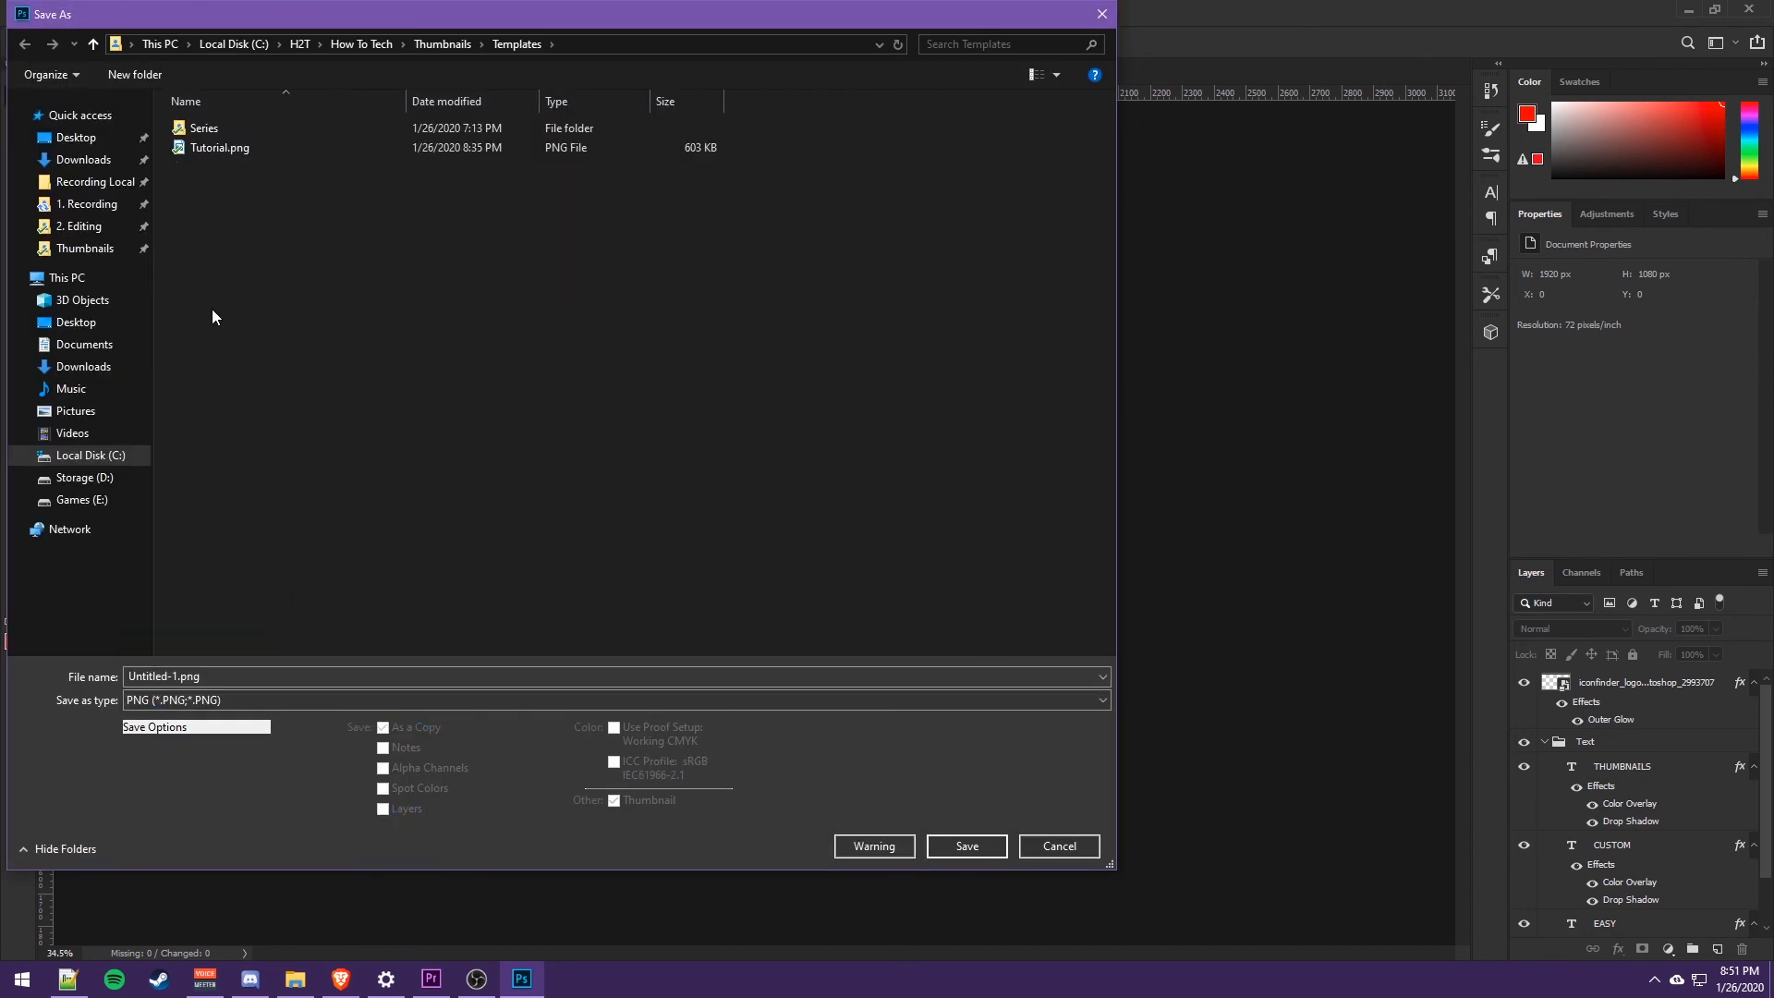
{"action": "left_click", "coordinate": [226, 152]}
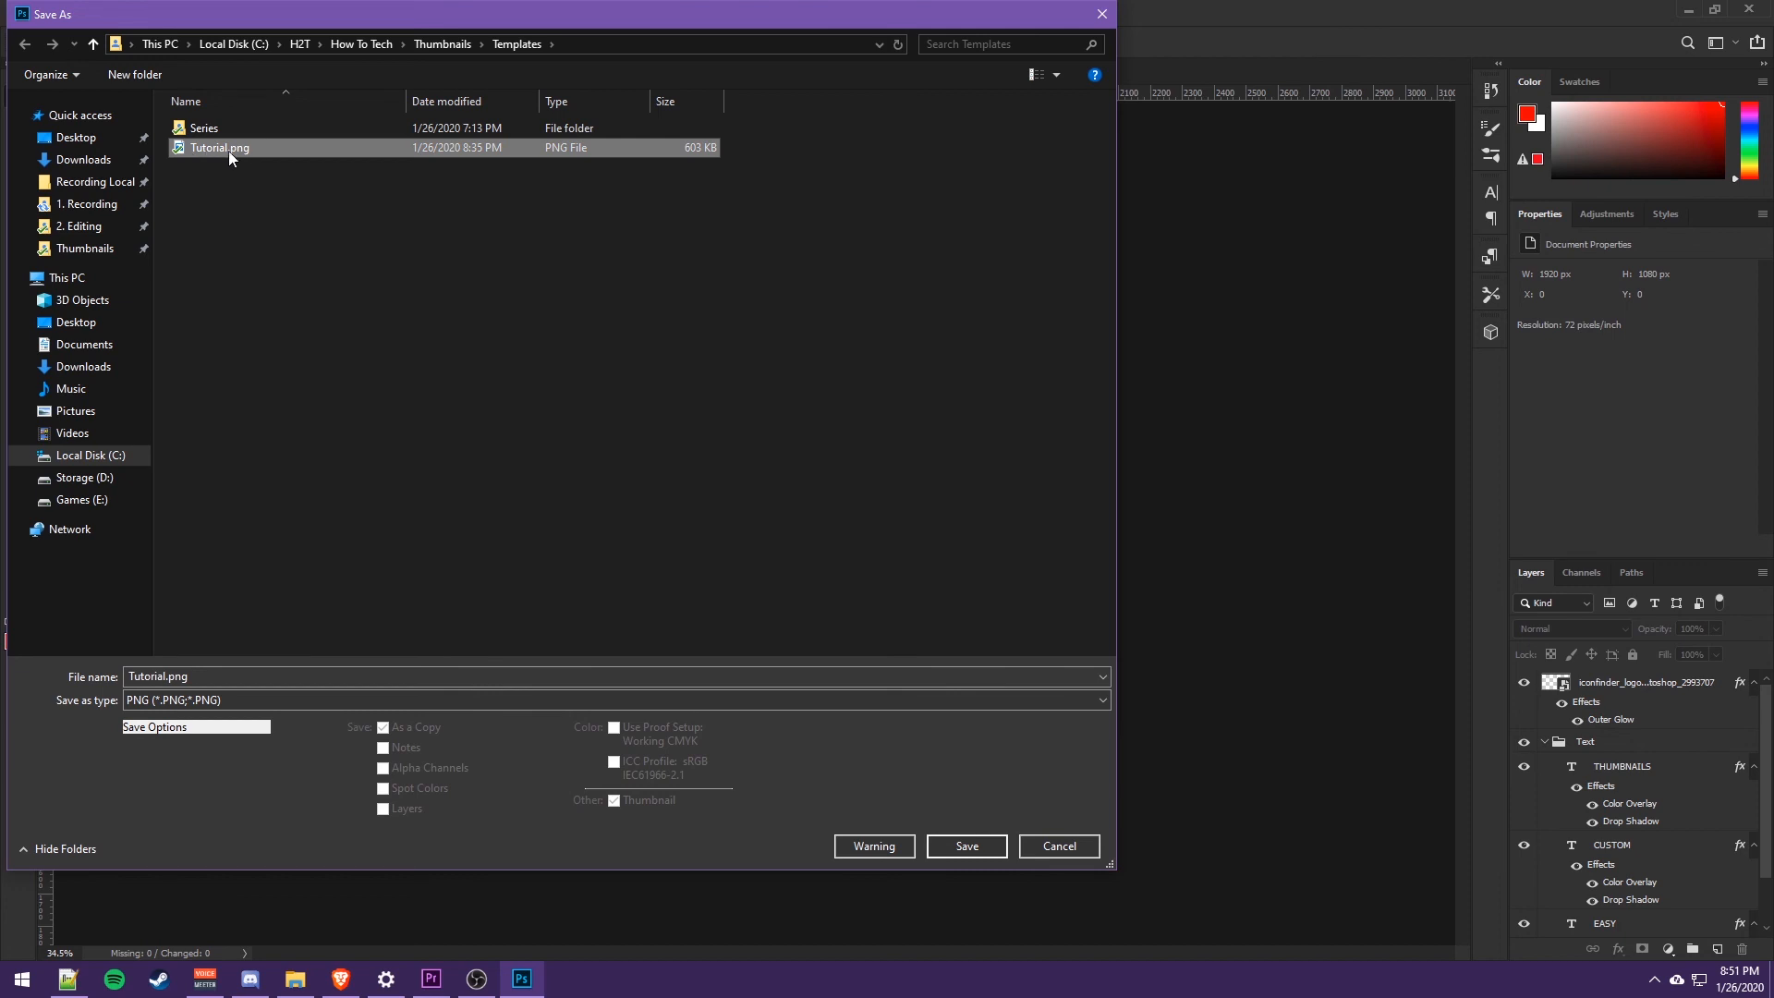
{"action": "left_click", "coordinate": [963, 845]}
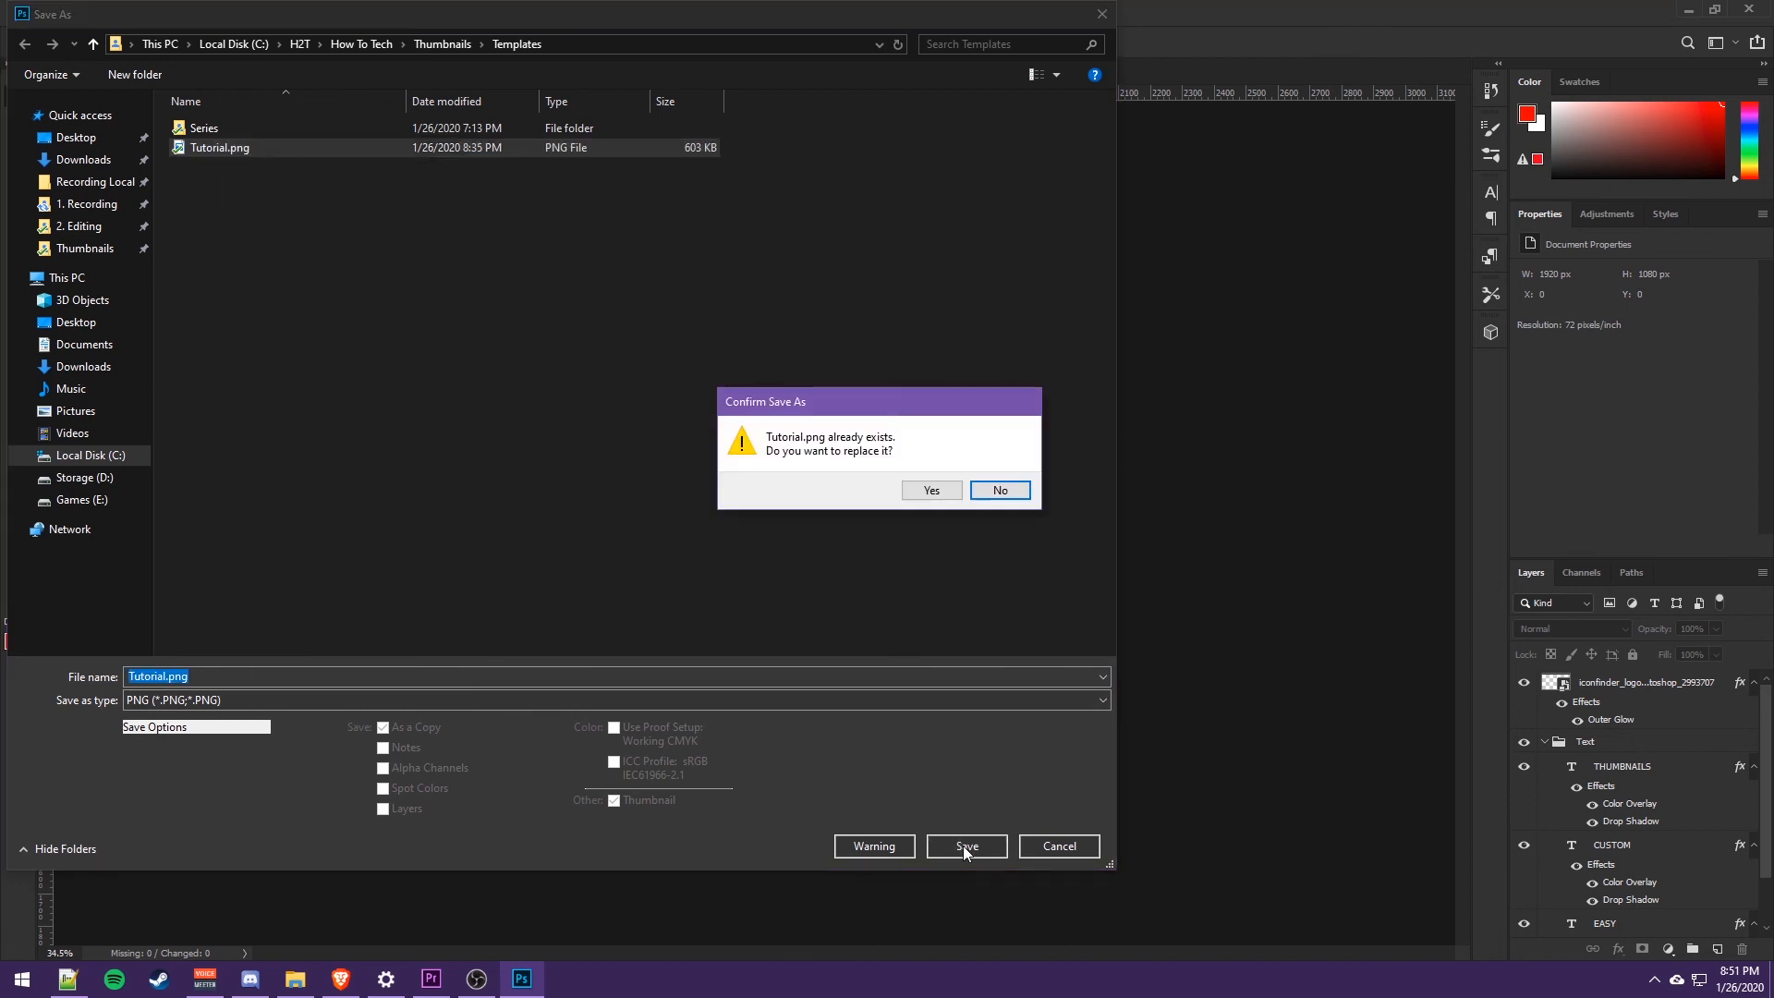
{"action": "left_click", "coordinate": [931, 491]}
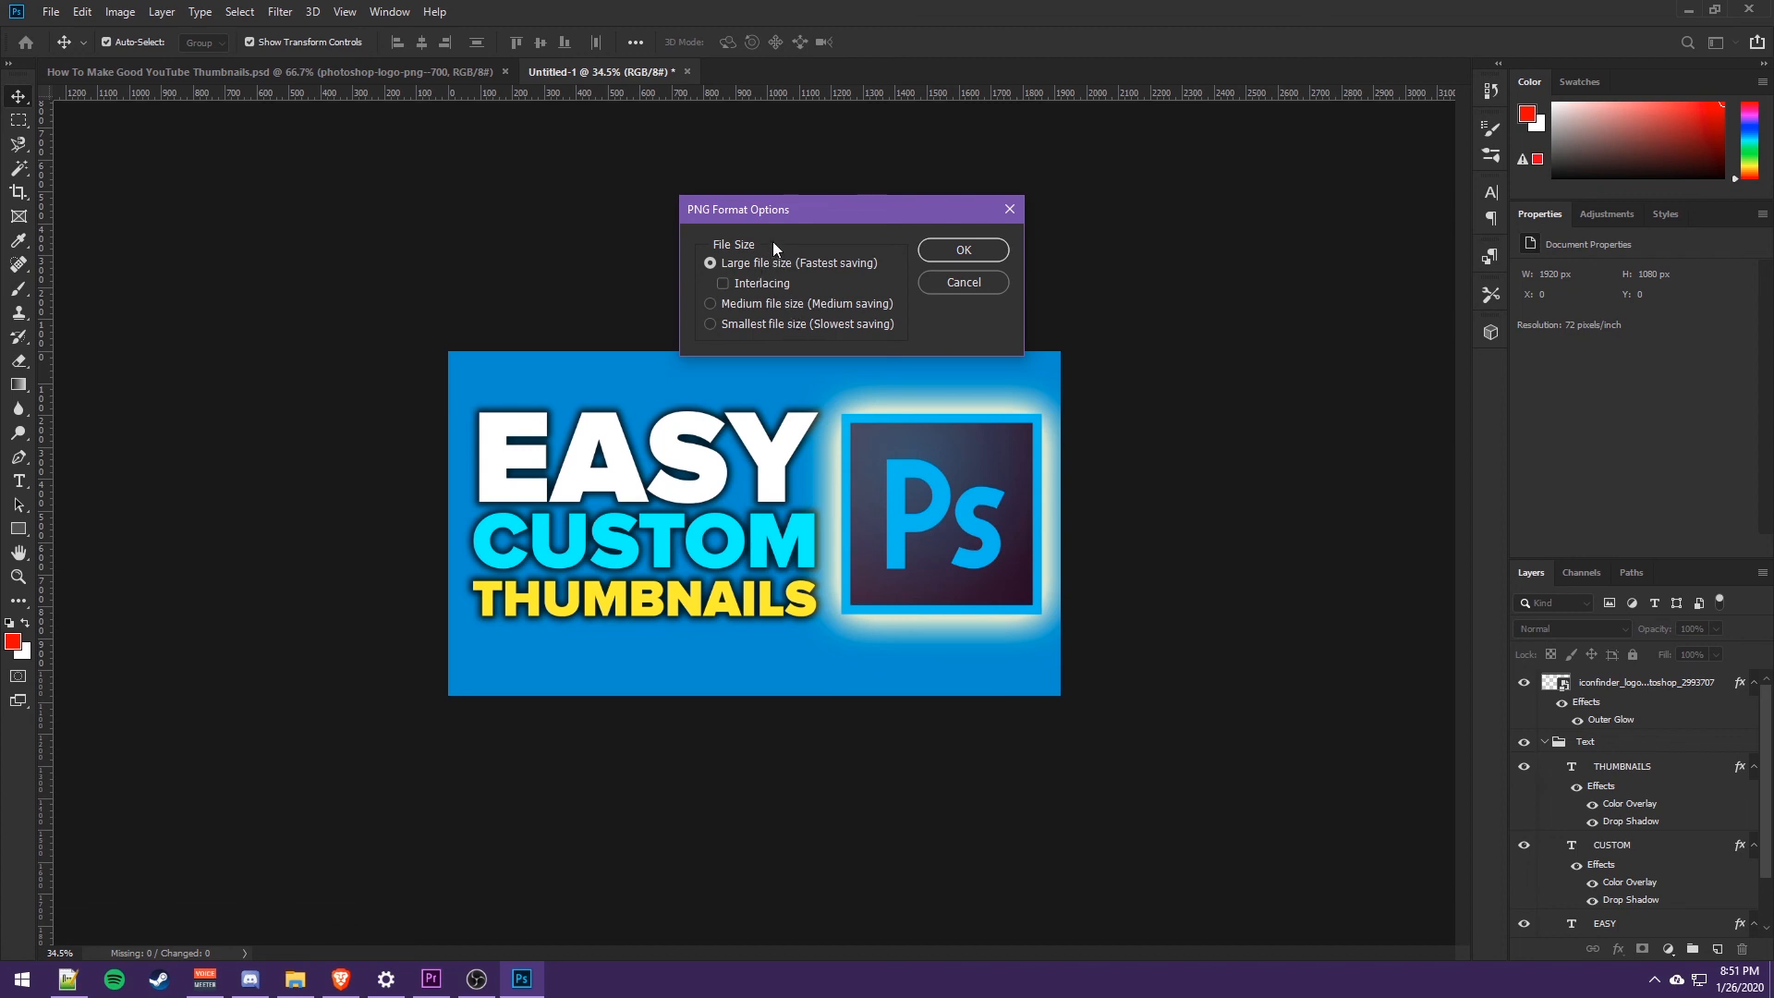
{"action": "left_click", "coordinate": [961, 251]}
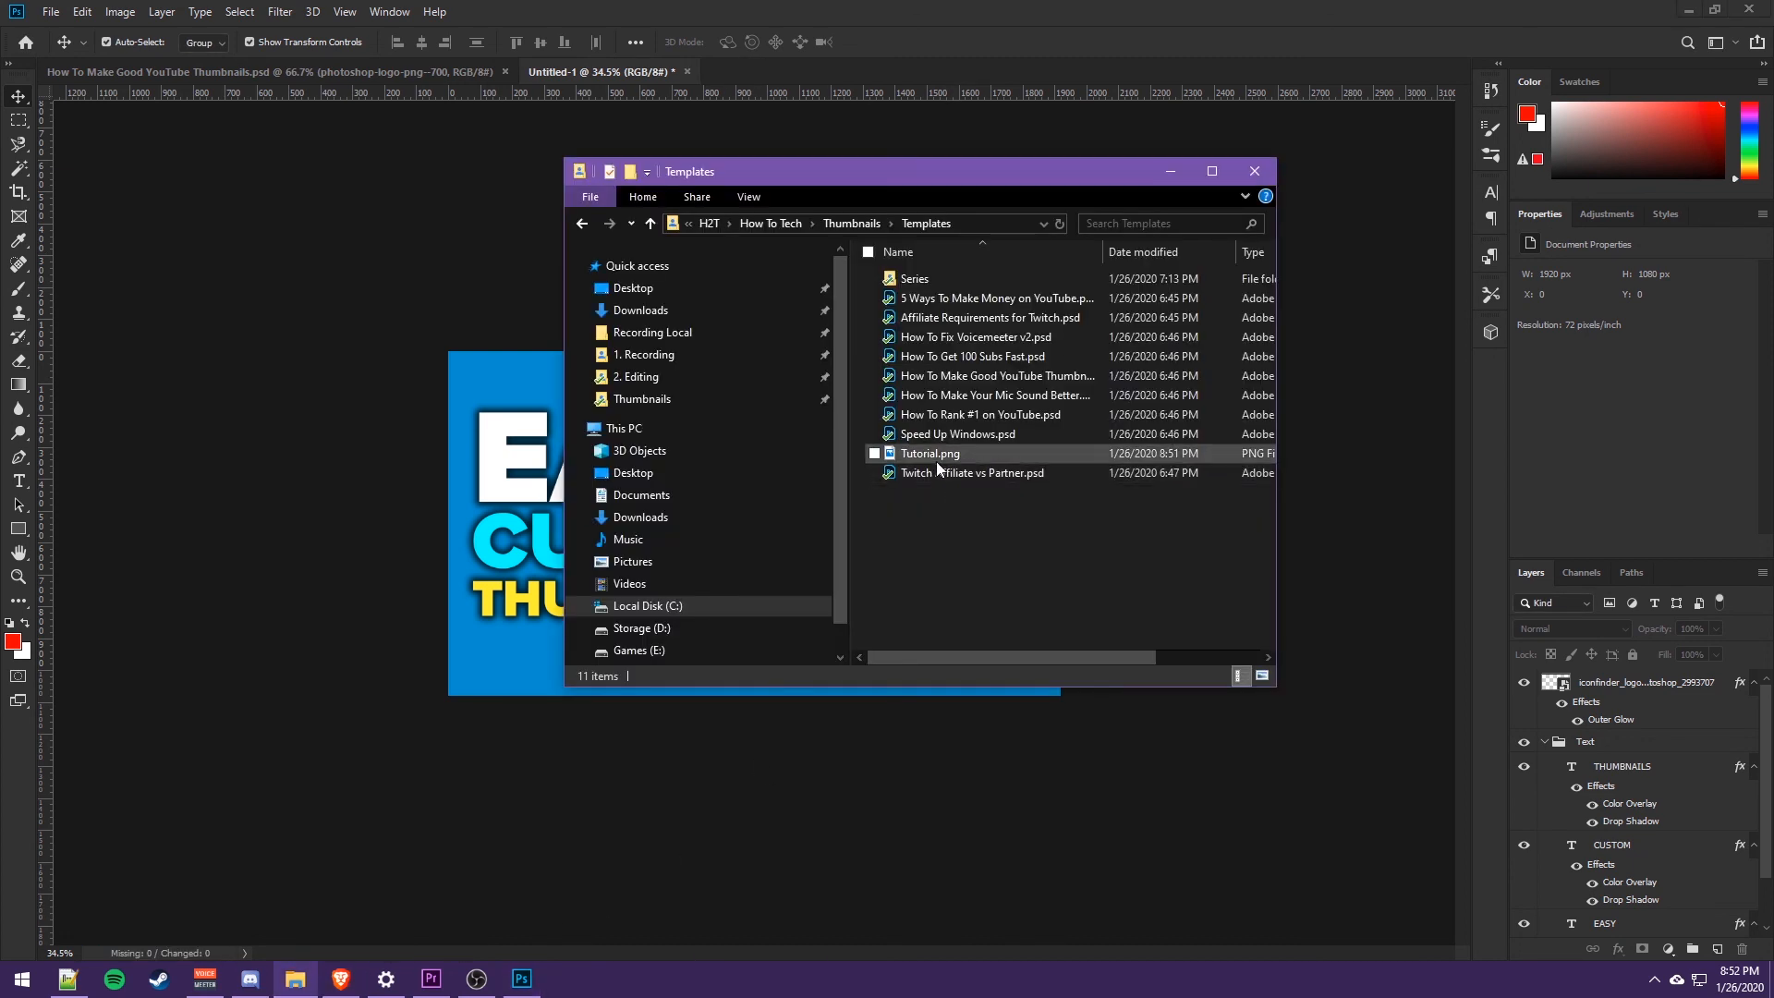
{"action": "double_click", "coordinate": [935, 461]}
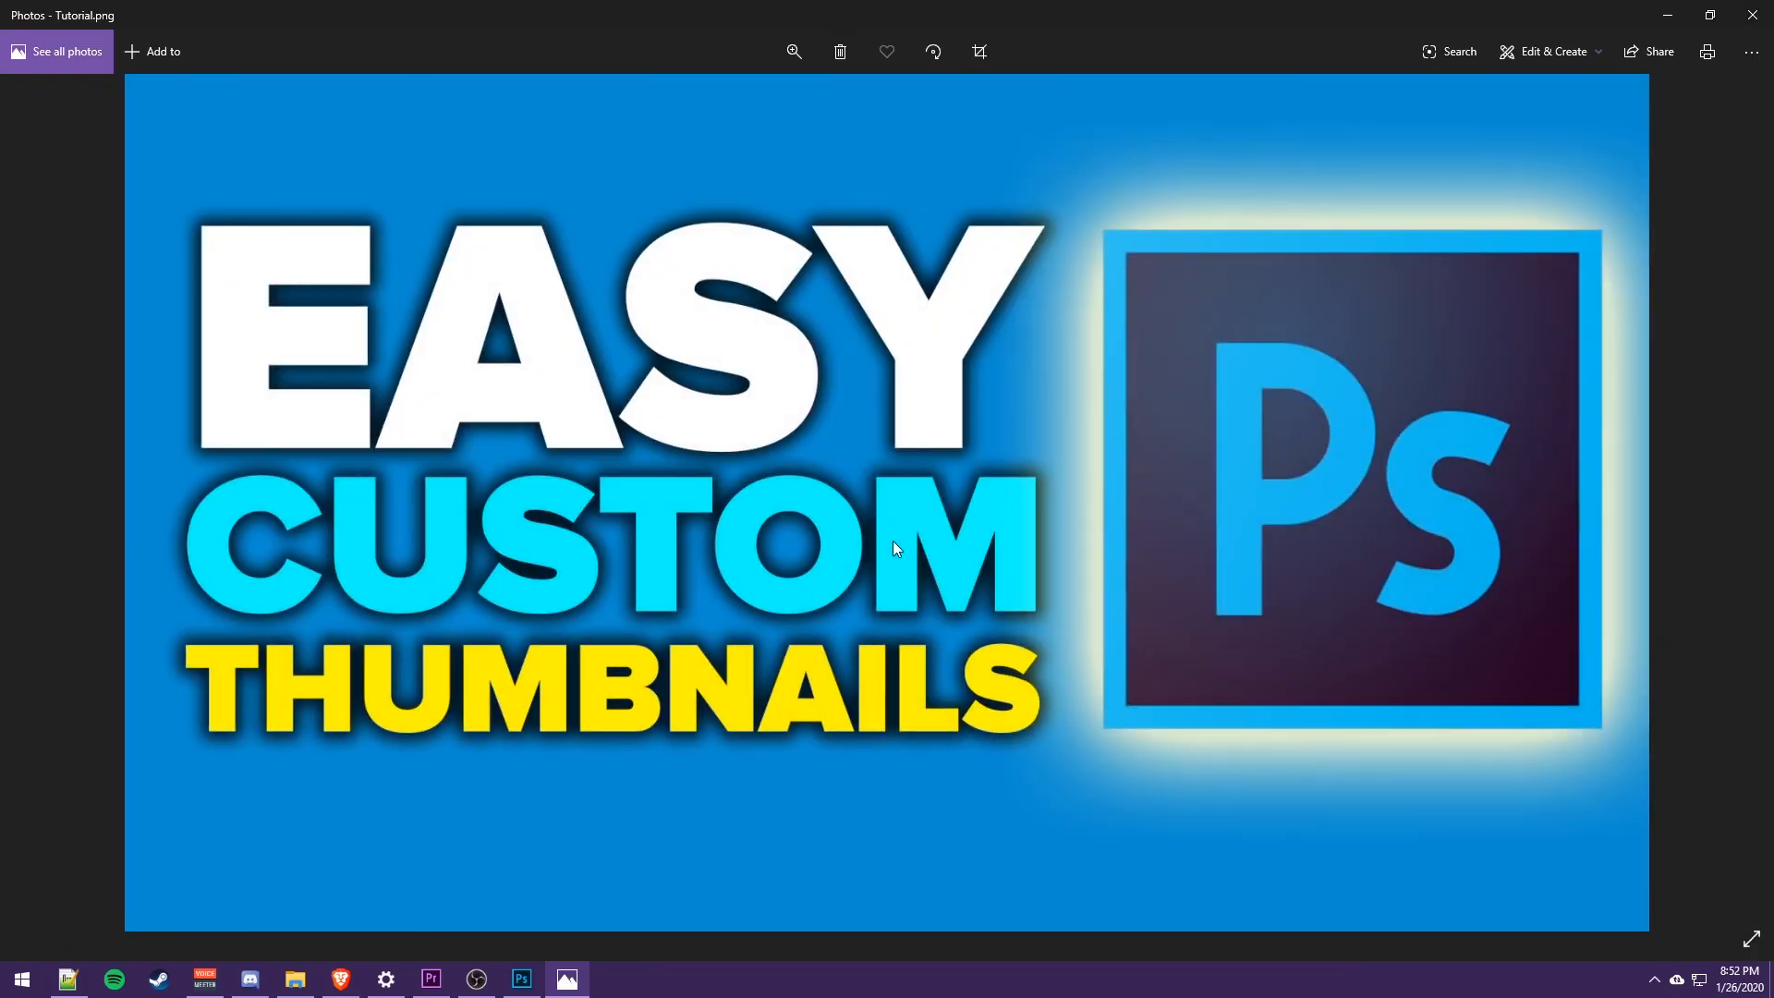